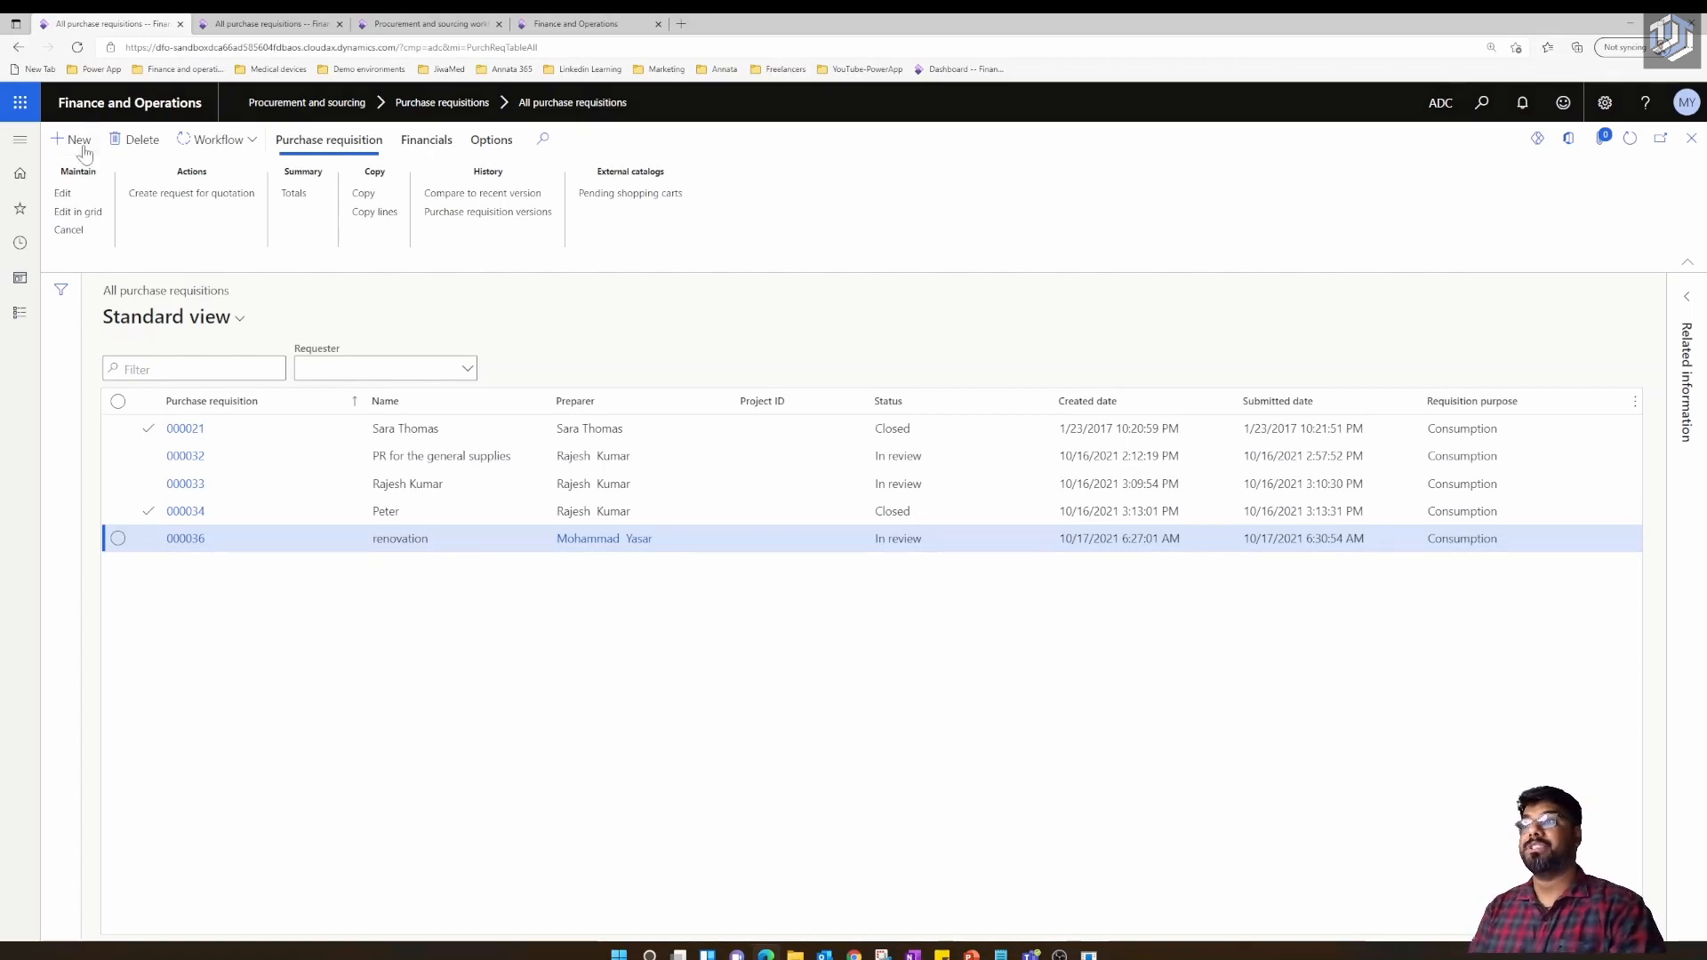
Create a new purchase requisition named "PR for General supply", keeping the default requested and accounting dates
left_click(80, 142)
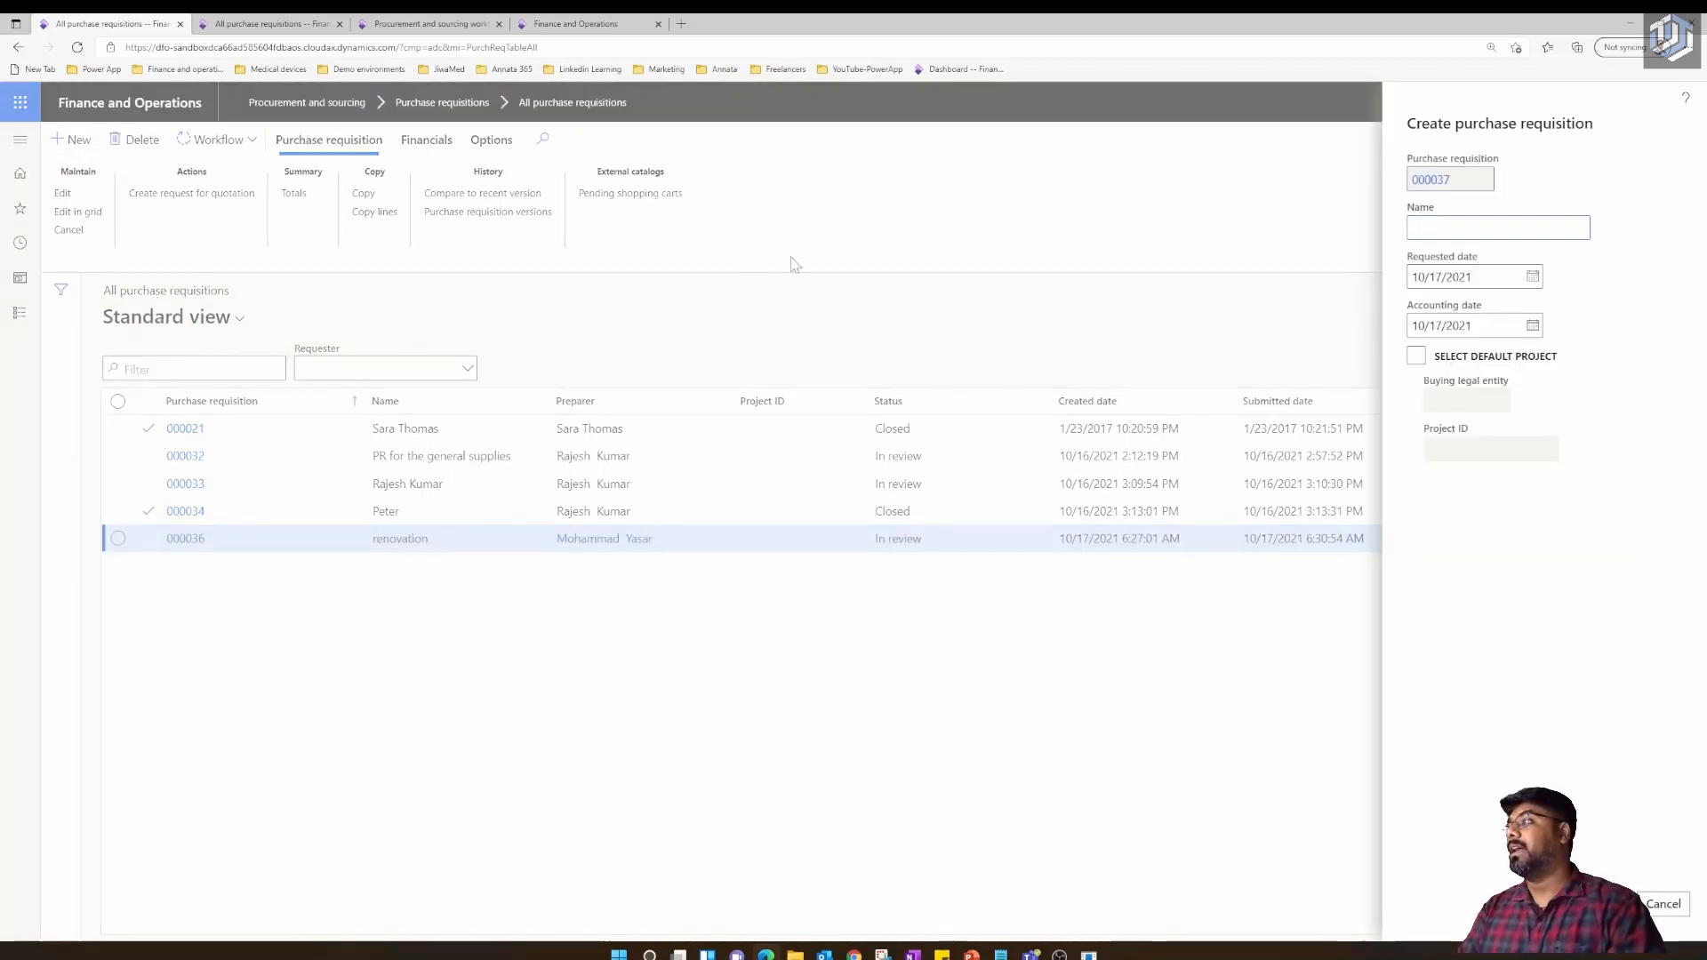
left_click(1414, 226)
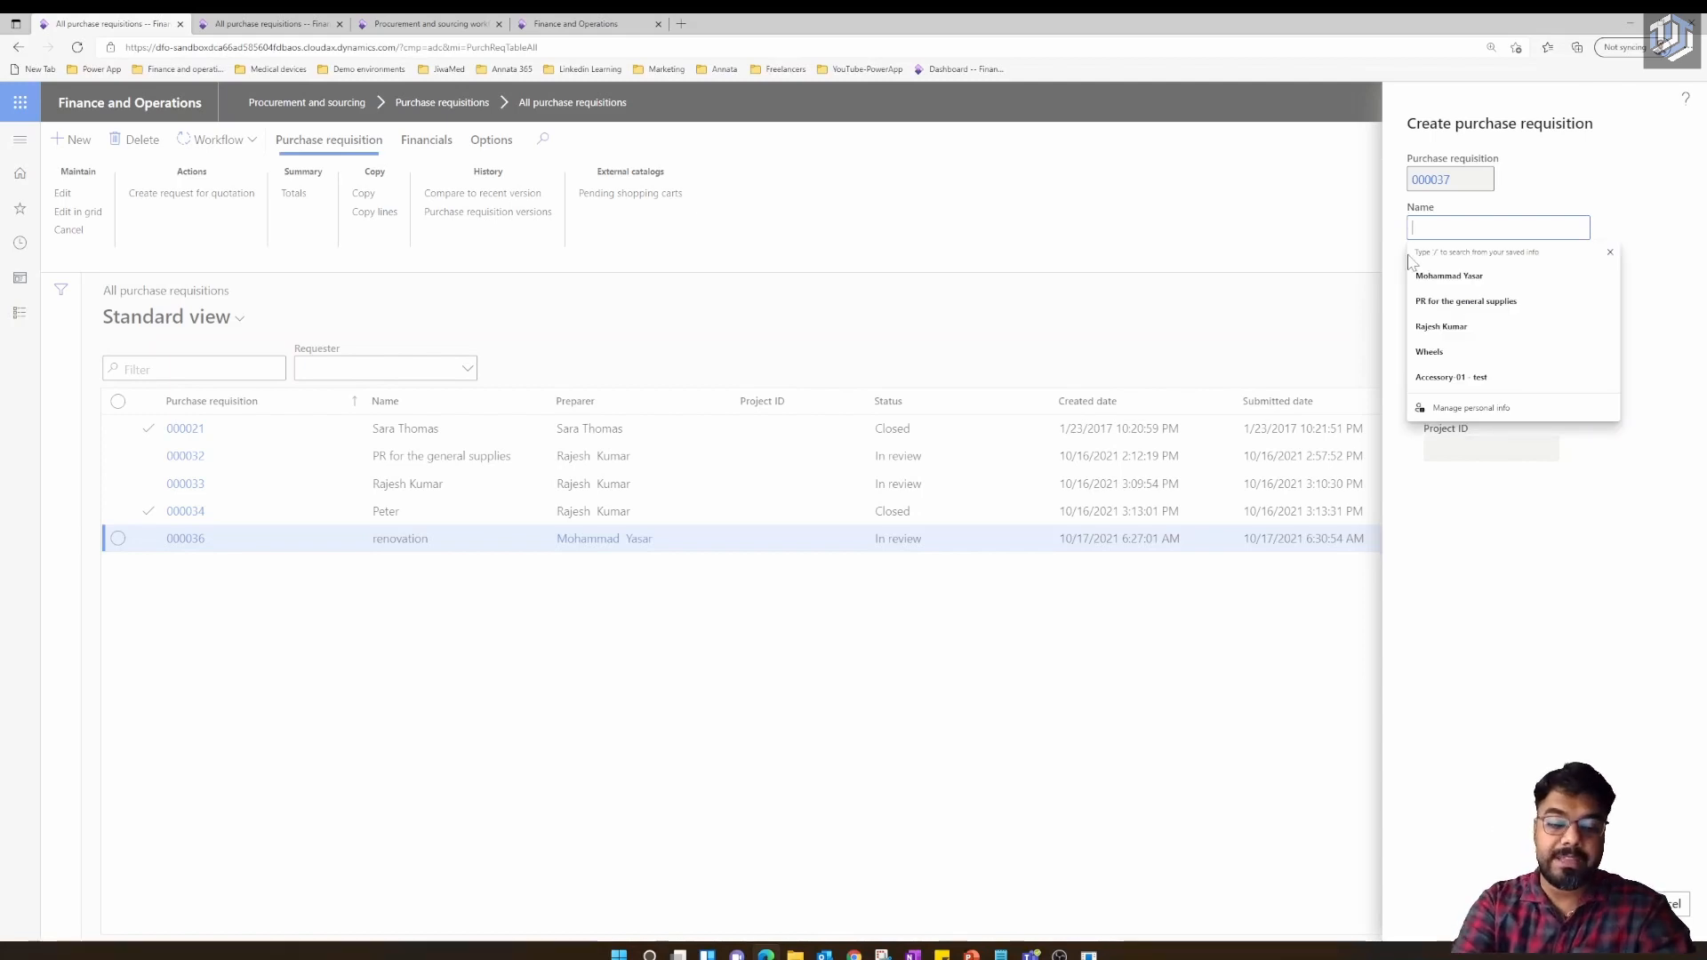
type("PR for")
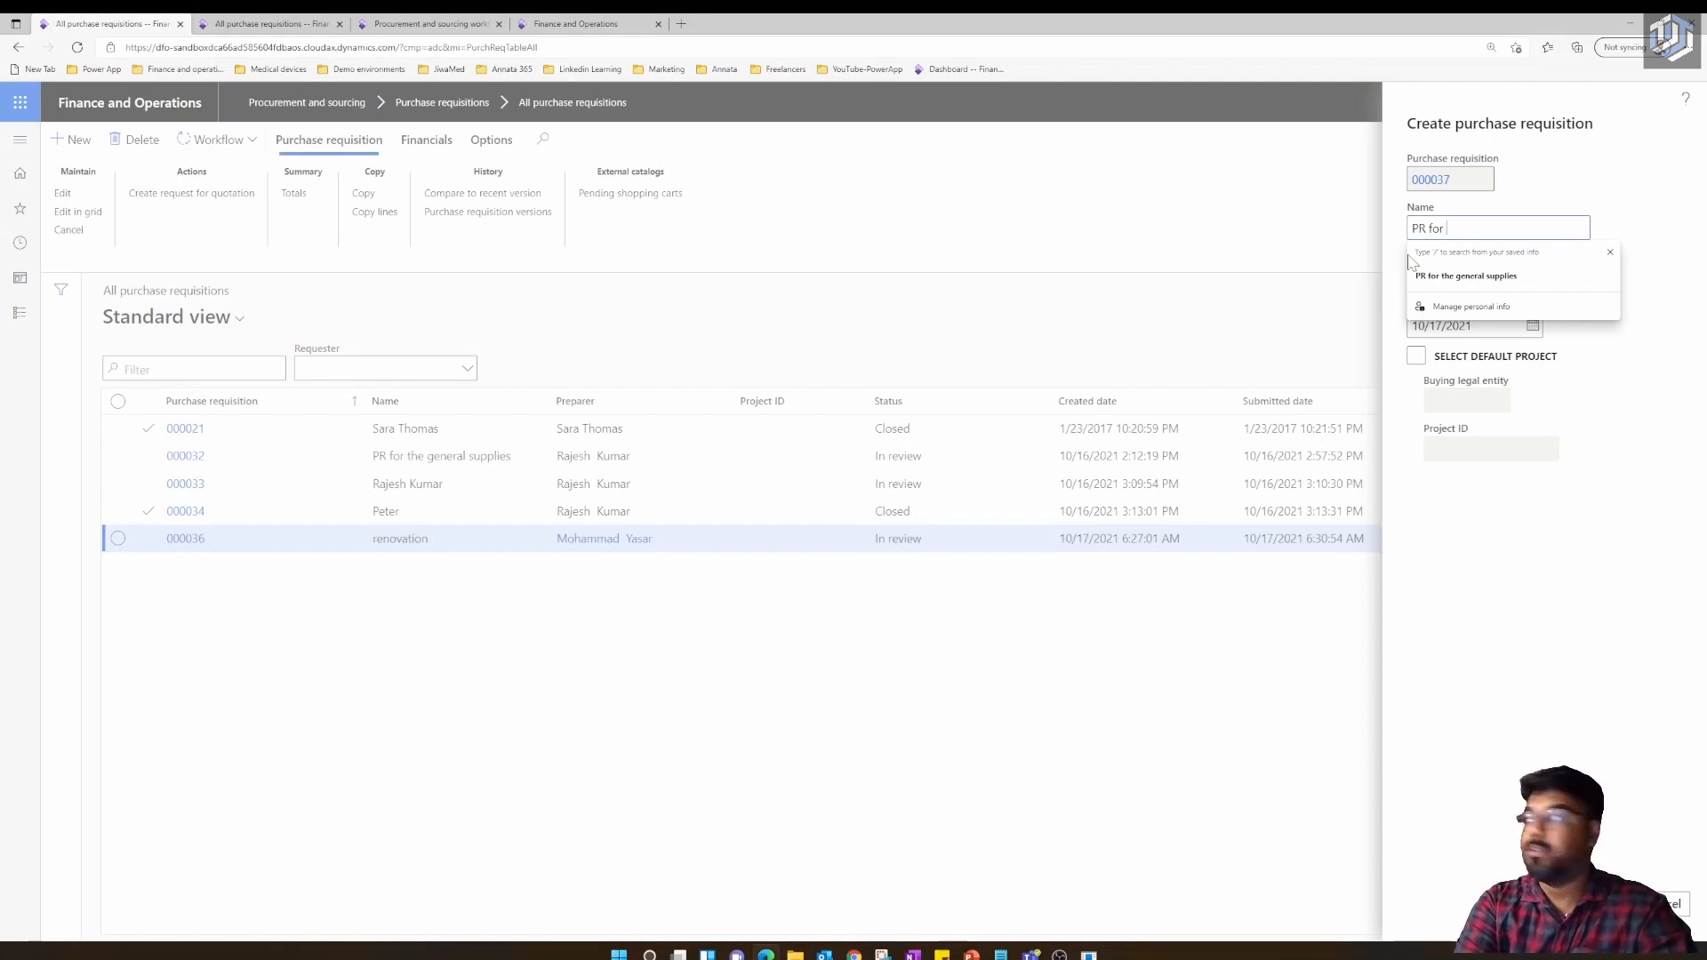
type(" c")
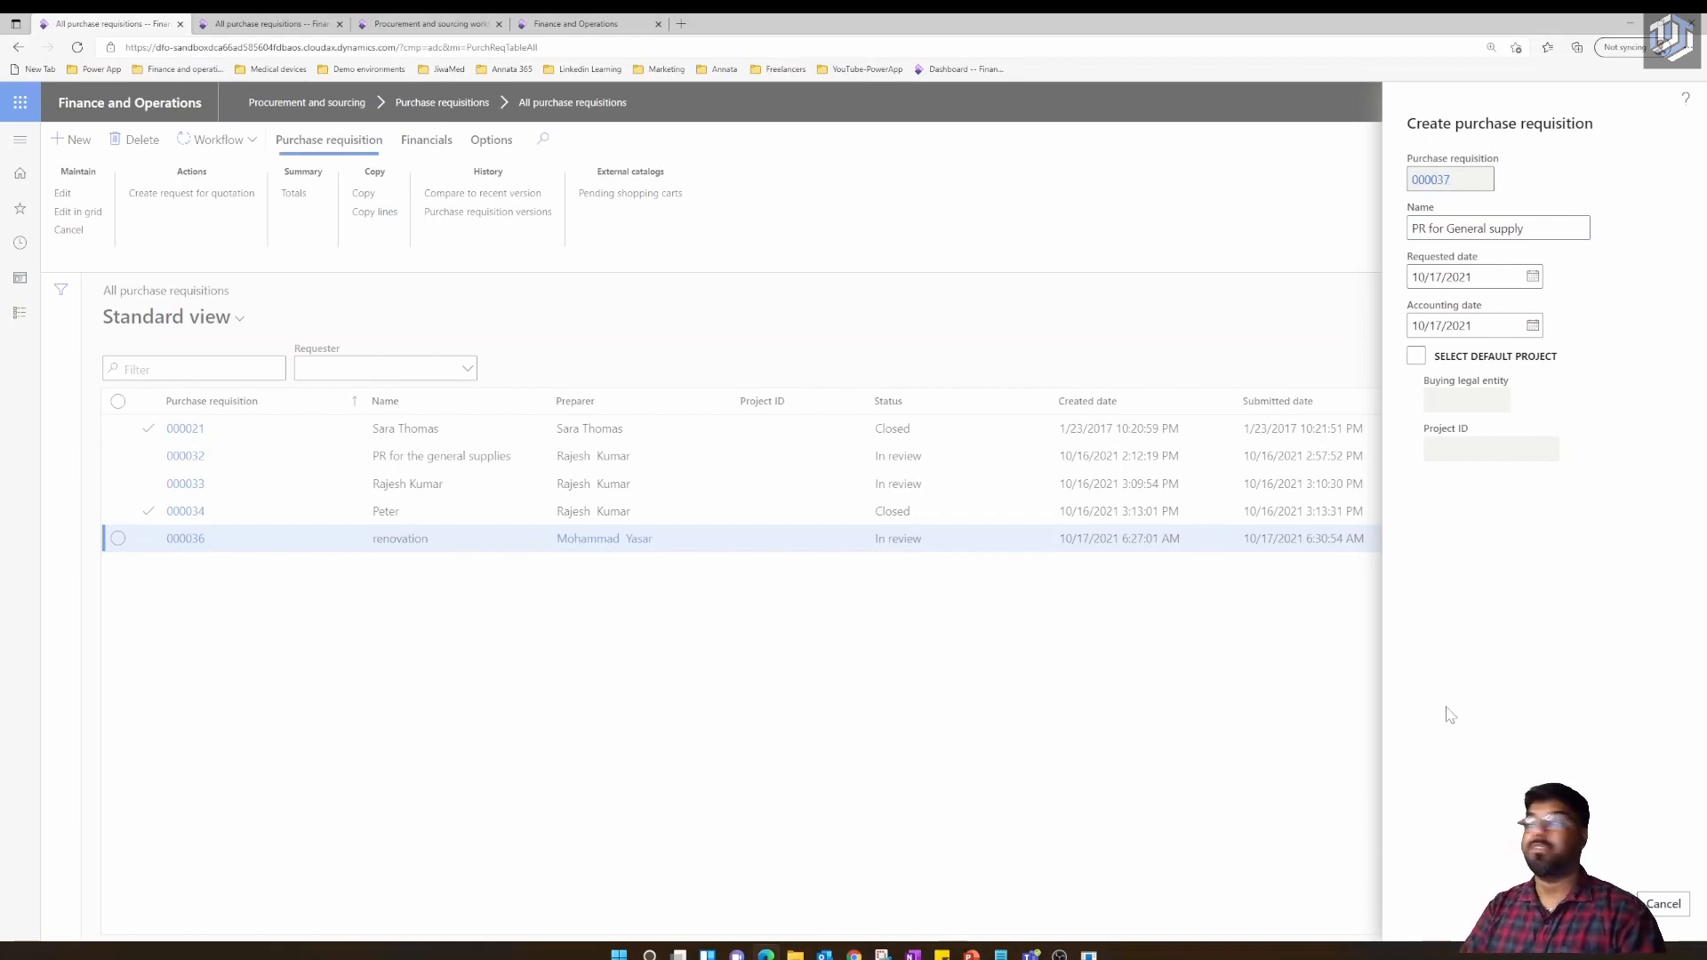
left_click(1603, 904)
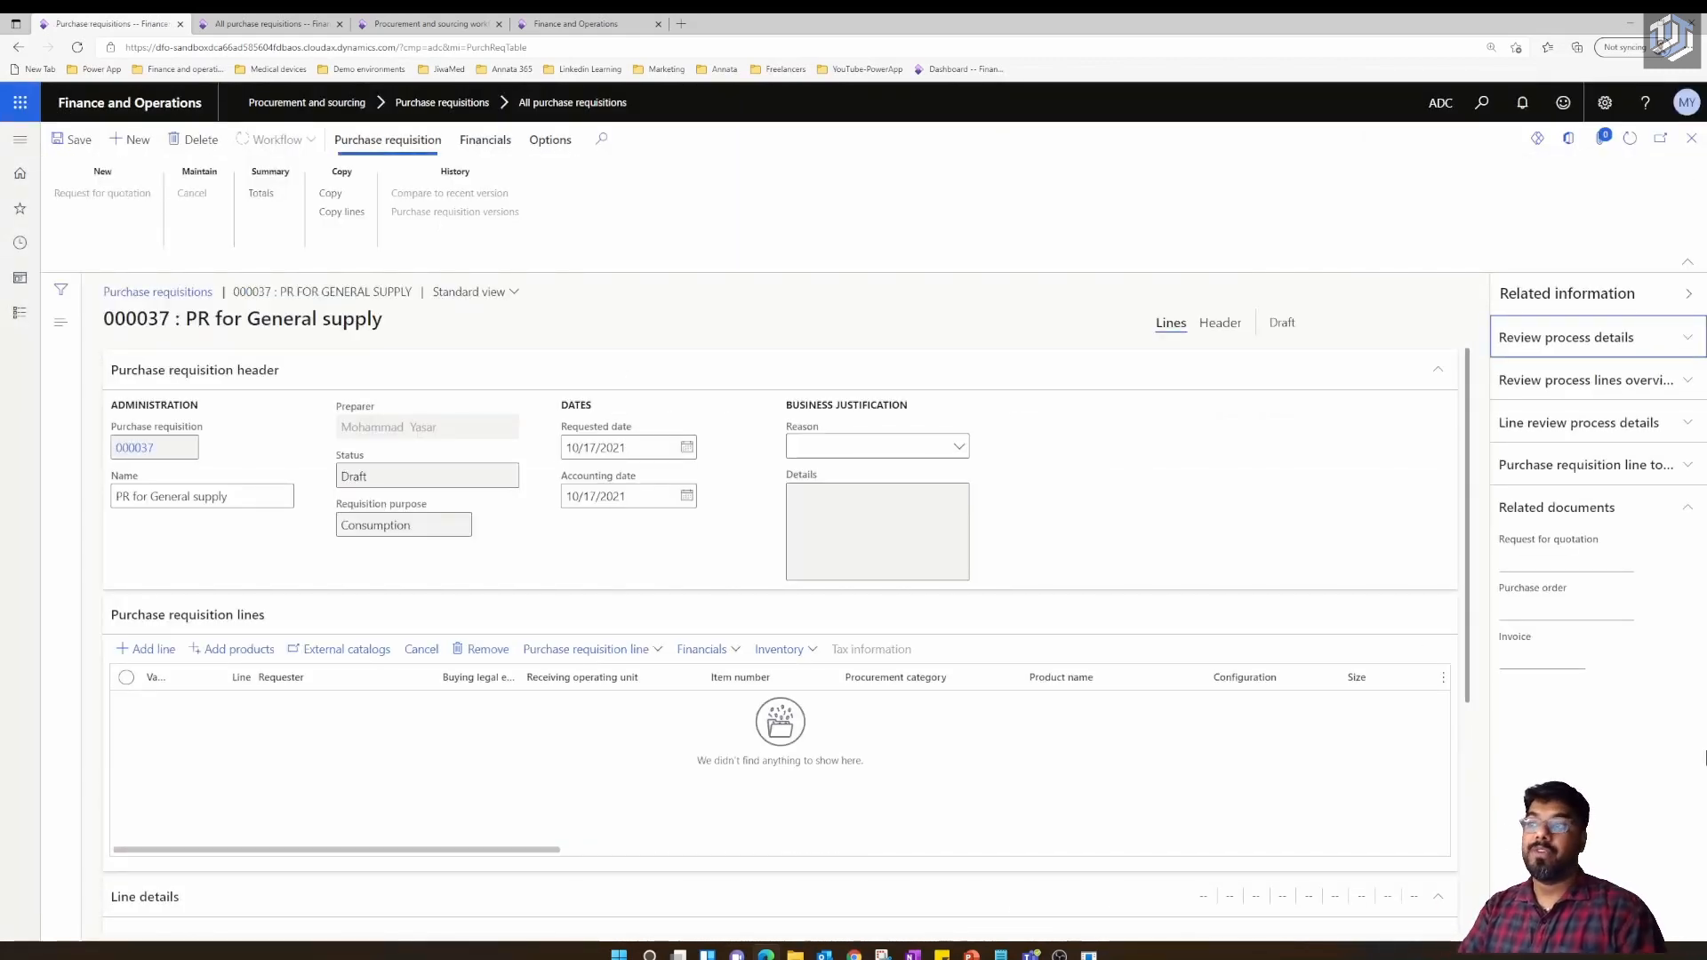
Add a line to the purchase requisition and check which requesters are available for it
left_click_drag(448, 427, 338, 428)
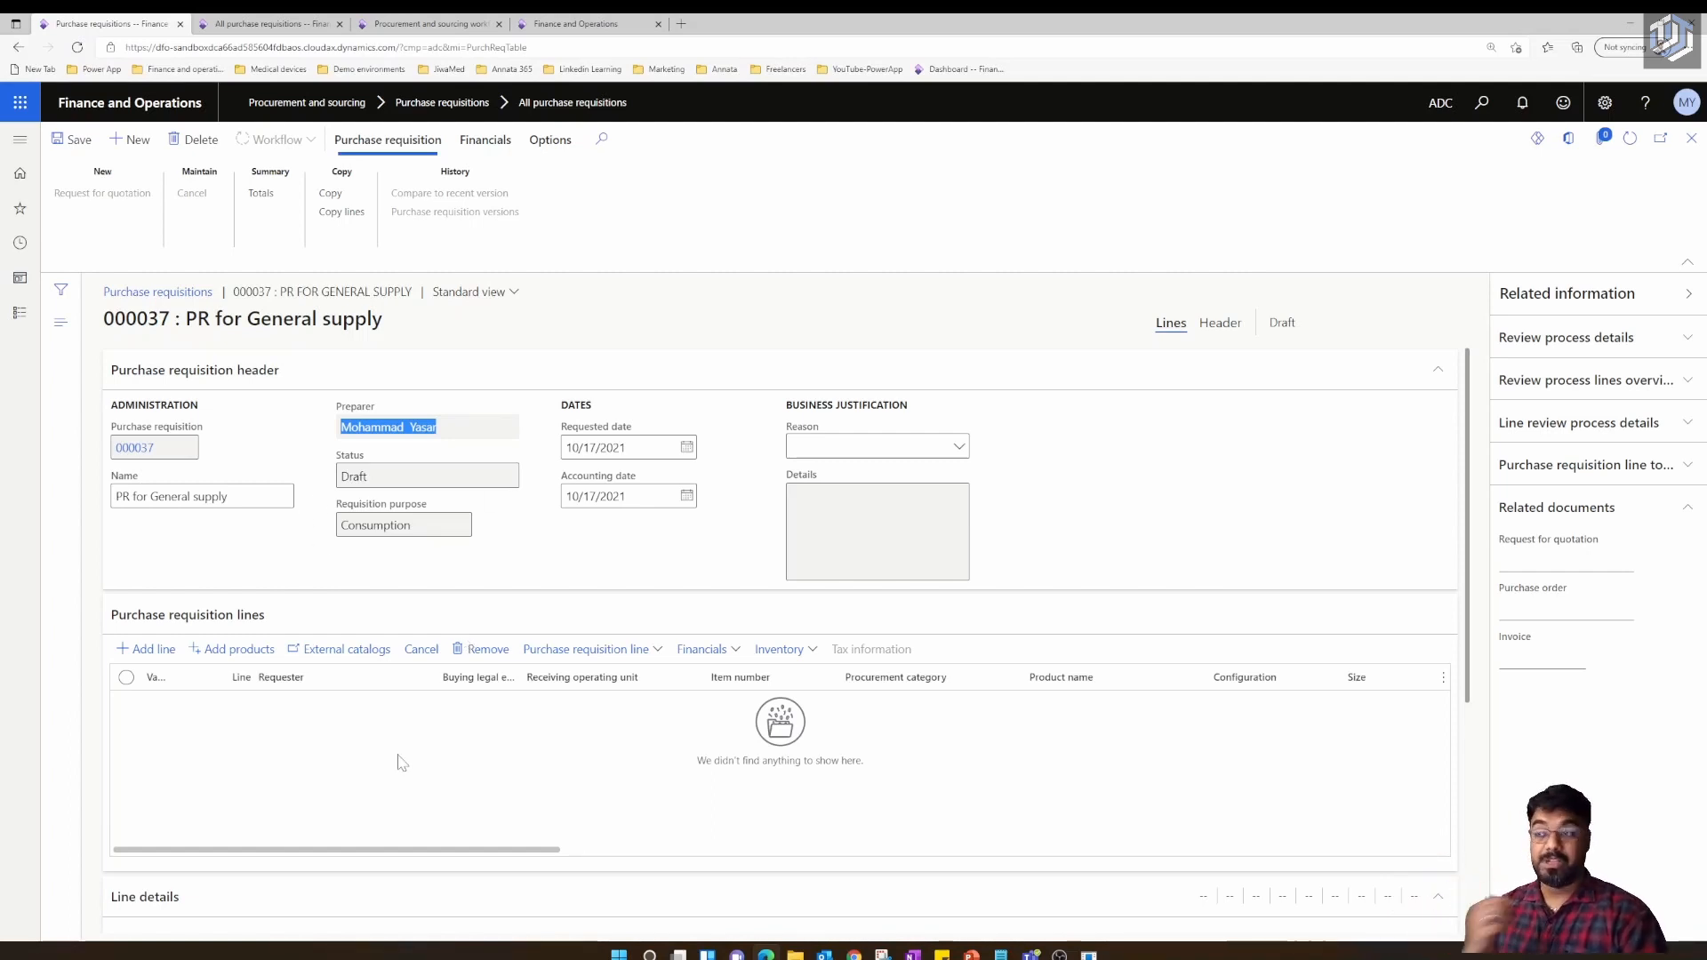
left_click(410, 450)
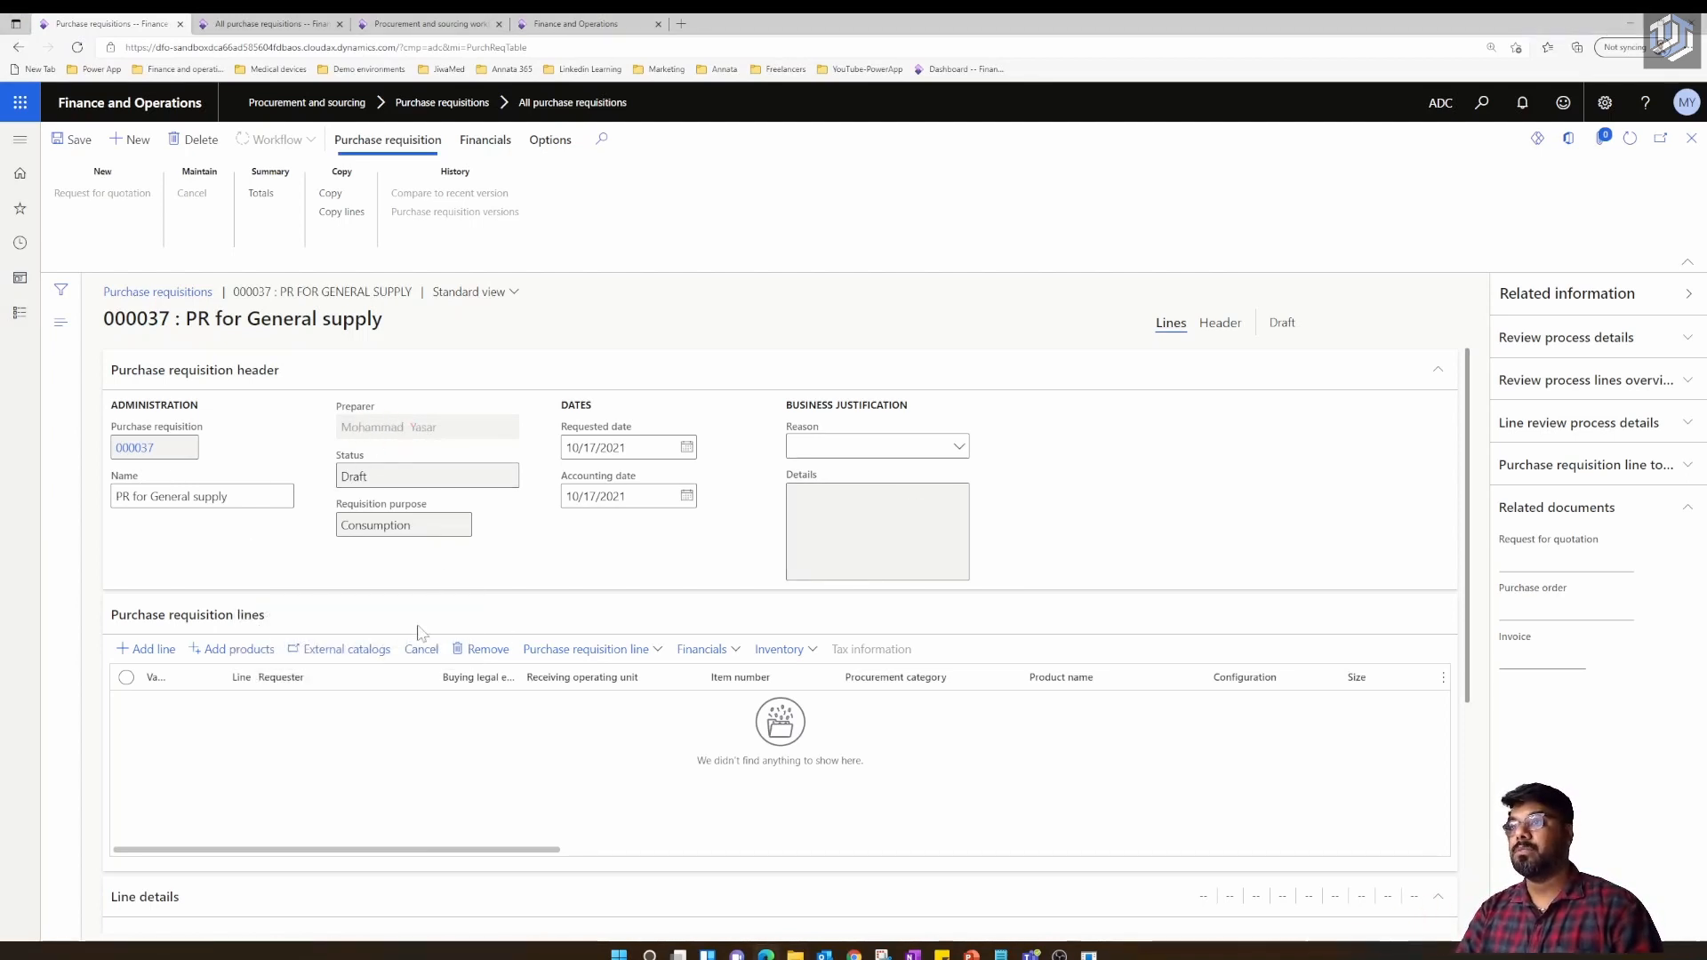
left_click(153, 653)
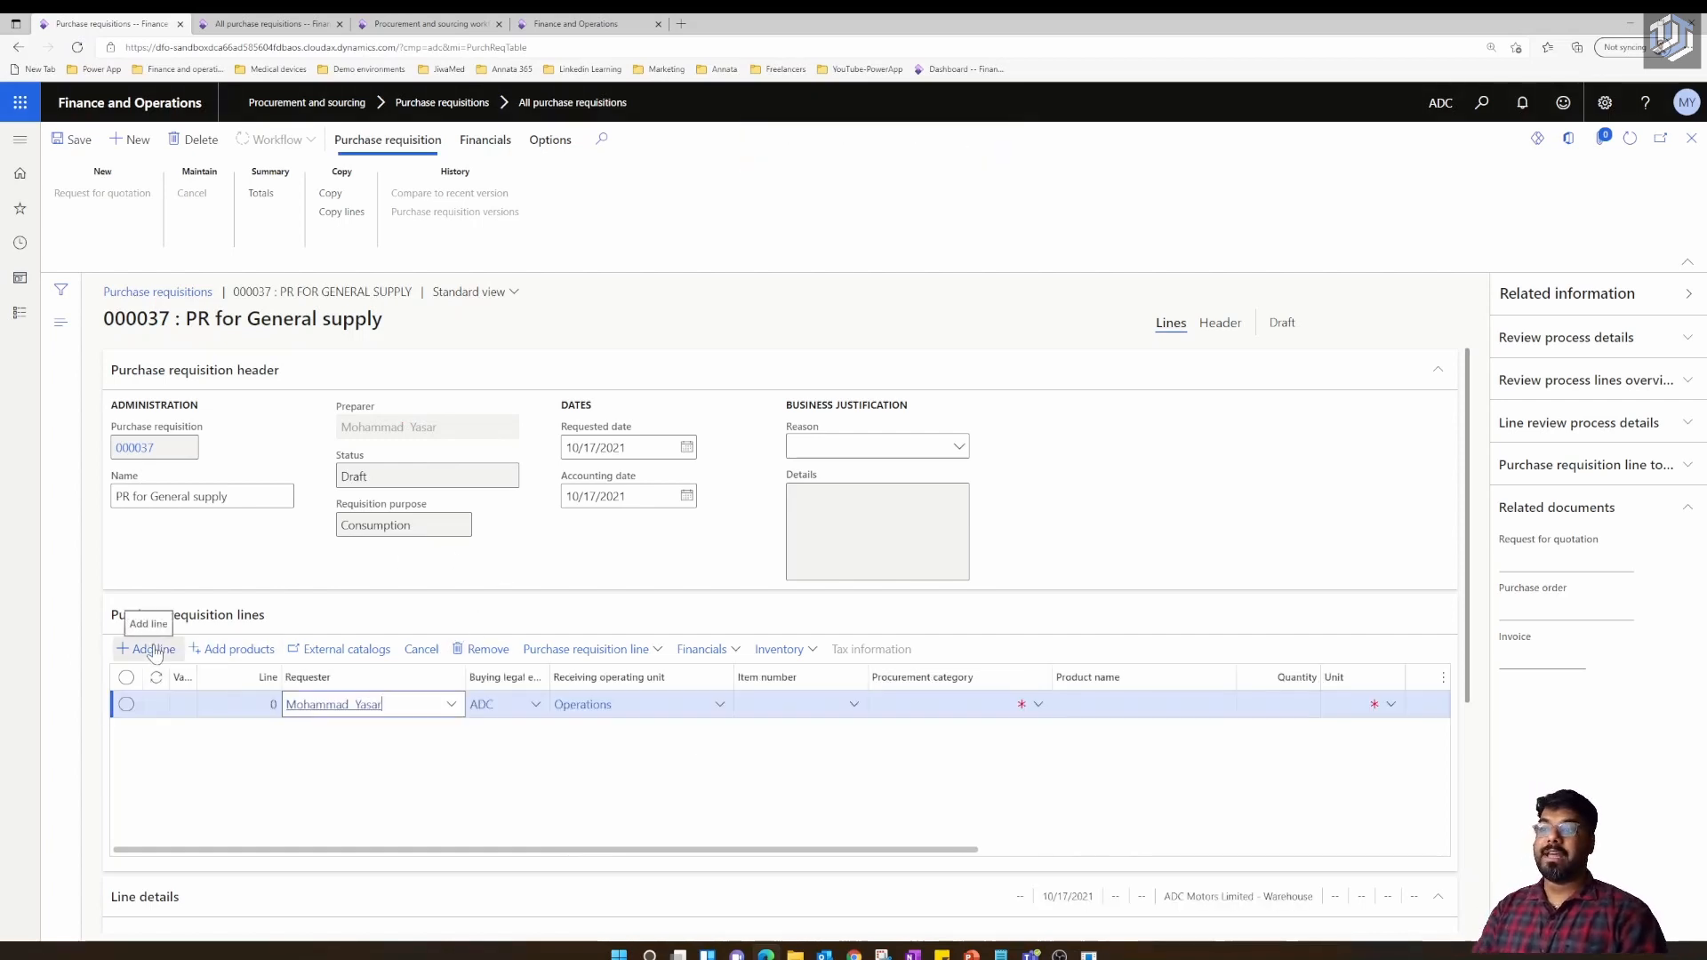
left_click(452, 707)
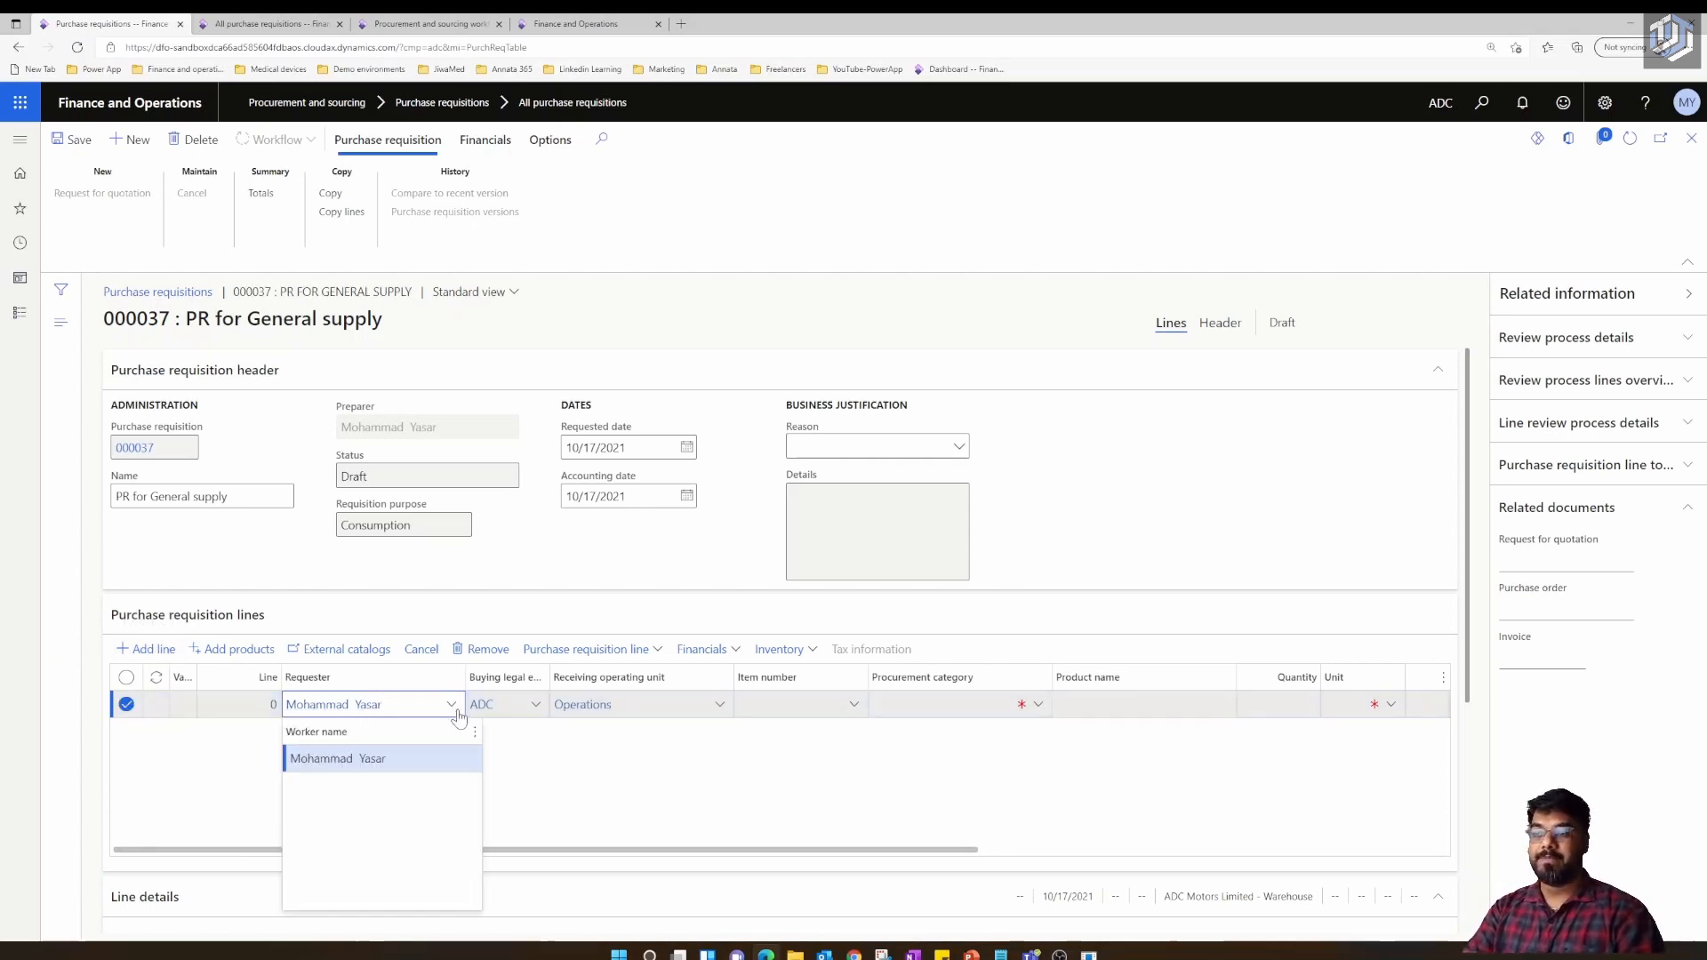
left_click(624, 805)
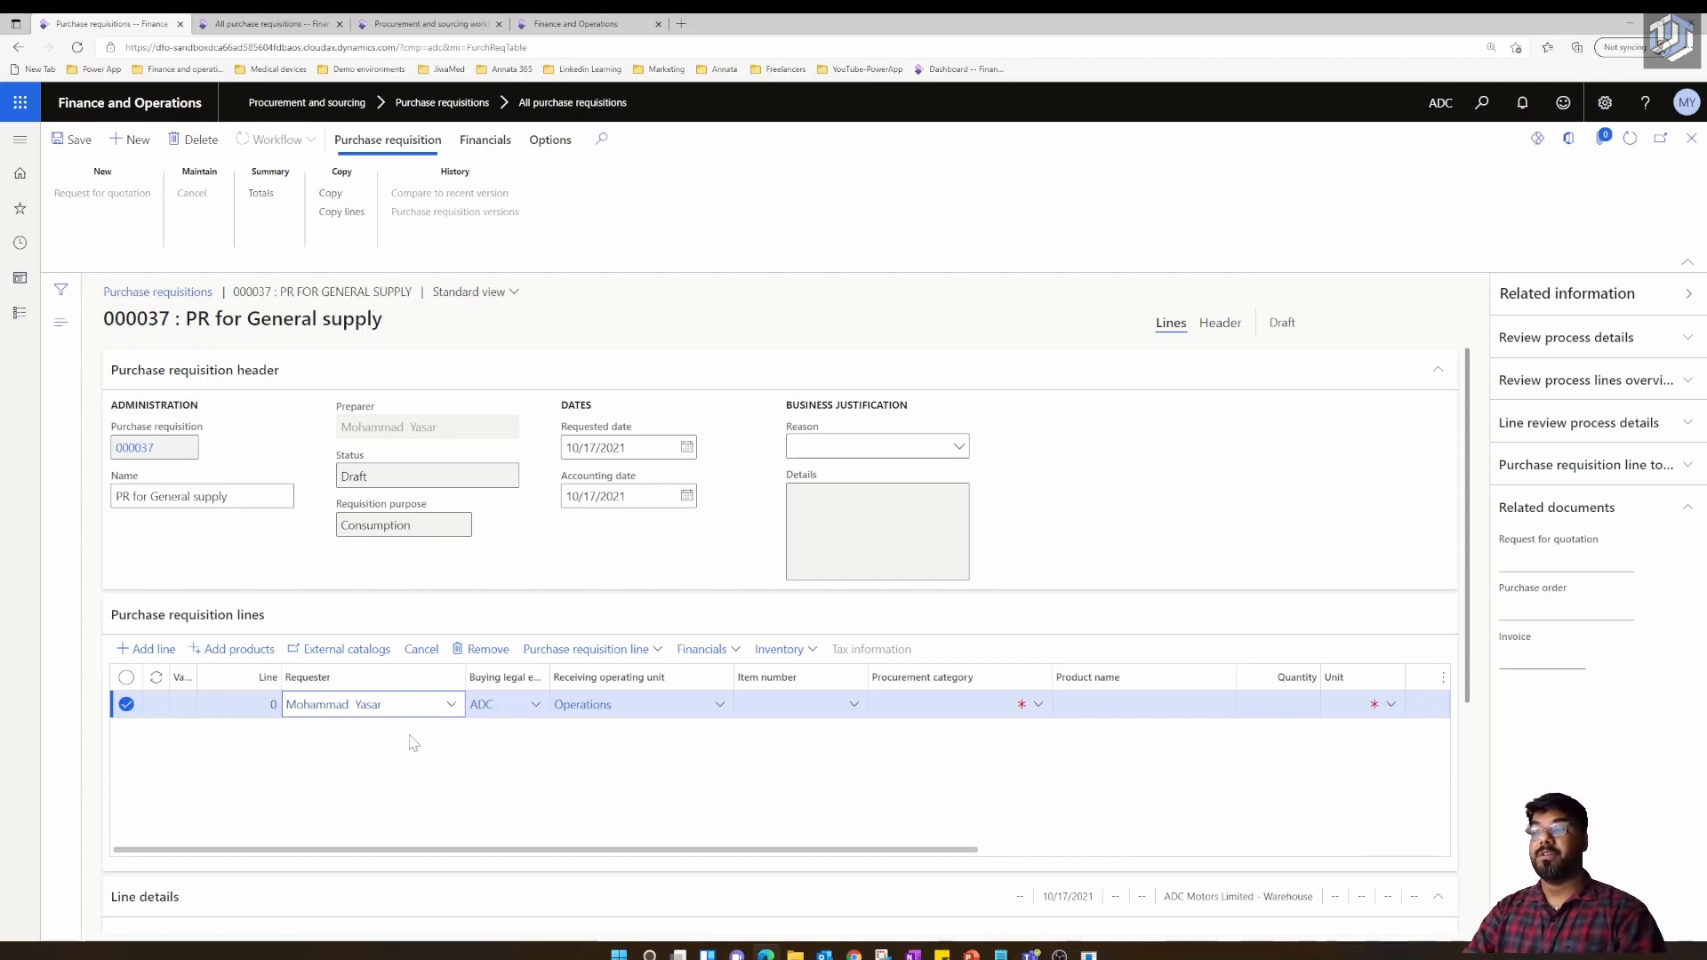
In the second browser session, open the Purchase requisition permissions setup under the Procurement and sourcing policies
left_click(258, 24)
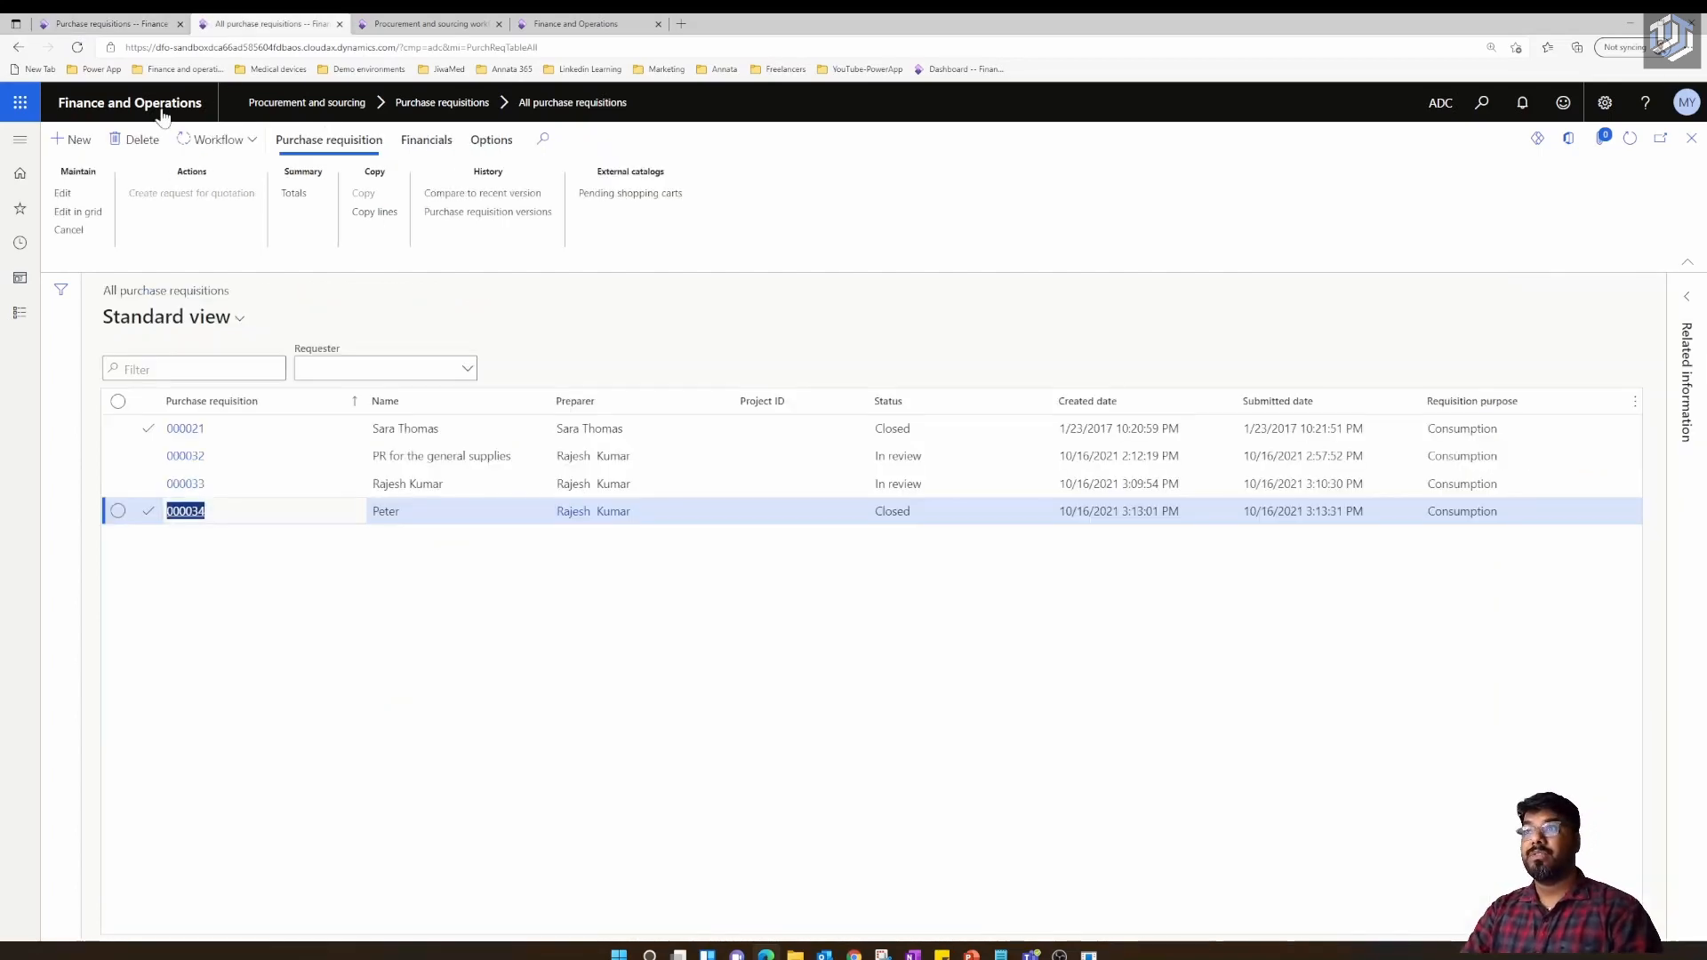
left_click(17, 143)
scroll(54, 552, "down", 5)
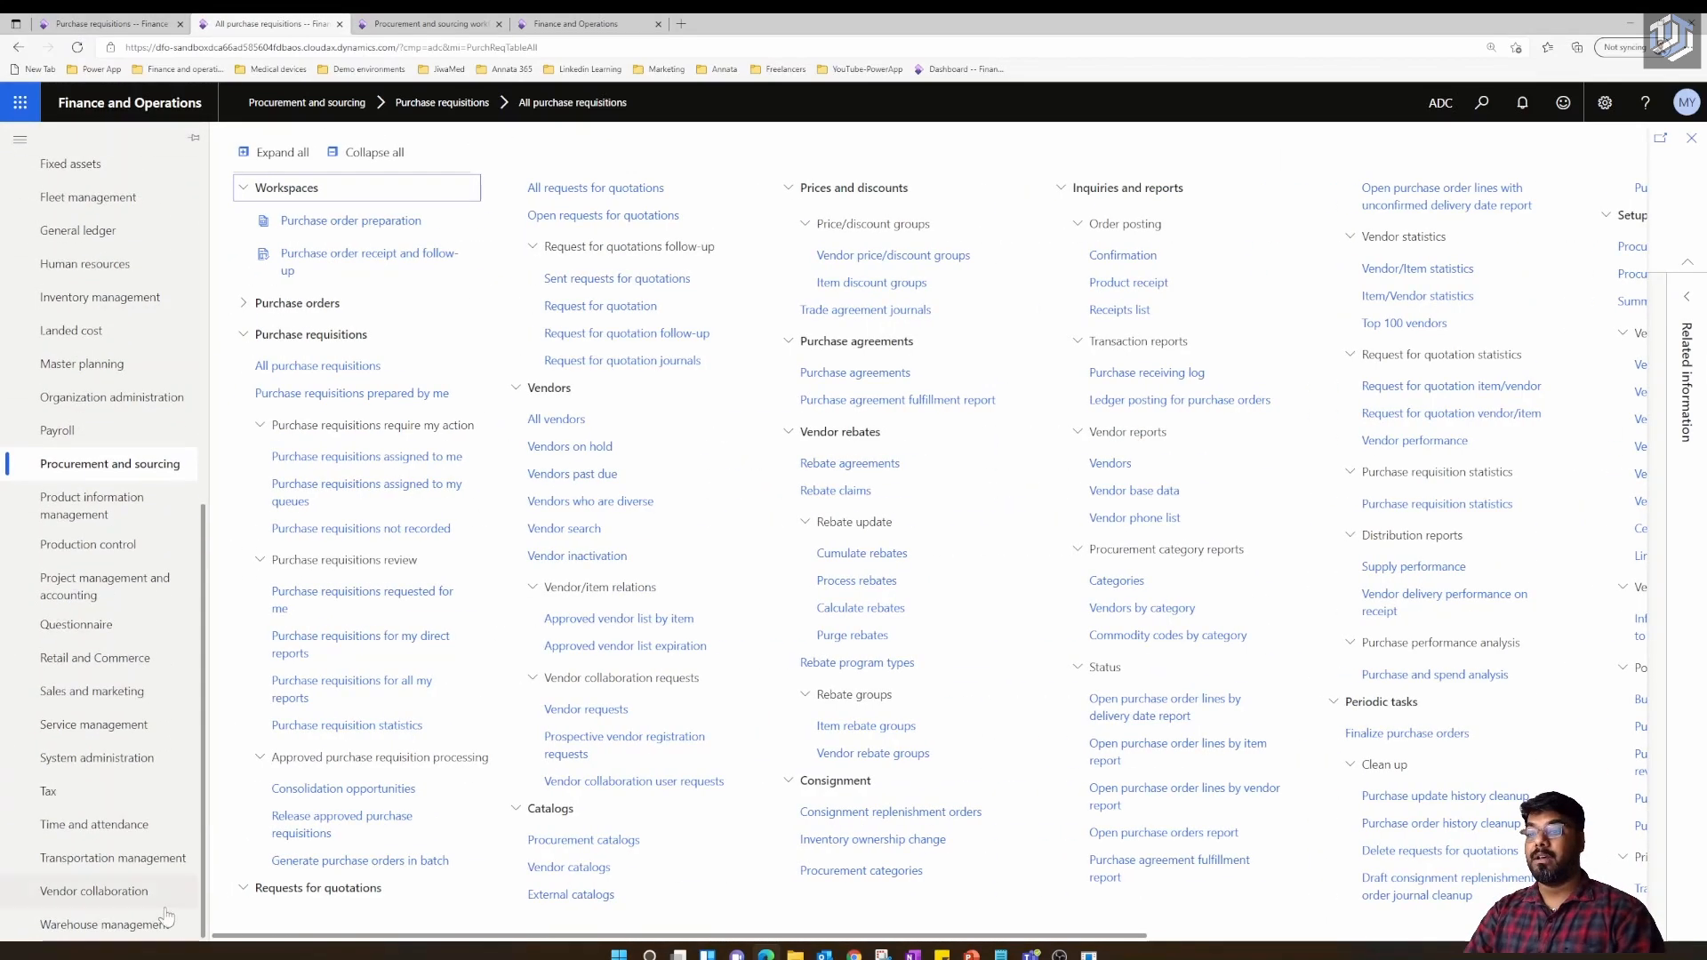
left_click(75, 505)
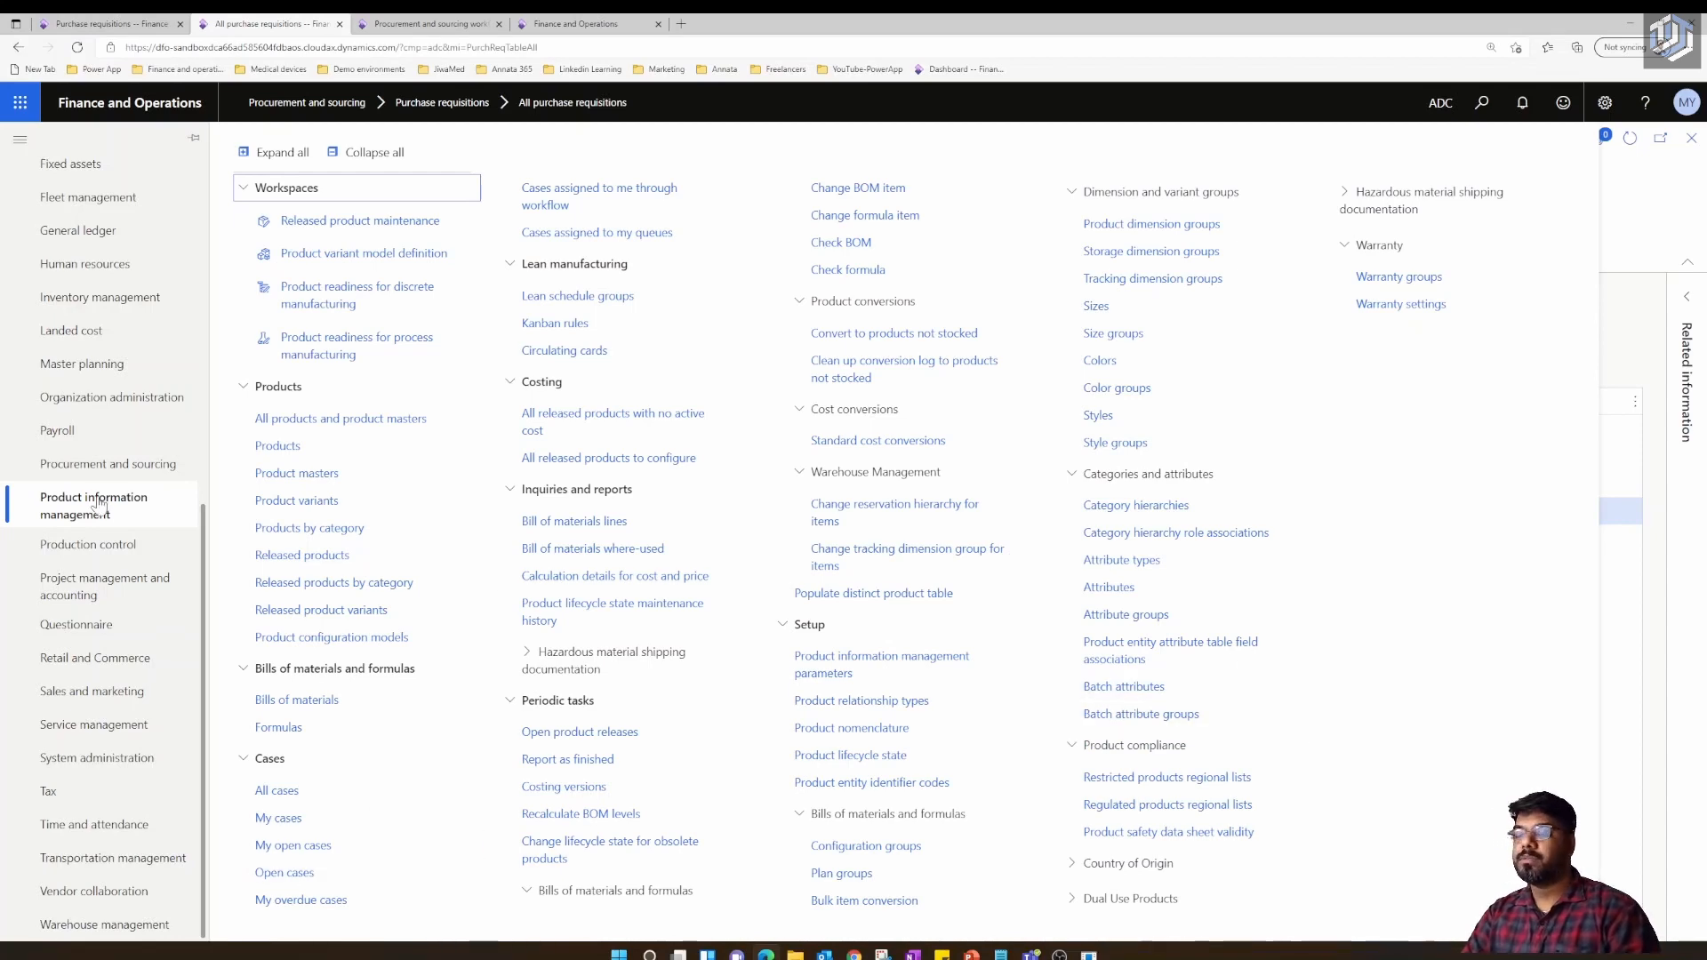
left_click(78, 465)
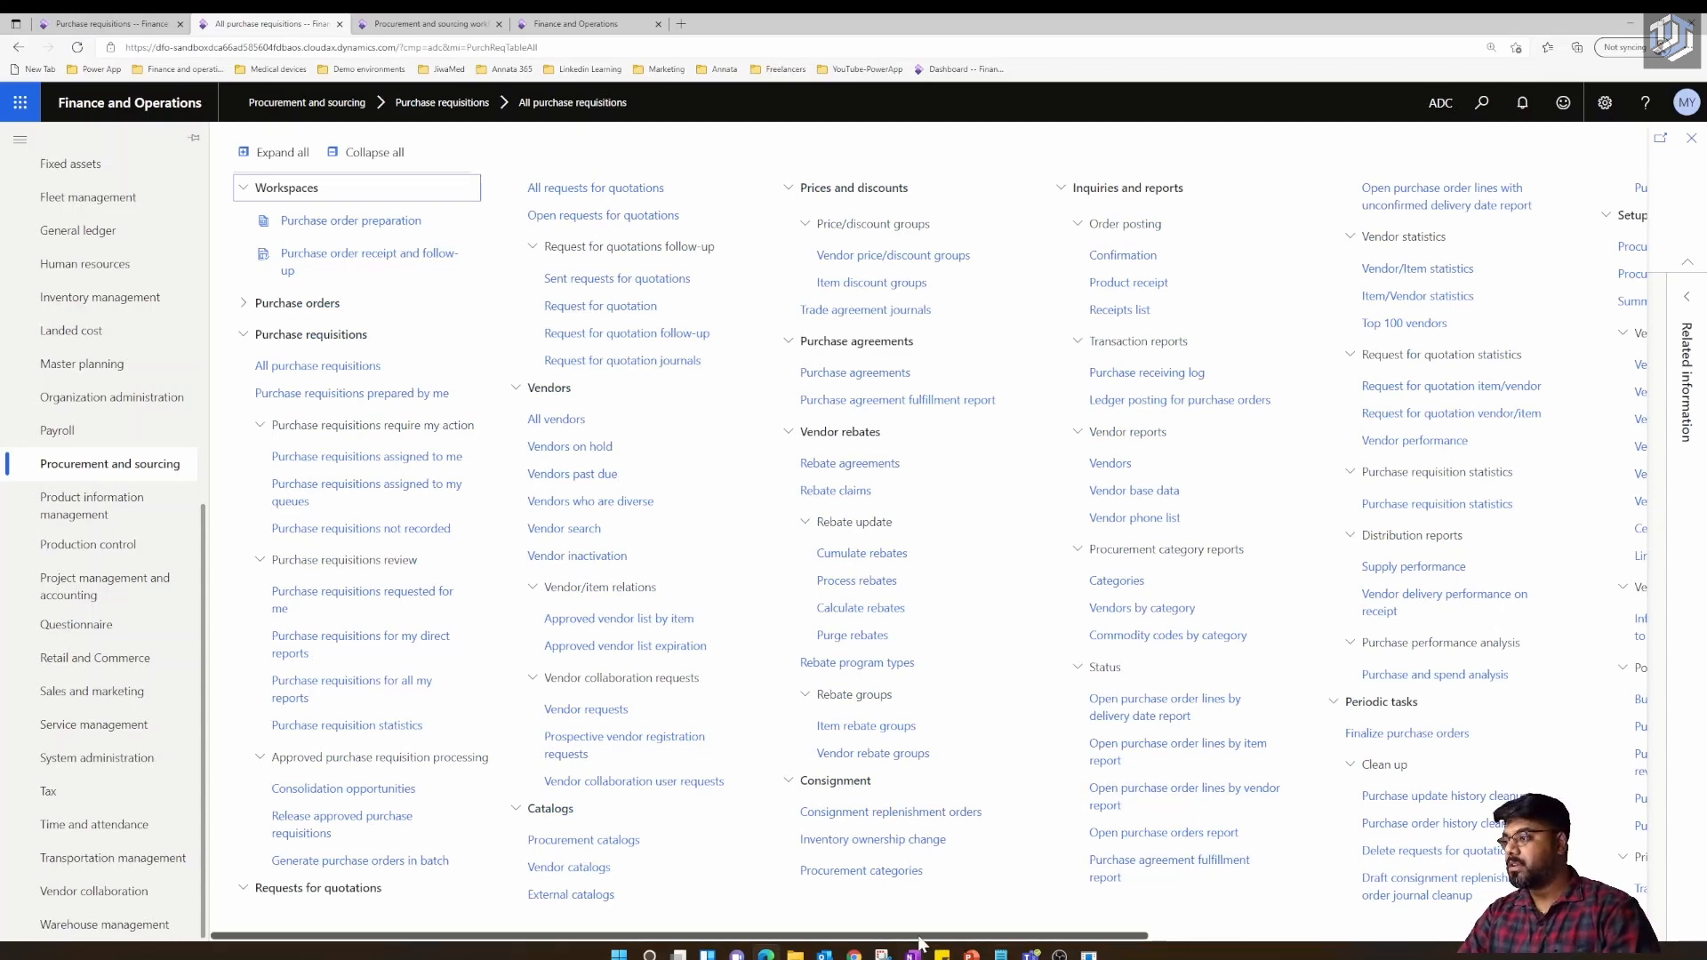
scroll(1156, 792, "right", 5)
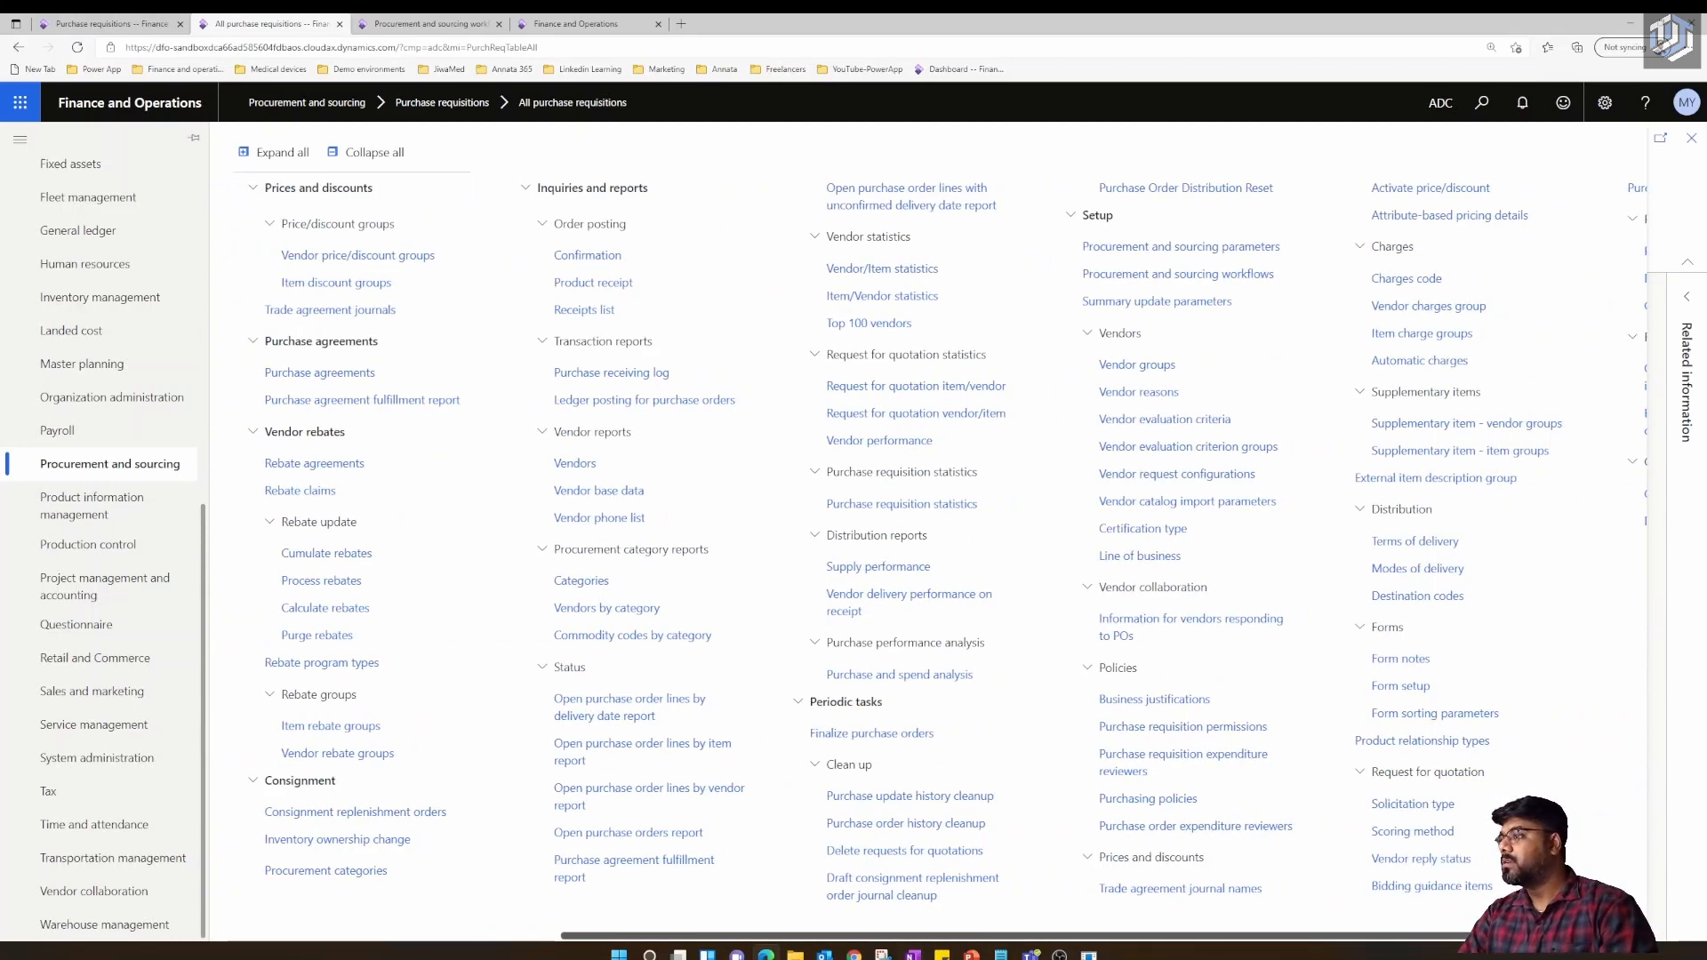
left_click(1146, 733)
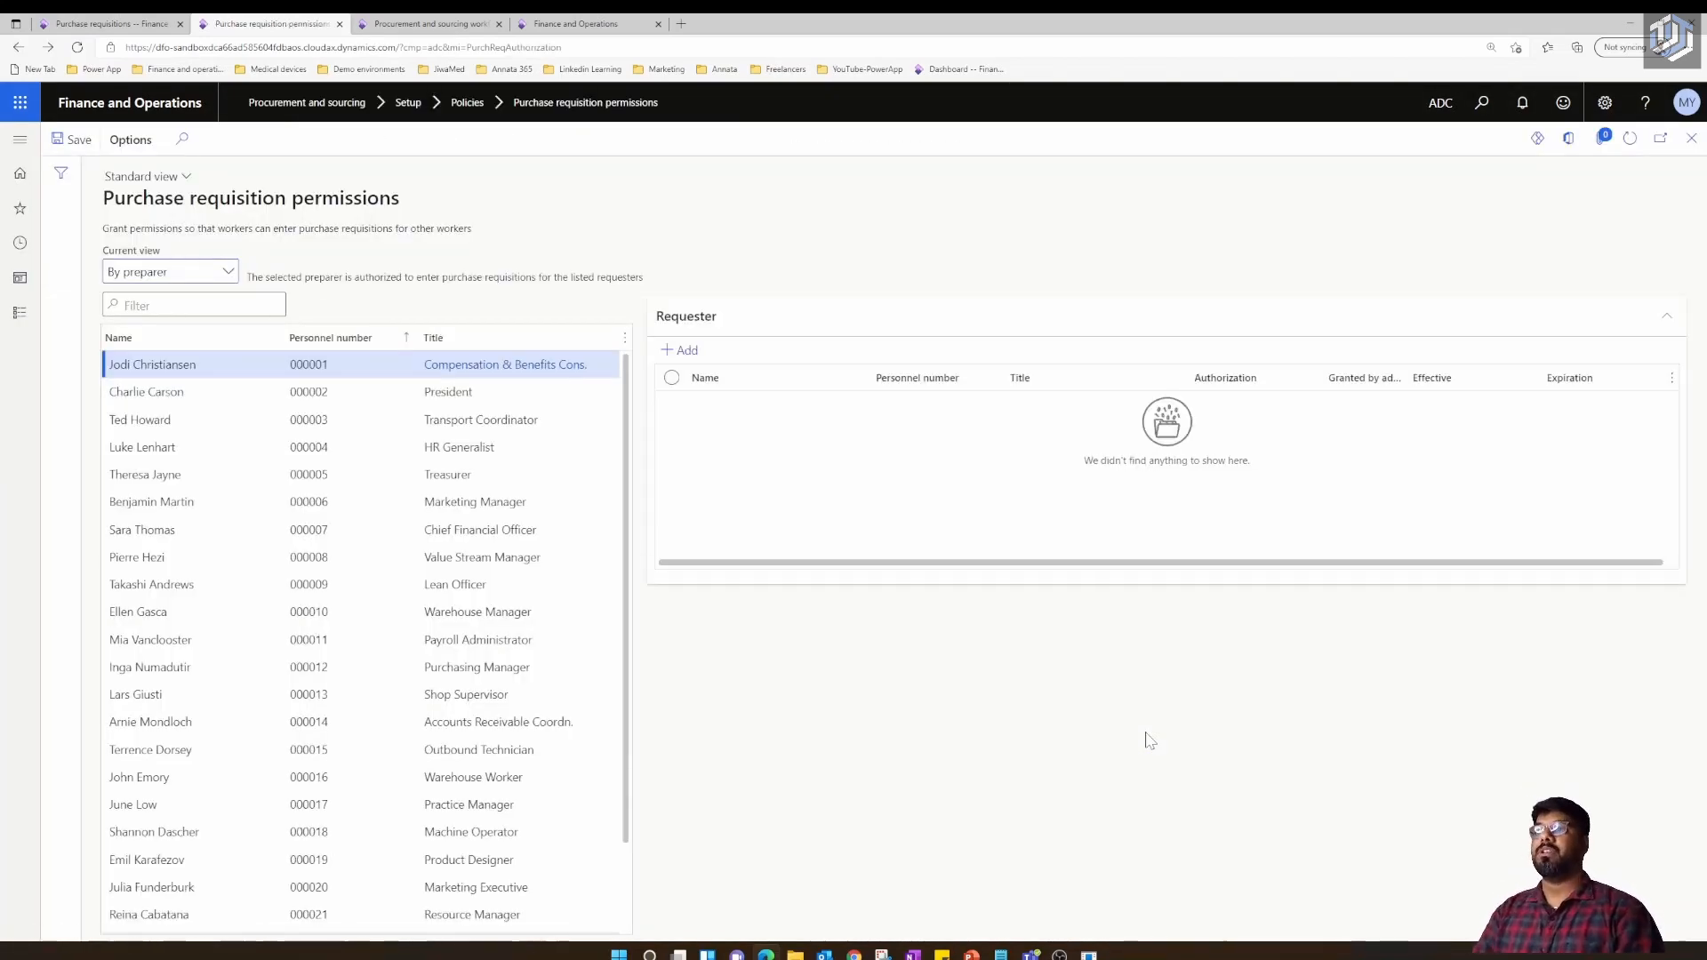
Filter the preparer list by the requisition preparer's first name
left_click(274, 339)
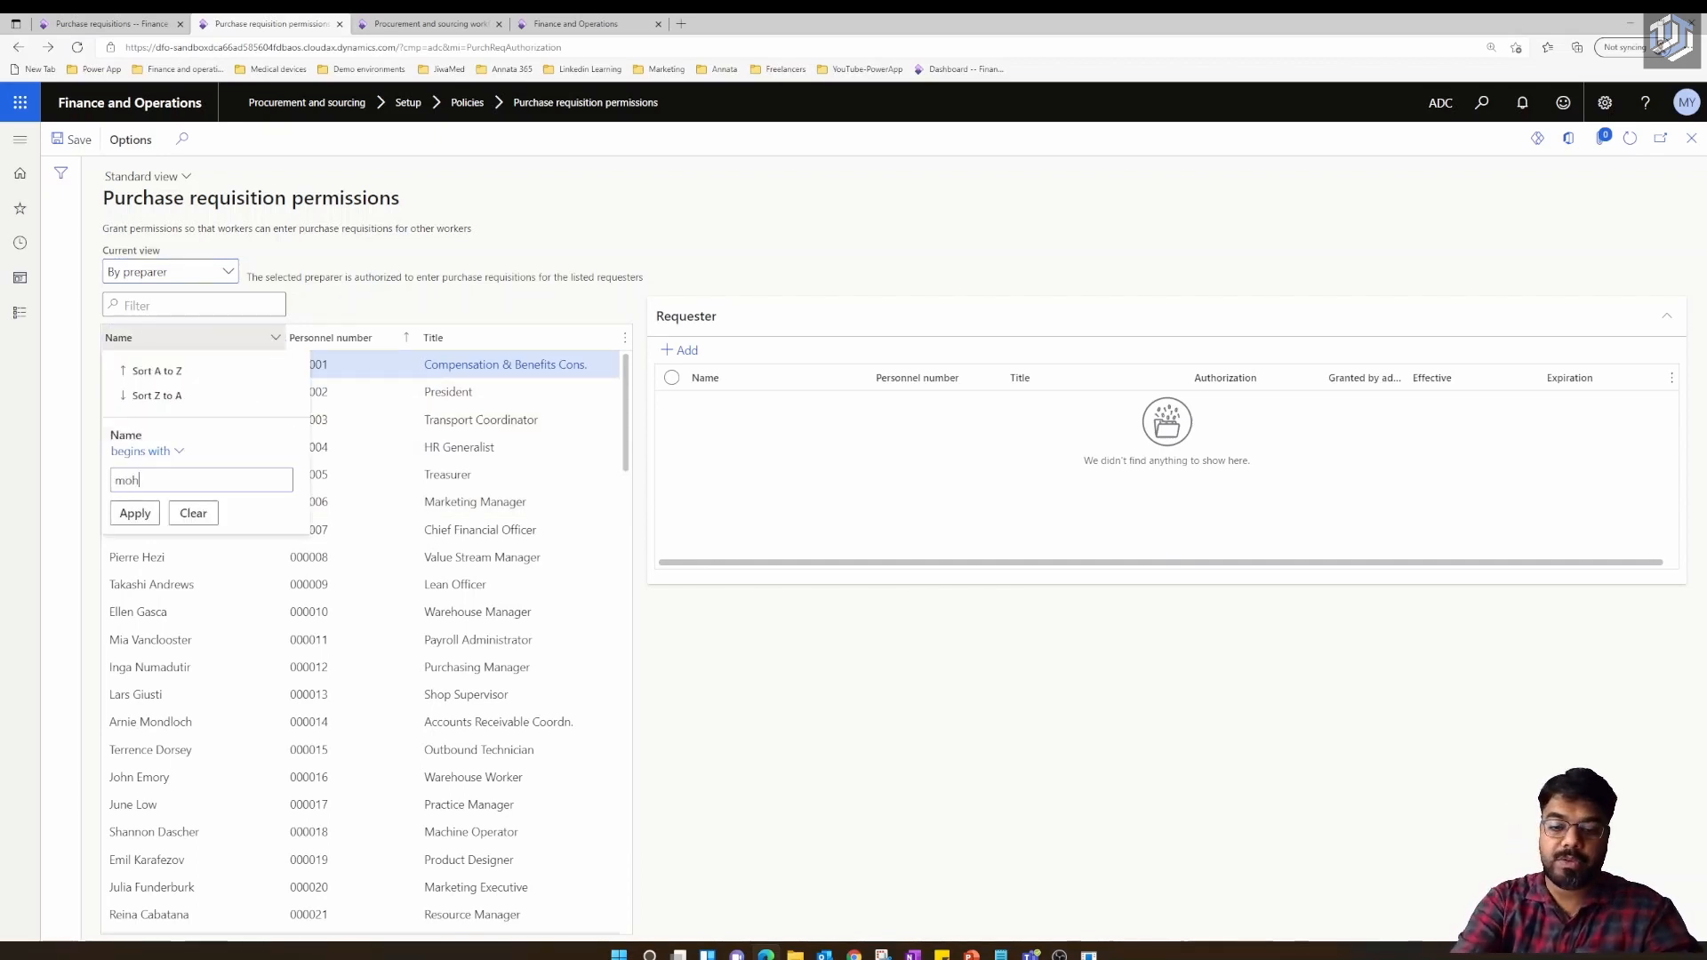
type("mohammad")
key("Return")
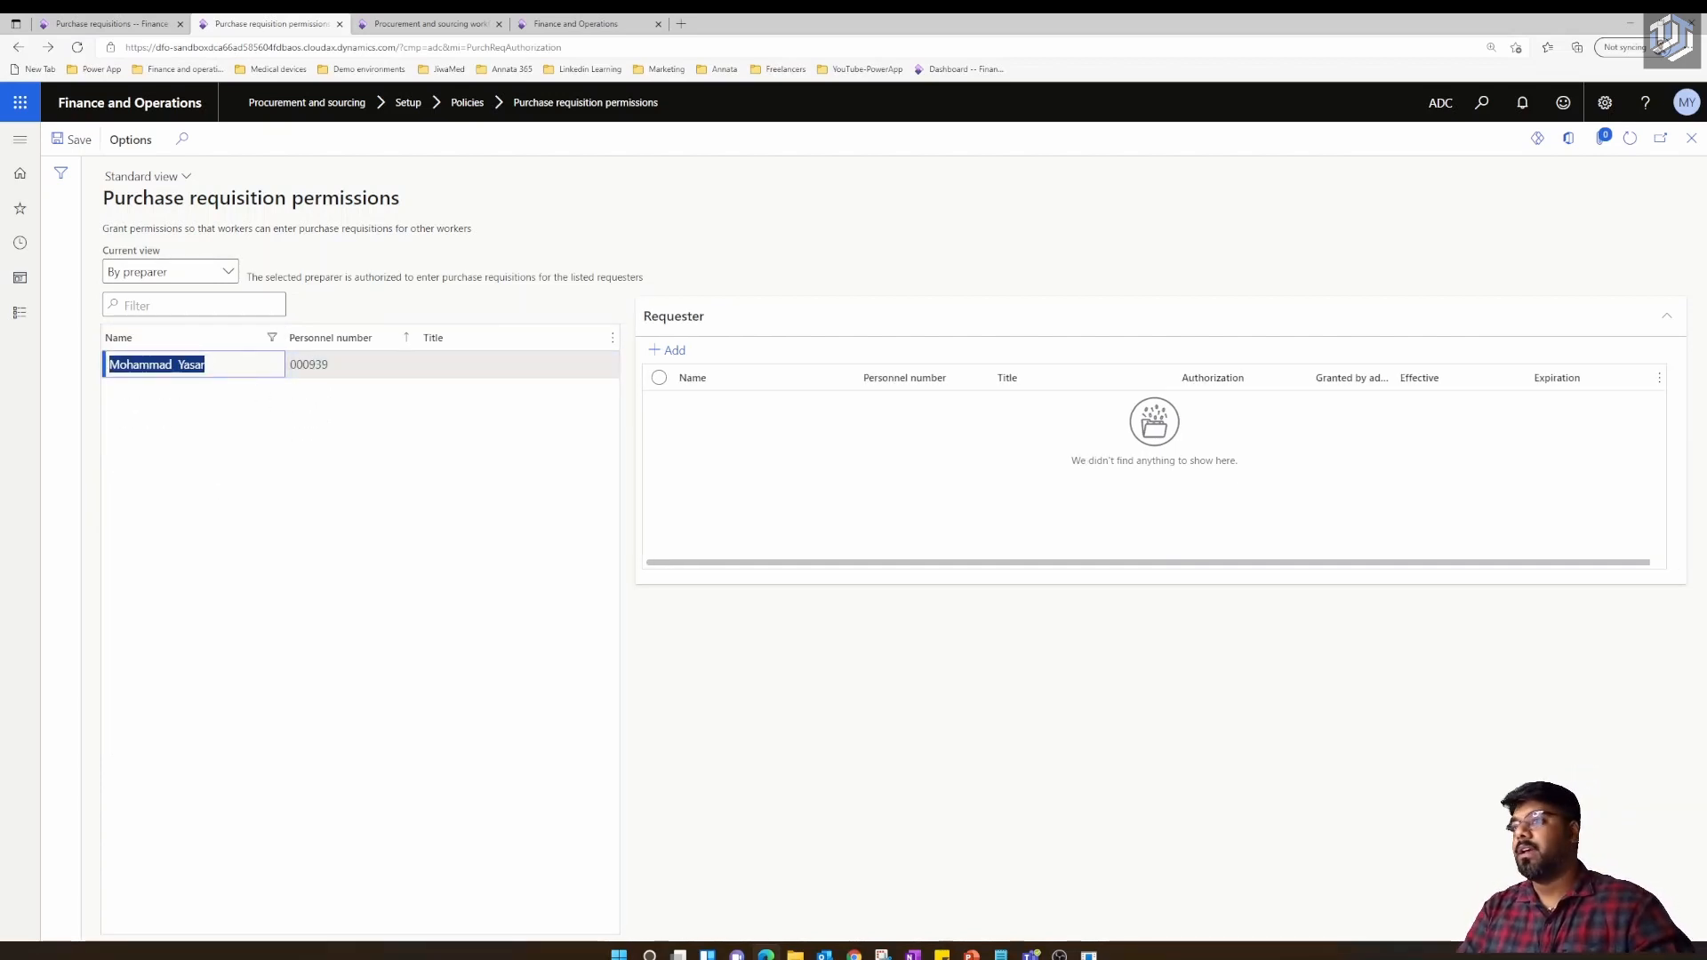
Authorize the preparer to enter requisitions for the first worker in the employee list by adding that worker as a requester
left_click(681, 347)
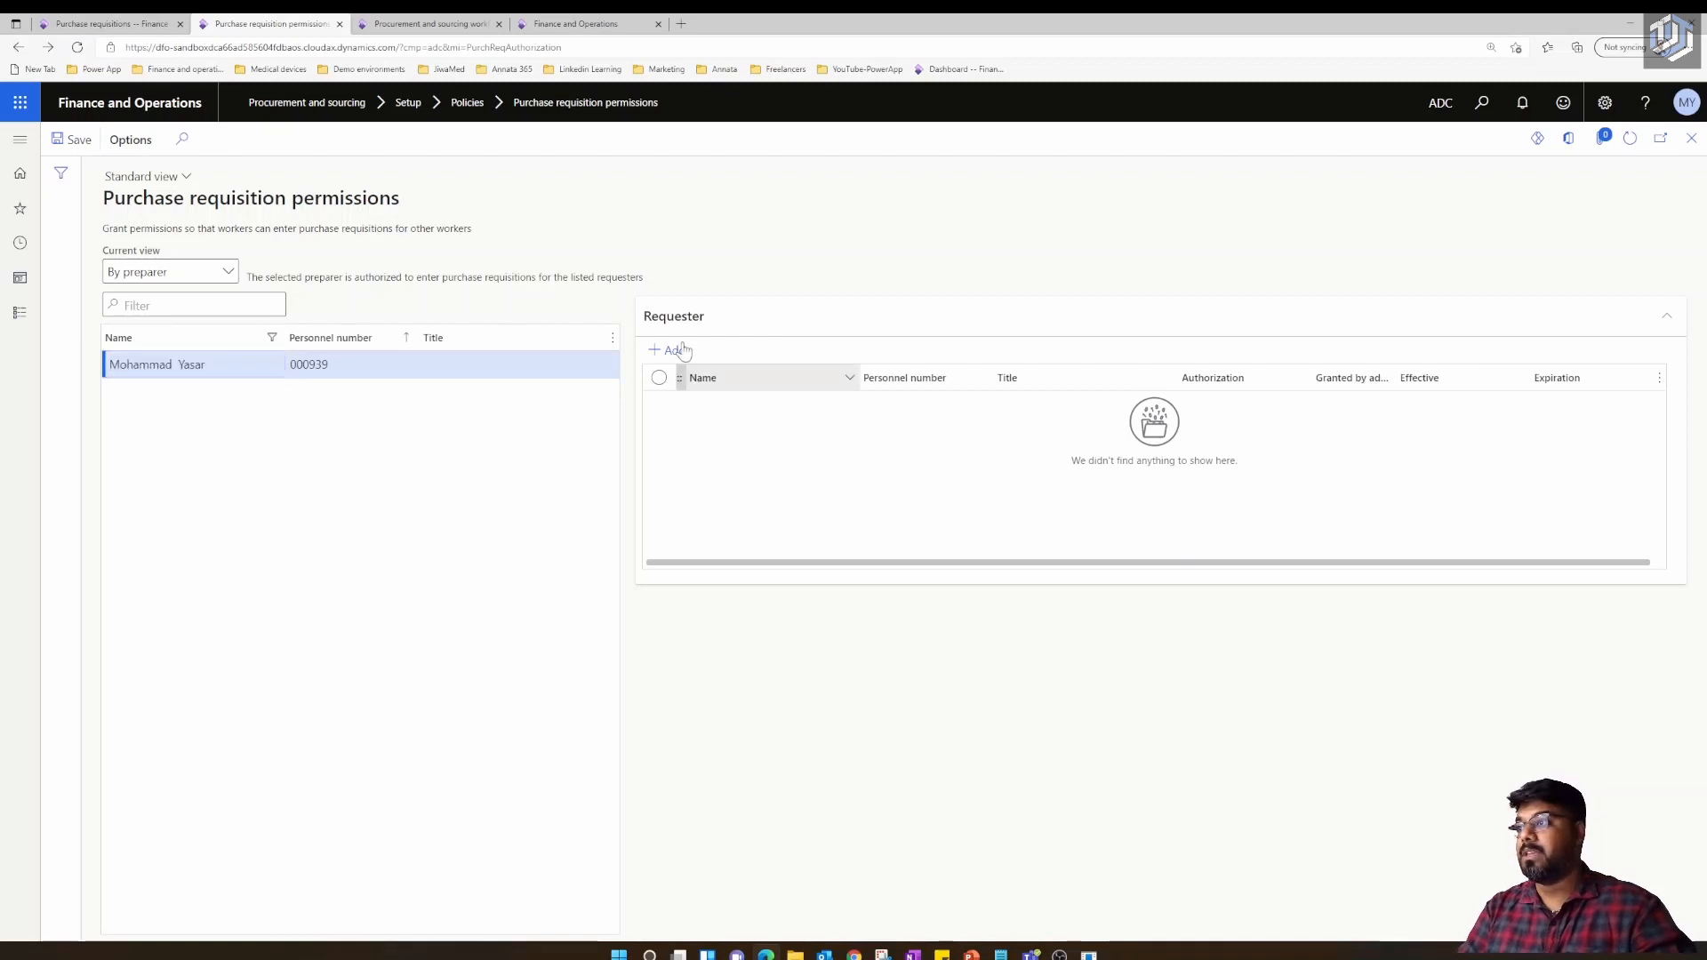
left_click(681, 351)
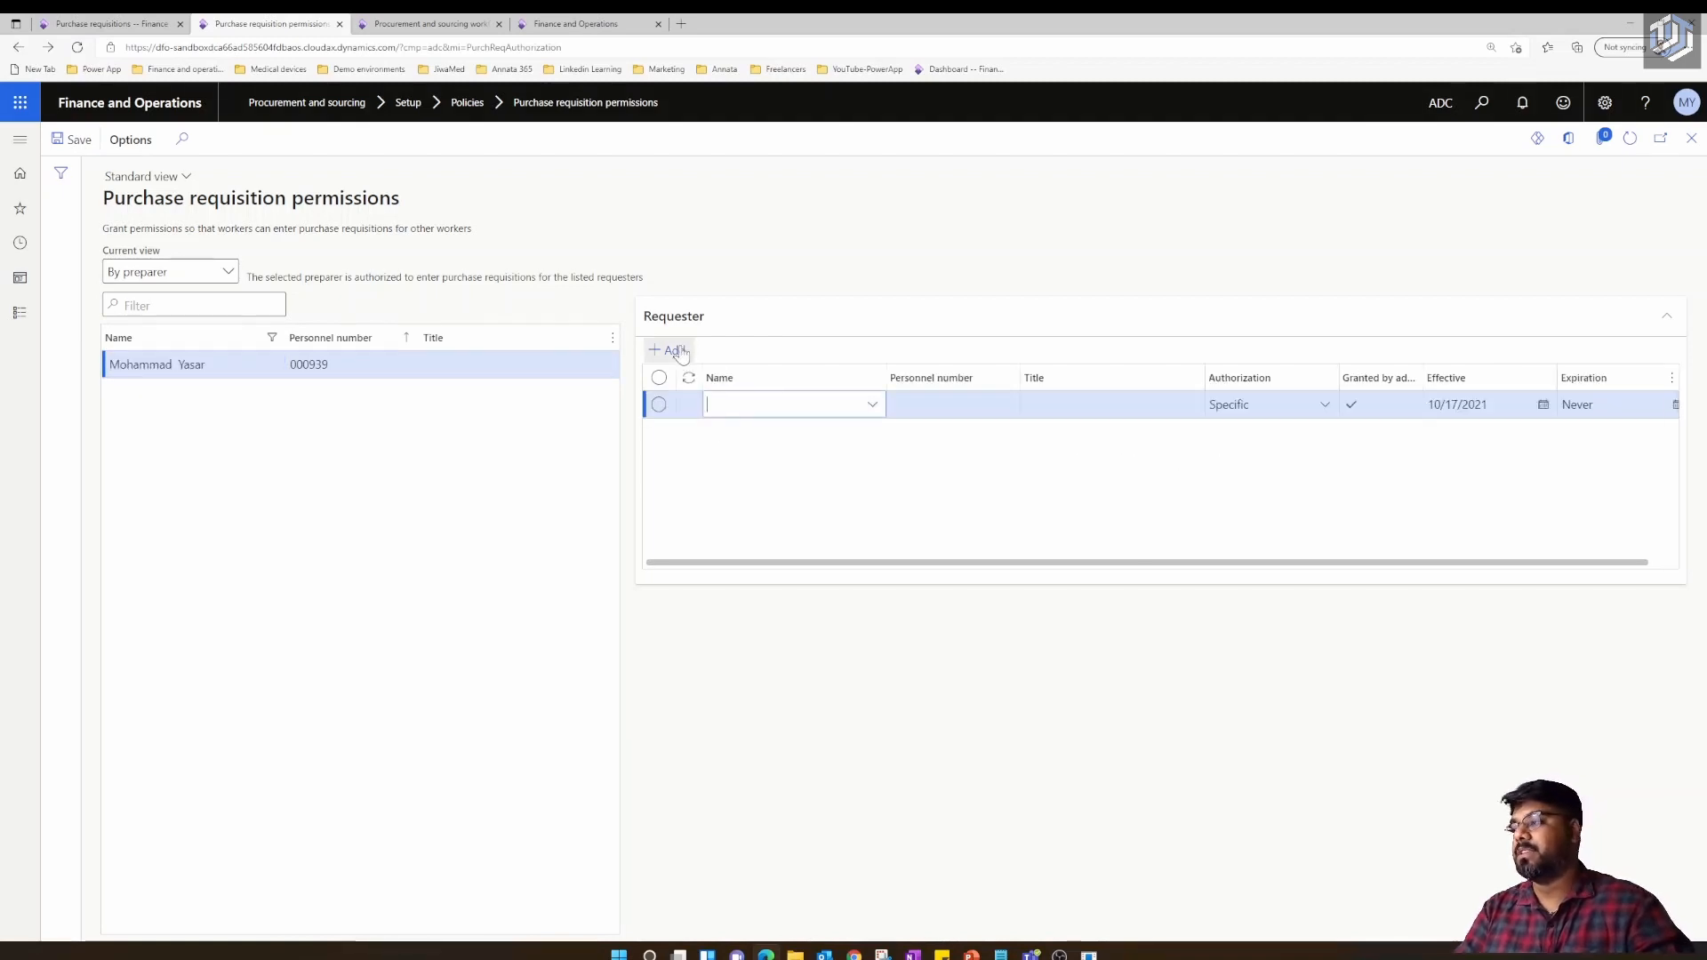
left_click(877, 406)
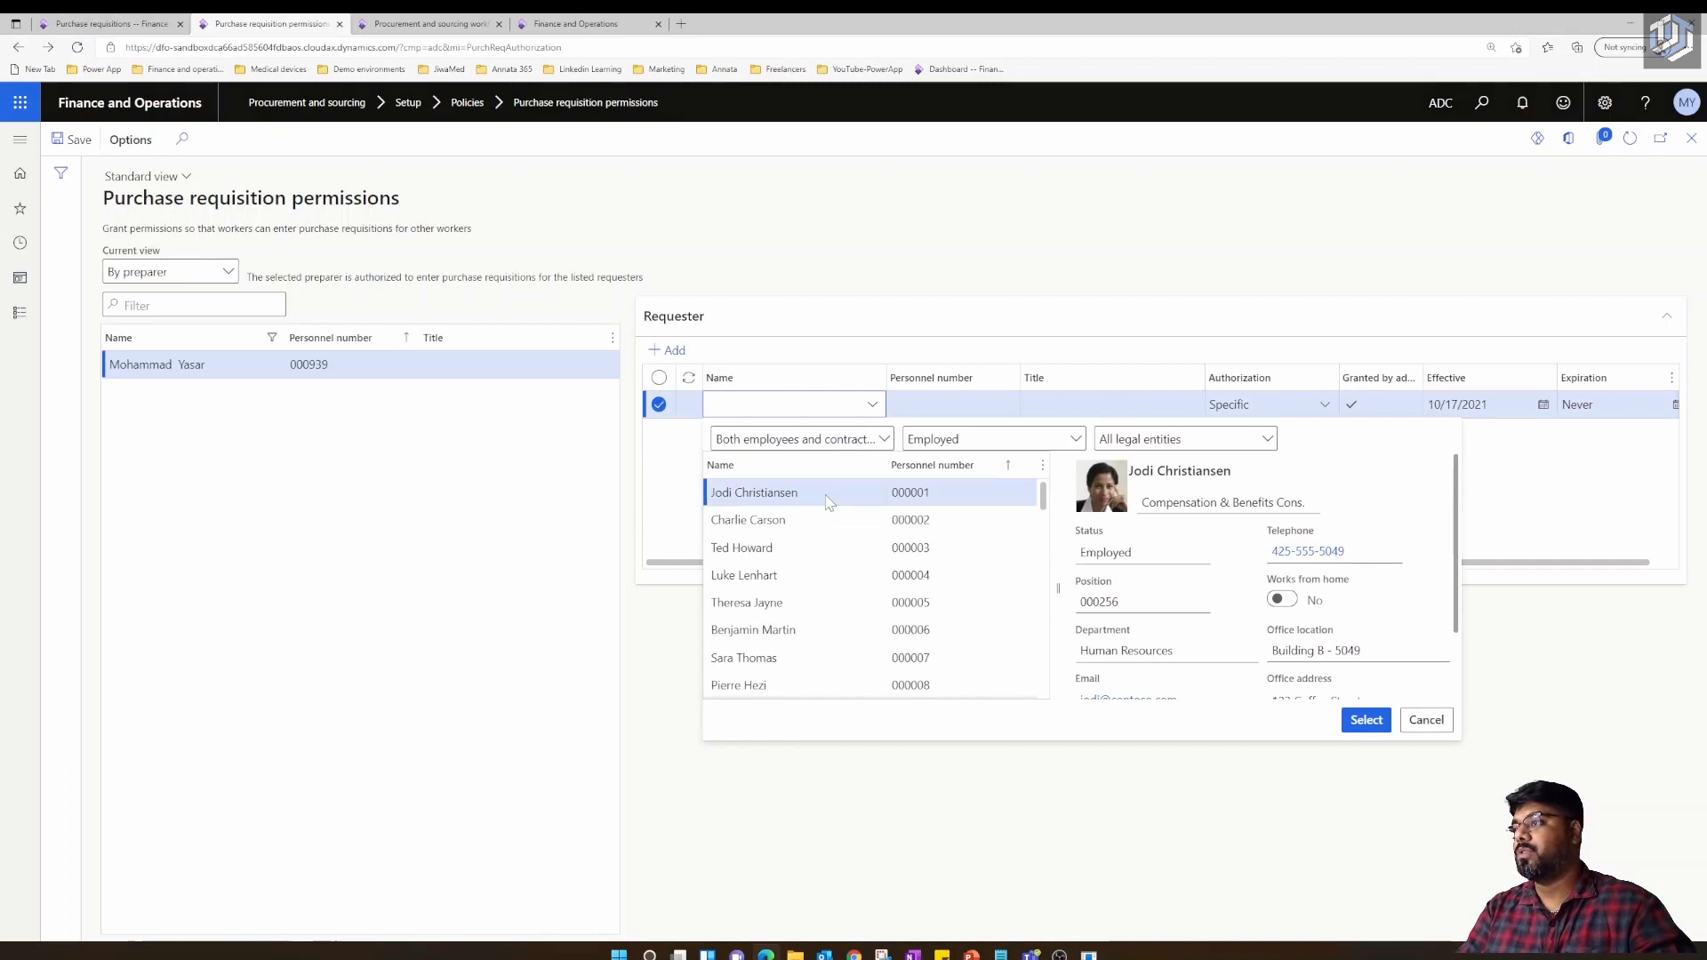
left_click(1351, 725)
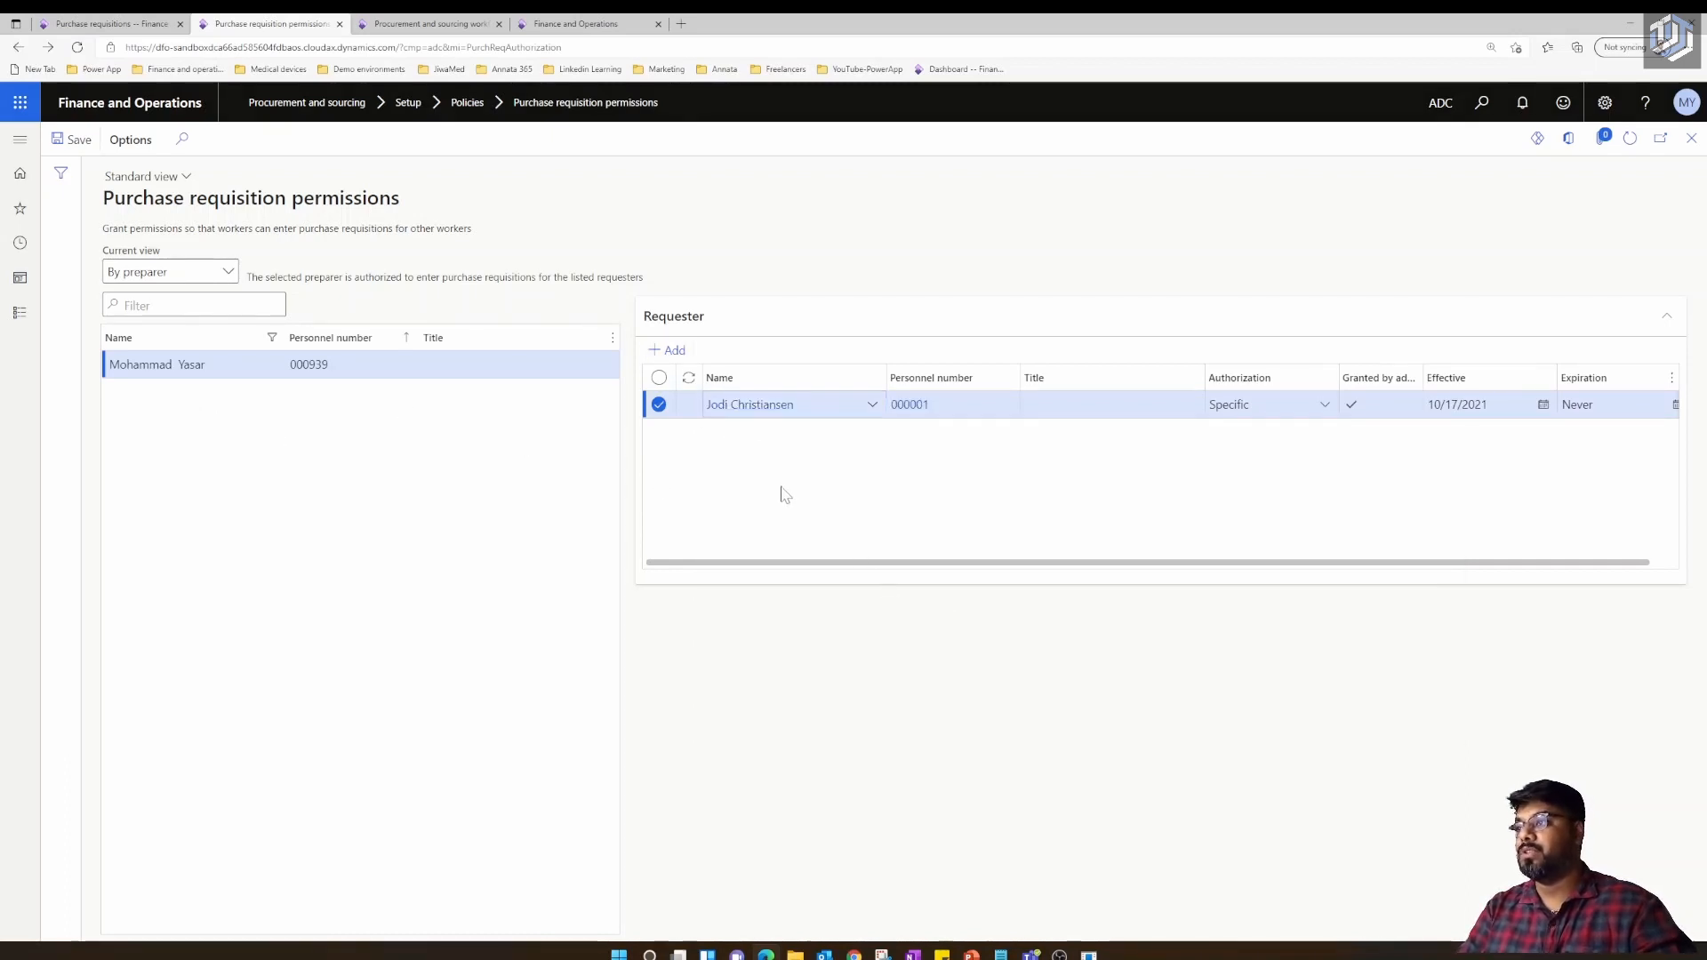
Add the second worker in the employee list, the President, as another requester for the preparer
key("alt+n")
left_click(868, 411)
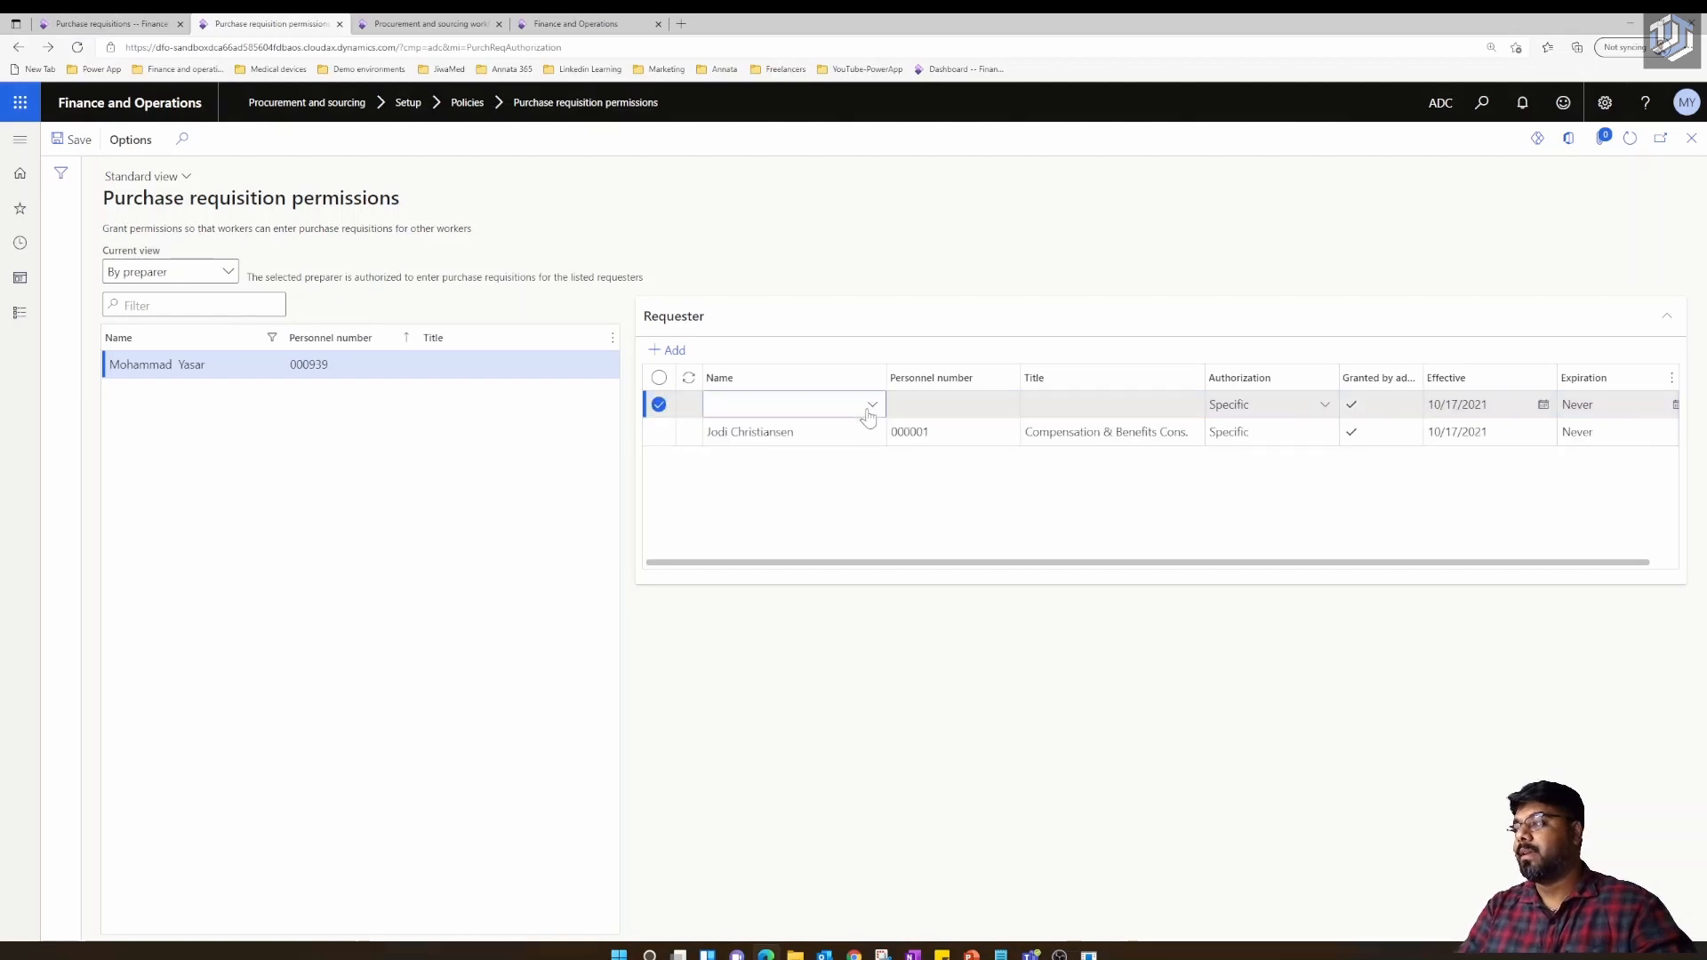
left_click(872, 405)
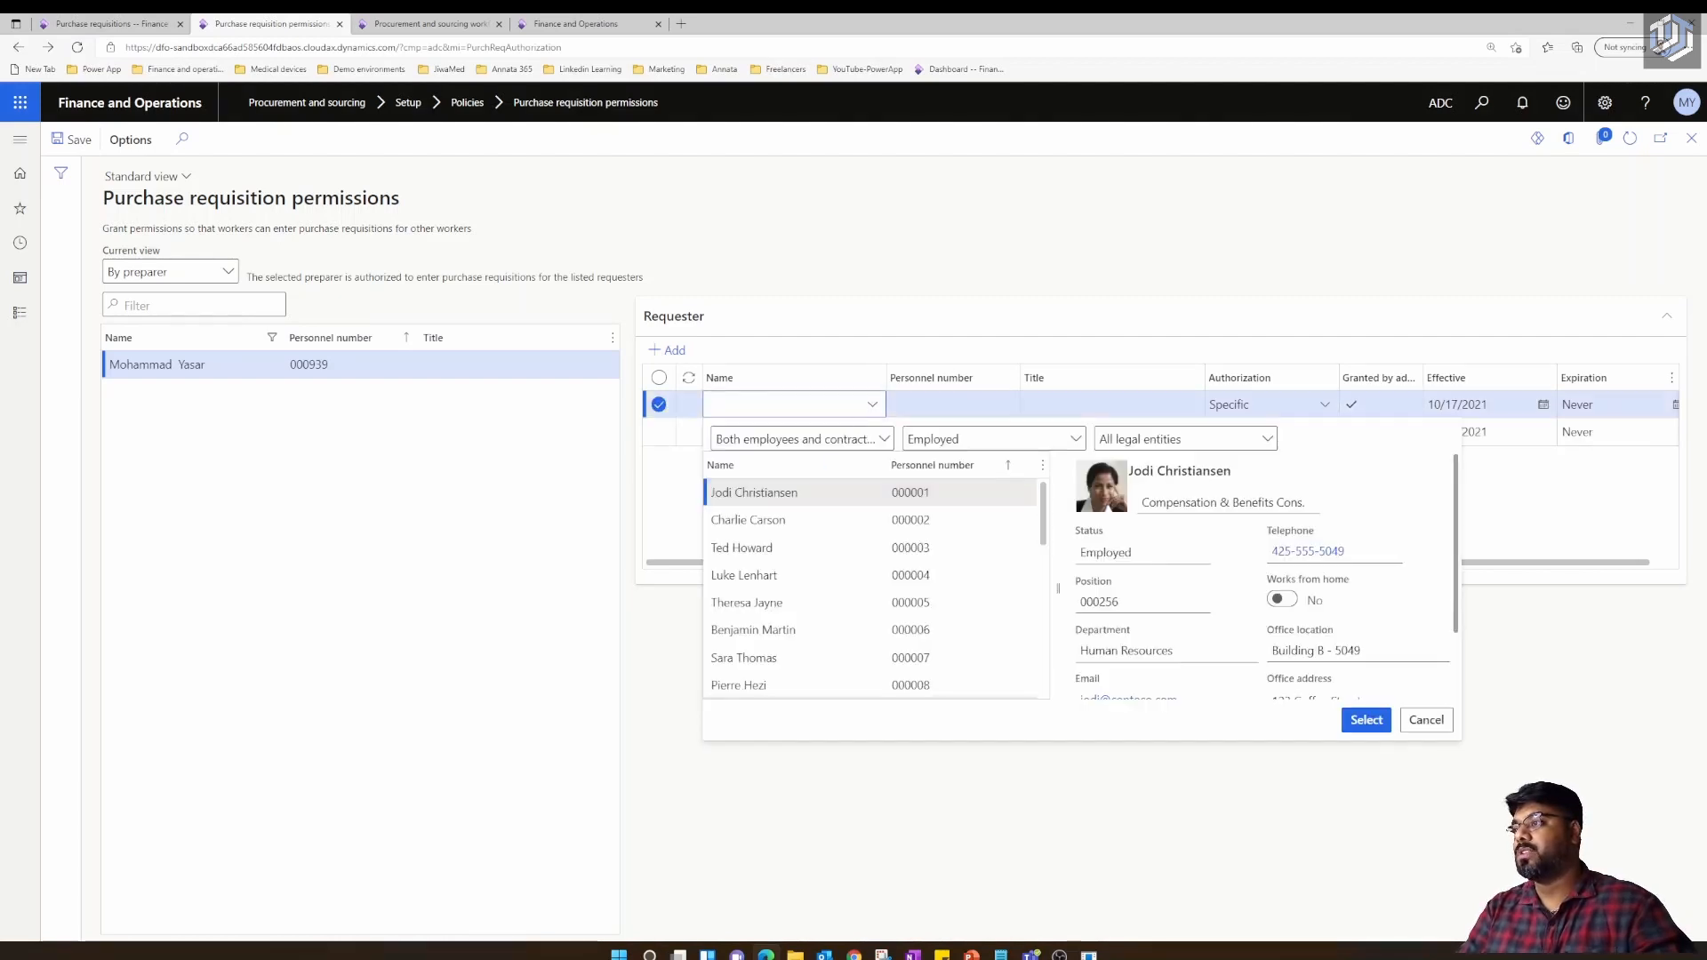
key("Down")
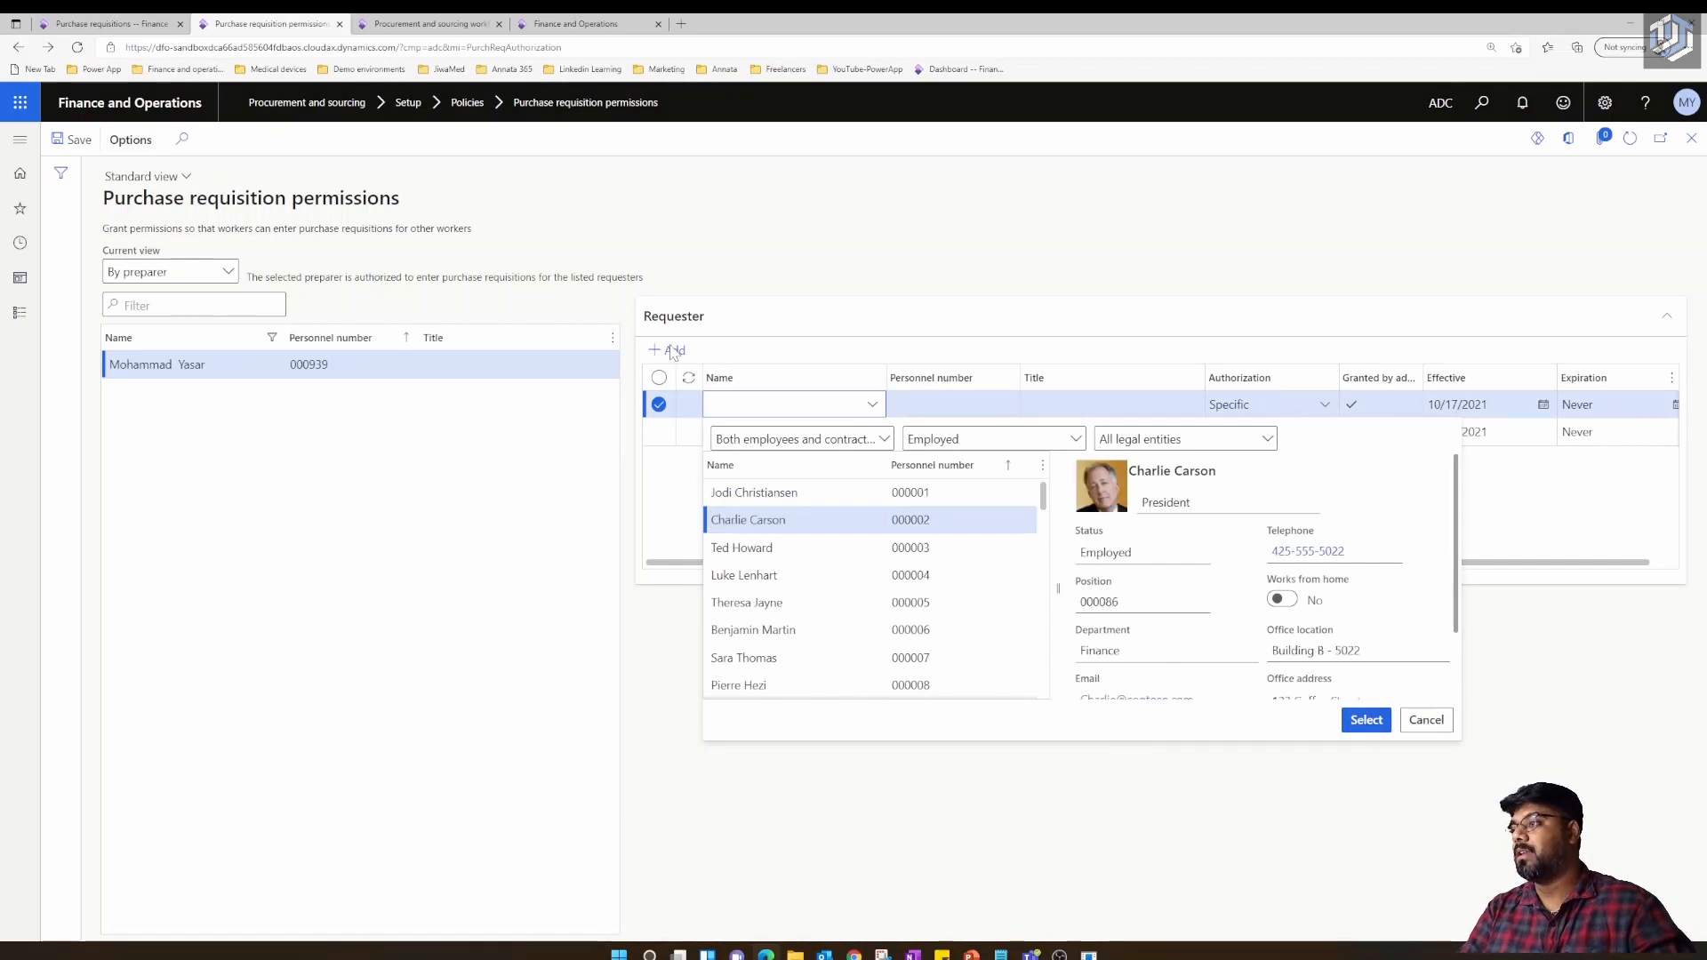
key("Return")
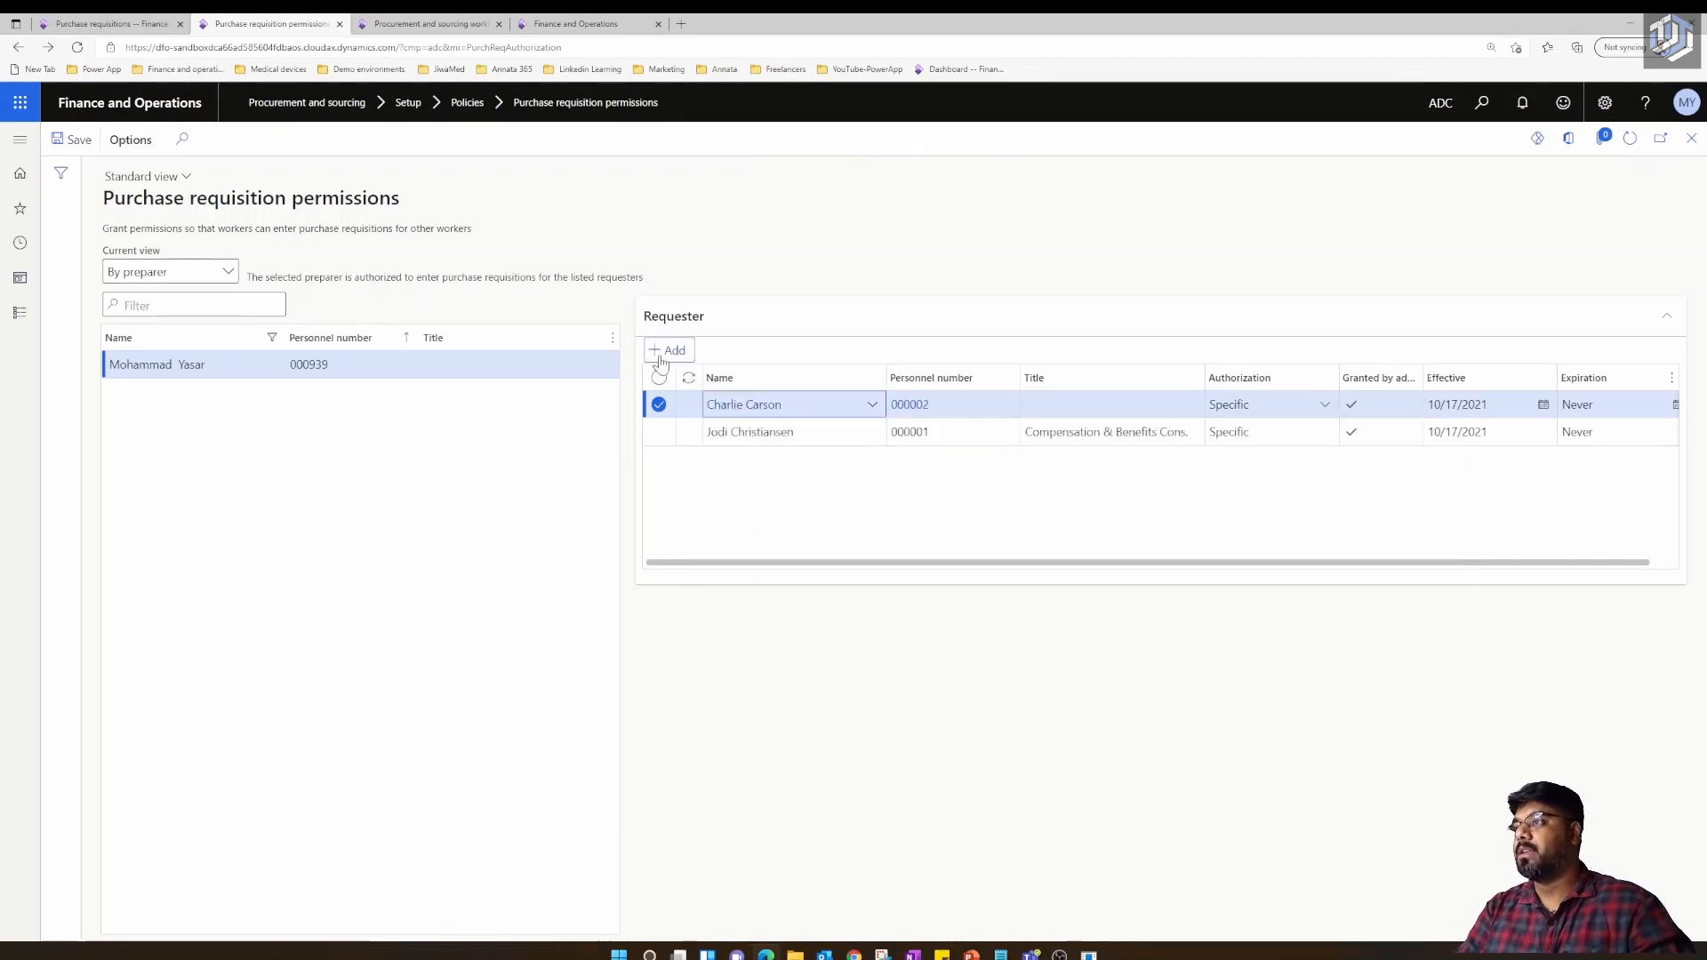
Add the third listed worker, the Transport Coordinator, to the preparer's requesters
key("alt+n")
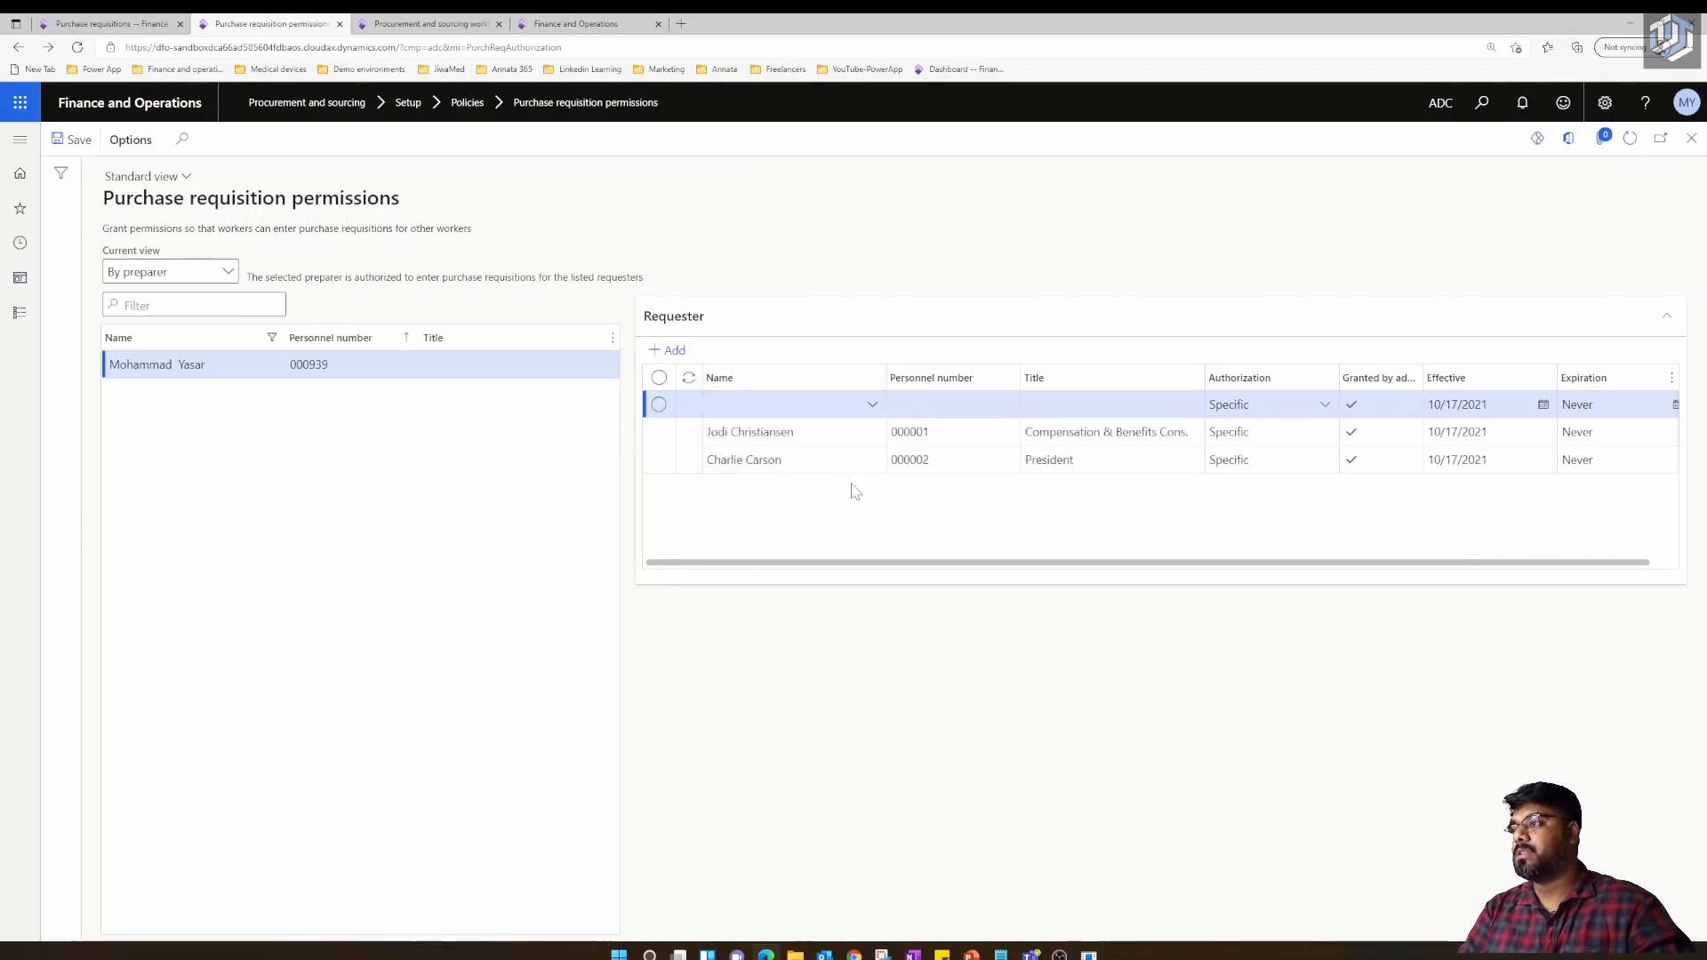
left_click(872, 408)
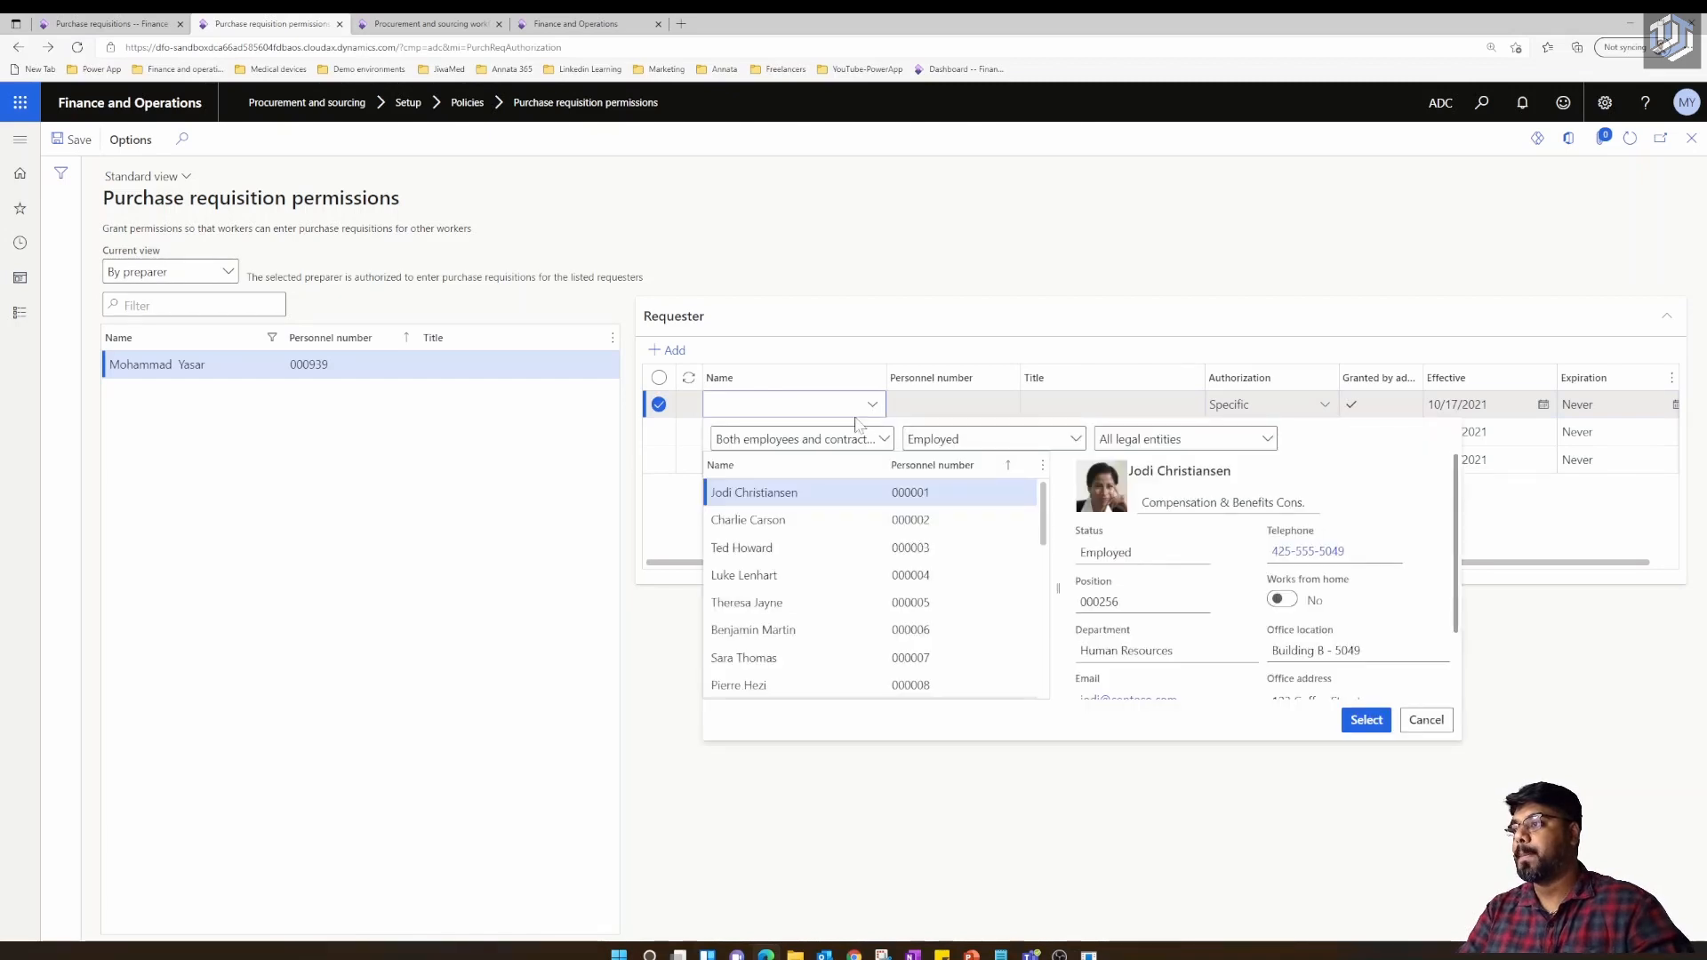
left_click(783, 547)
left_click(1354, 726)
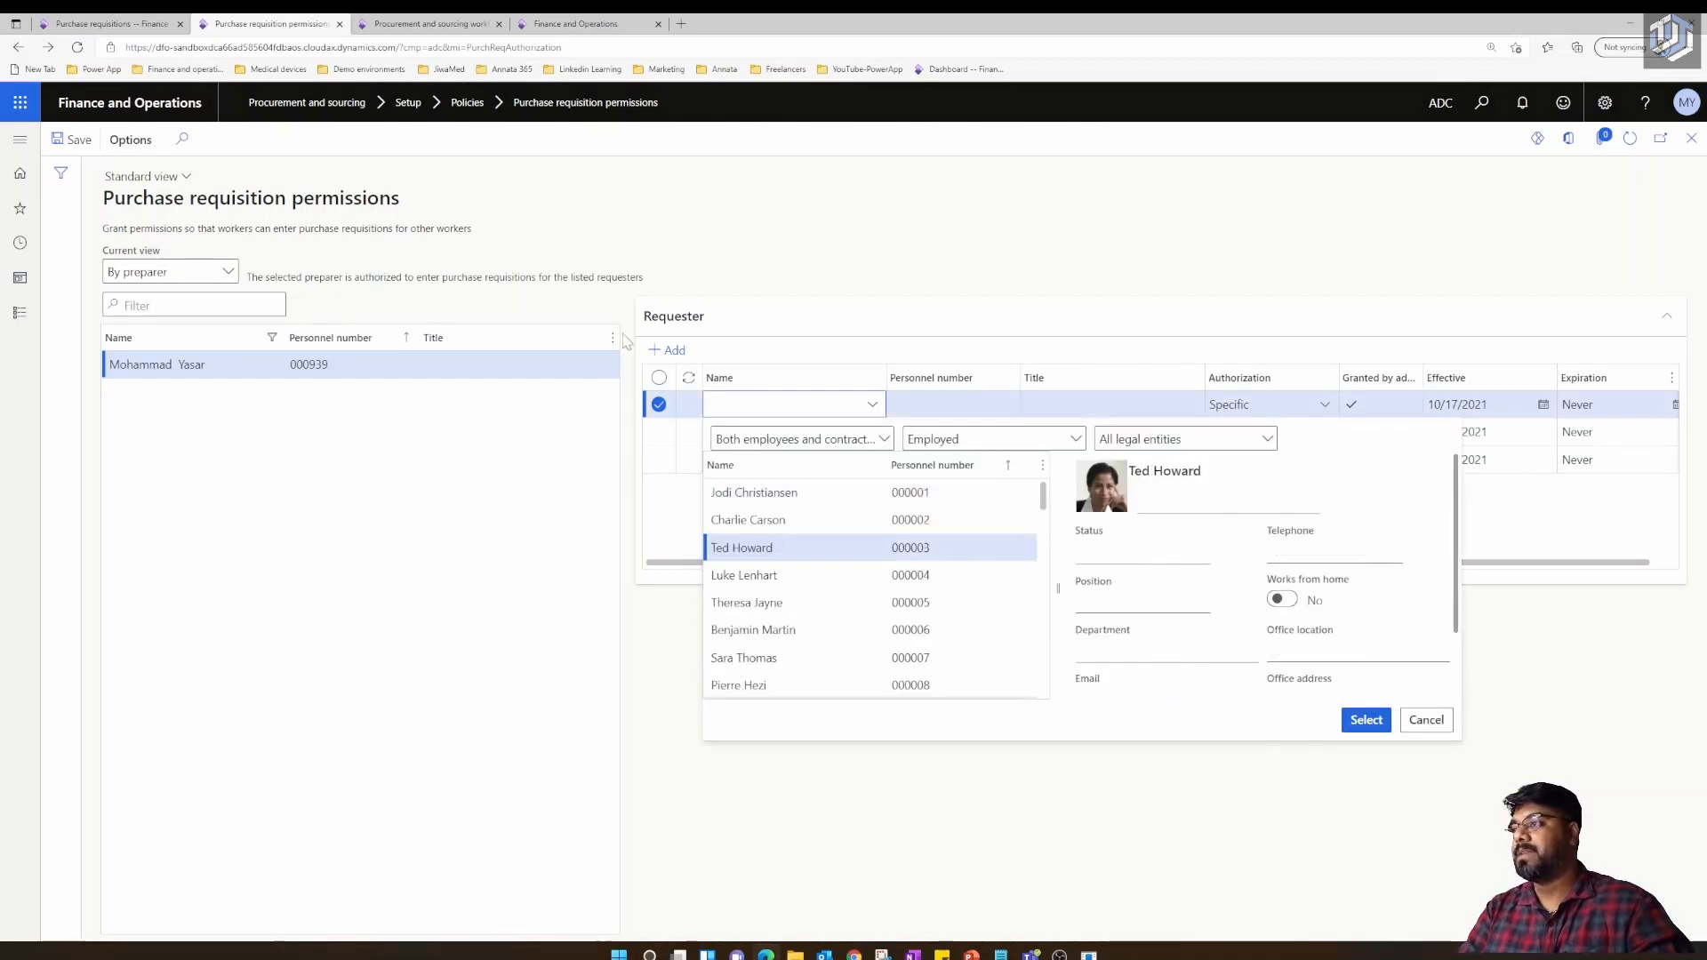
Add the fourth listed worker, the HR Generalist, as a requester for the same preparer
left_click(673, 352)
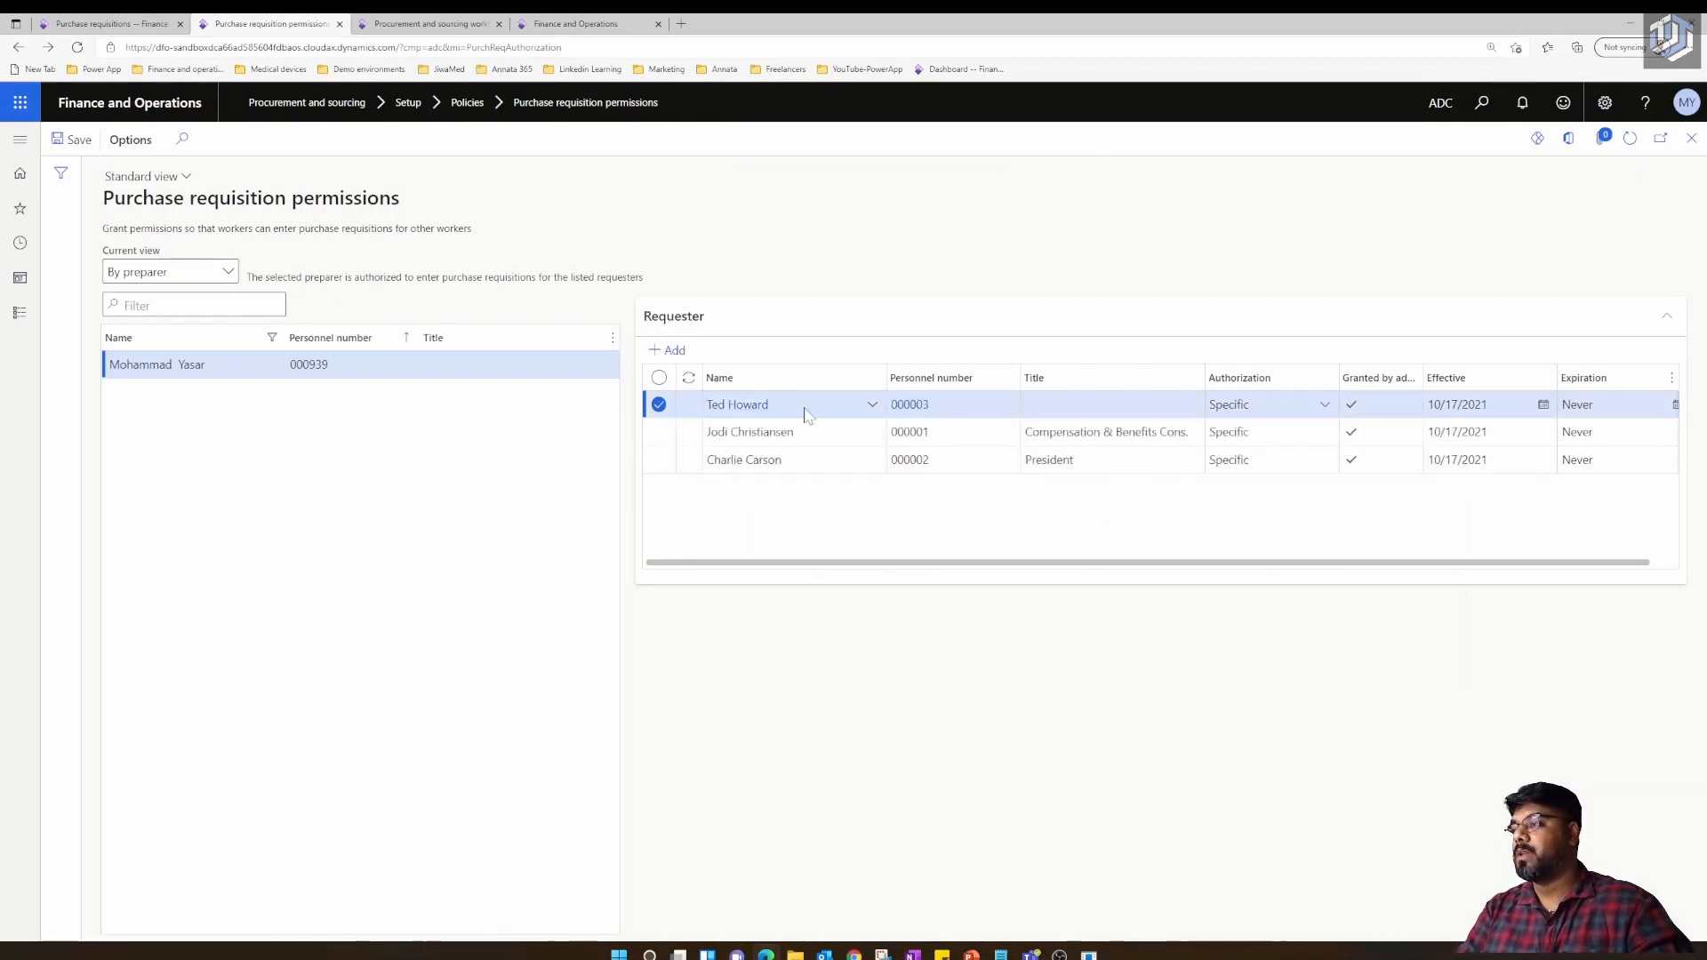
left_click(872, 405)
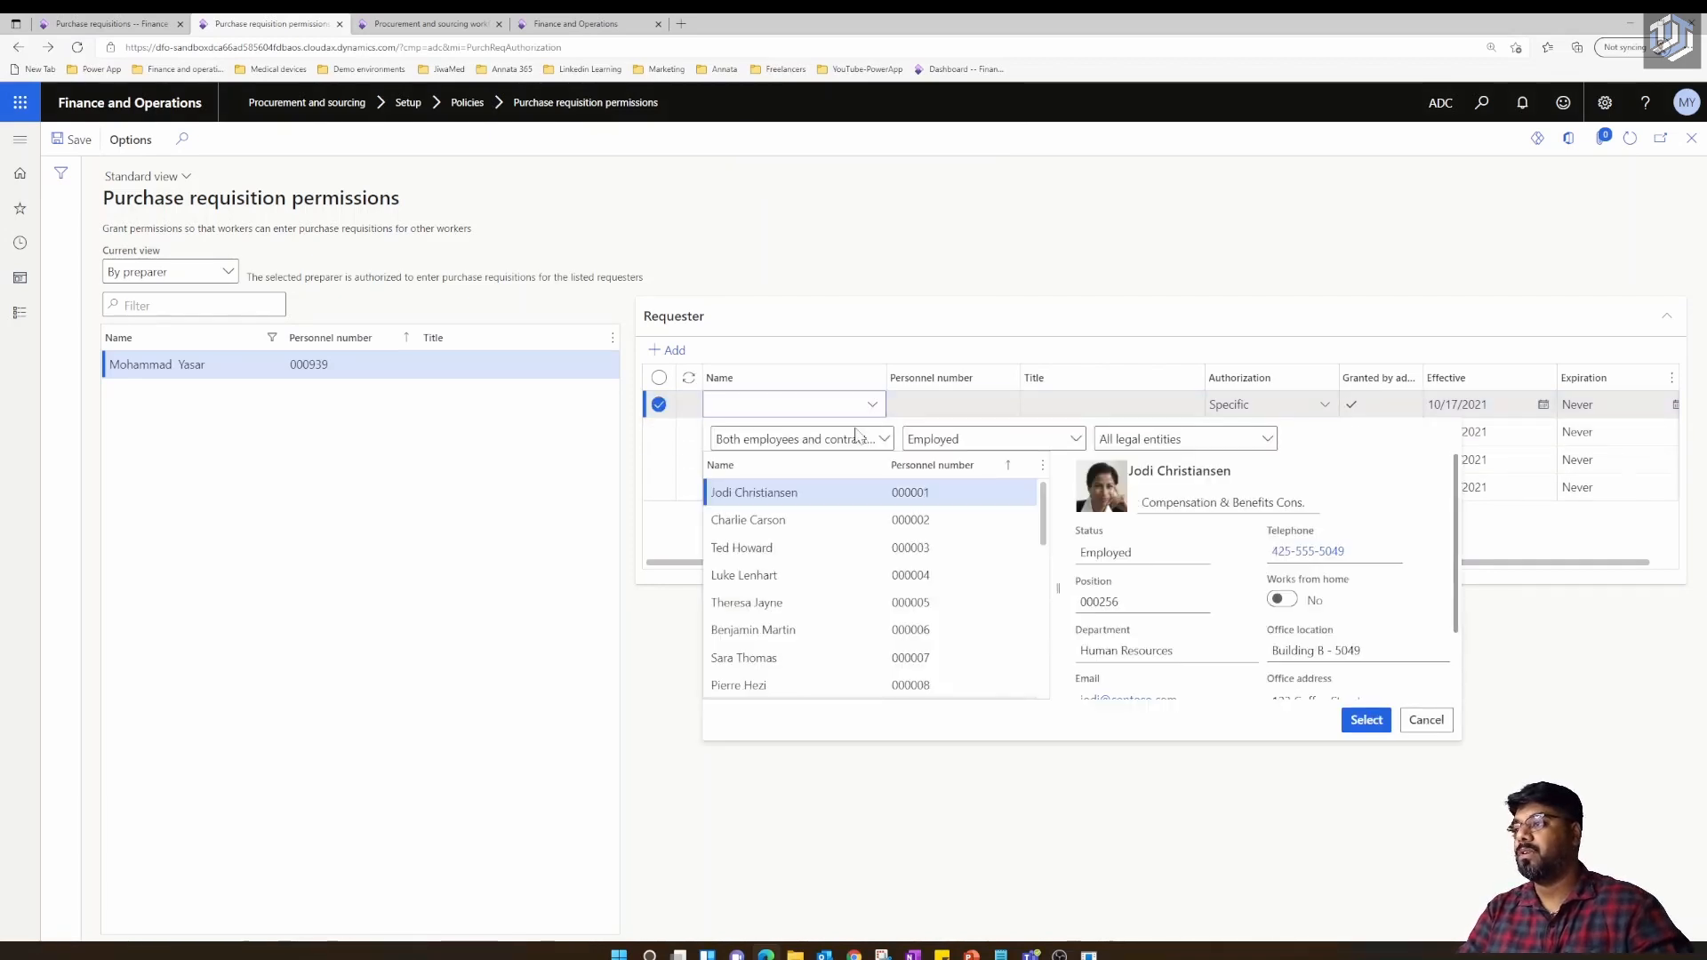
left_click(747, 575)
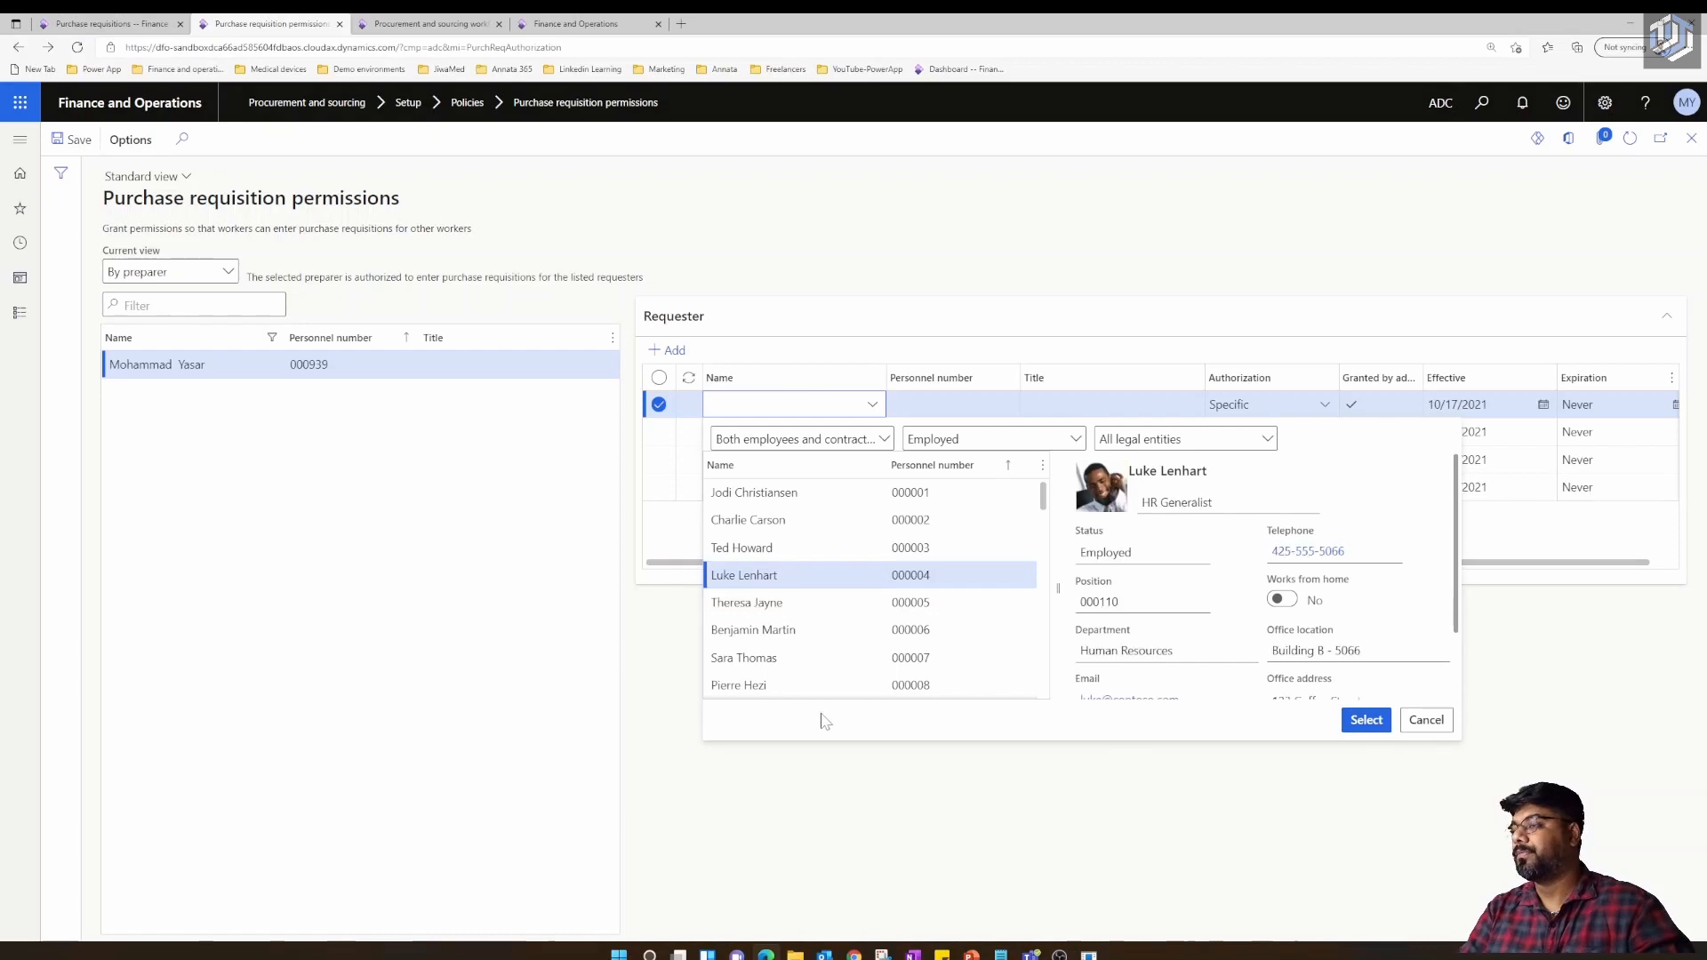
key("Return")
left_click(906, 725)
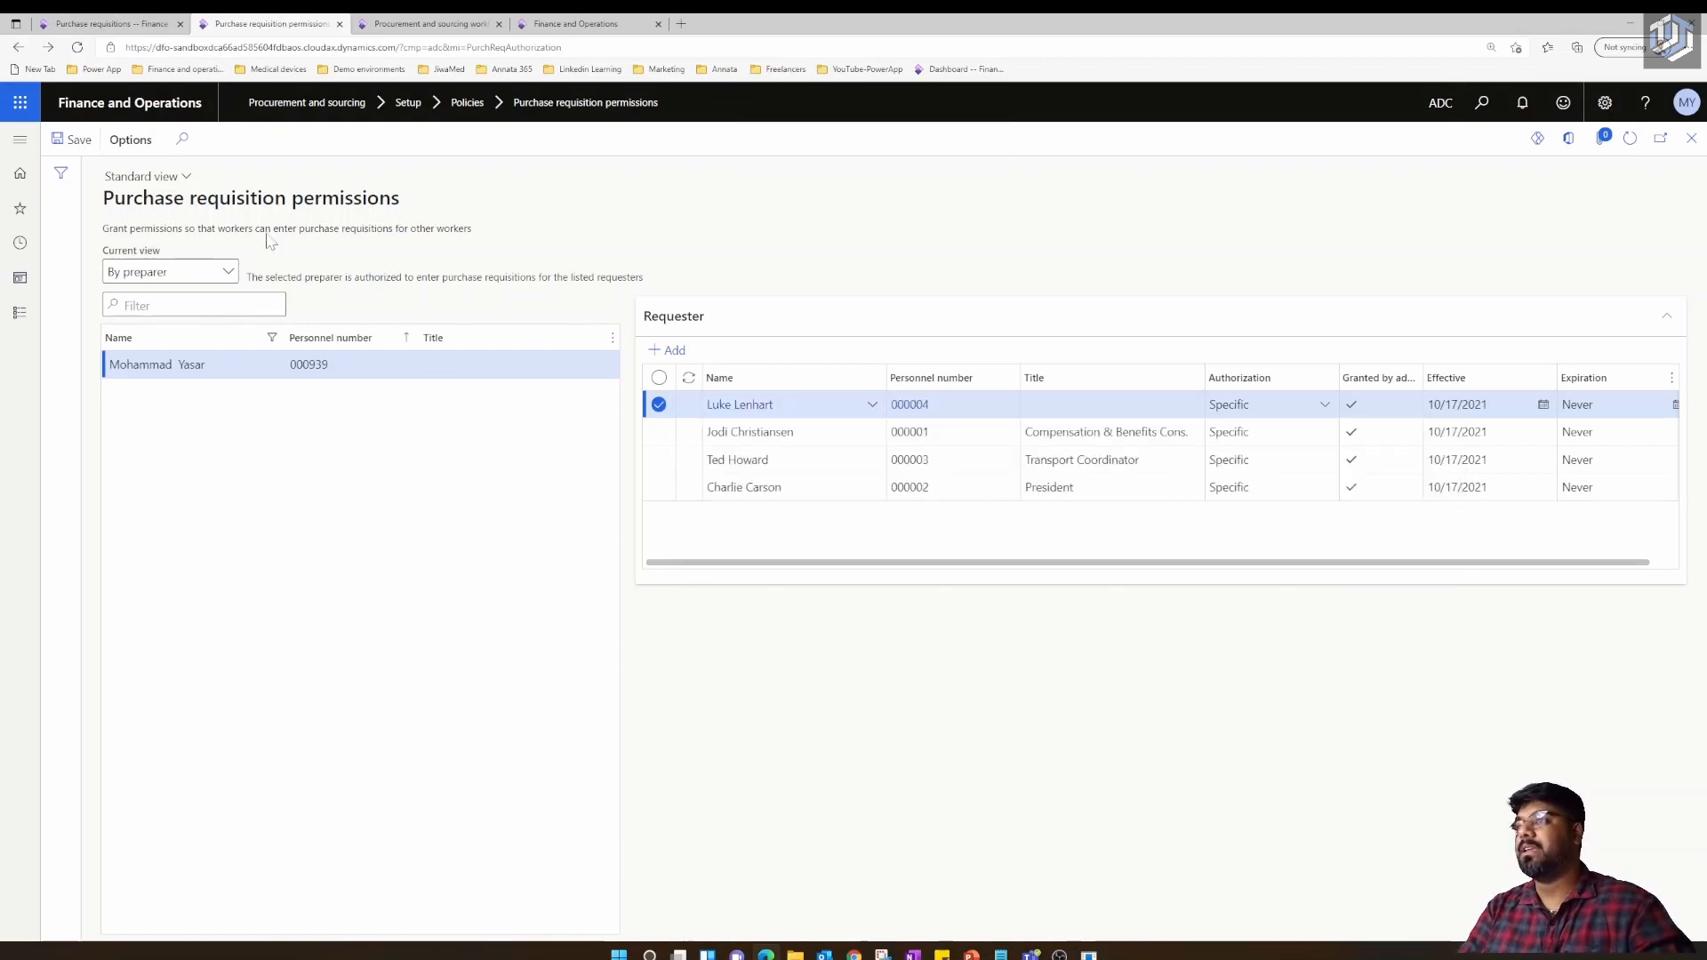
Save the requisition permissions and return to the draft requisition "PR for General supply"
left_click(74, 141)
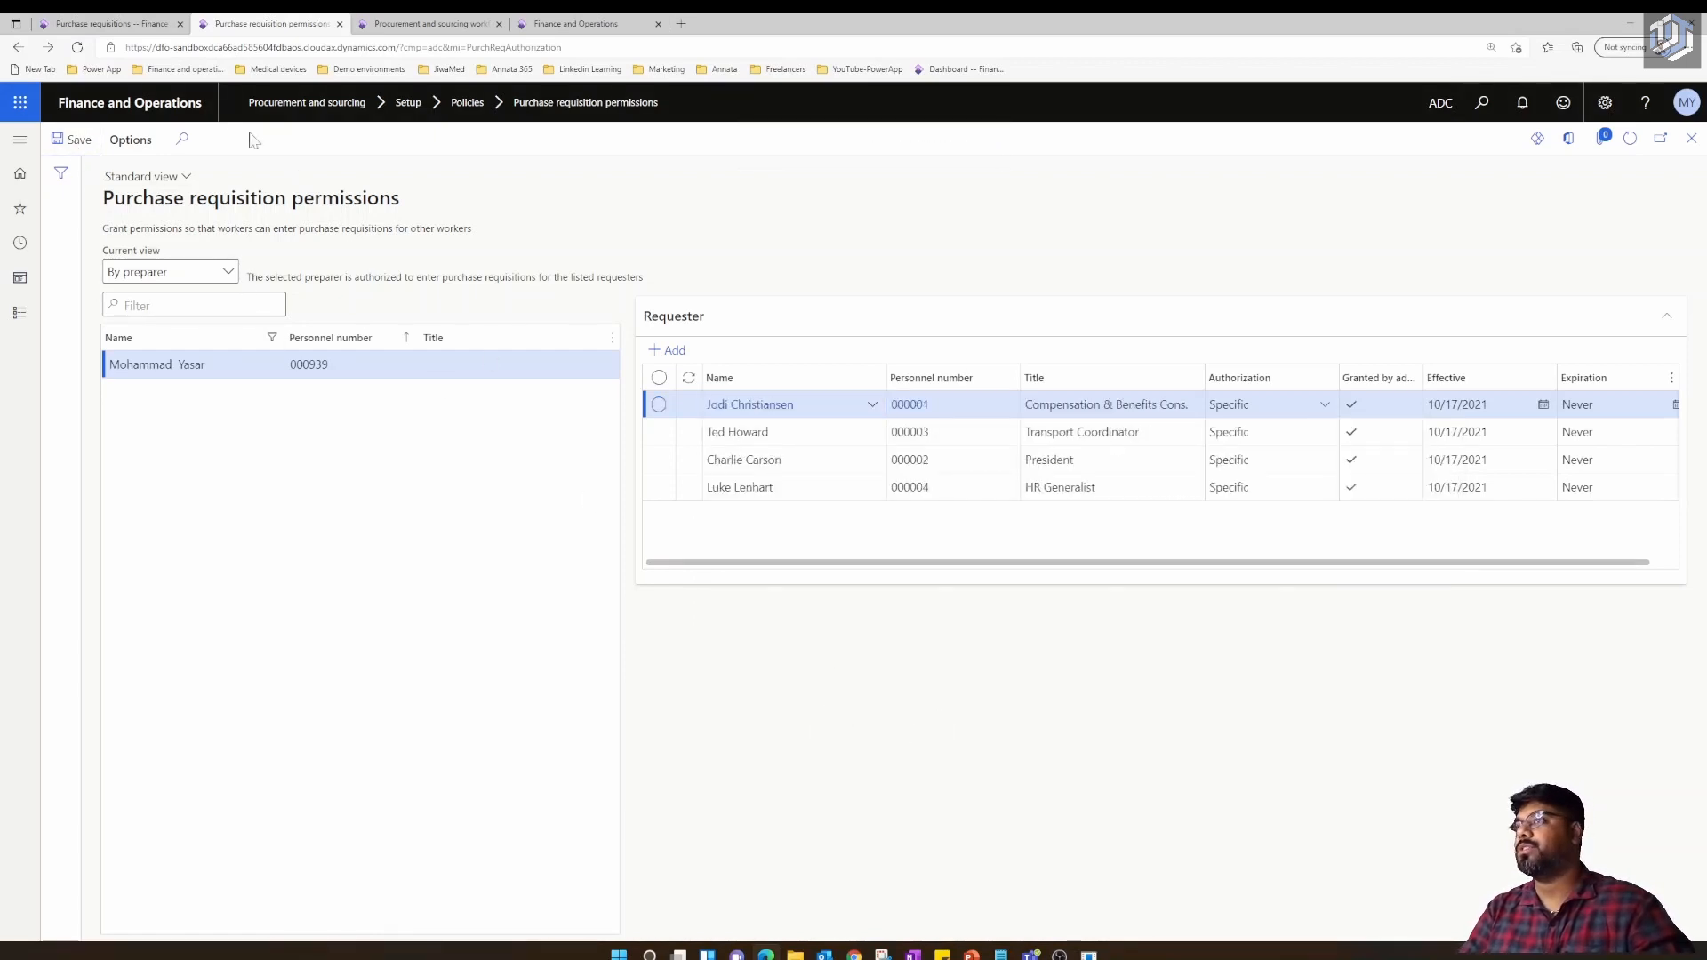
left_click(125, 25)
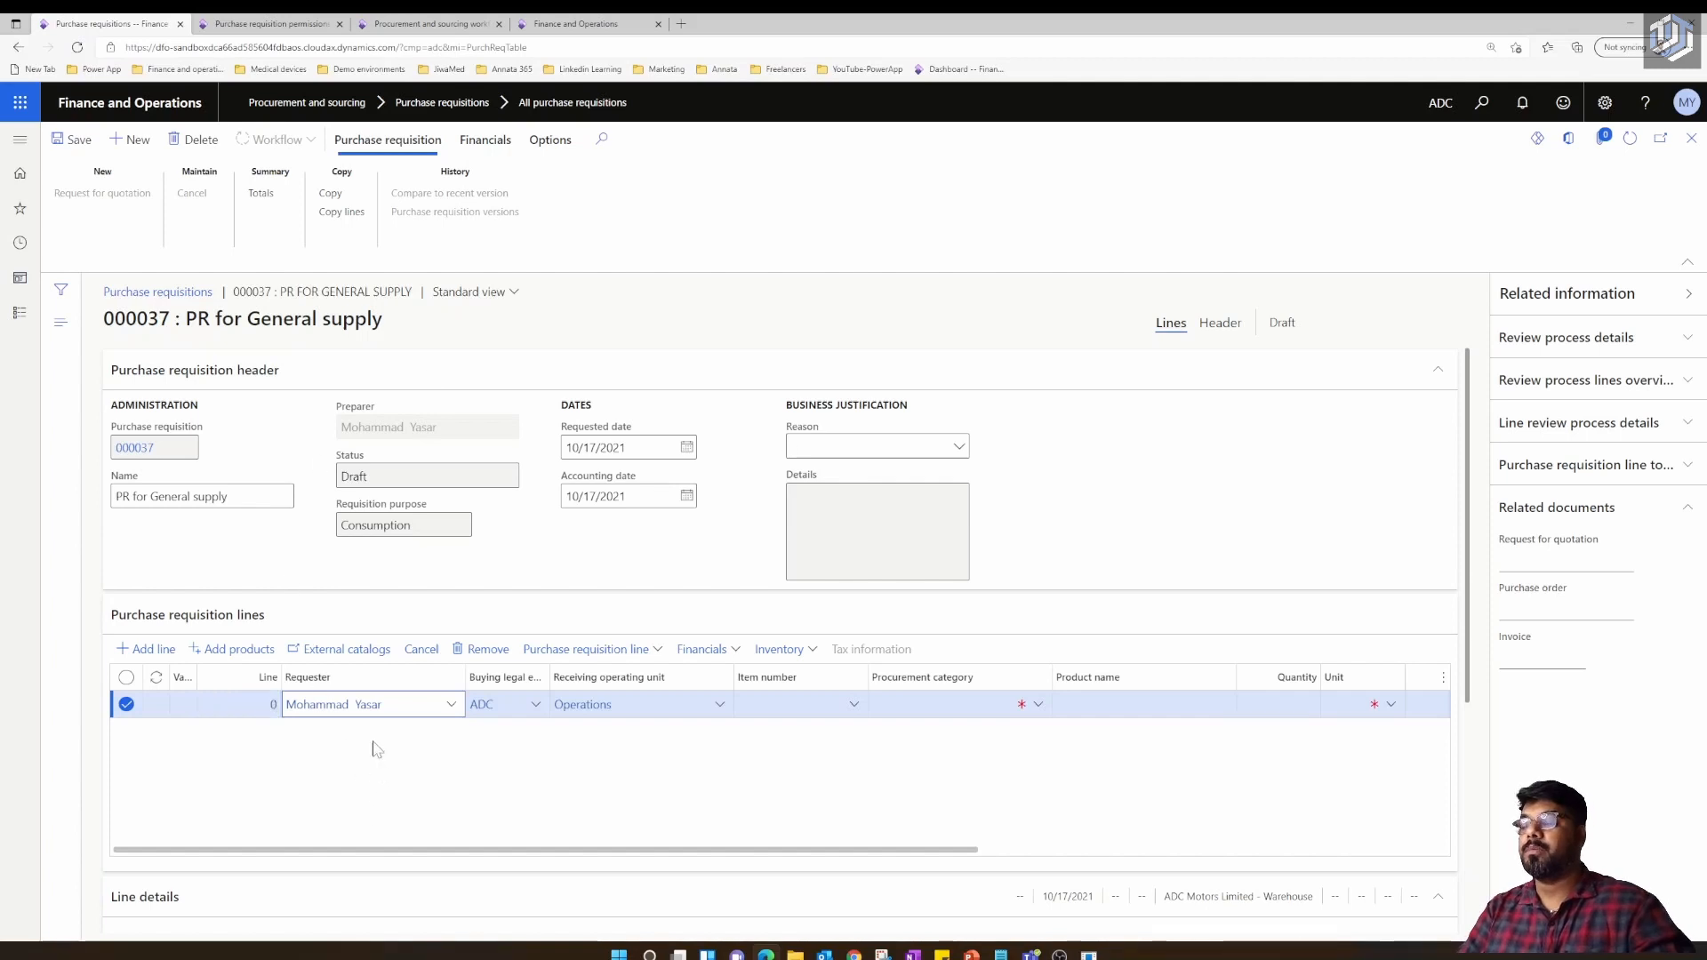
Set the requisition line's requester to the first worker in the lookup
left_click(455, 706)
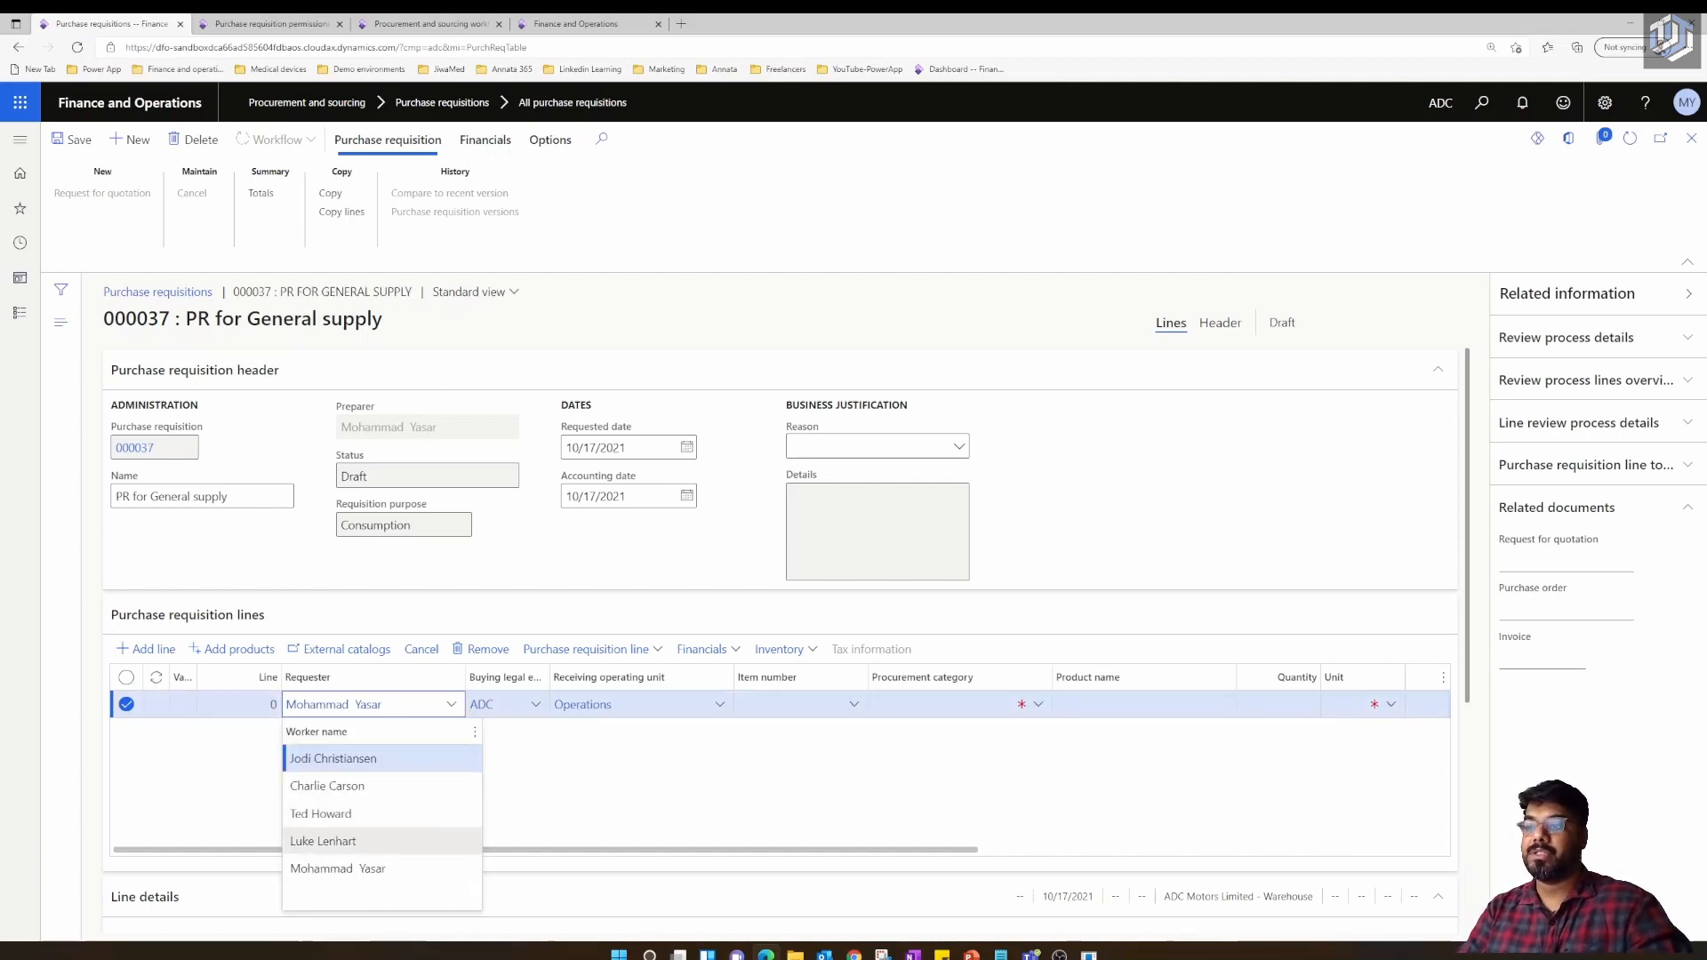
left_click(513, 769)
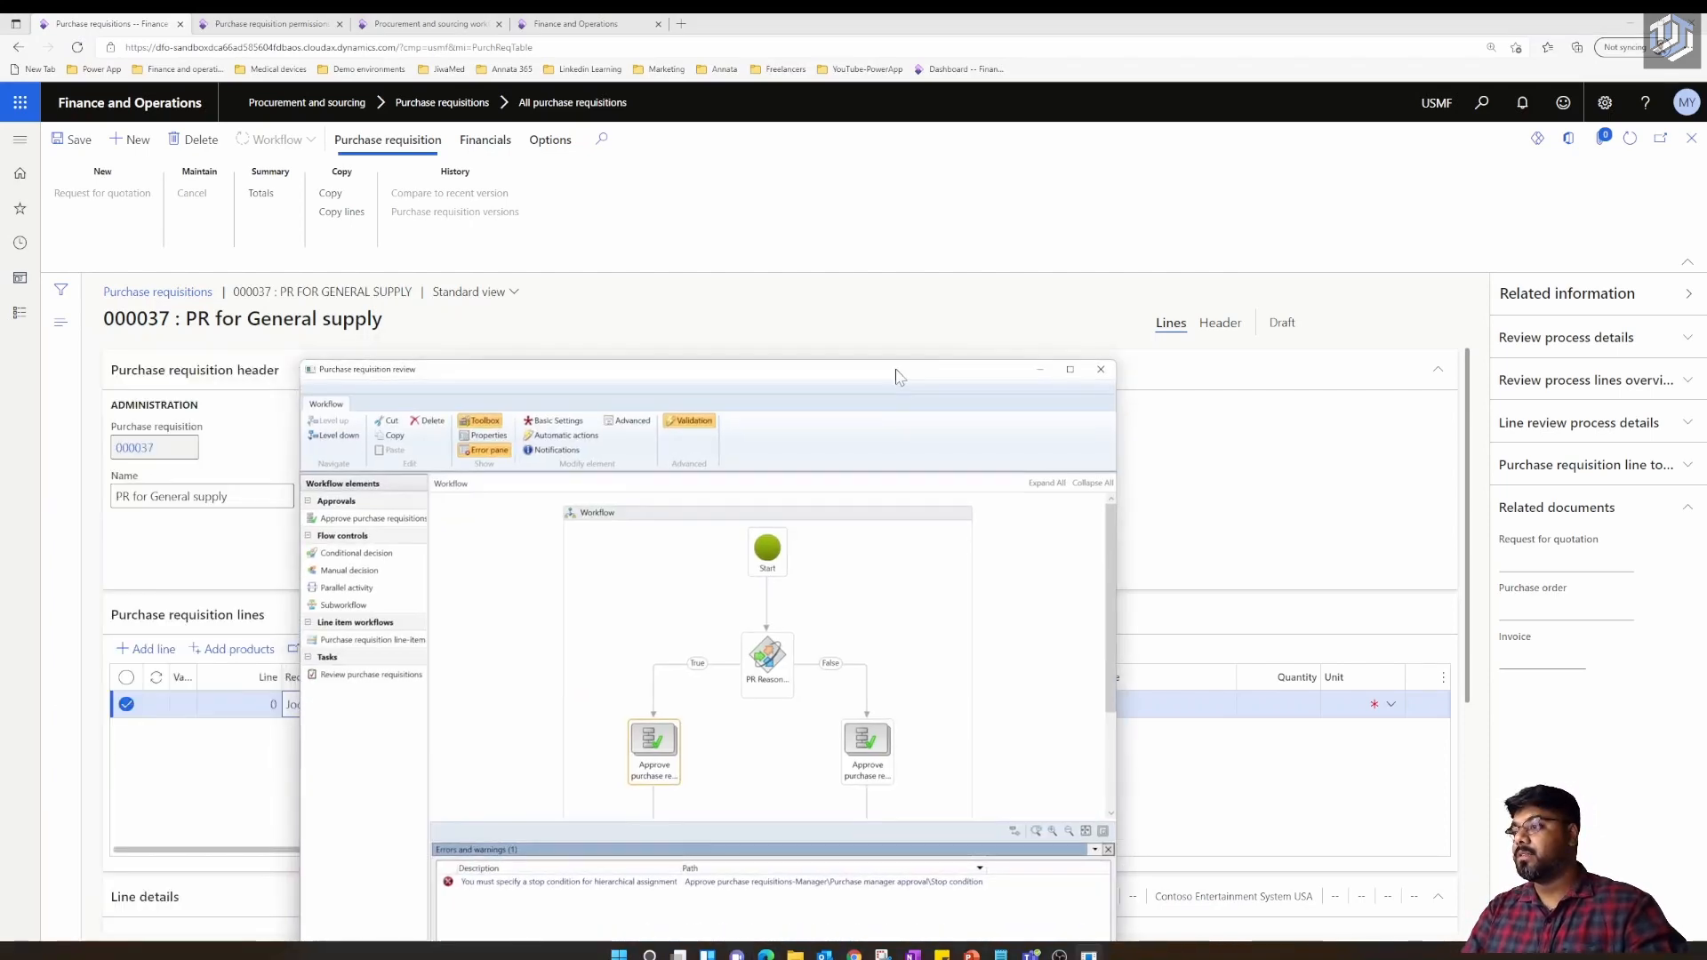
In the Purchase requisition review workflow editor, open the manager approval element and show the Purchase manager approval step's properties
double_click(899, 370)
double_click(805, 478)
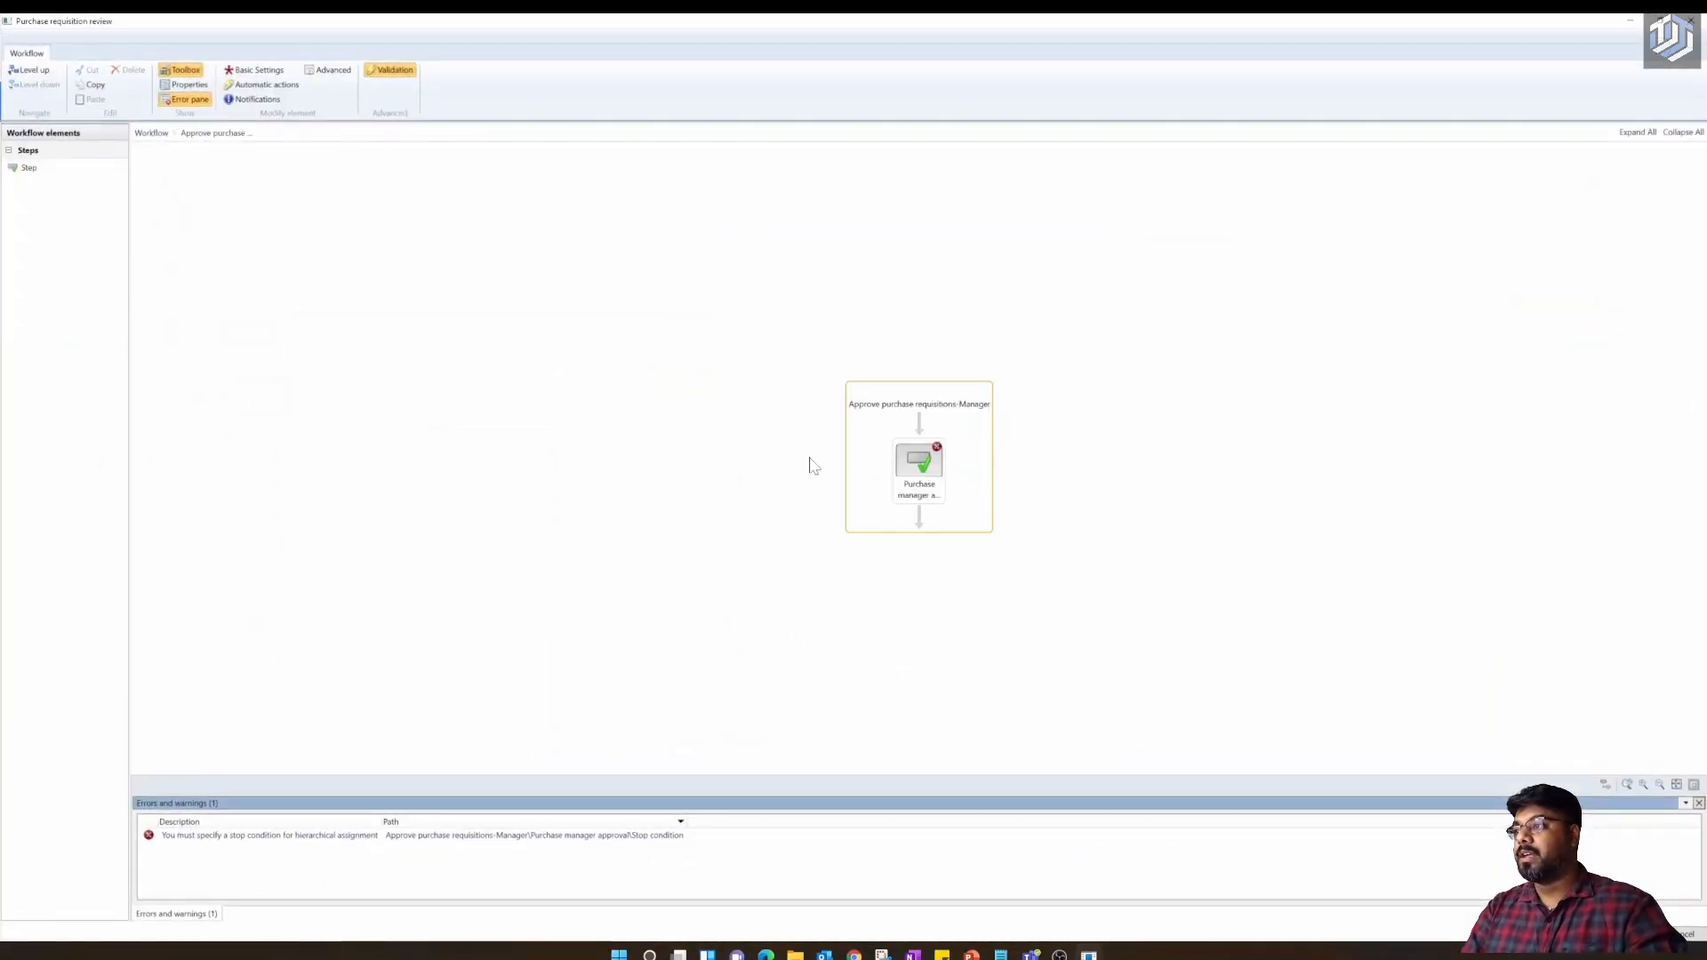
left_click(914, 469)
right_click(914, 468)
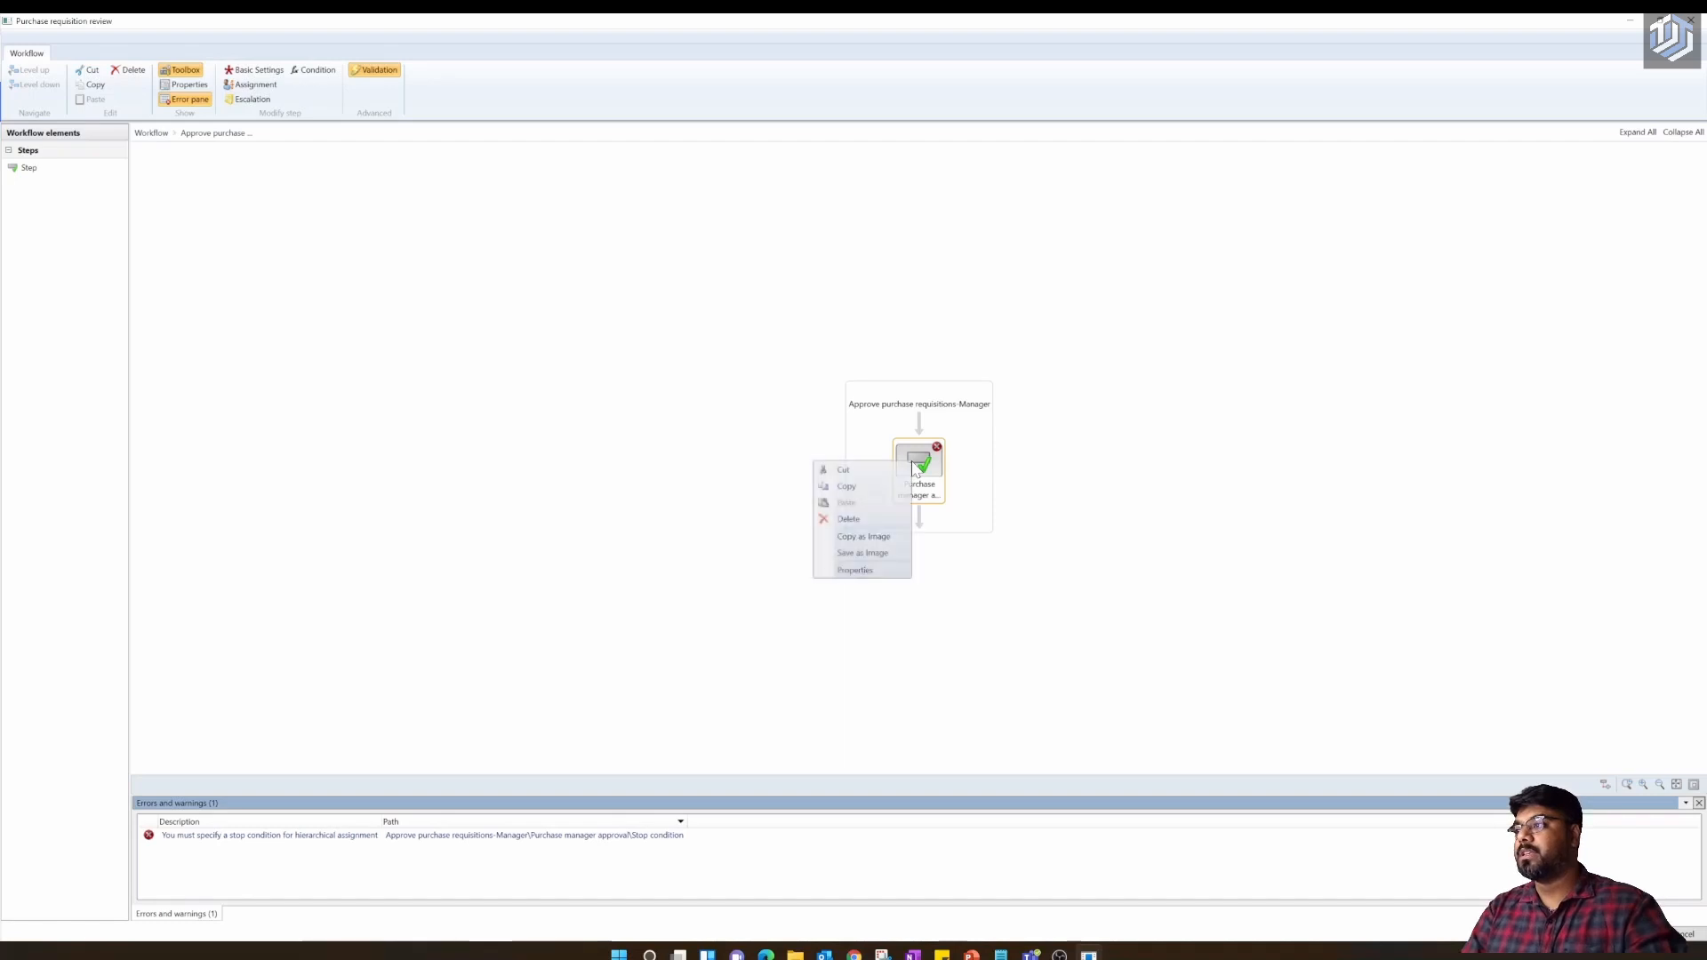
left_click(869, 569)
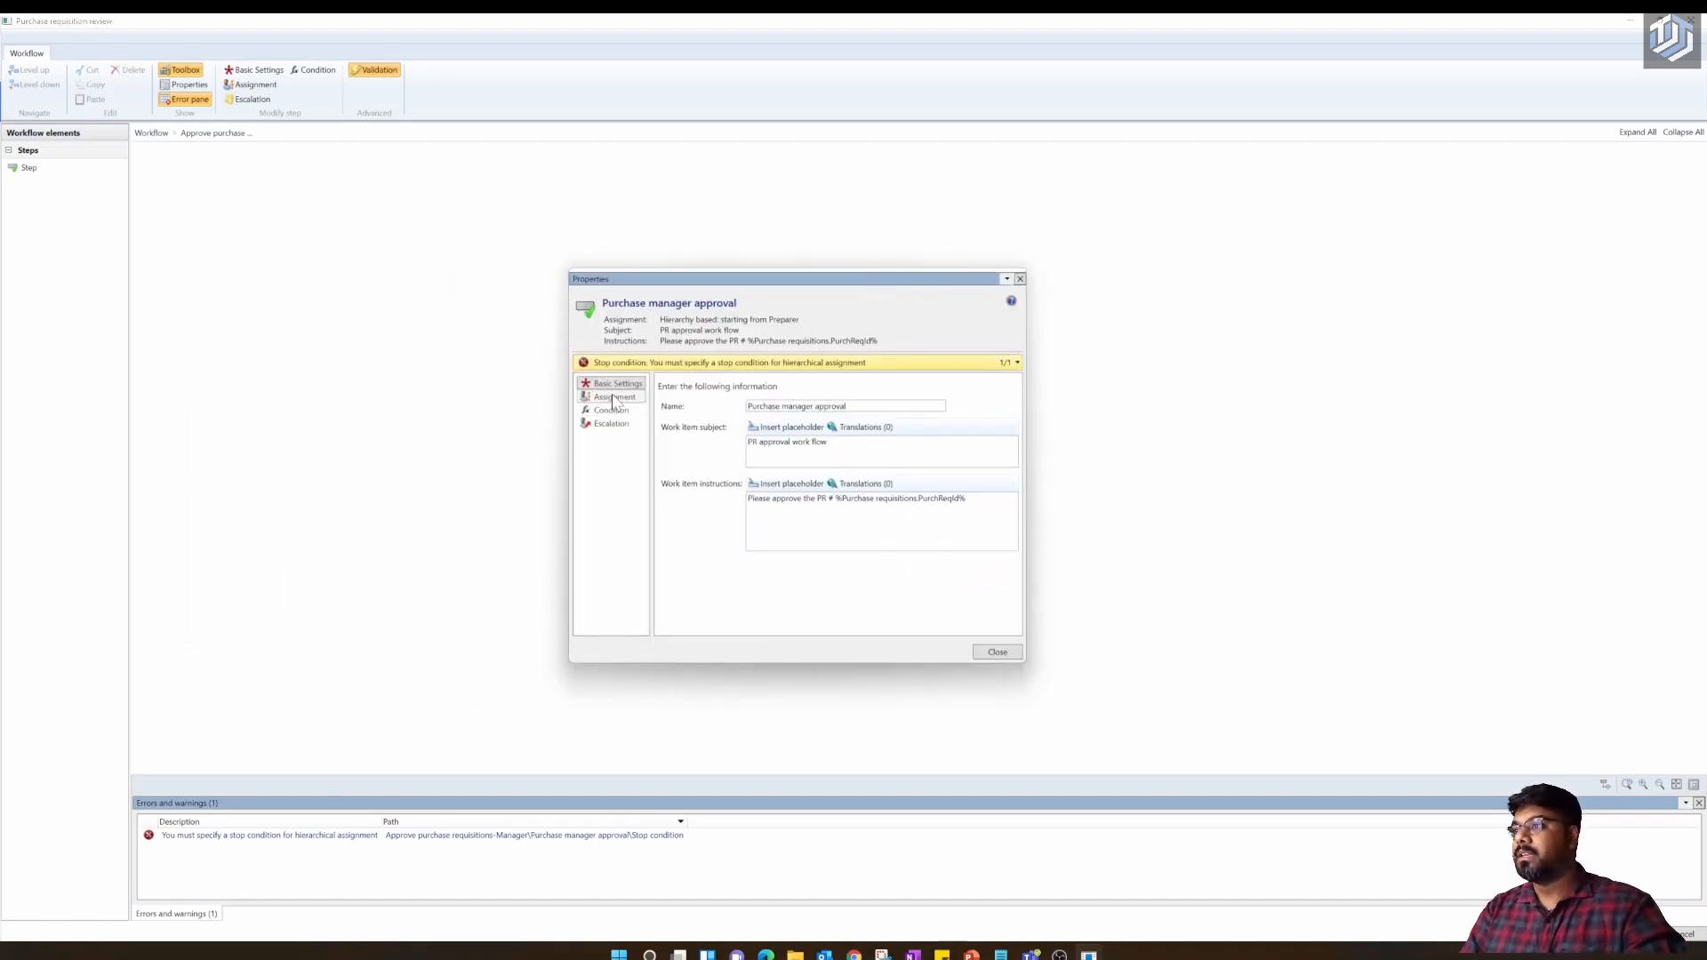
Assign the Purchase manager approval step by Hierarchy, using the Managerial hierarchy type and starting from Requester
left_click(622, 398)
left_click(709, 488)
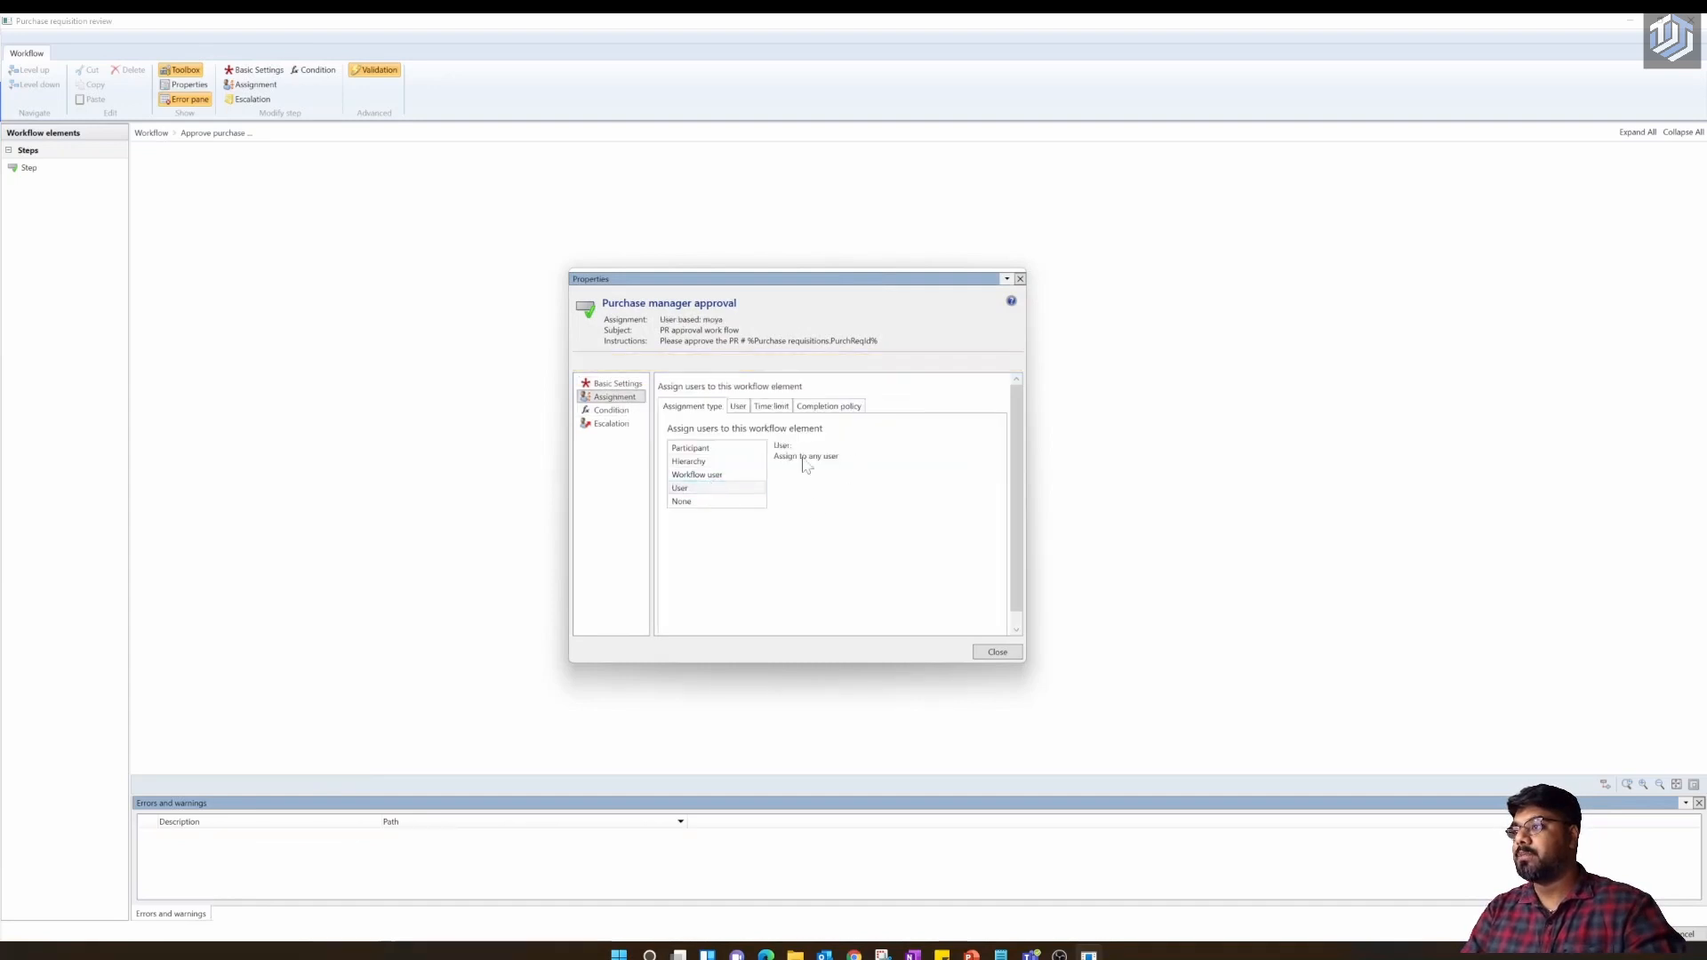
left_click(697, 463)
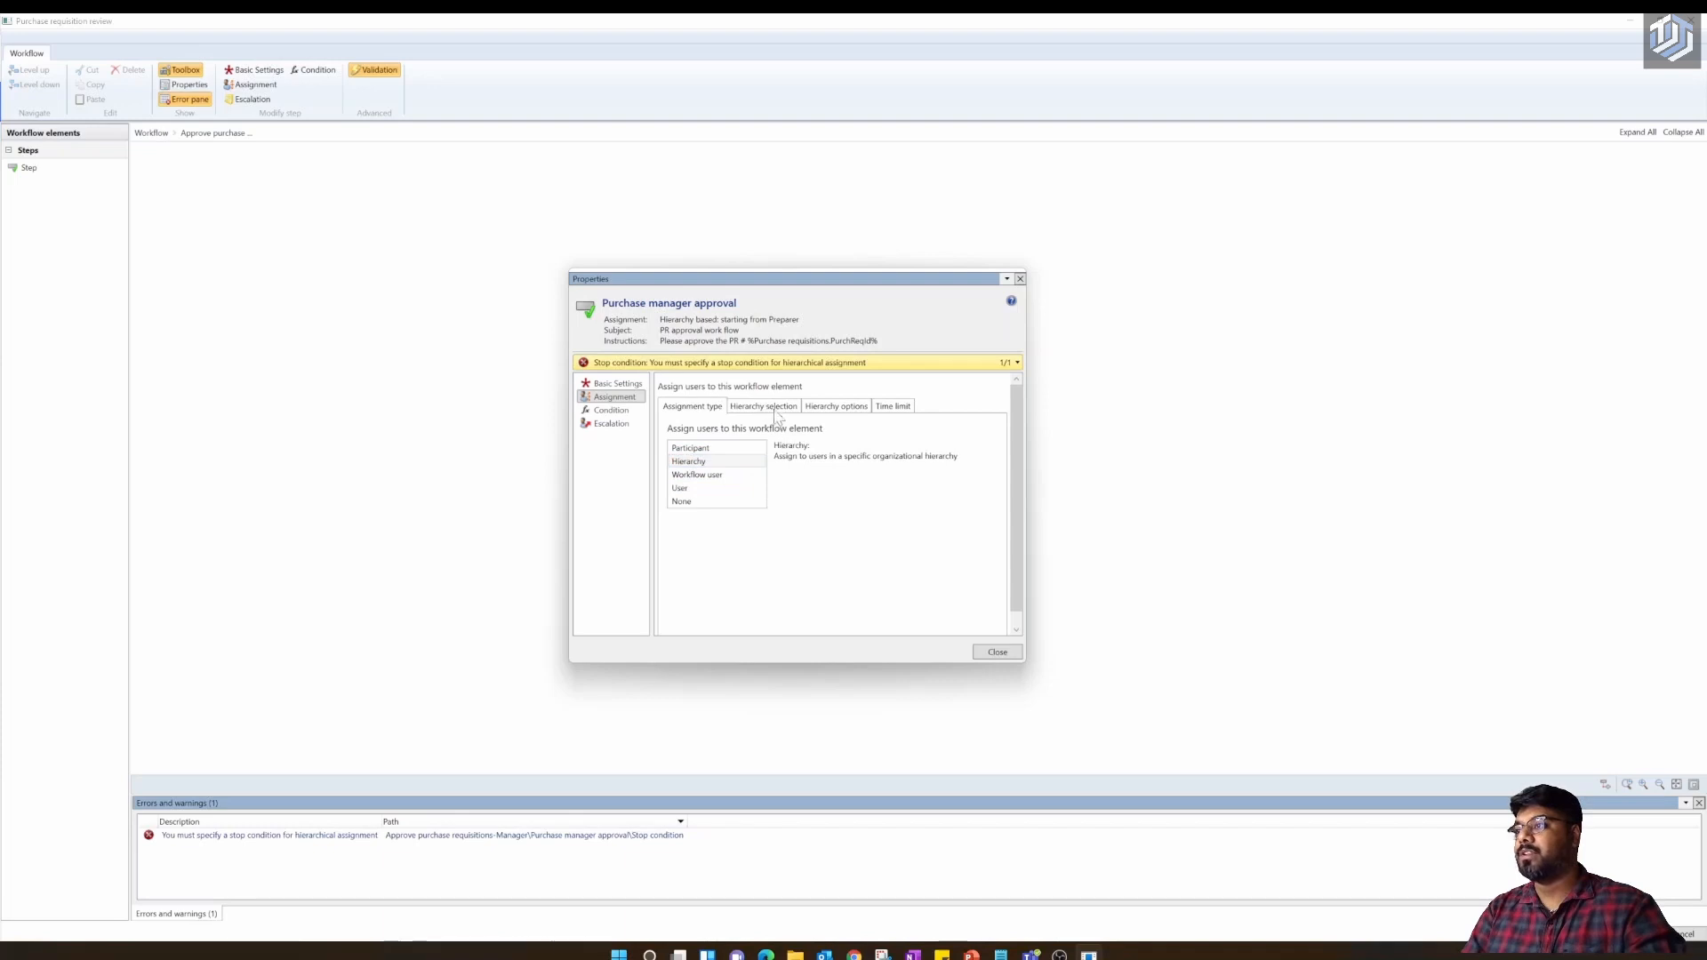
left_click(766, 407)
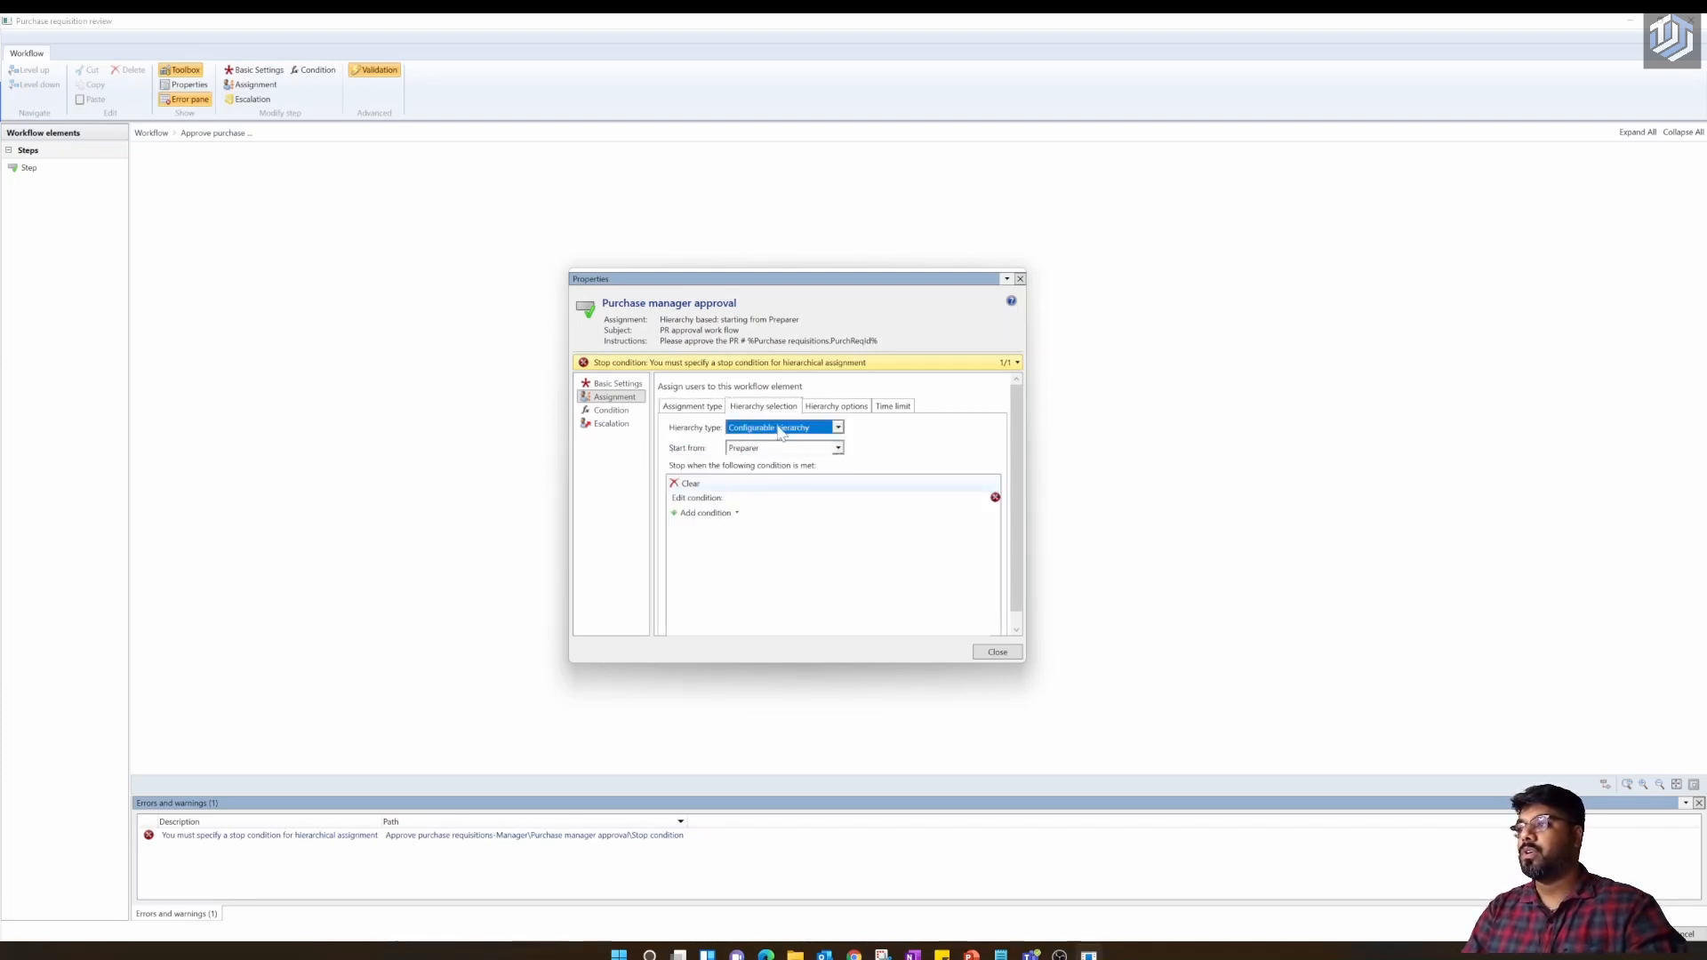
left_click(837, 428)
left_click(804, 467)
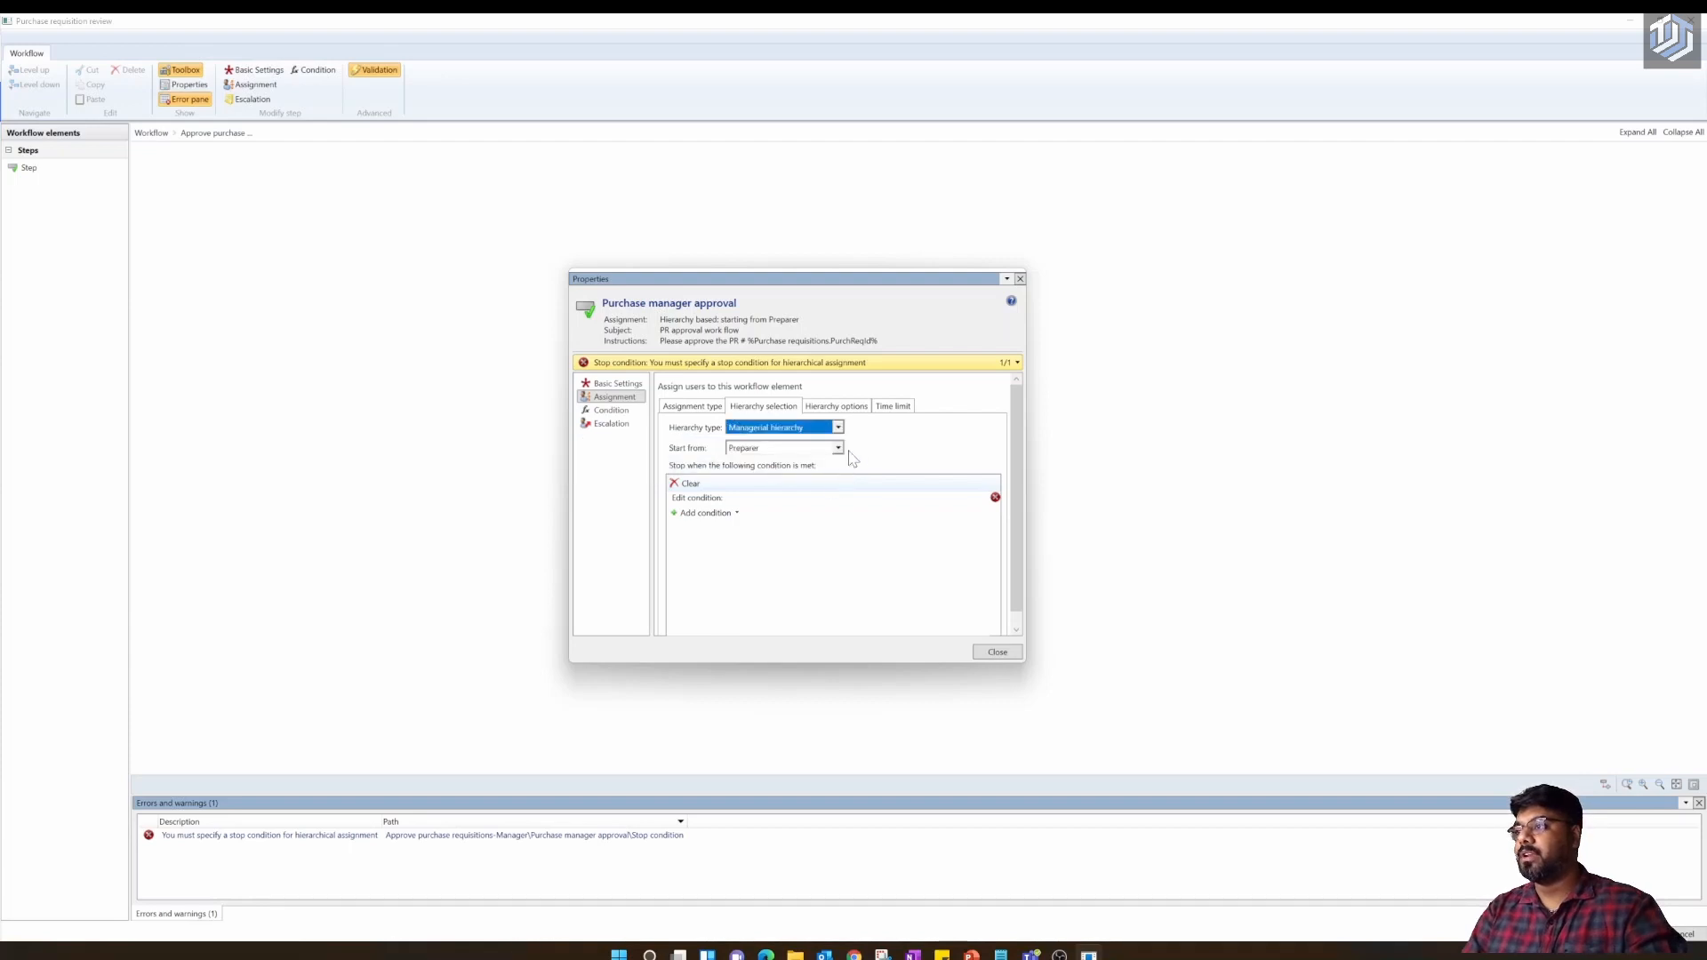
key("Tab")
left_click(838, 449)
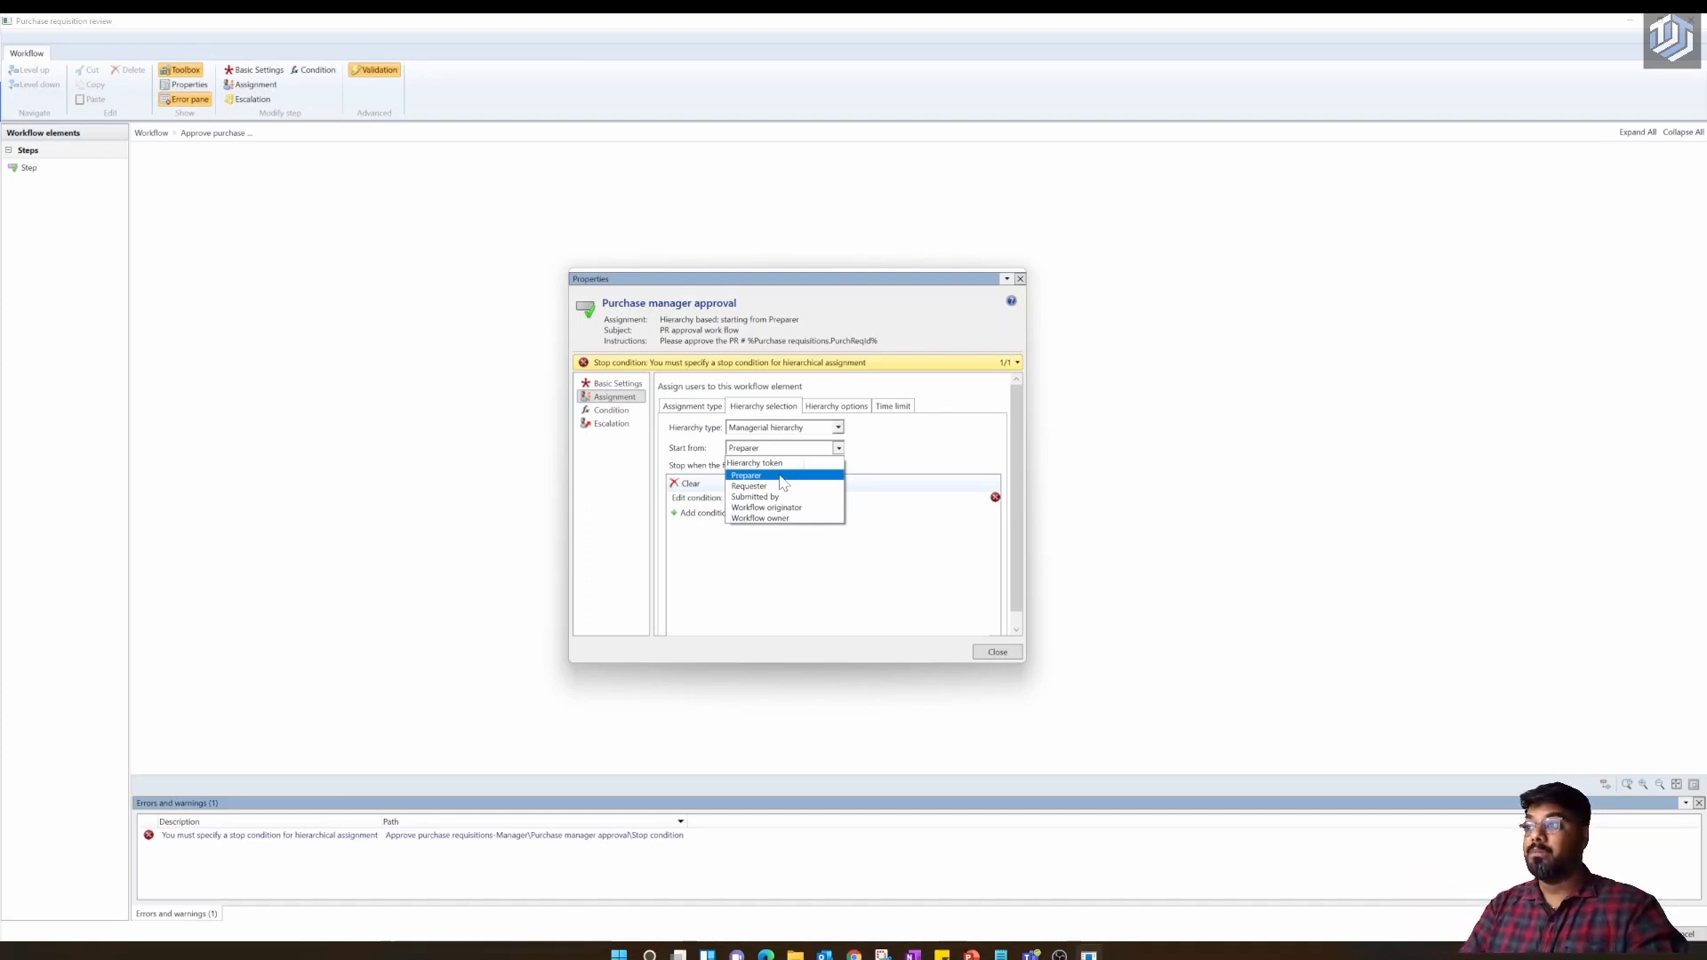
left_click(779, 487)
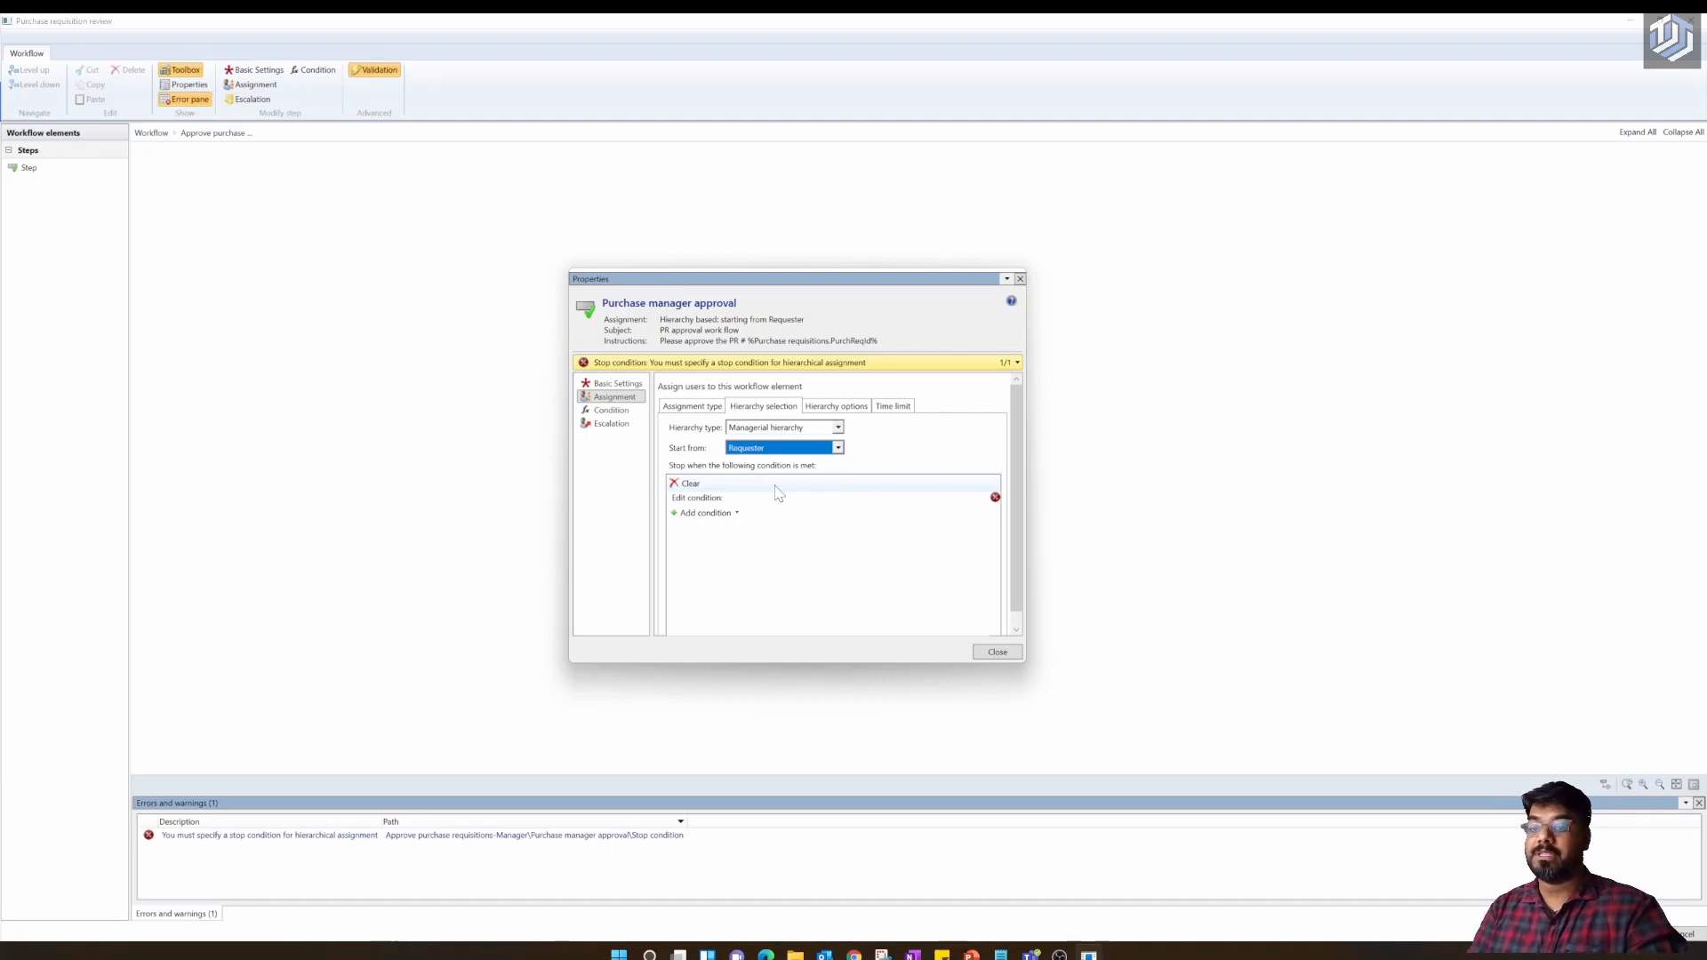
left_click(766, 955)
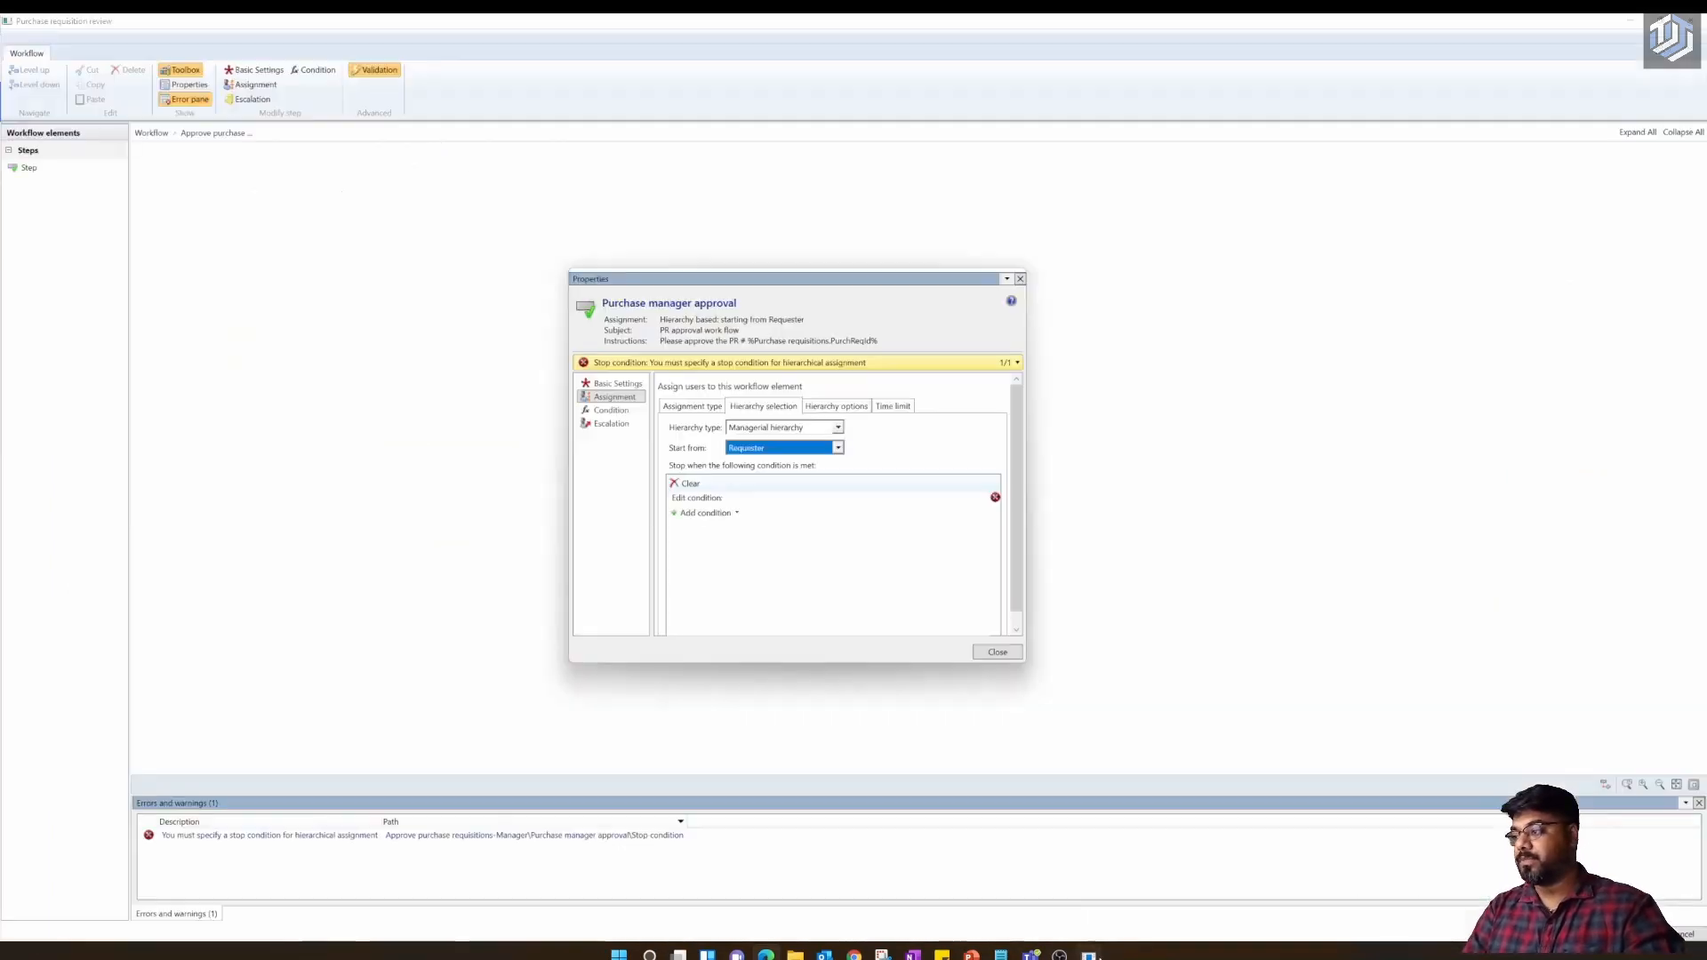
Change the approval step's assignment type to User and review its selected user, time limit and completion policy
left_click(838, 428)
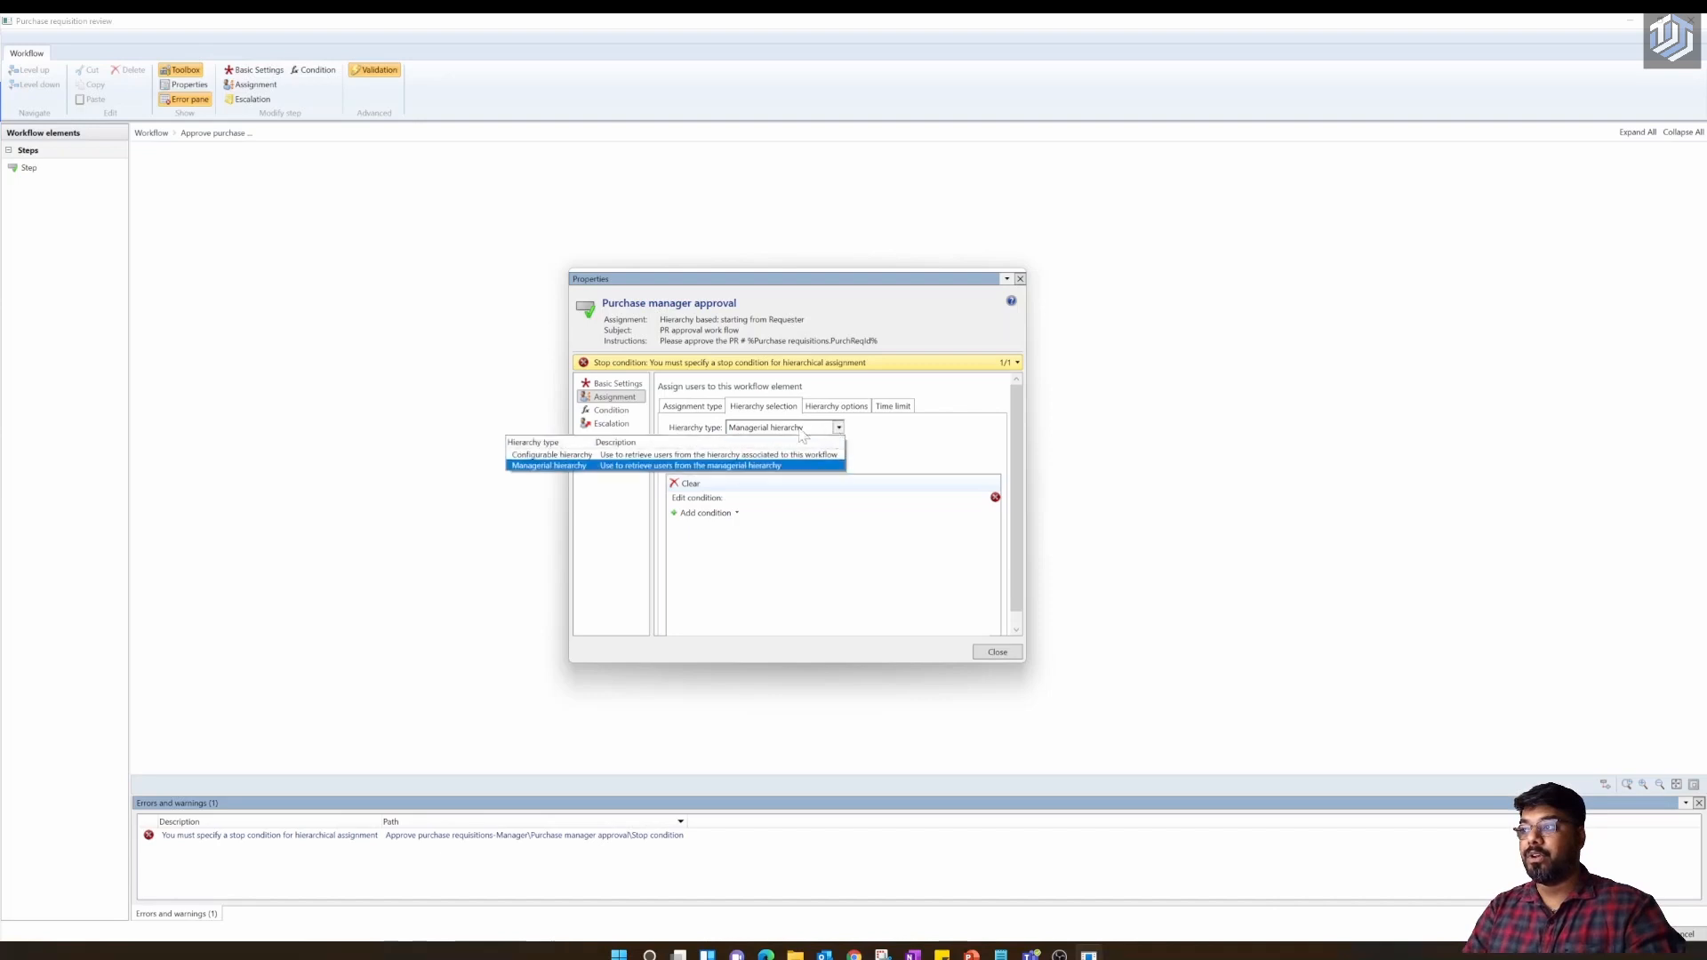
left_click(693, 406)
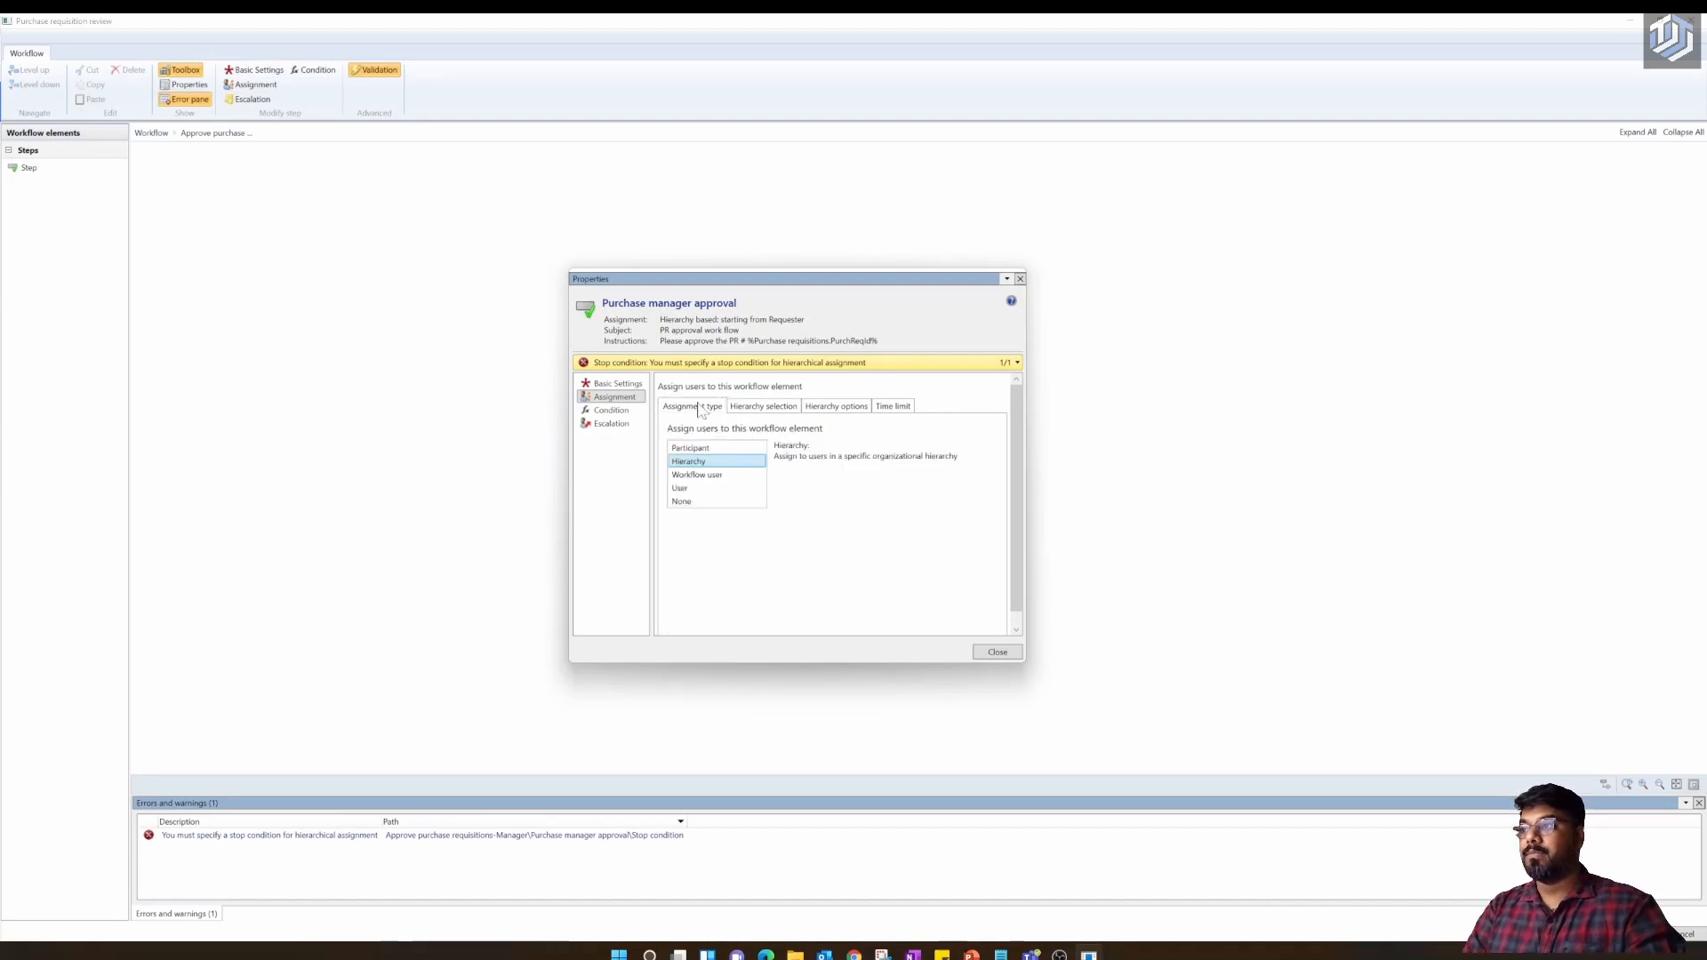
left_click(709, 489)
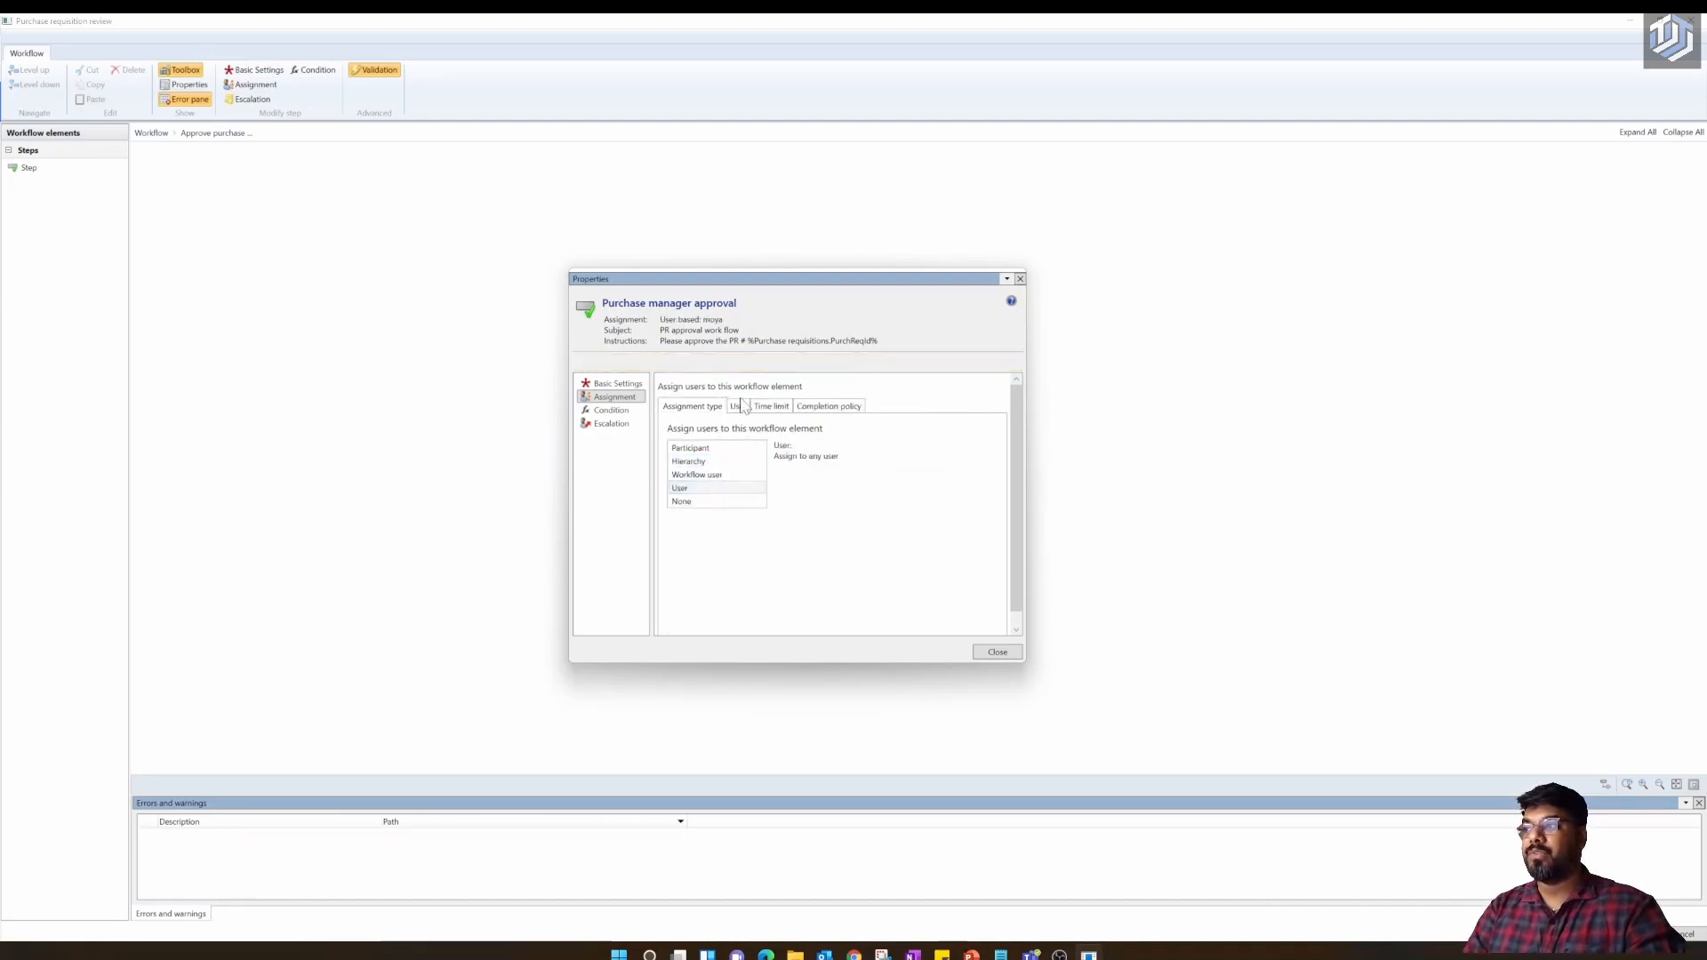
left_click(738, 407)
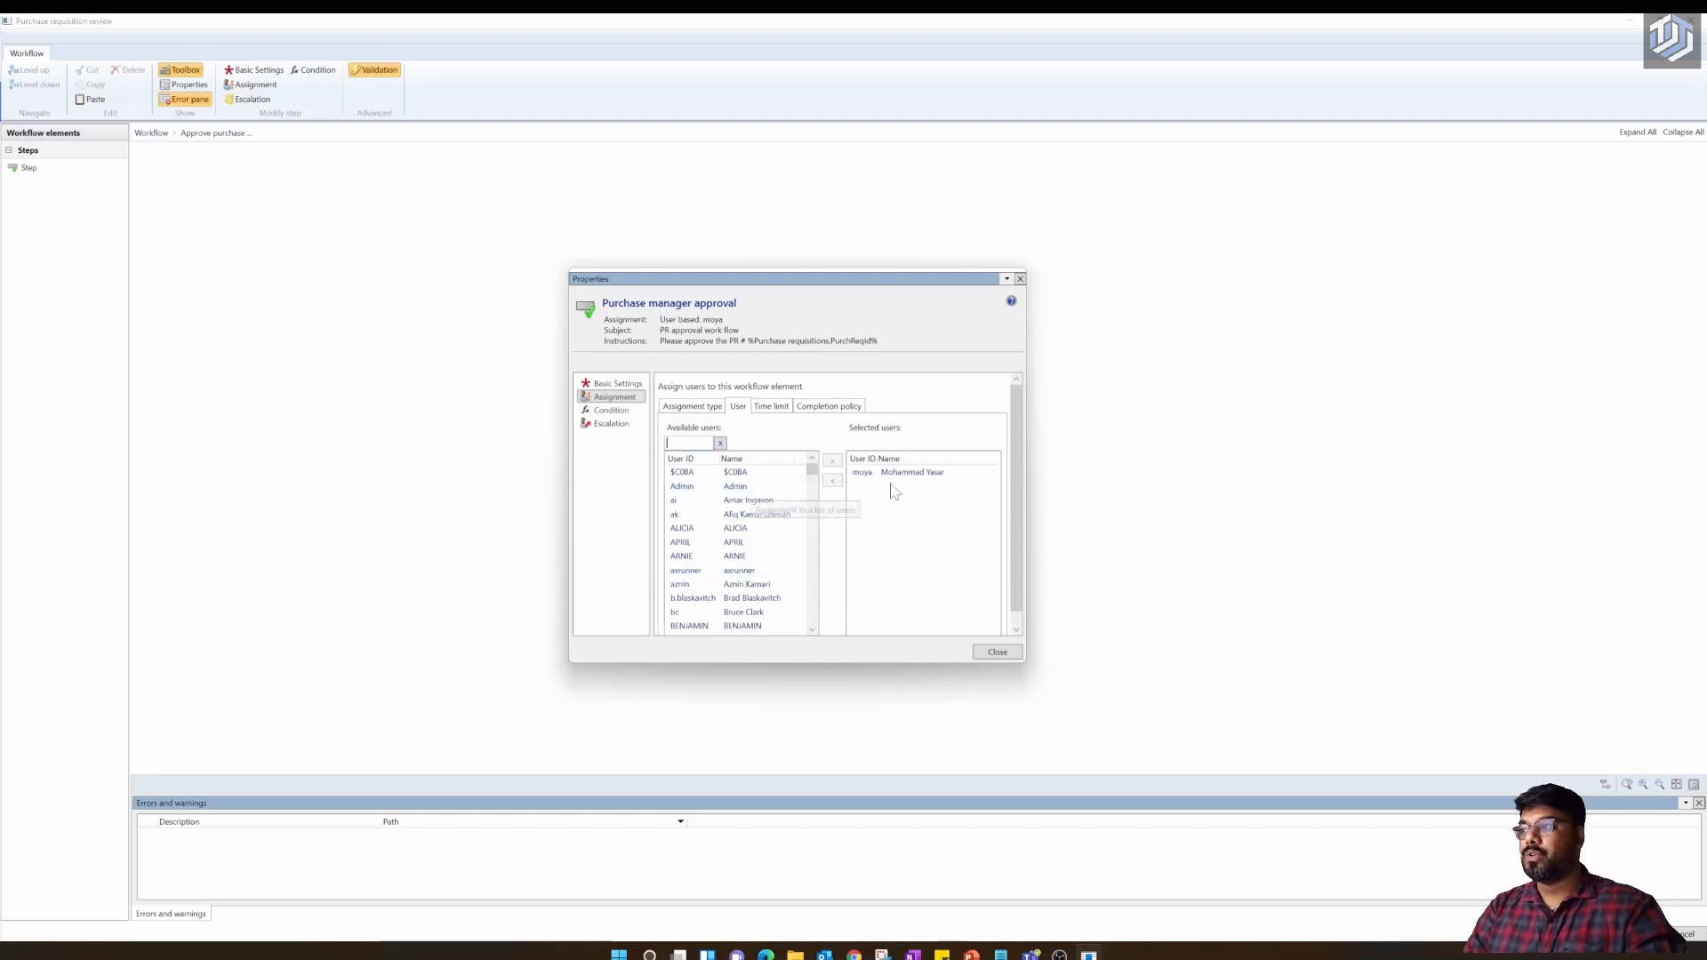
left_click(772, 407)
left_click(811, 408)
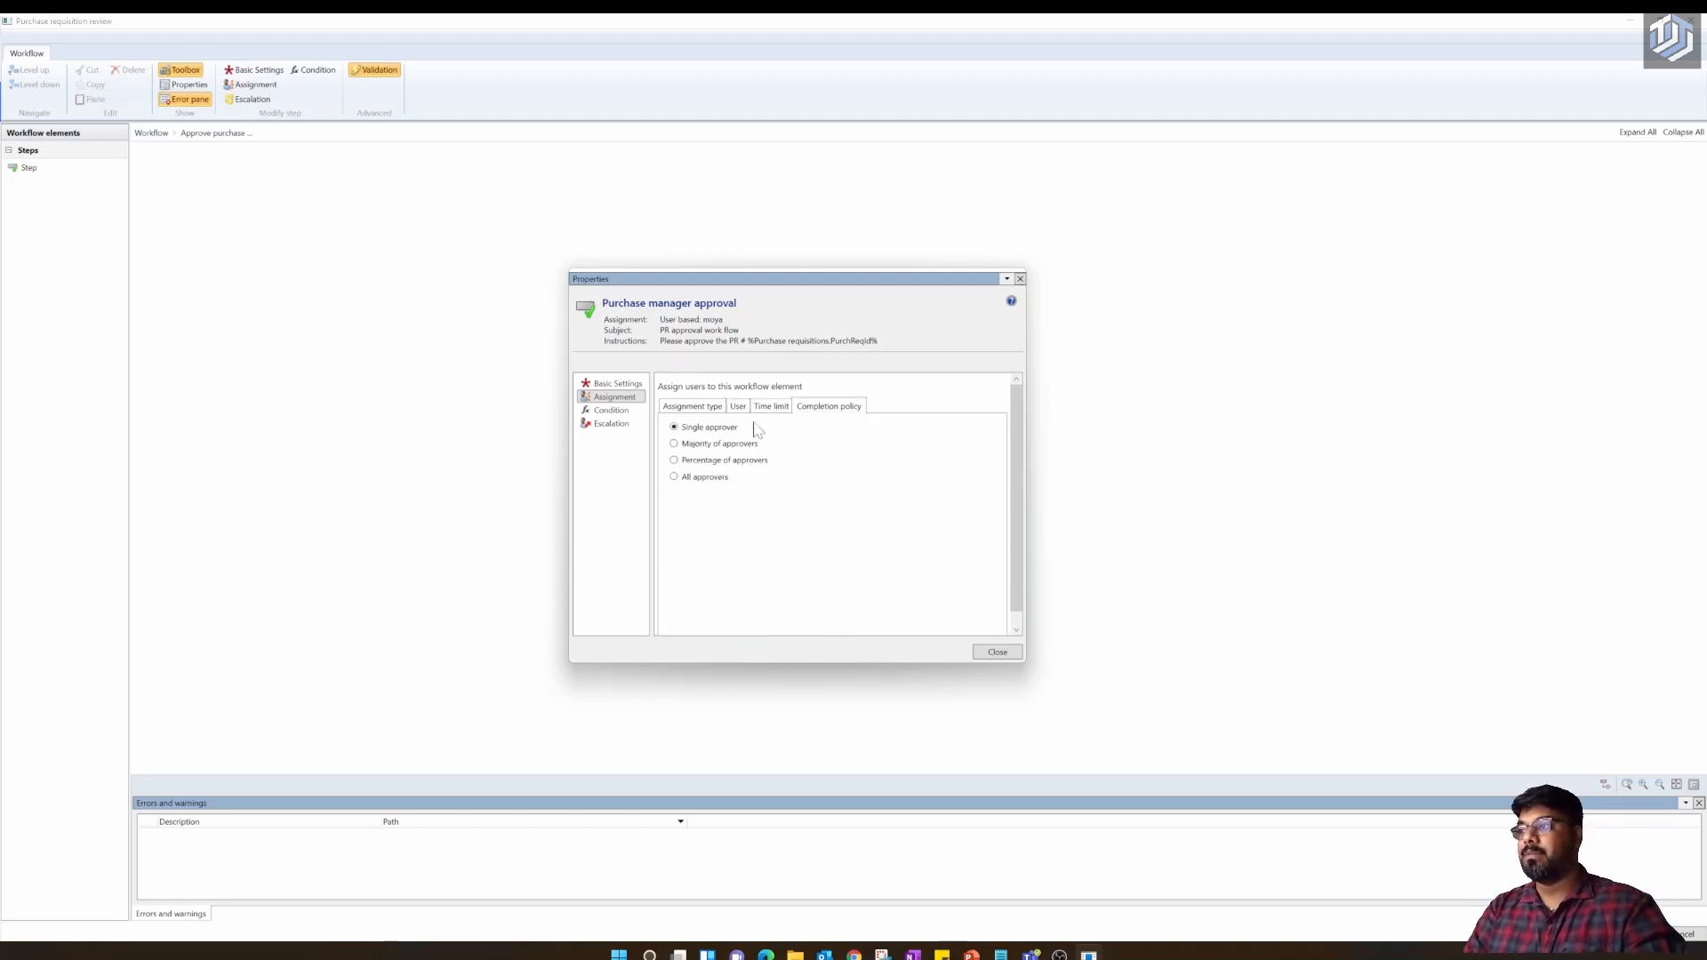
left_click(692, 407)
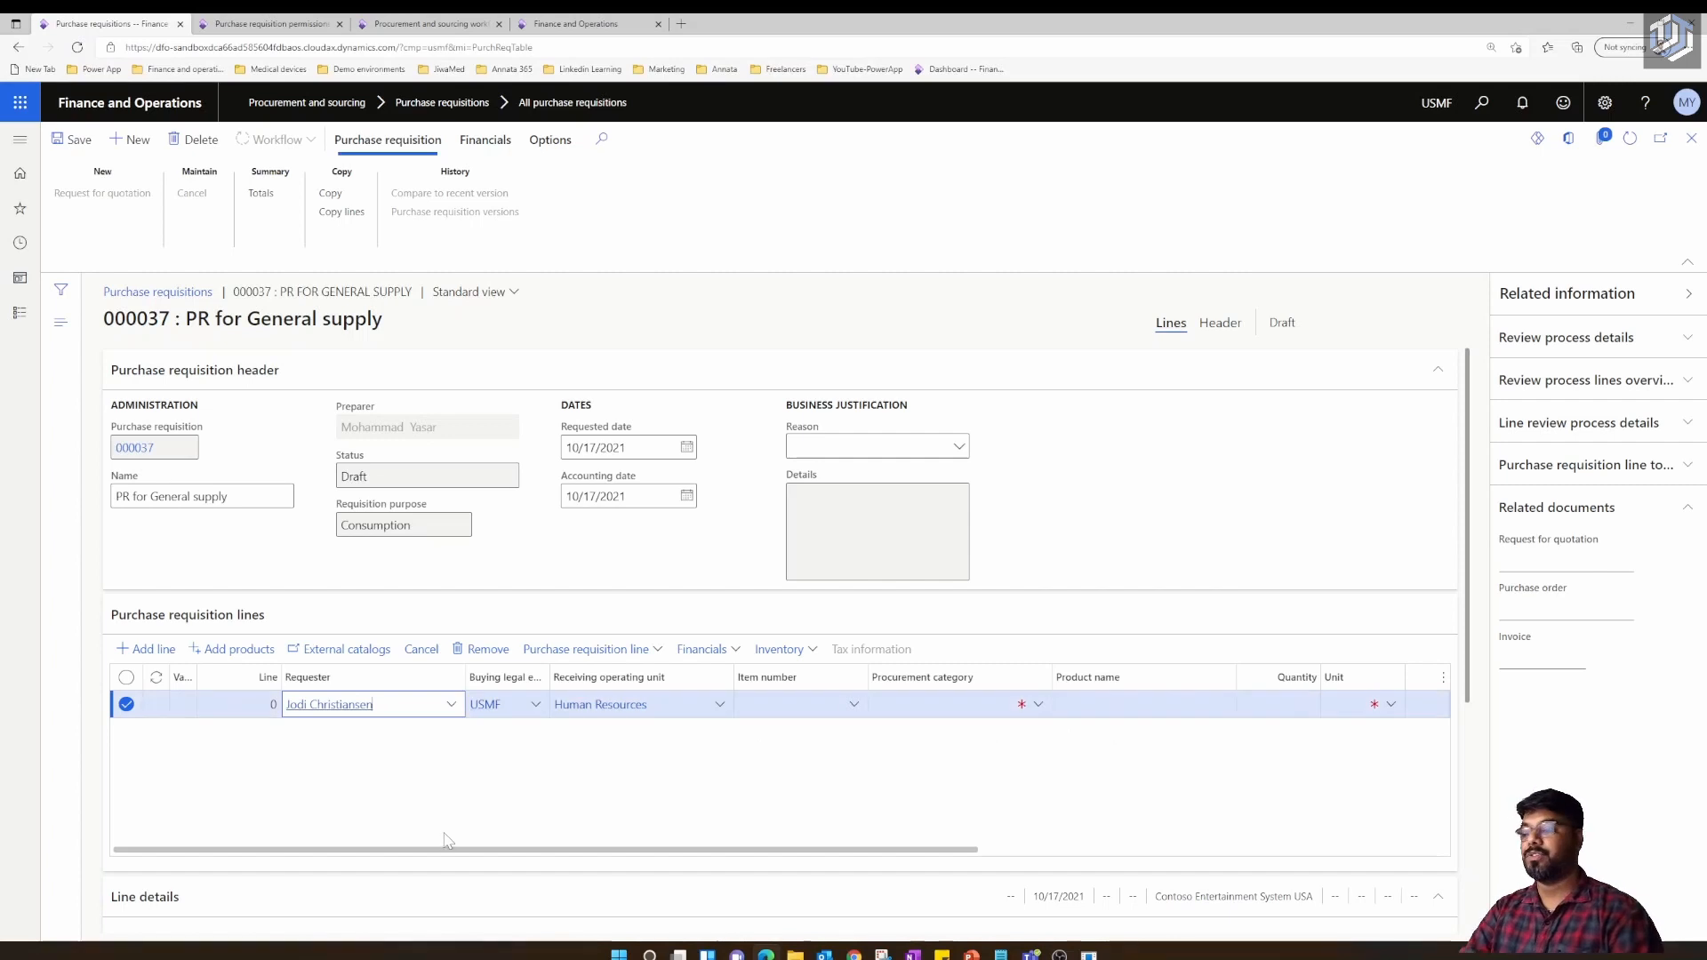
Set the requisition line's requester to the preparer and check which buying legal entities are available
left_click(451, 708)
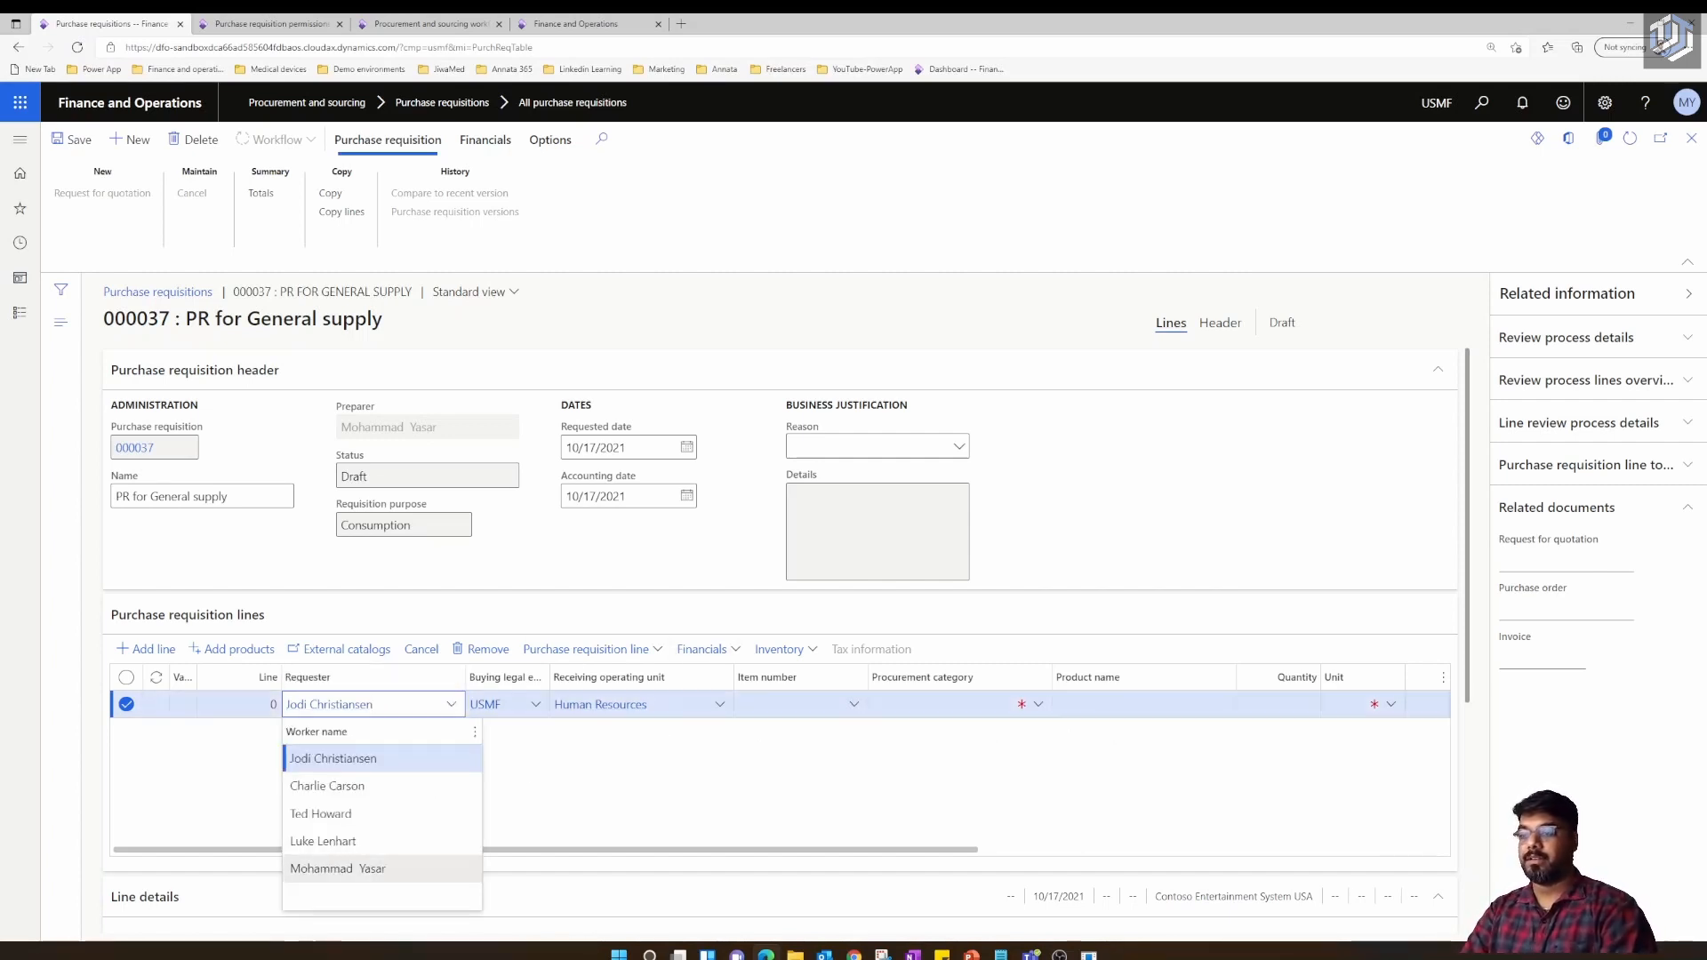
left_click(338, 868)
left_click(324, 869)
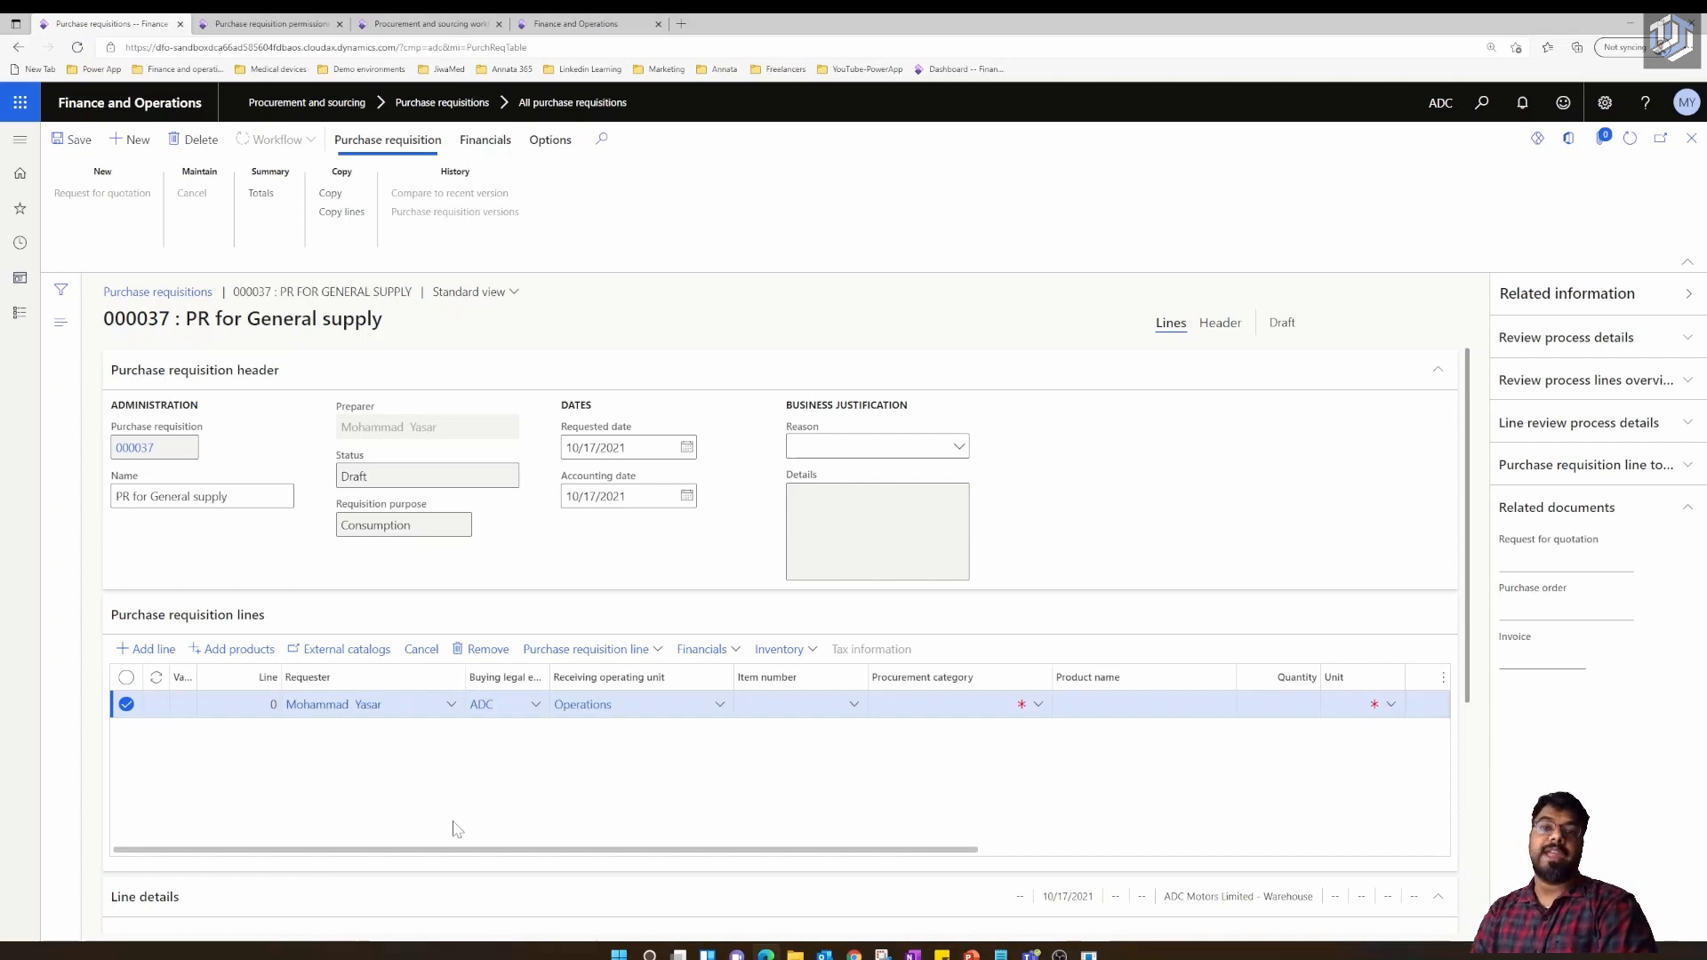
left_click(538, 707)
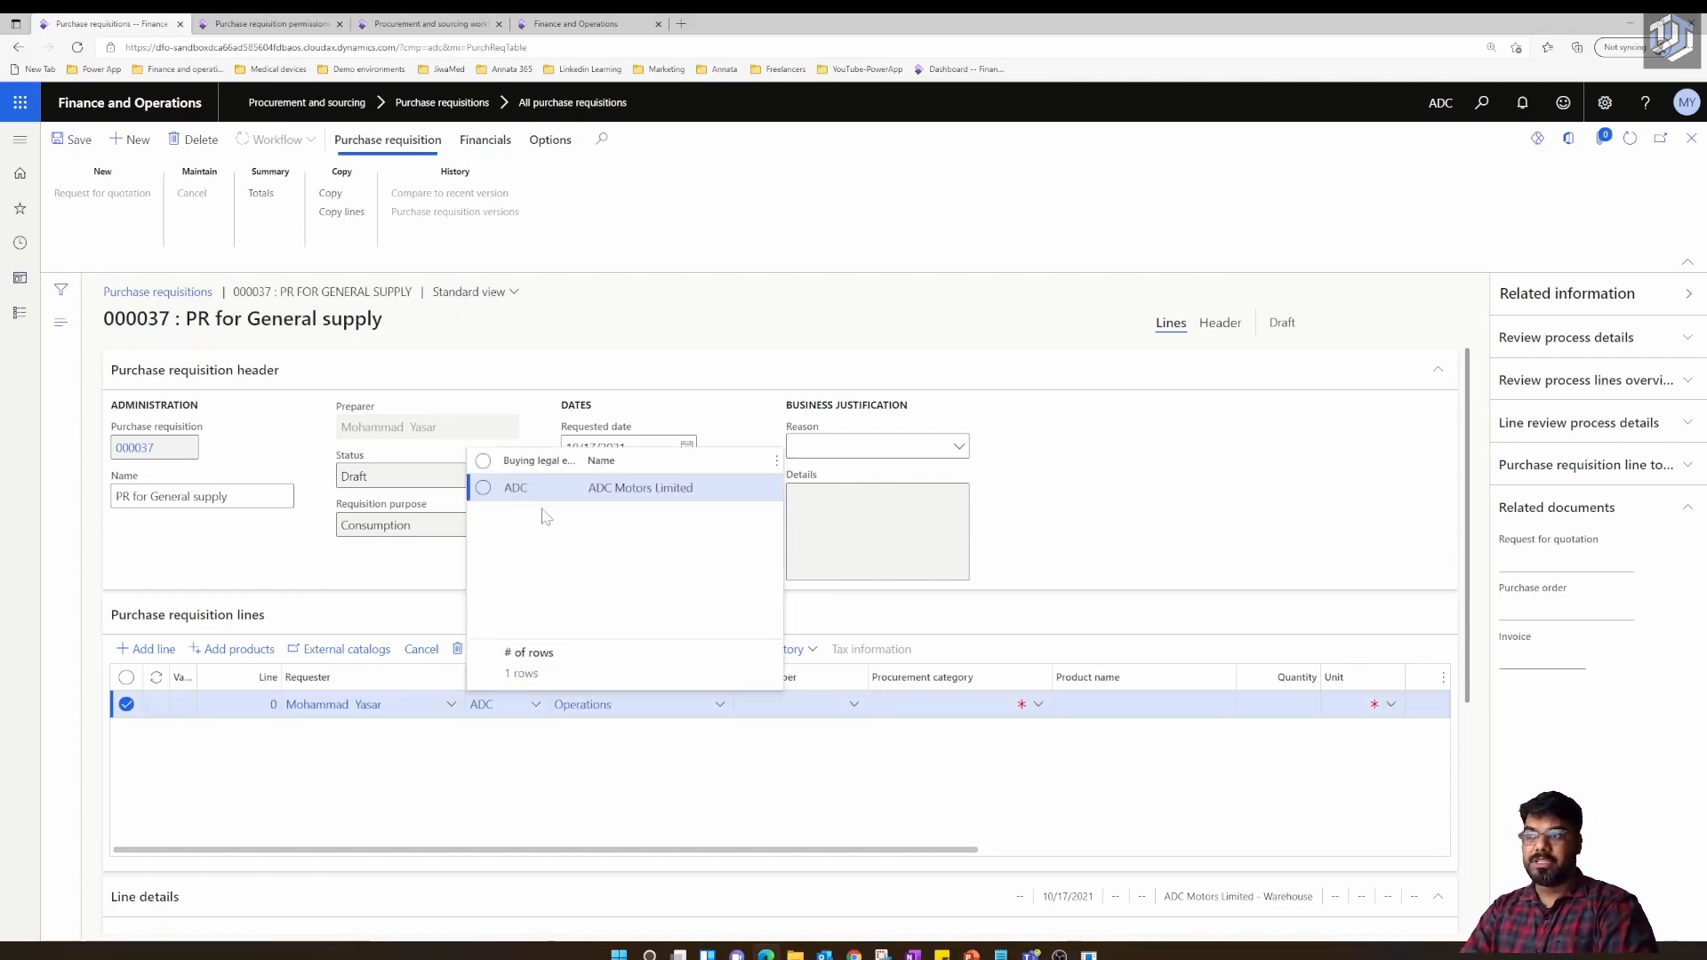
left_click(390, 761)
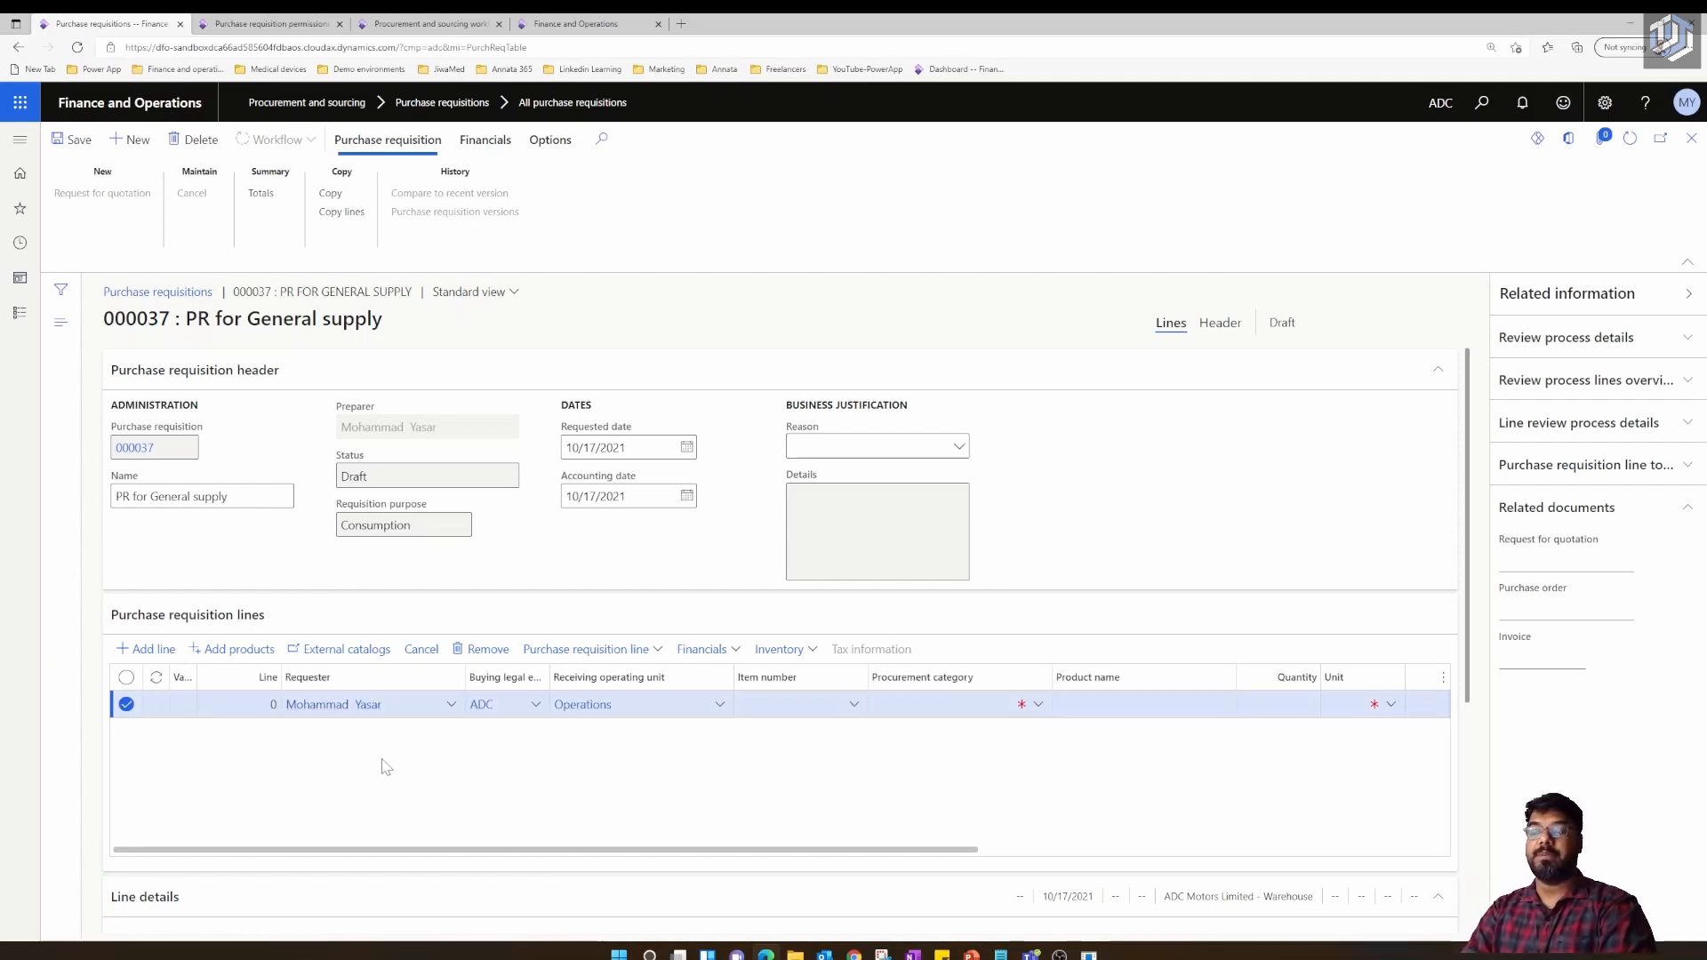
From the purchase requisition permissions page, go to the Human resources employees list and open the preparer's employment history
left_click(265, 23)
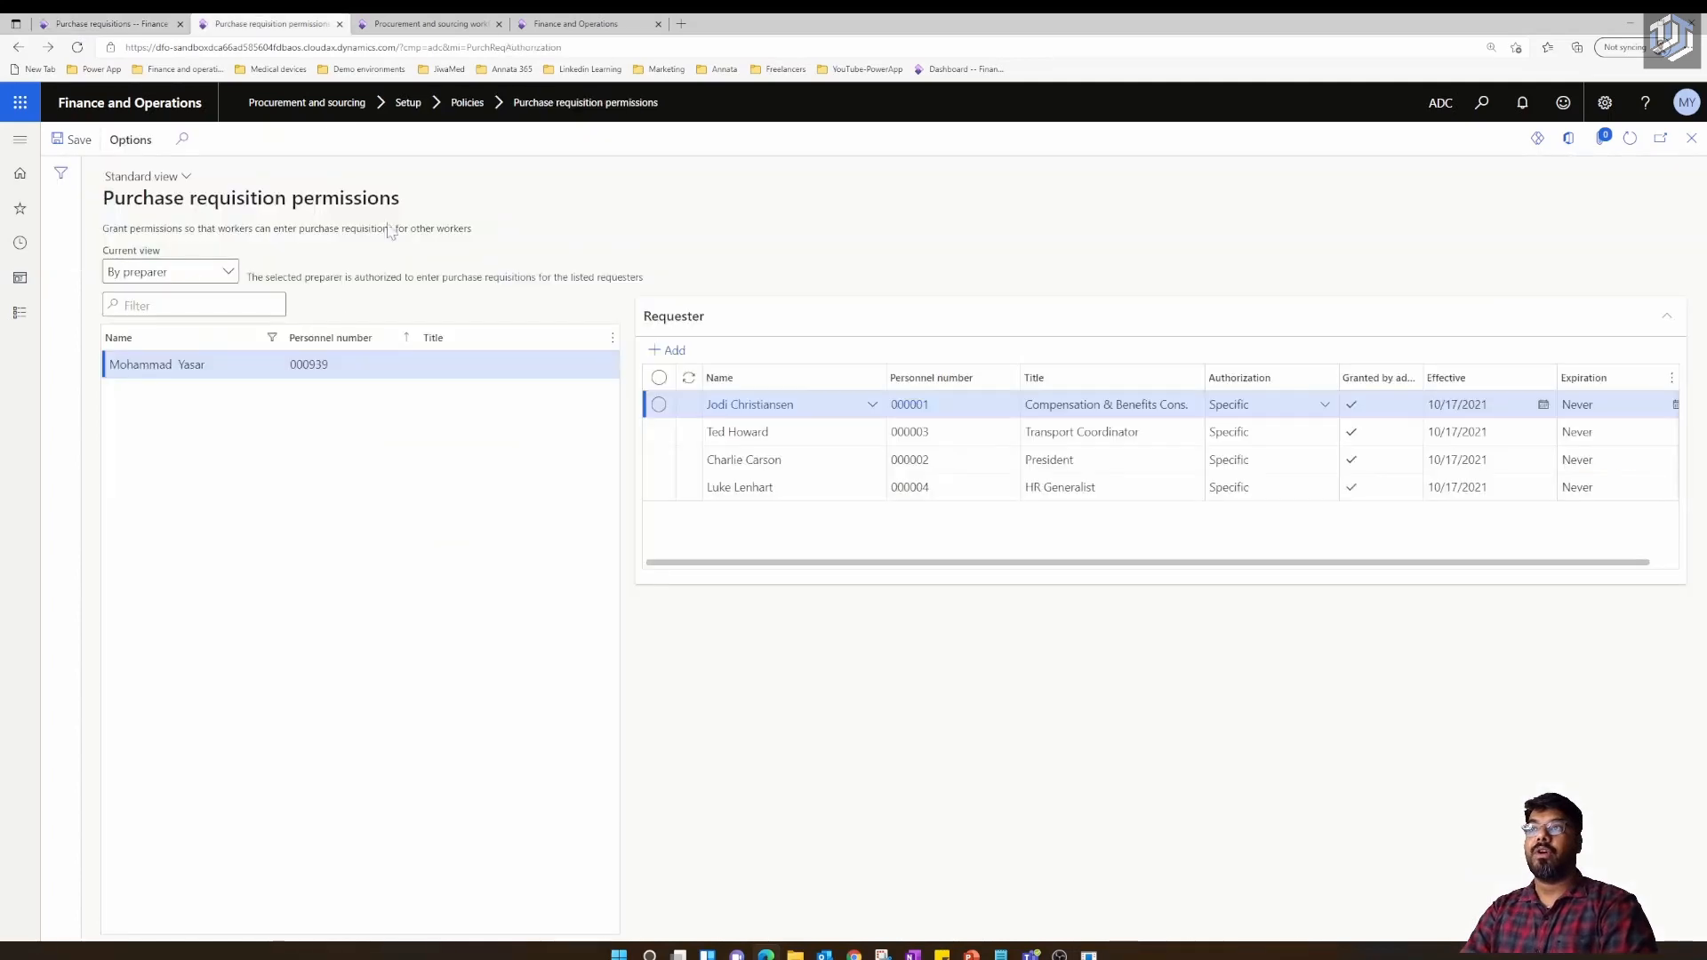
left_click(20, 140)
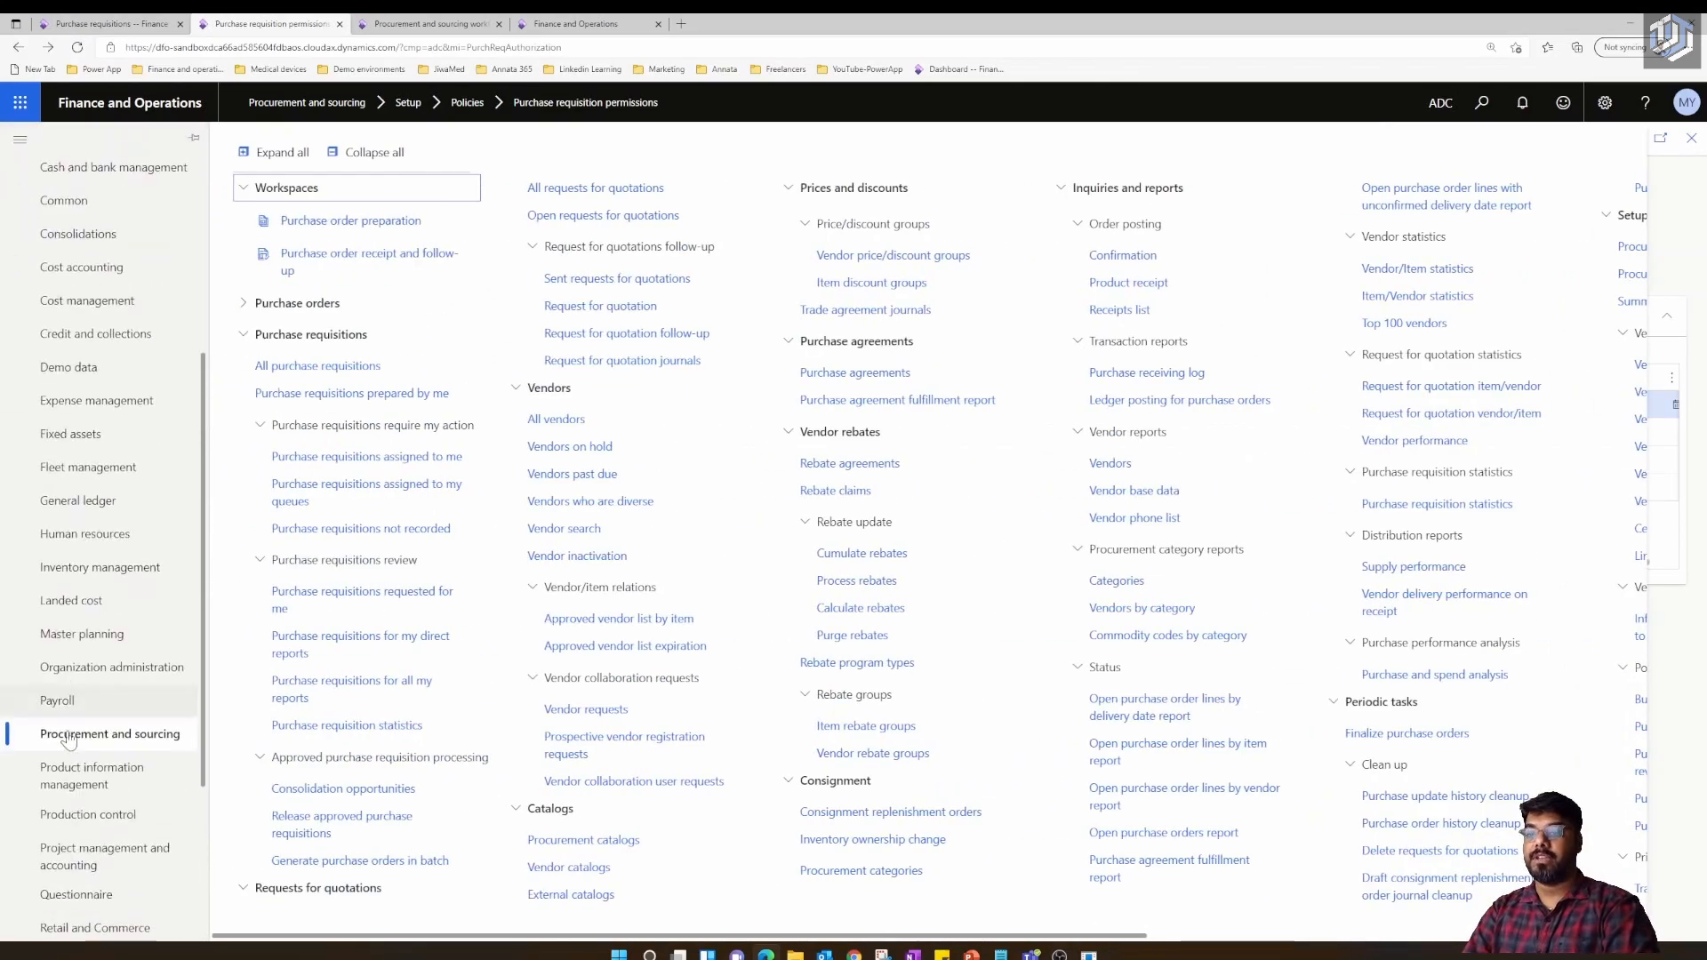
left_click(85, 533)
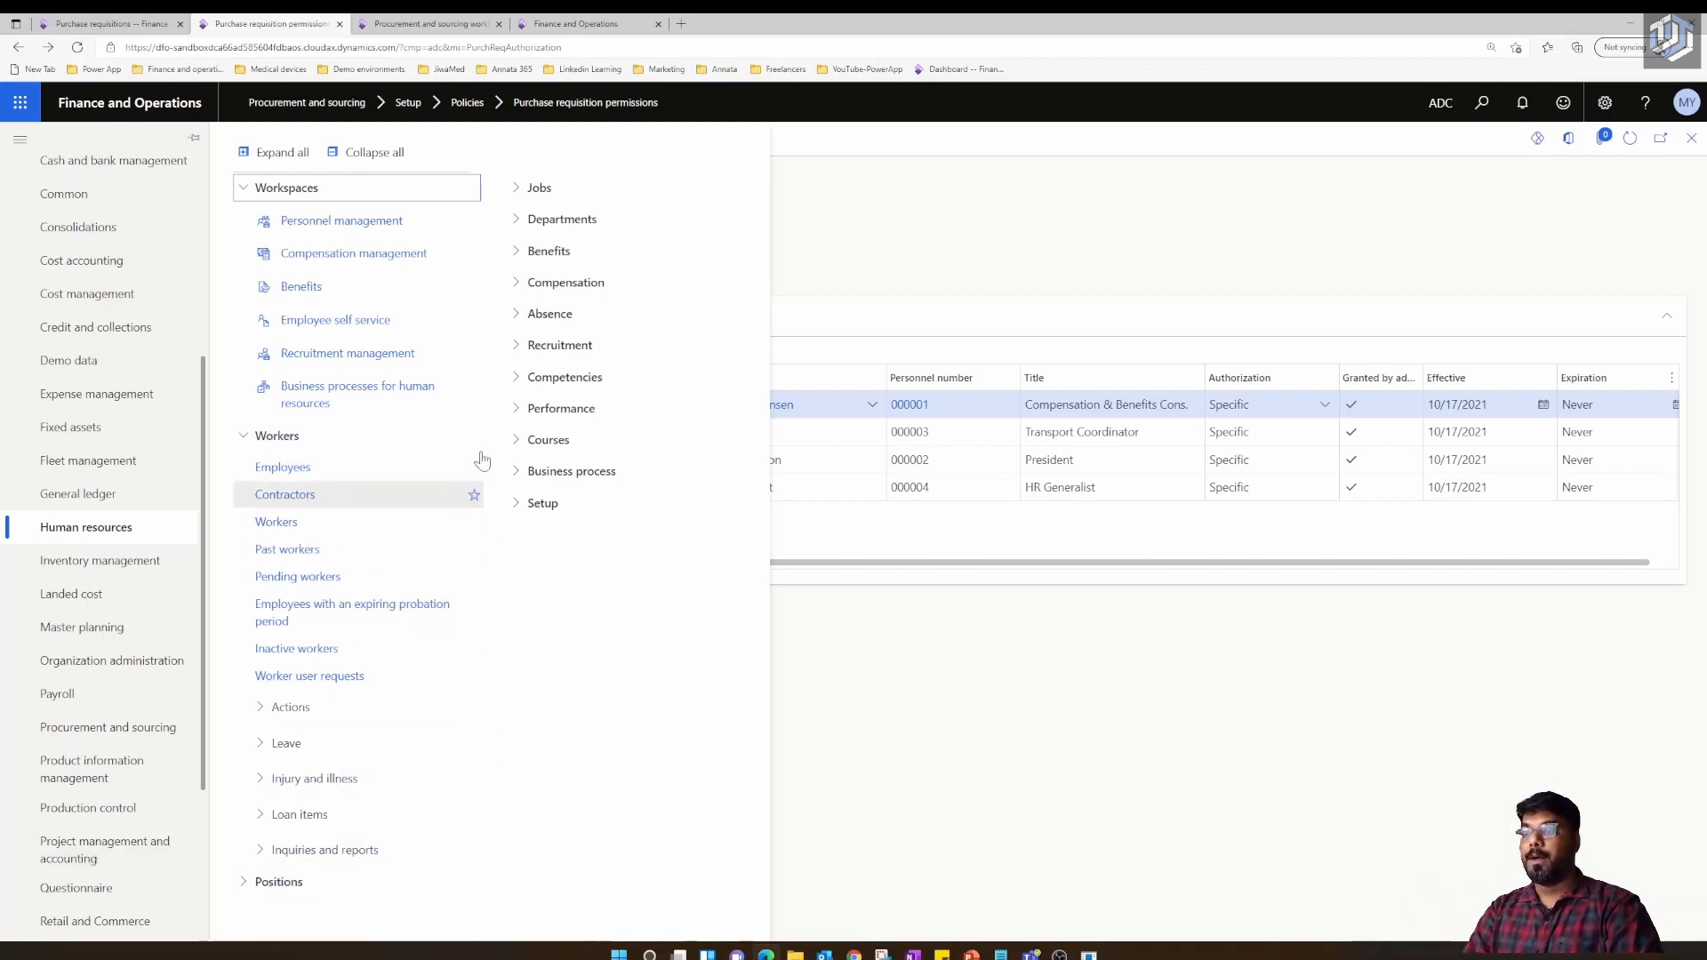
left_click(288, 470)
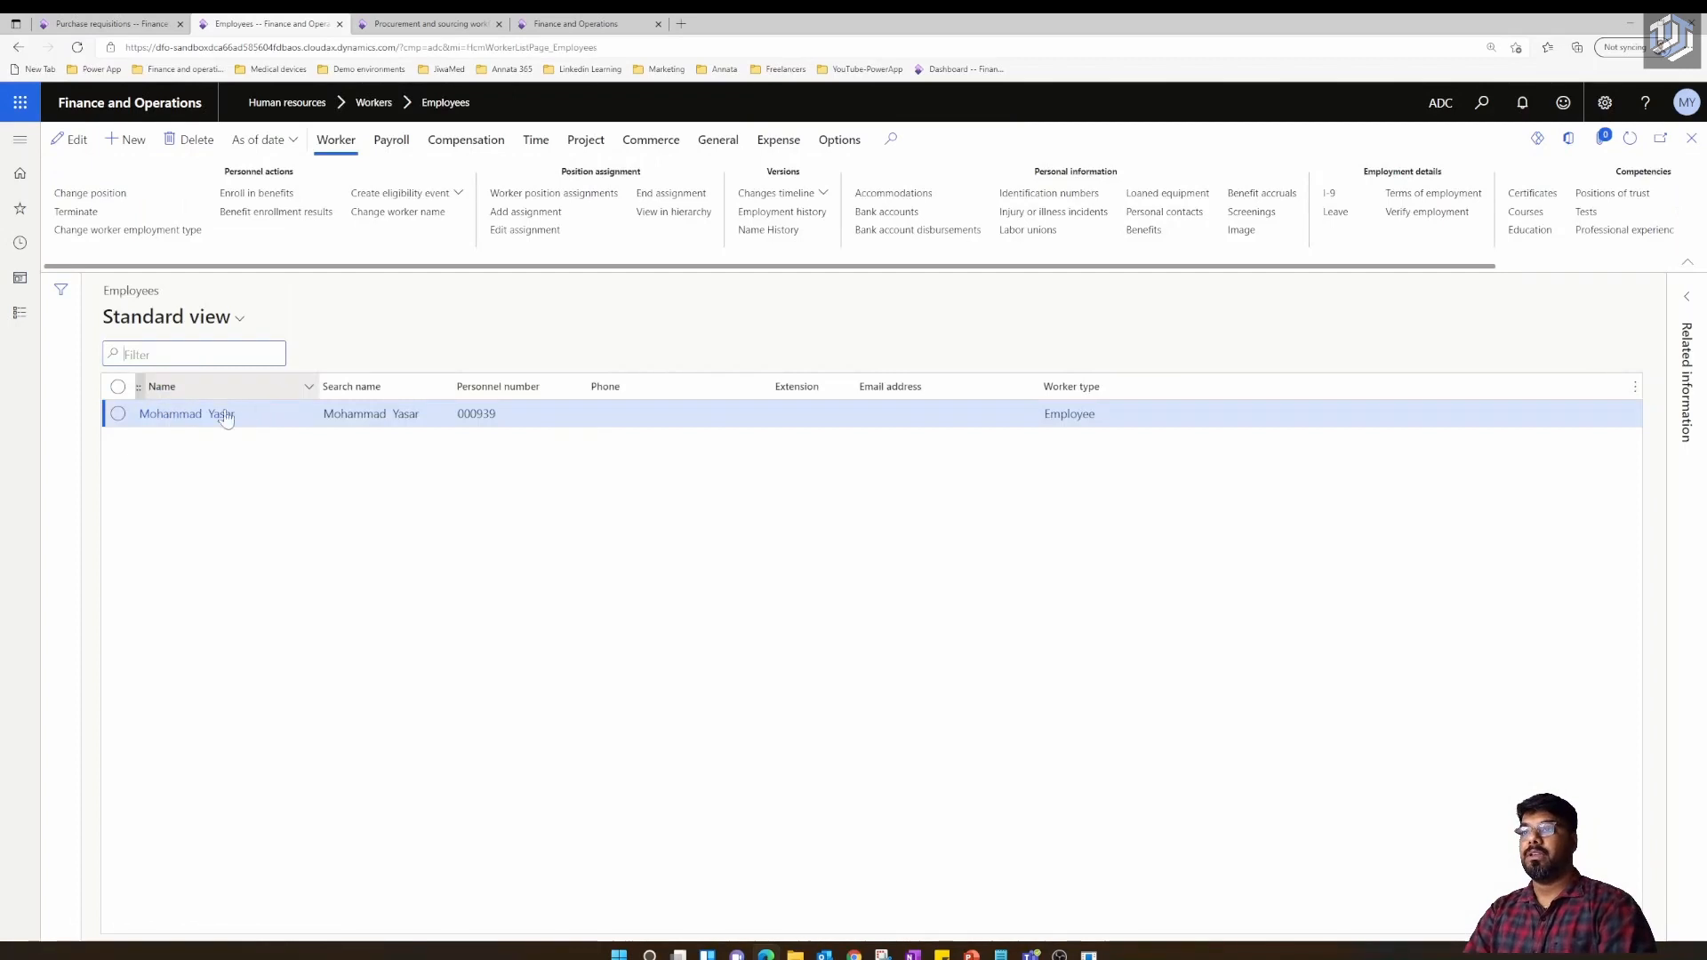
left_click(791, 214)
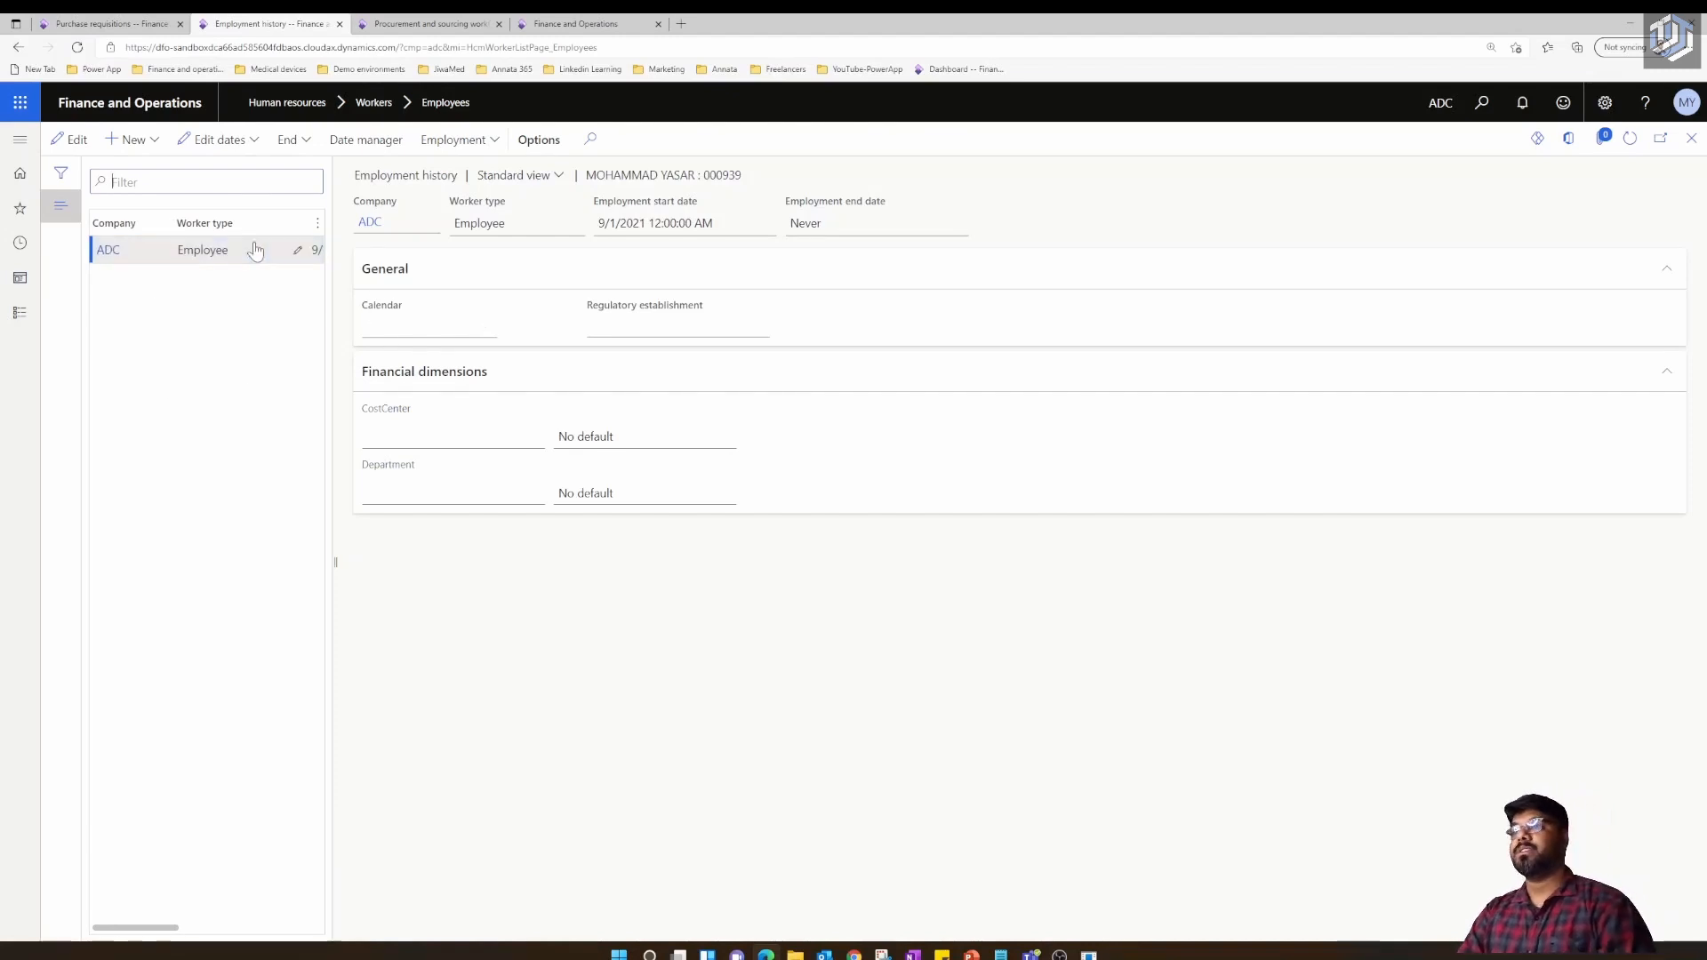
Create an Employee employment record for the preparer in legal entity DEMF, starting October 1, 2021
left_click(153, 149)
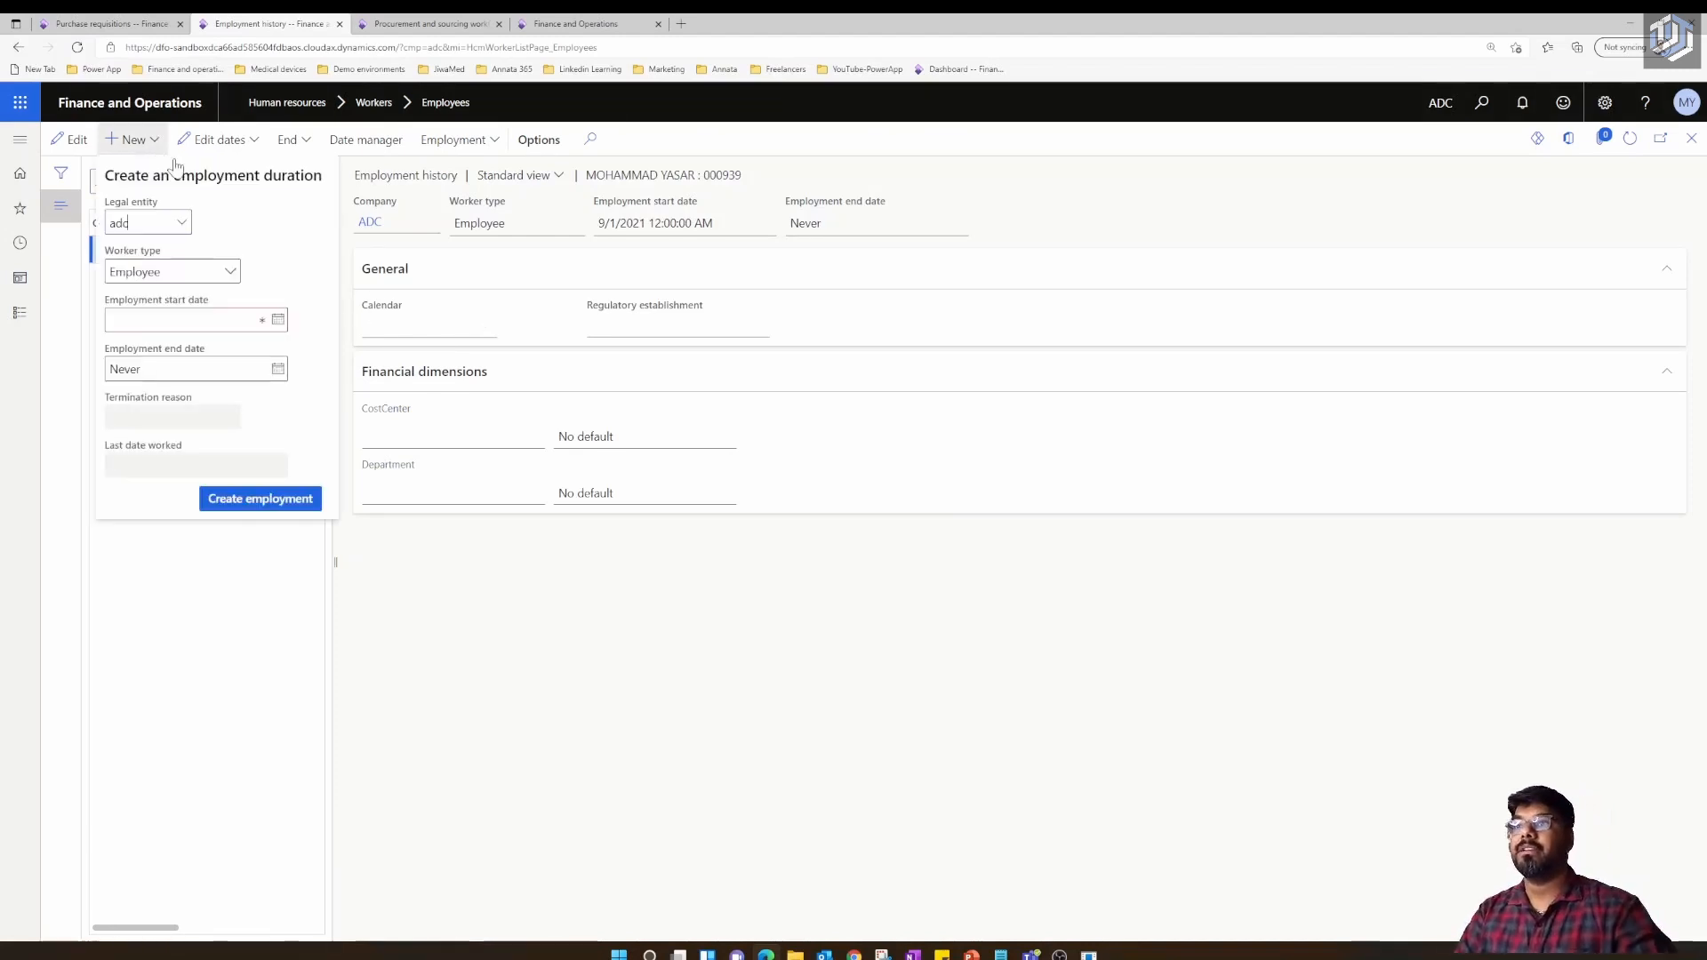
left_click(188, 229)
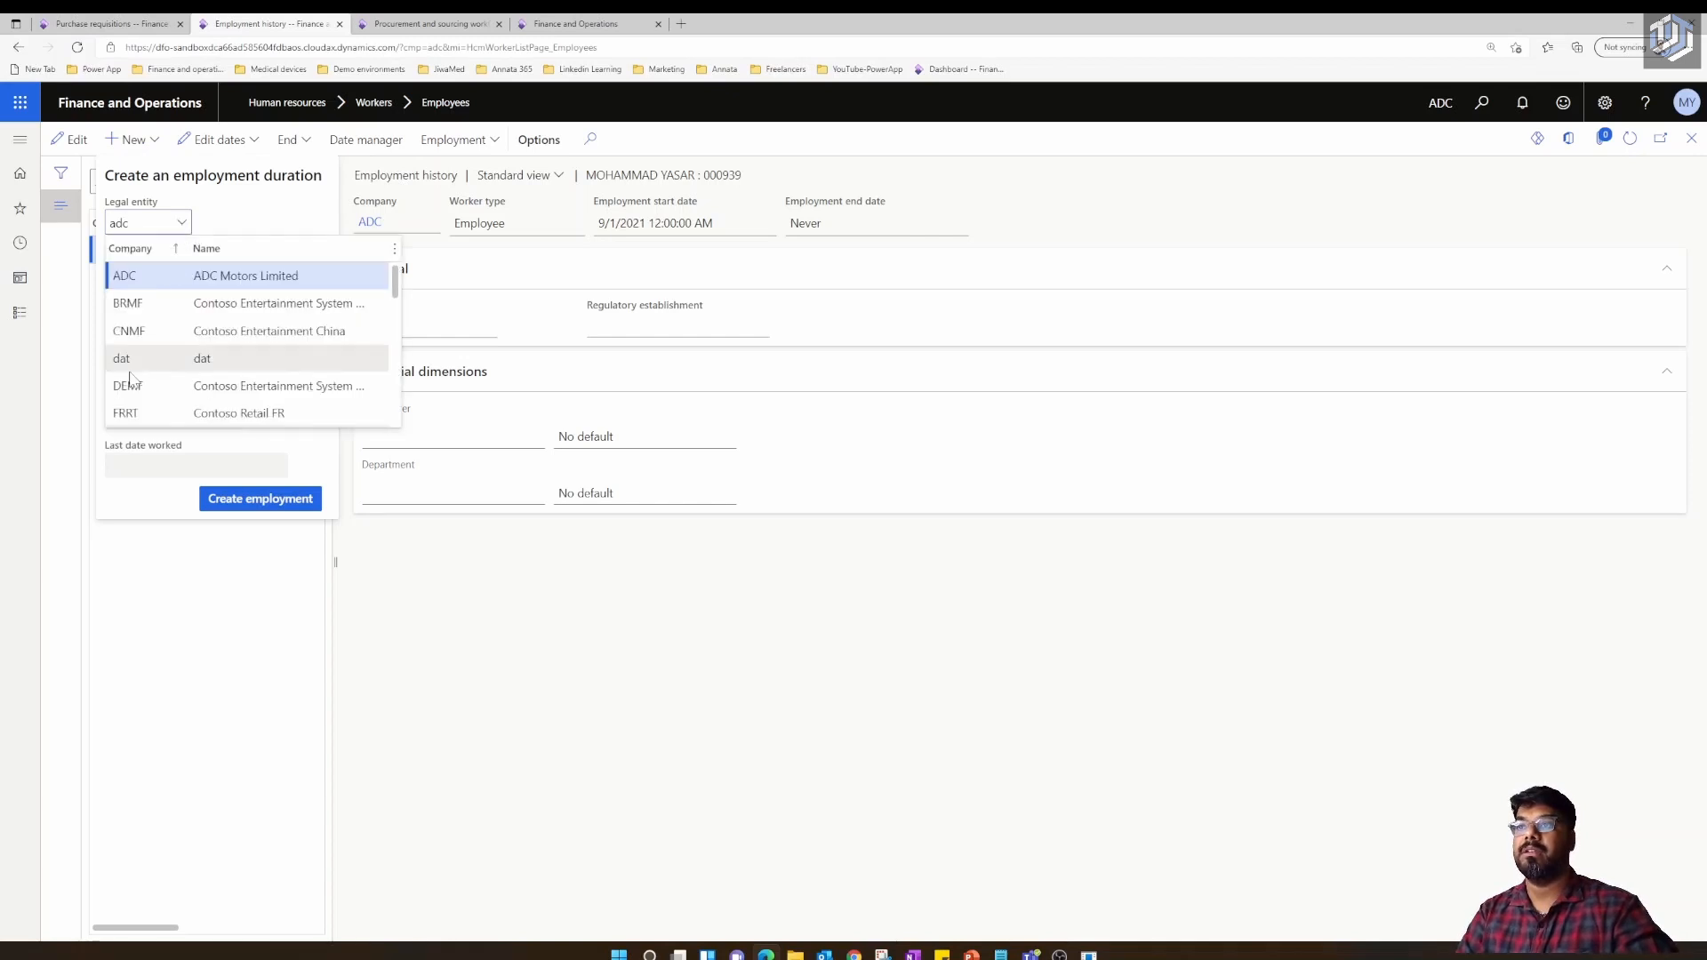
scroll(249, 373, "down", 3)
scroll(249, 347, "up", 1)
left_click(163, 392)
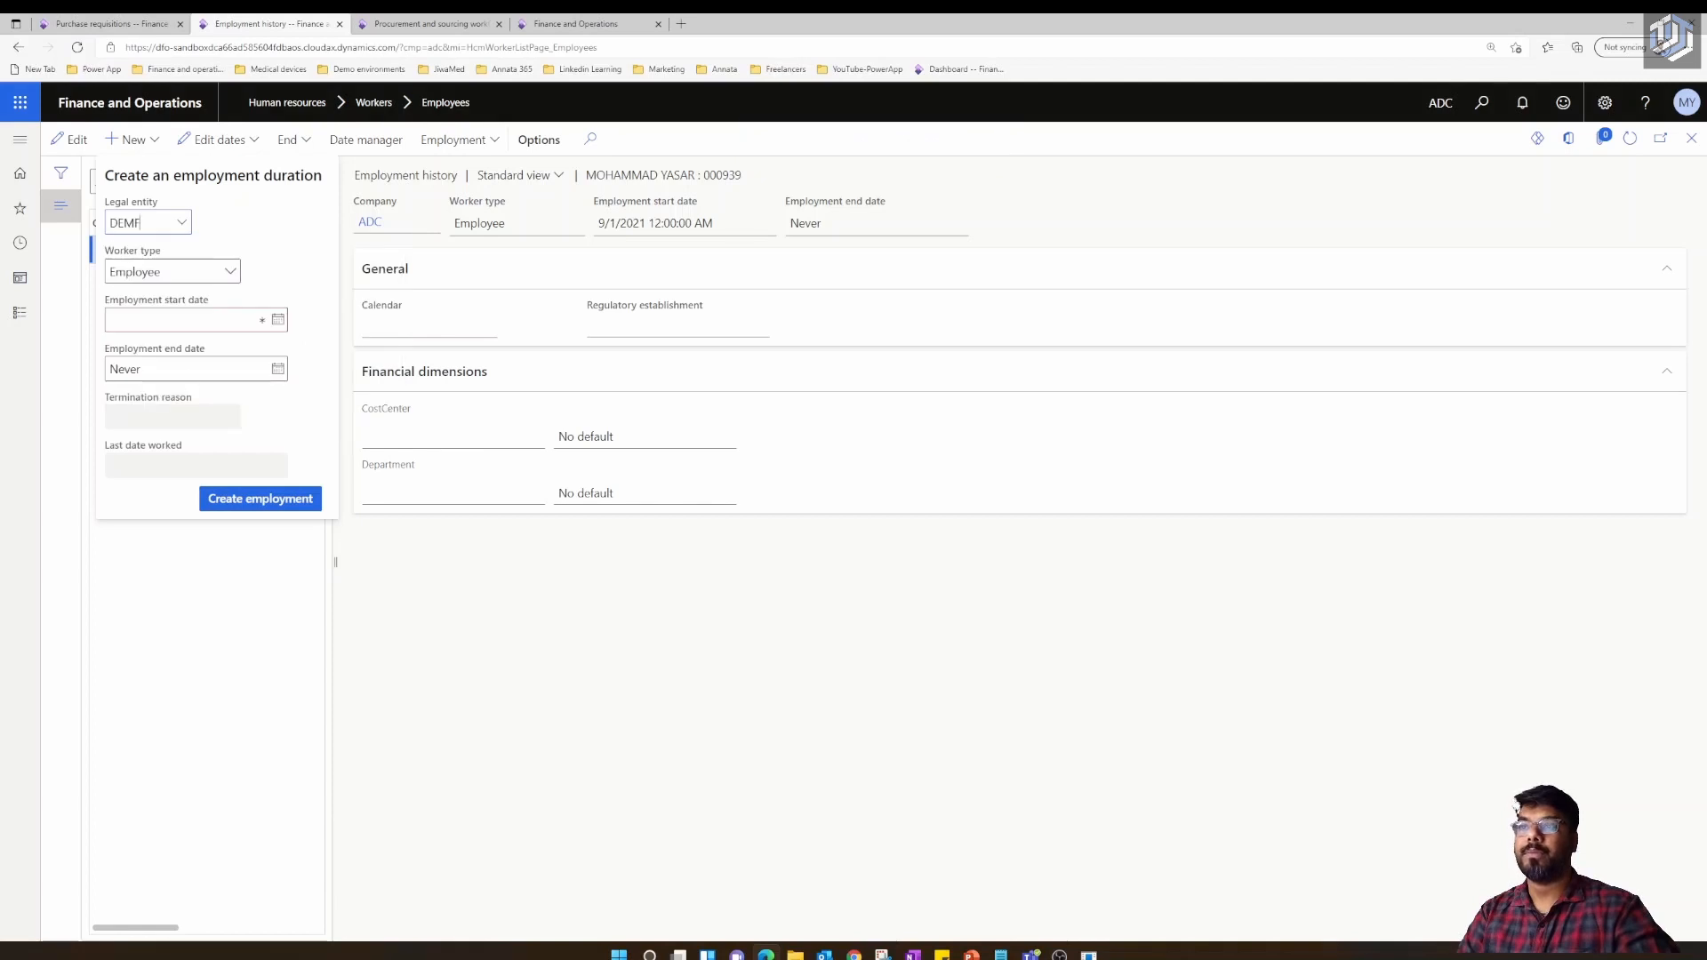
left_click(280, 321)
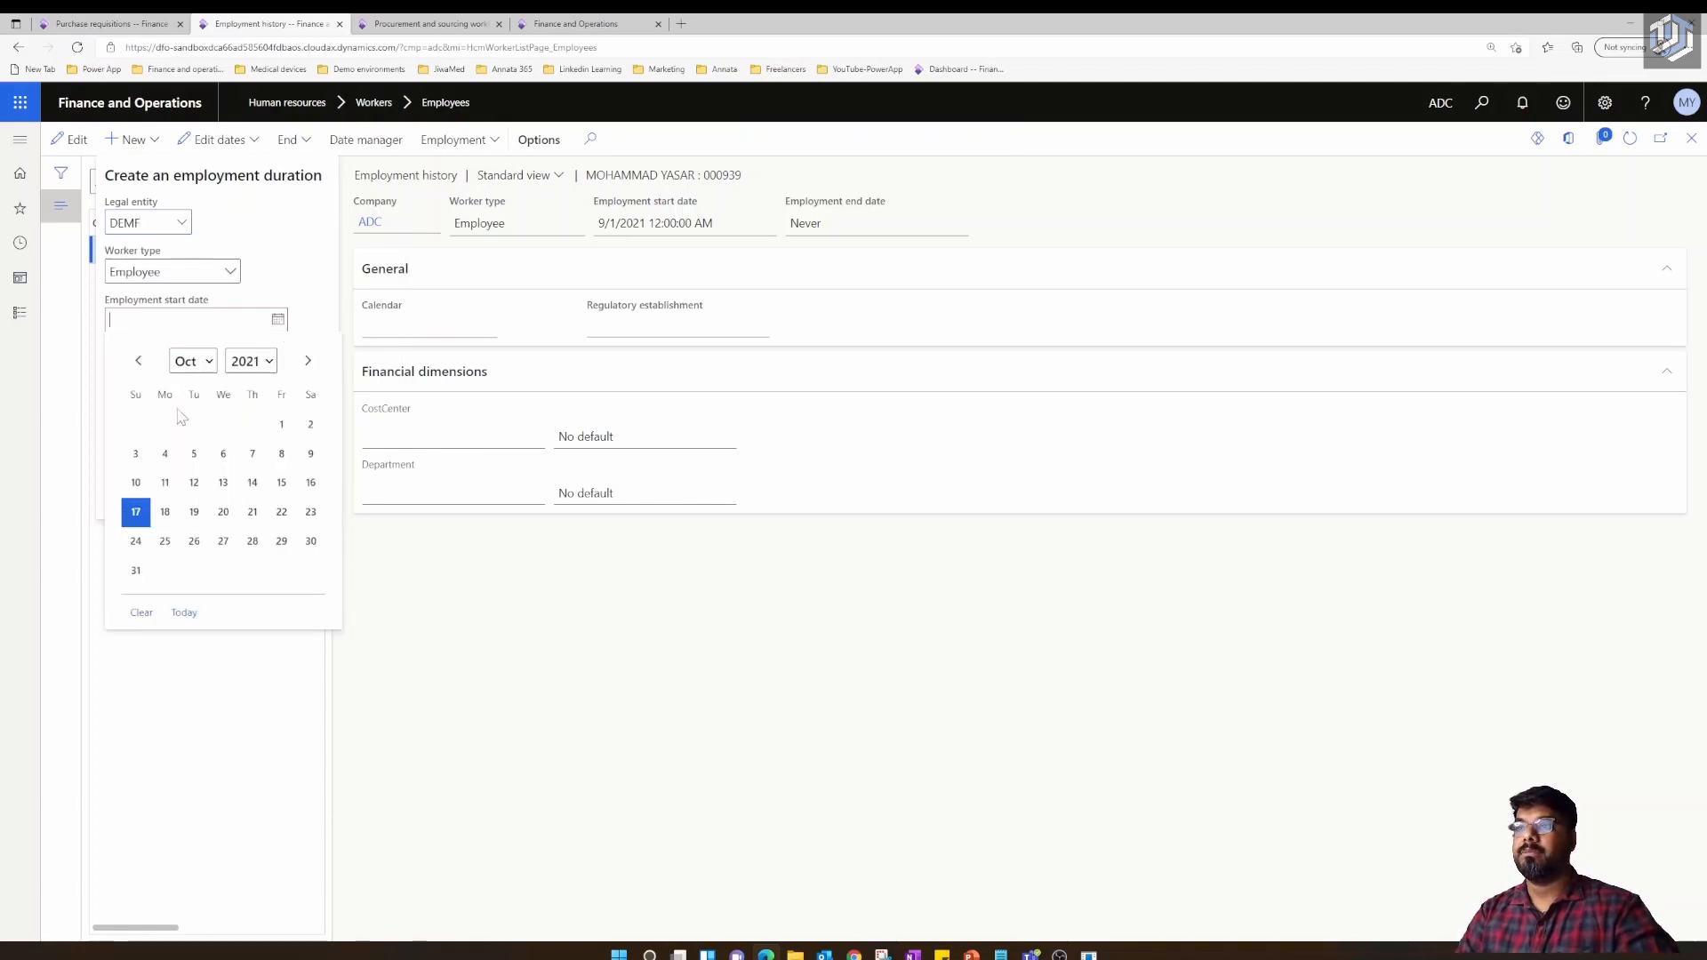
left_click(281, 424)
left_click(260, 498)
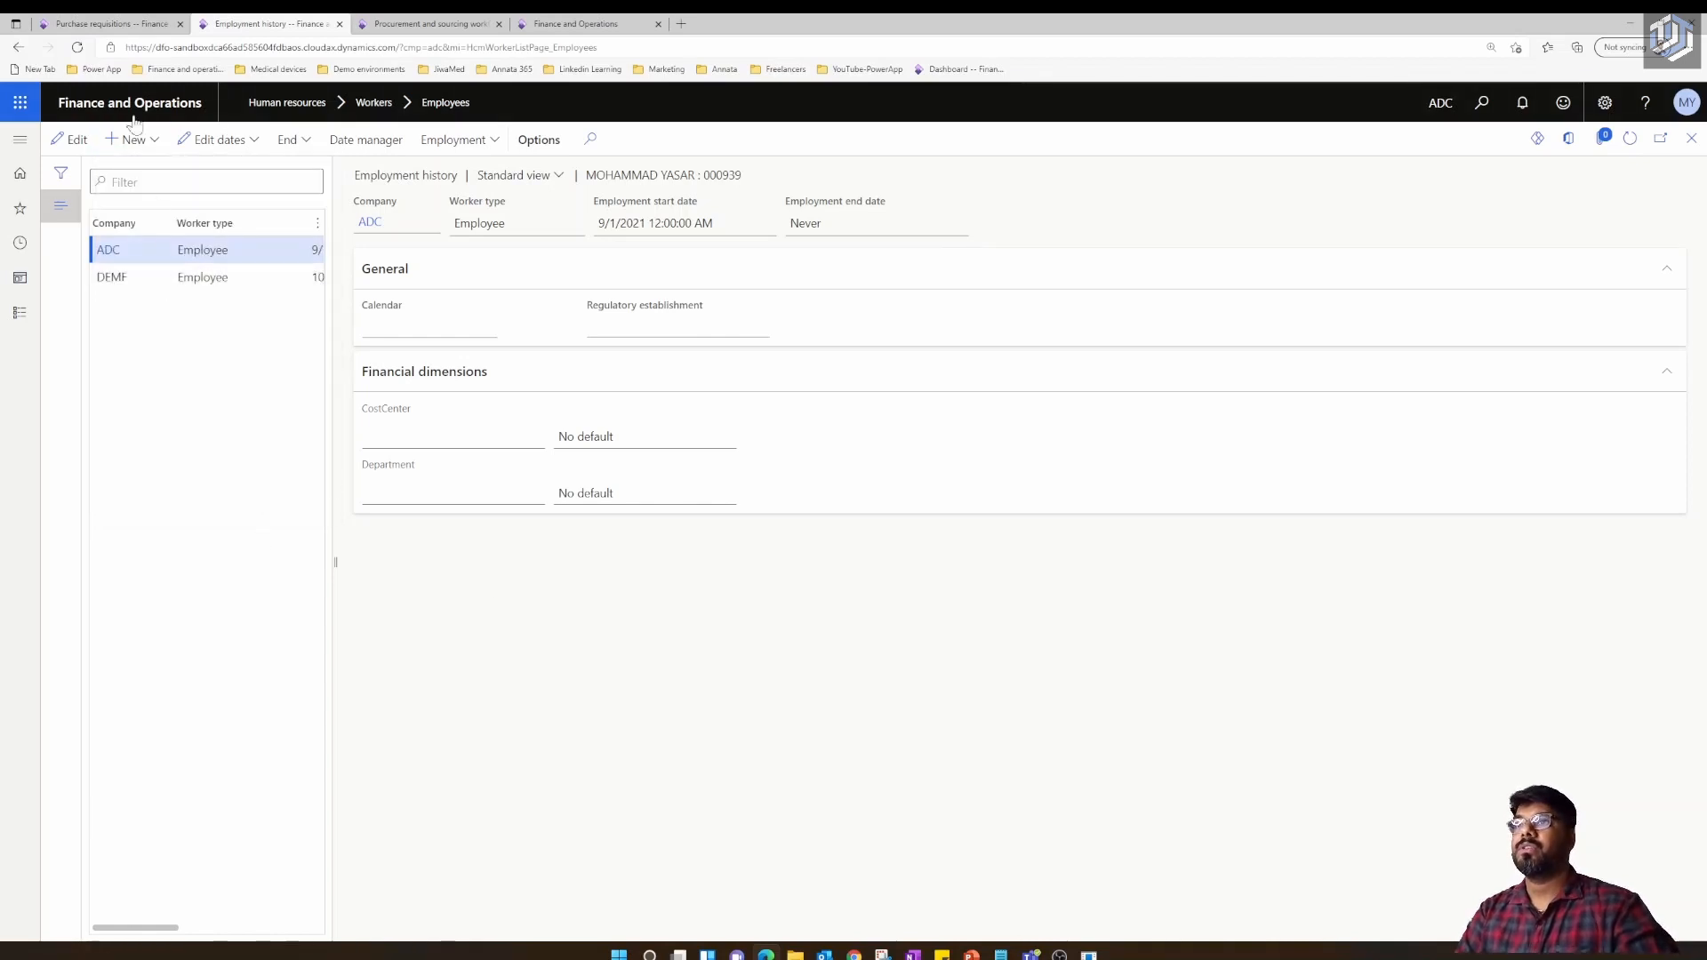
Return to the purchase requisitions list and create a new purchase requisition named general Supplies
left_click(109, 24)
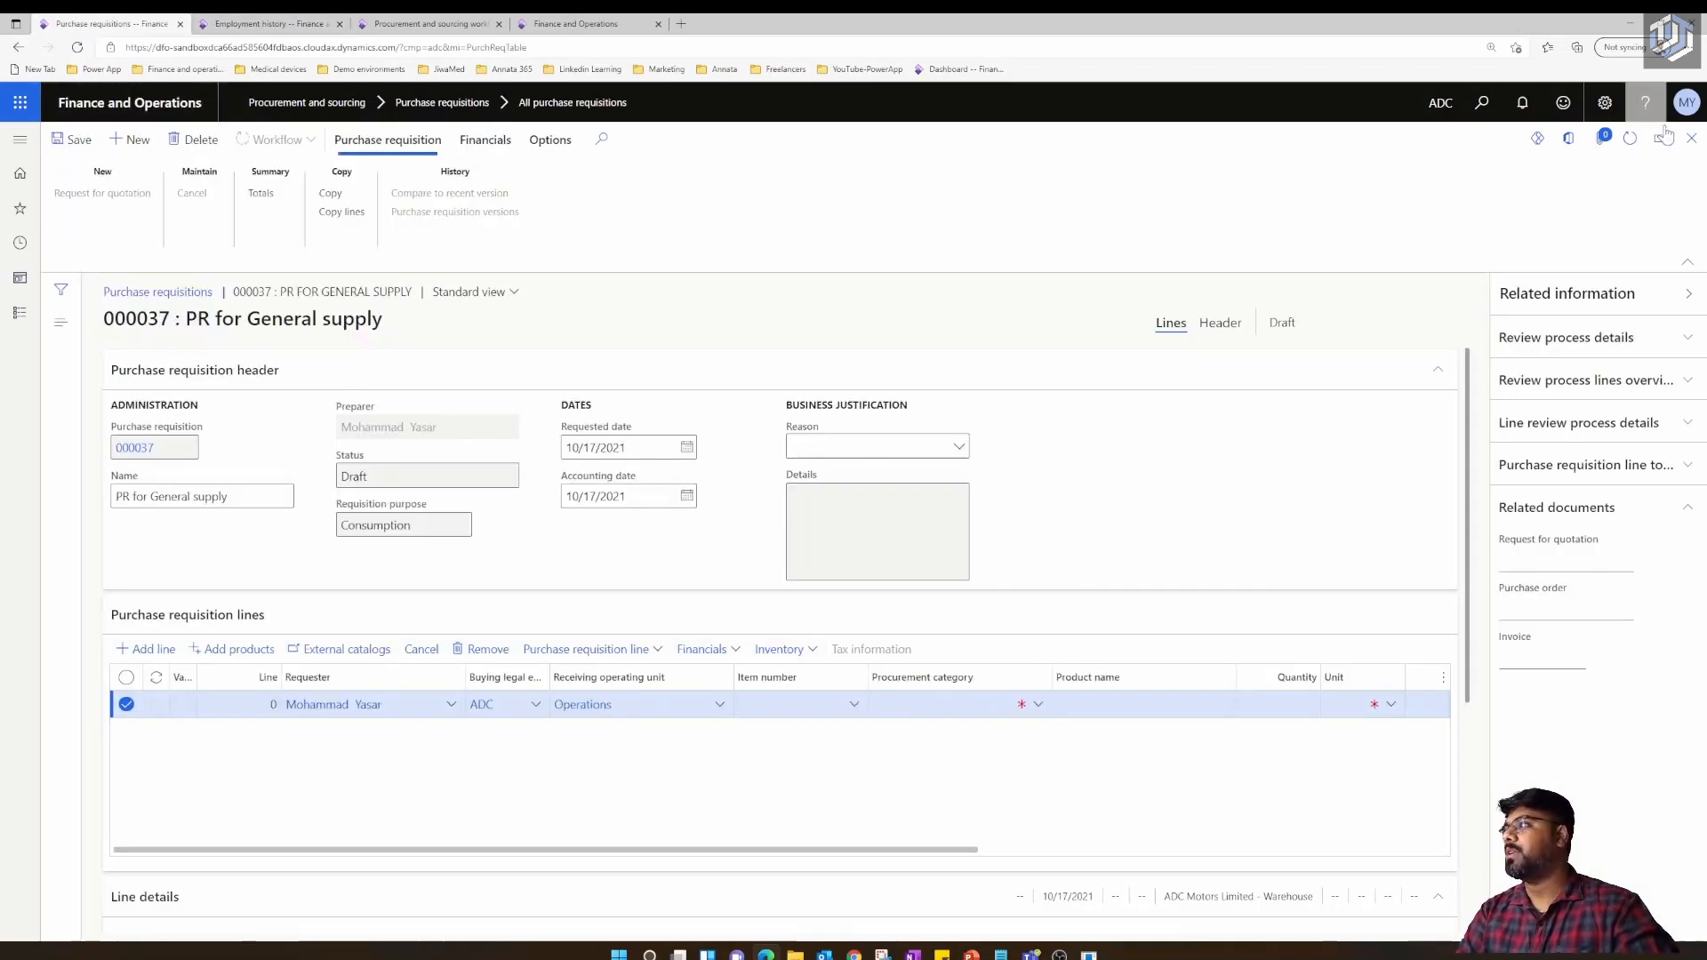
key("Escape")
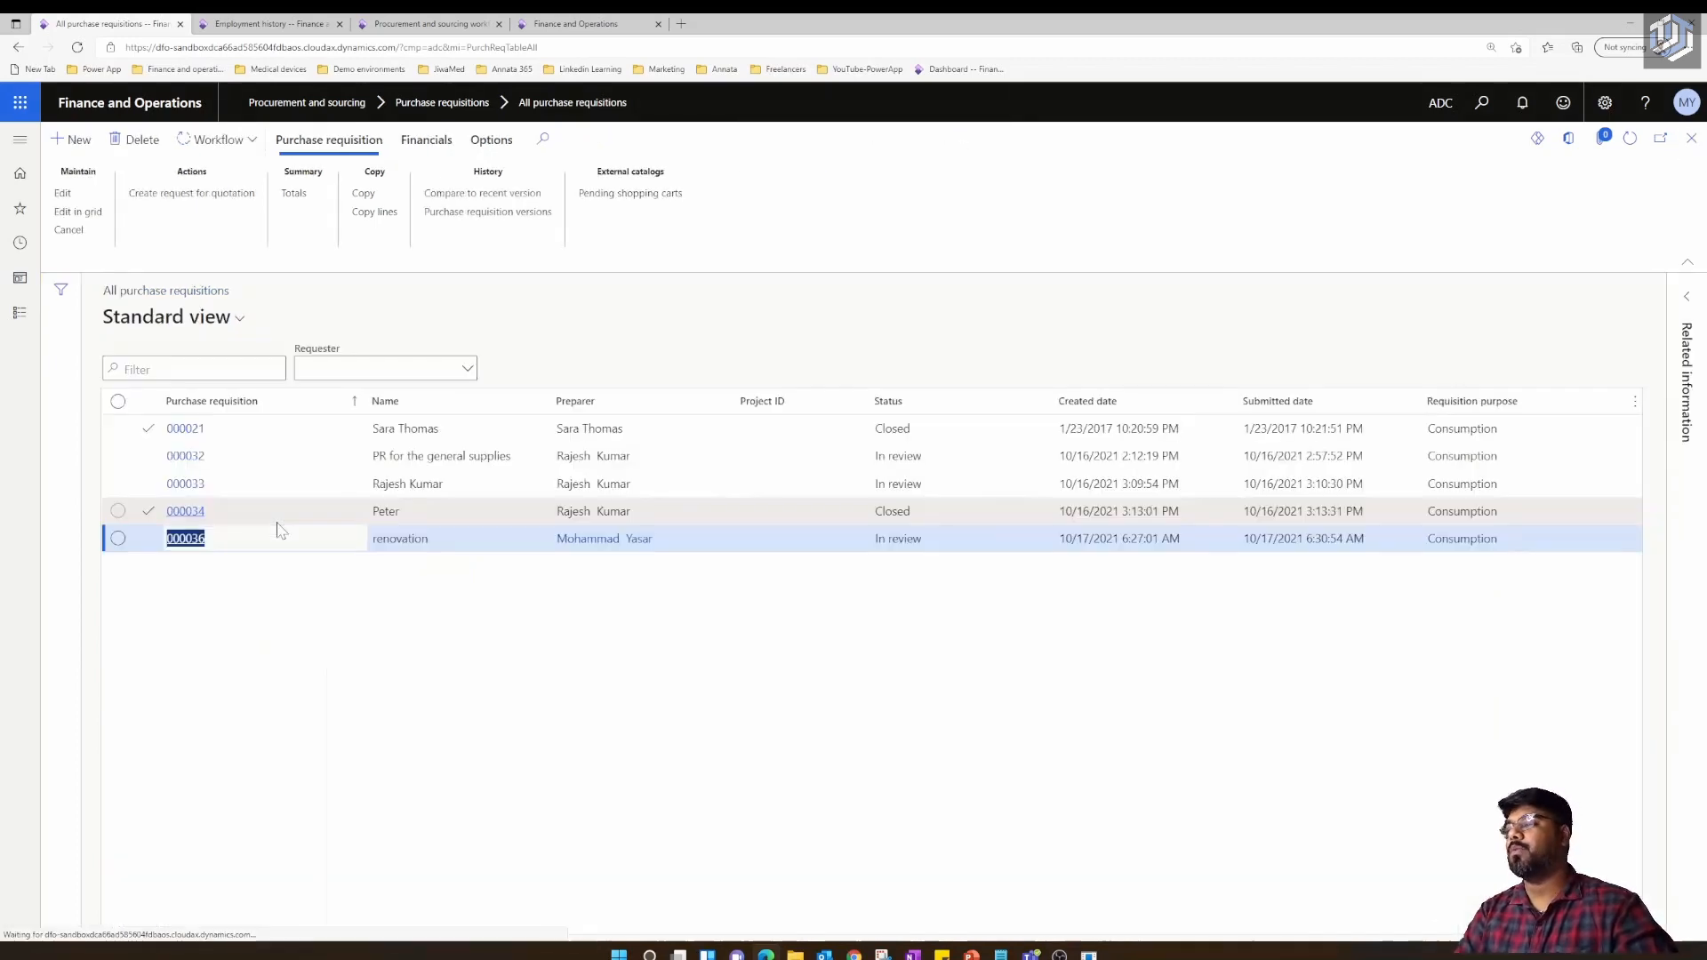
left_click(75, 147)
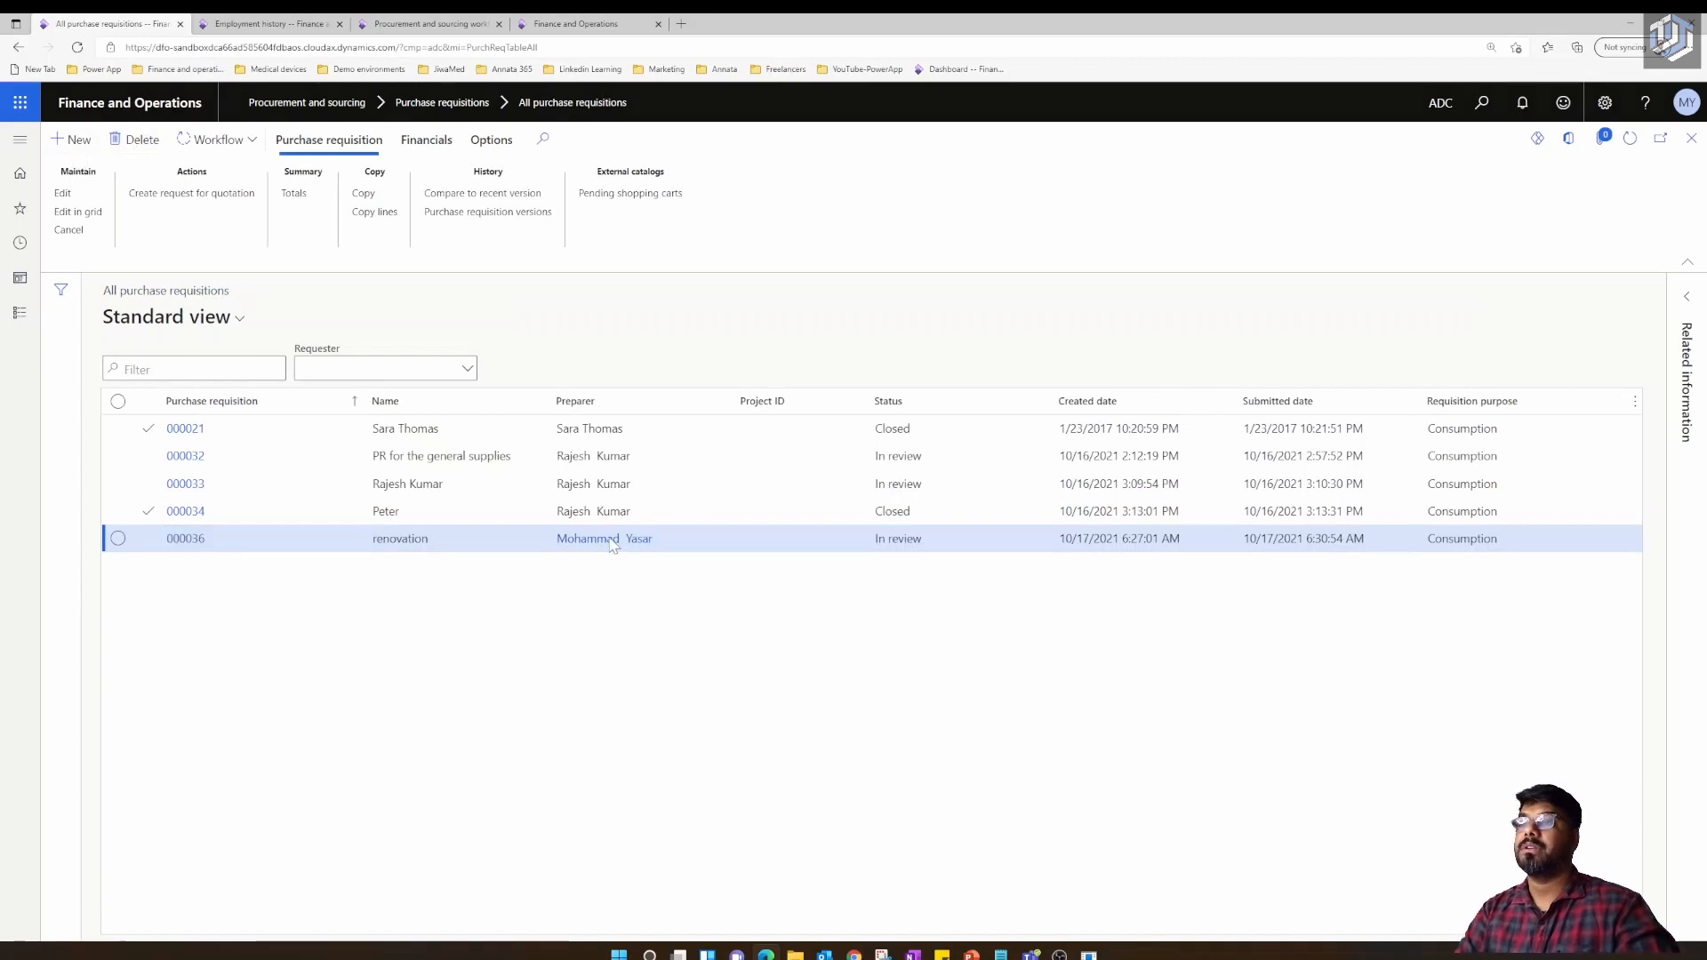
left_click(1431, 228)
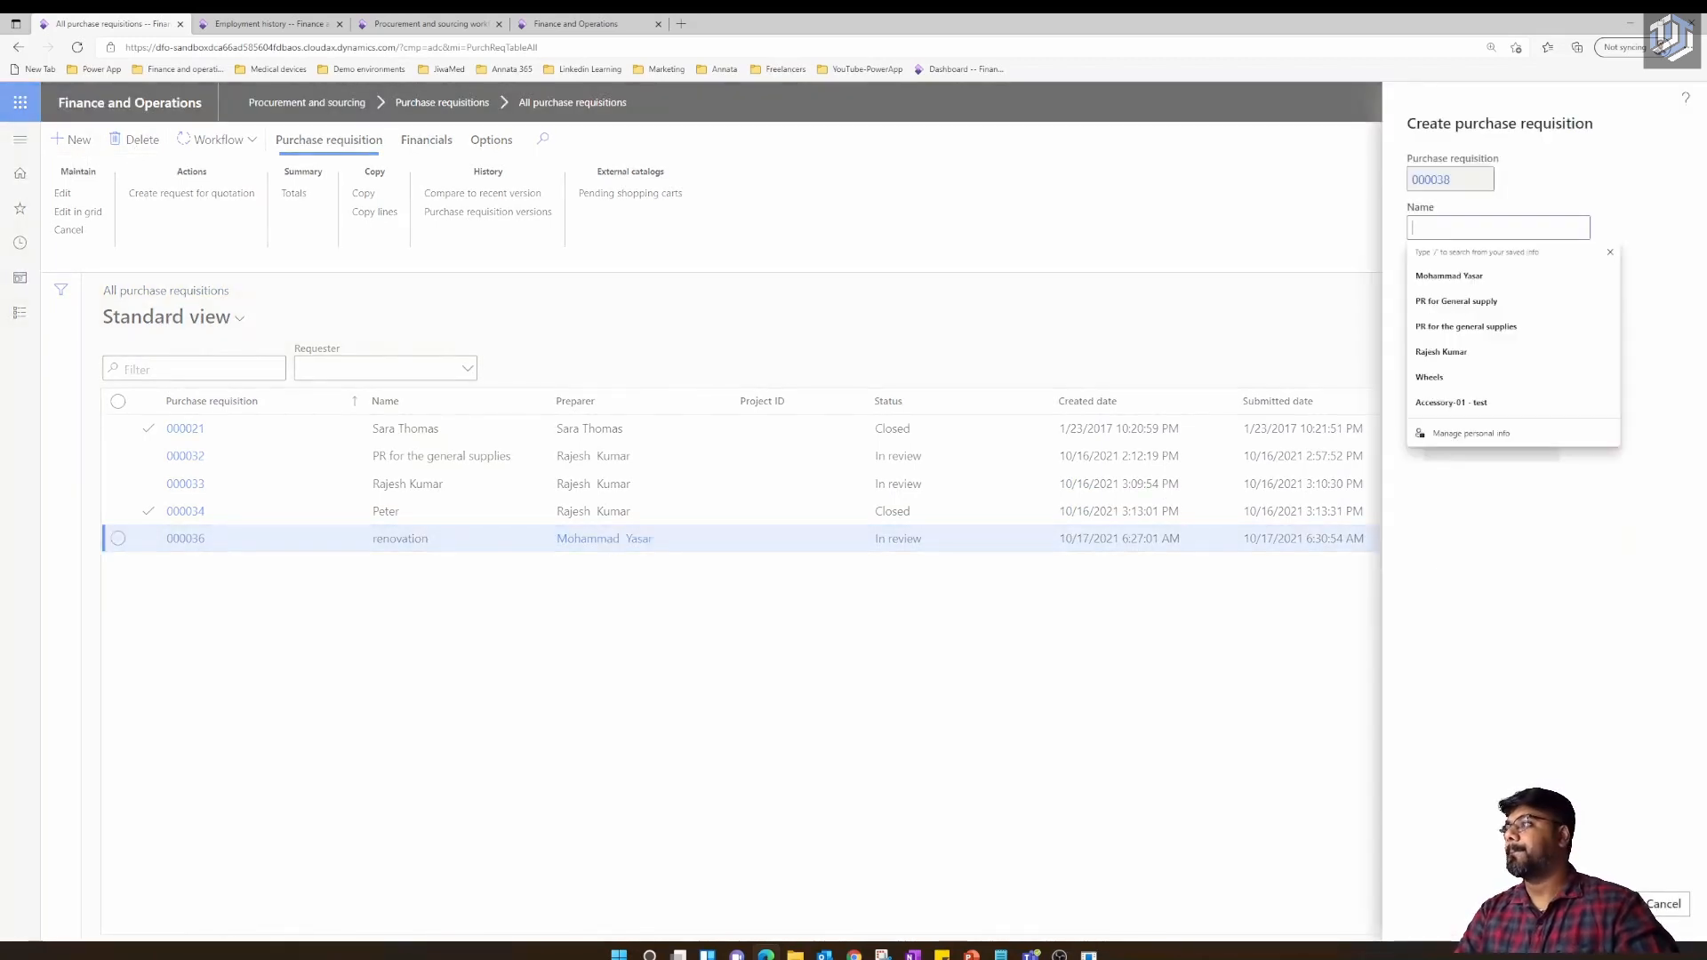
type("general")
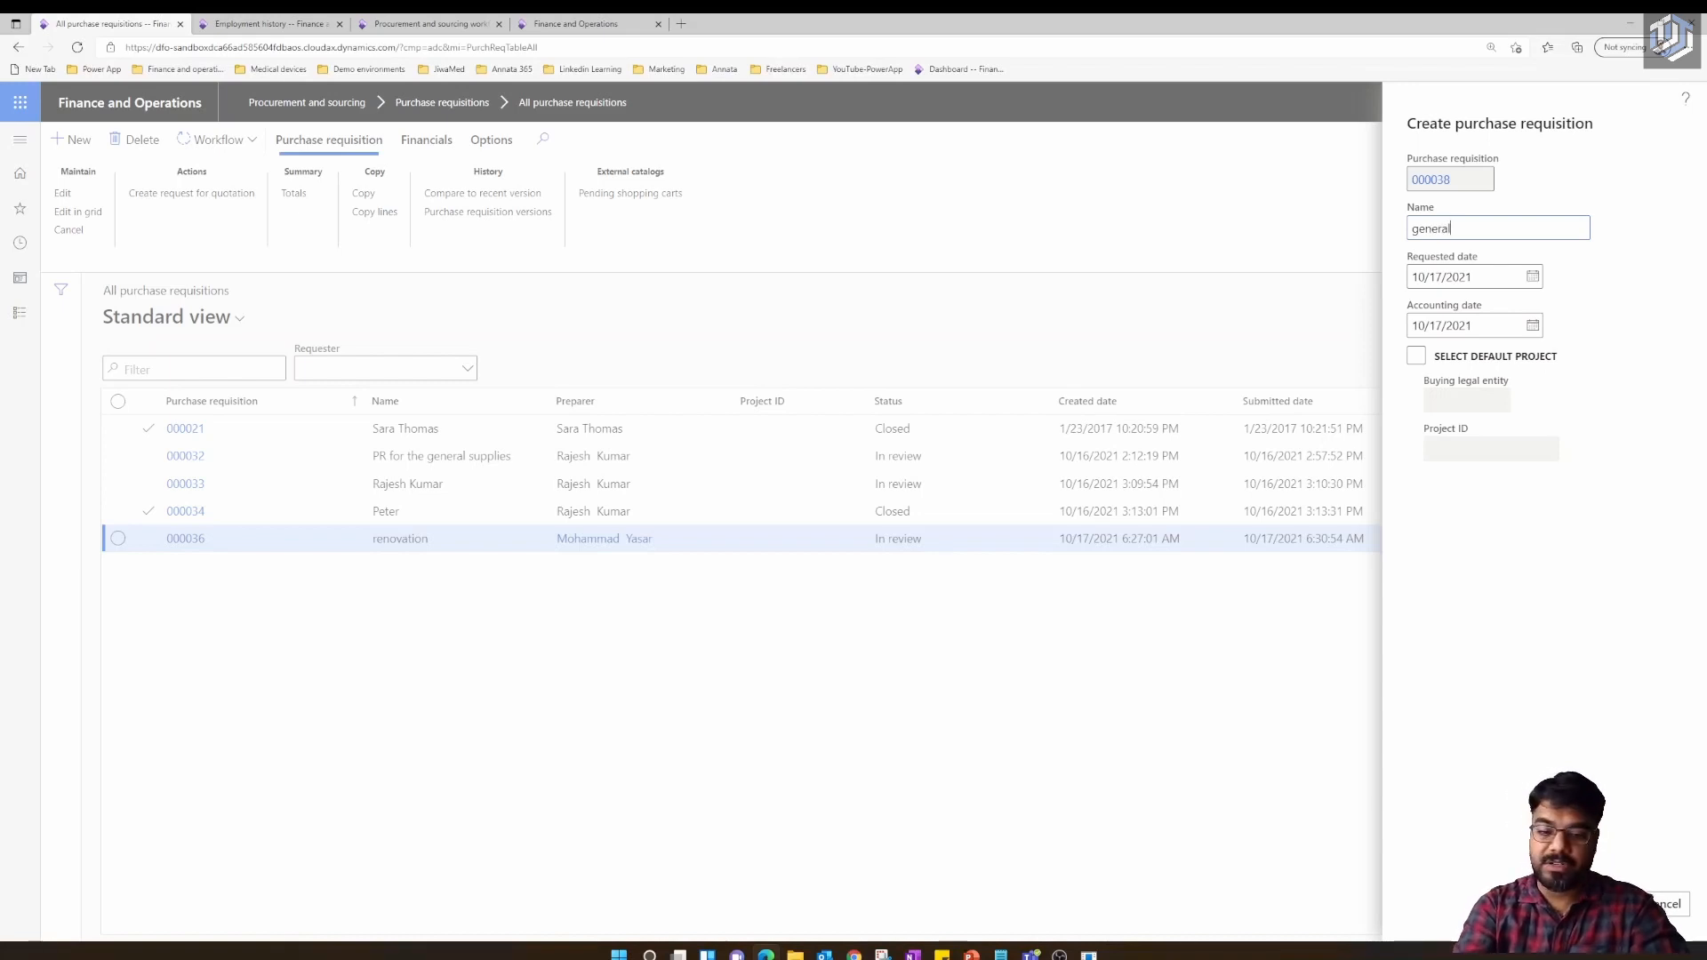
type(" Supplies")
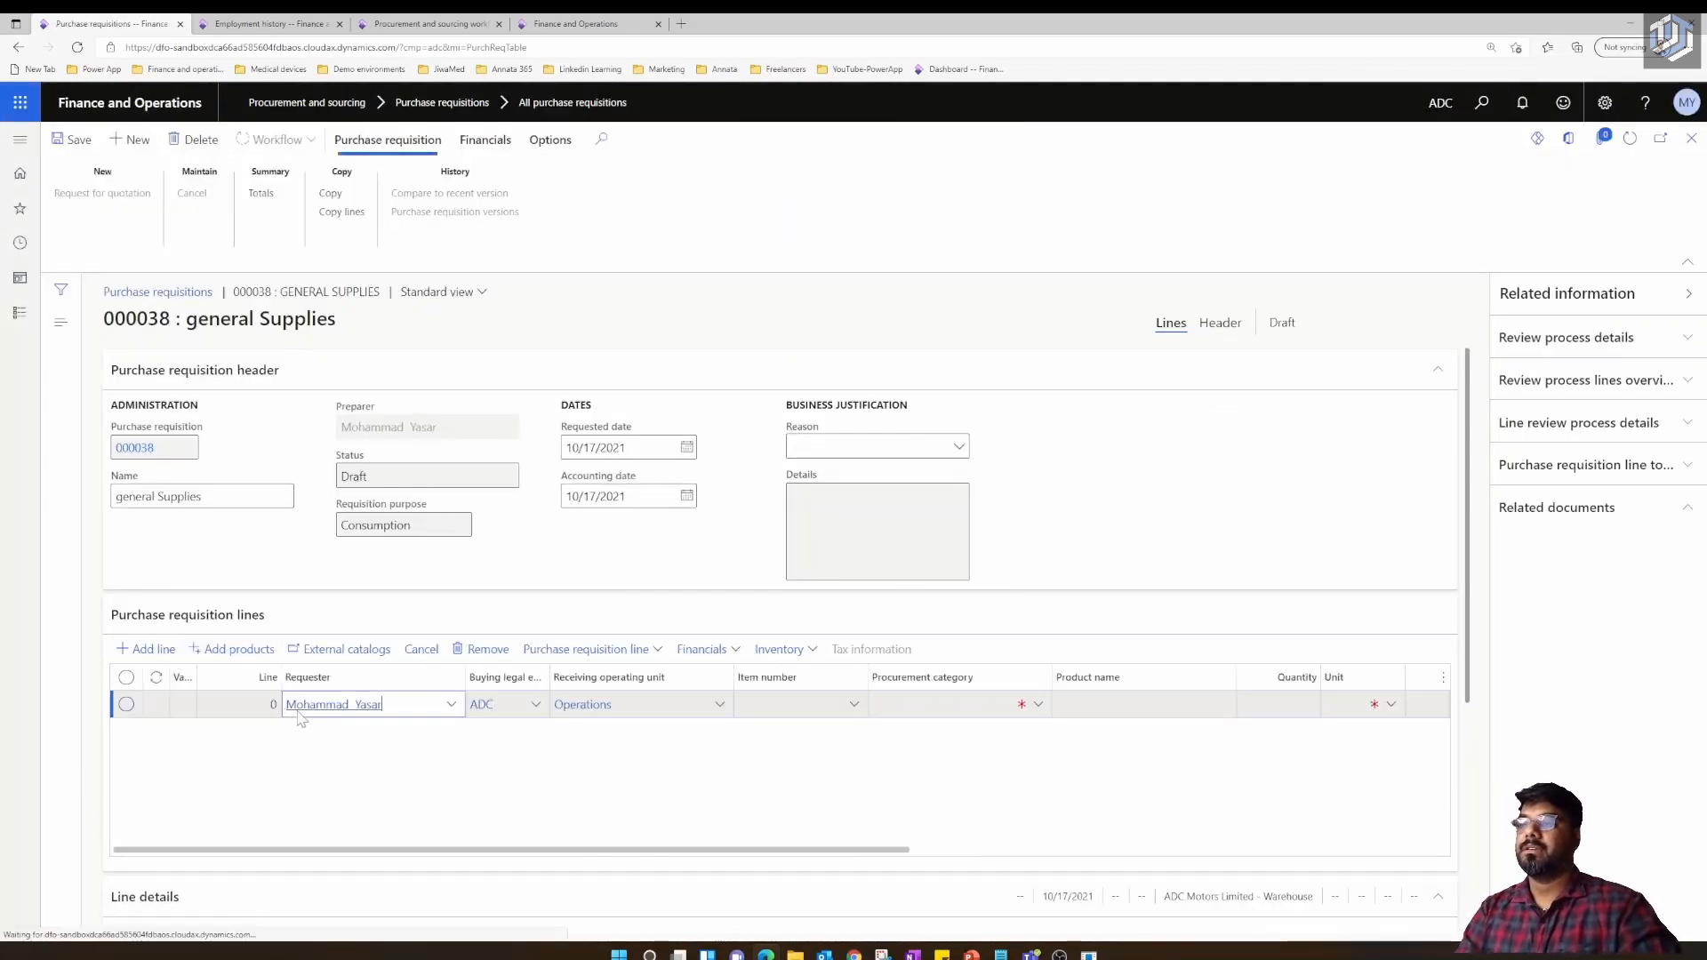
Check which buying legal entities and item numbers are available for the requisition line
left_click(535, 712)
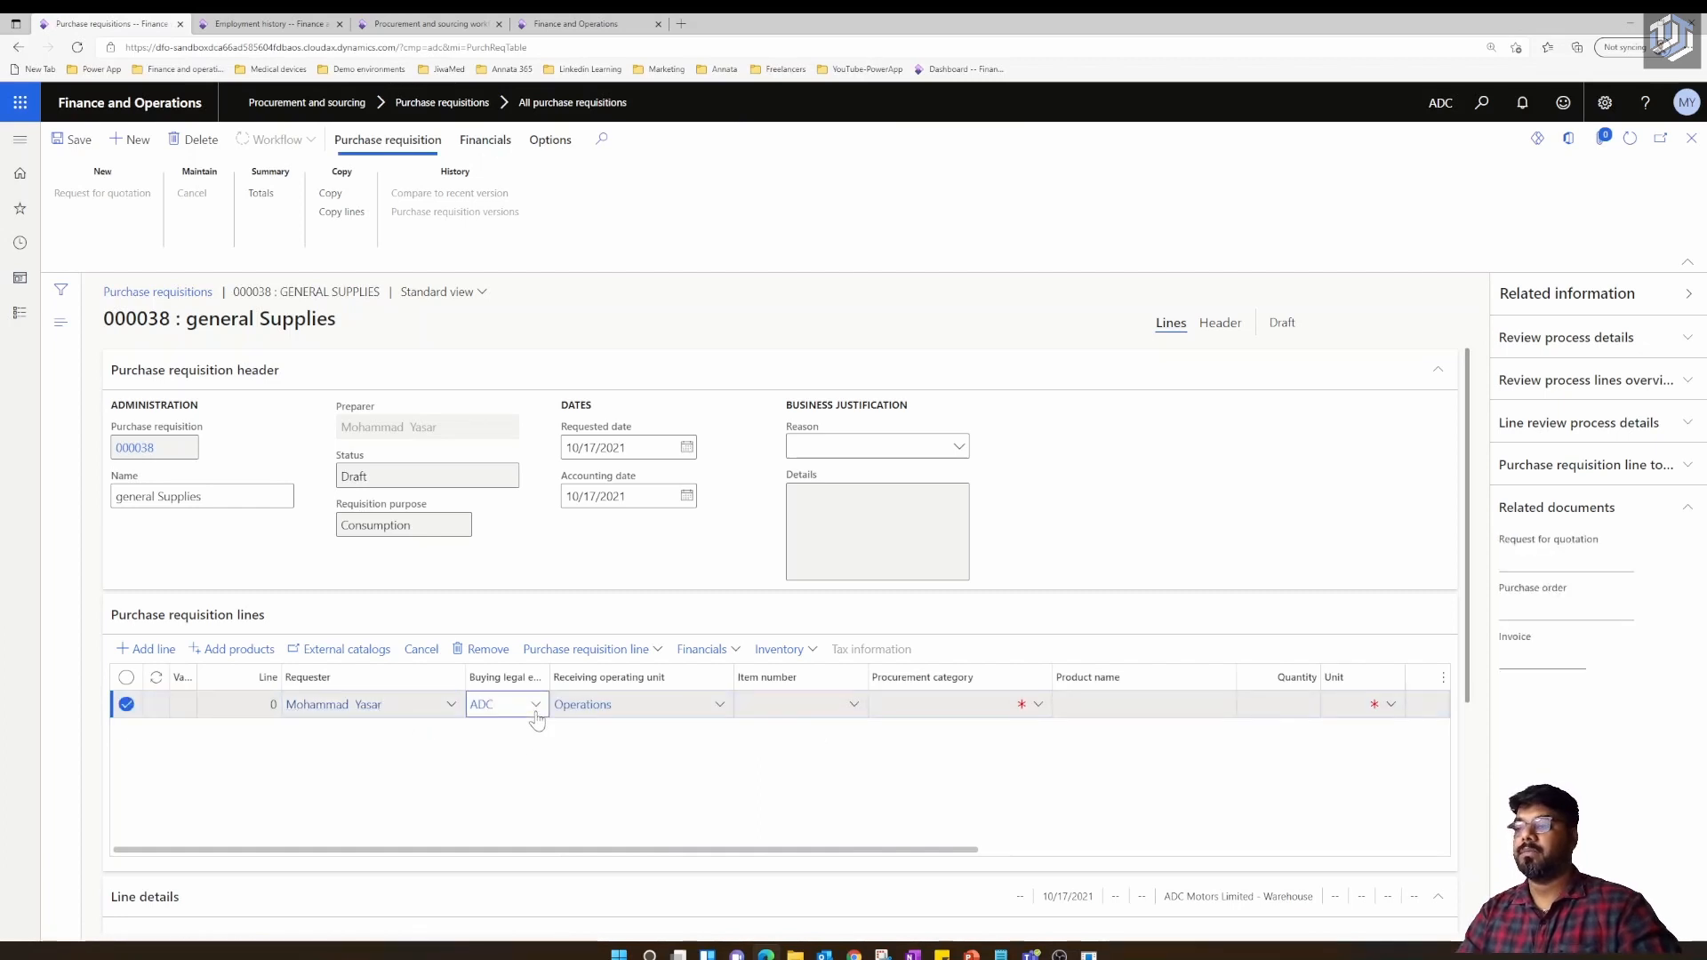
left_click(535, 706)
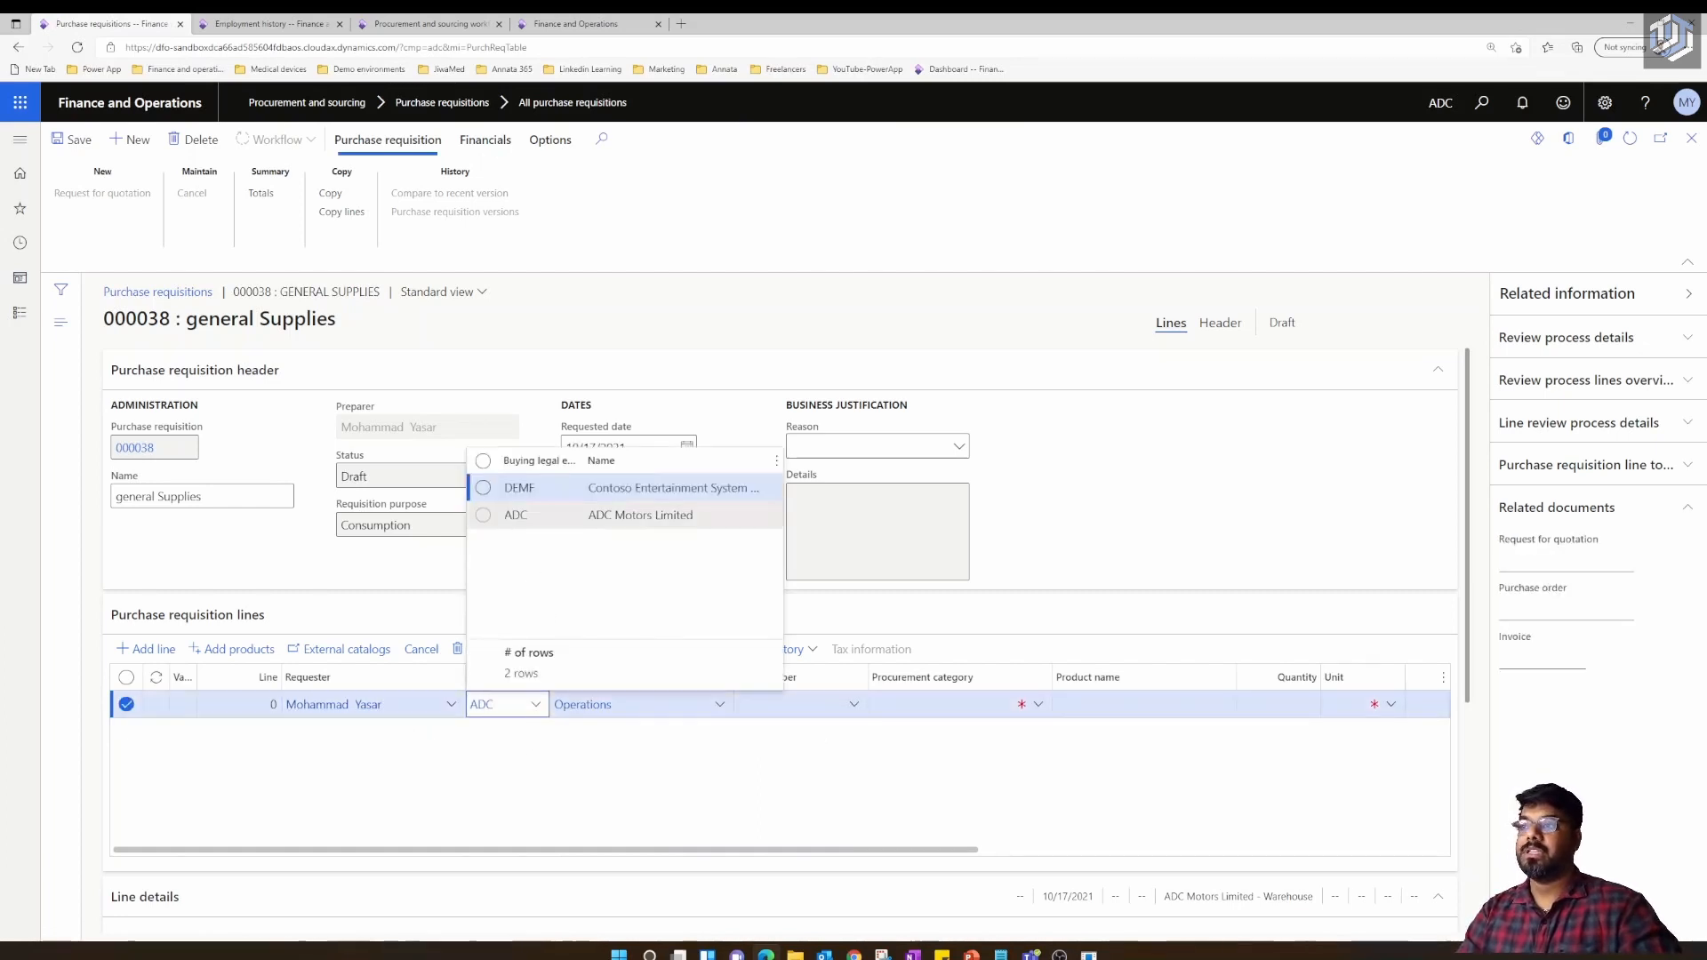
left_click(525, 831)
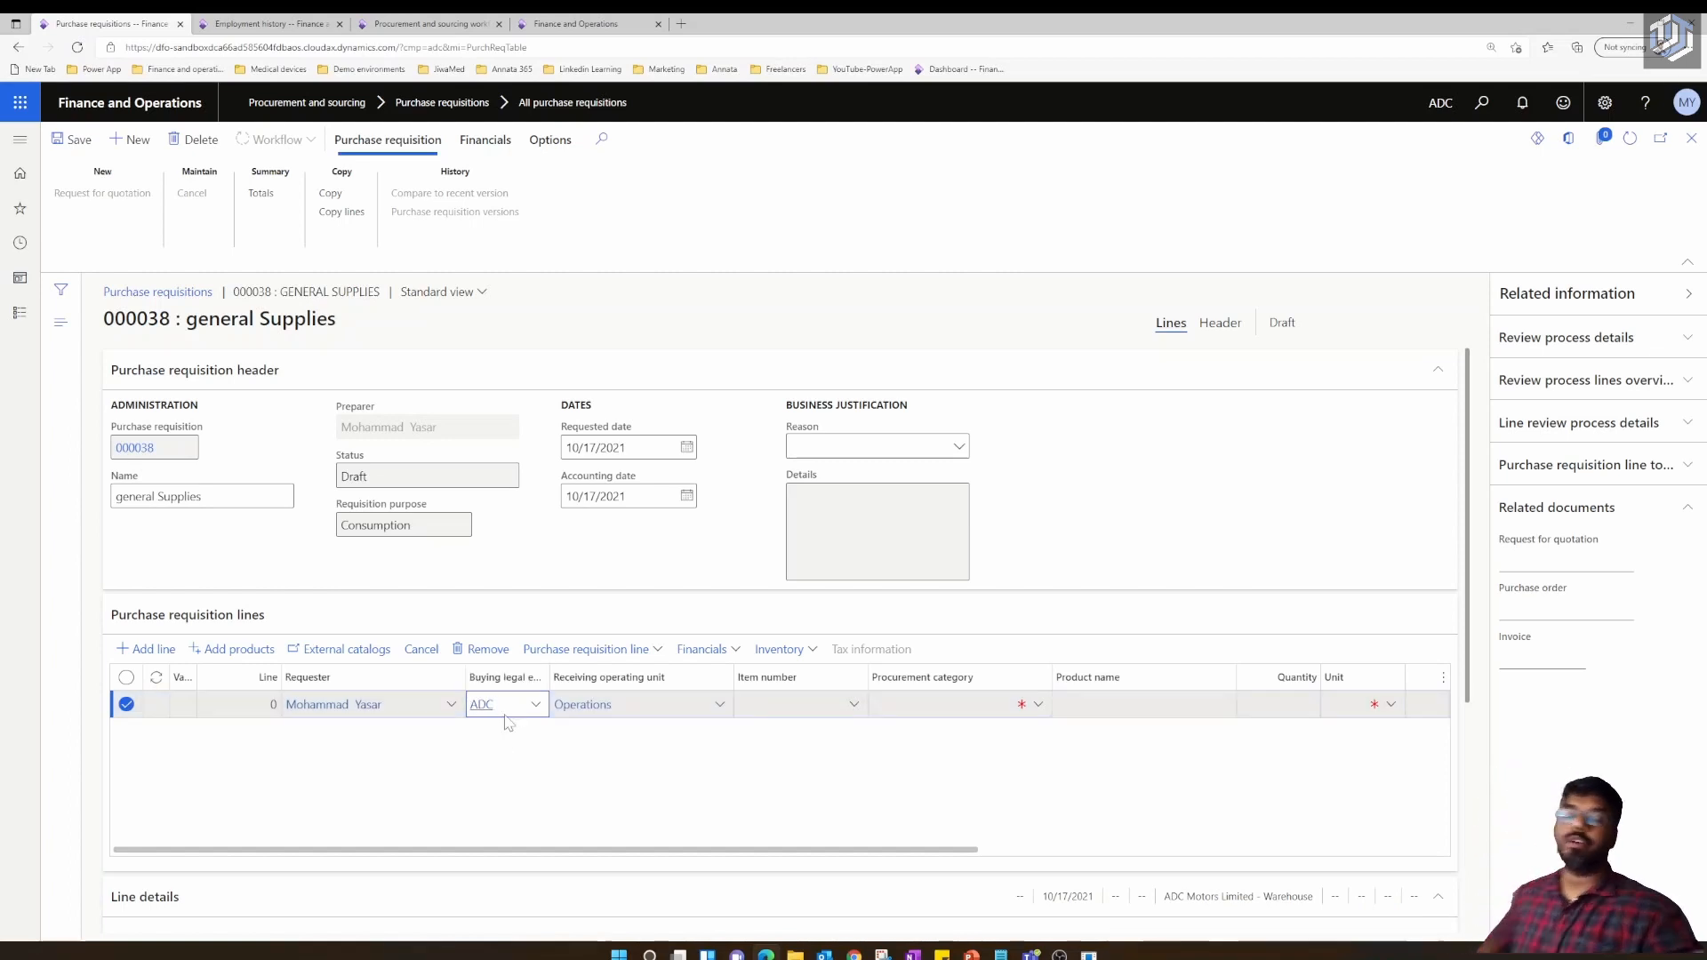
mouse_move(507, 723)
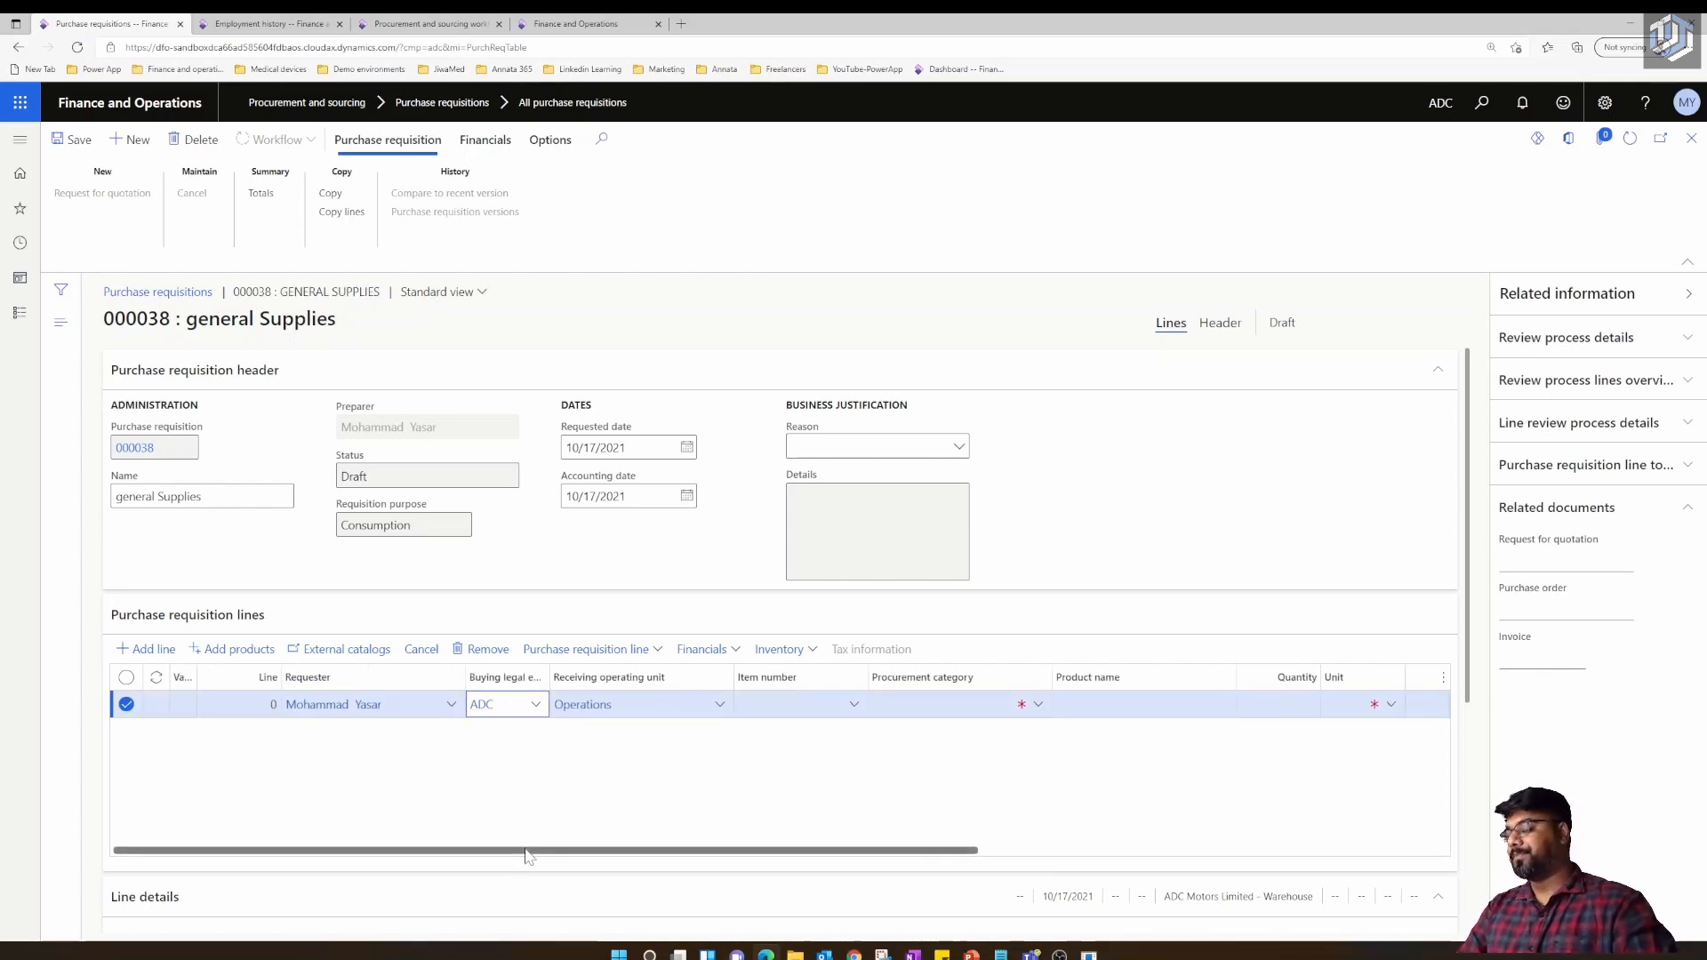
left_click(850, 708)
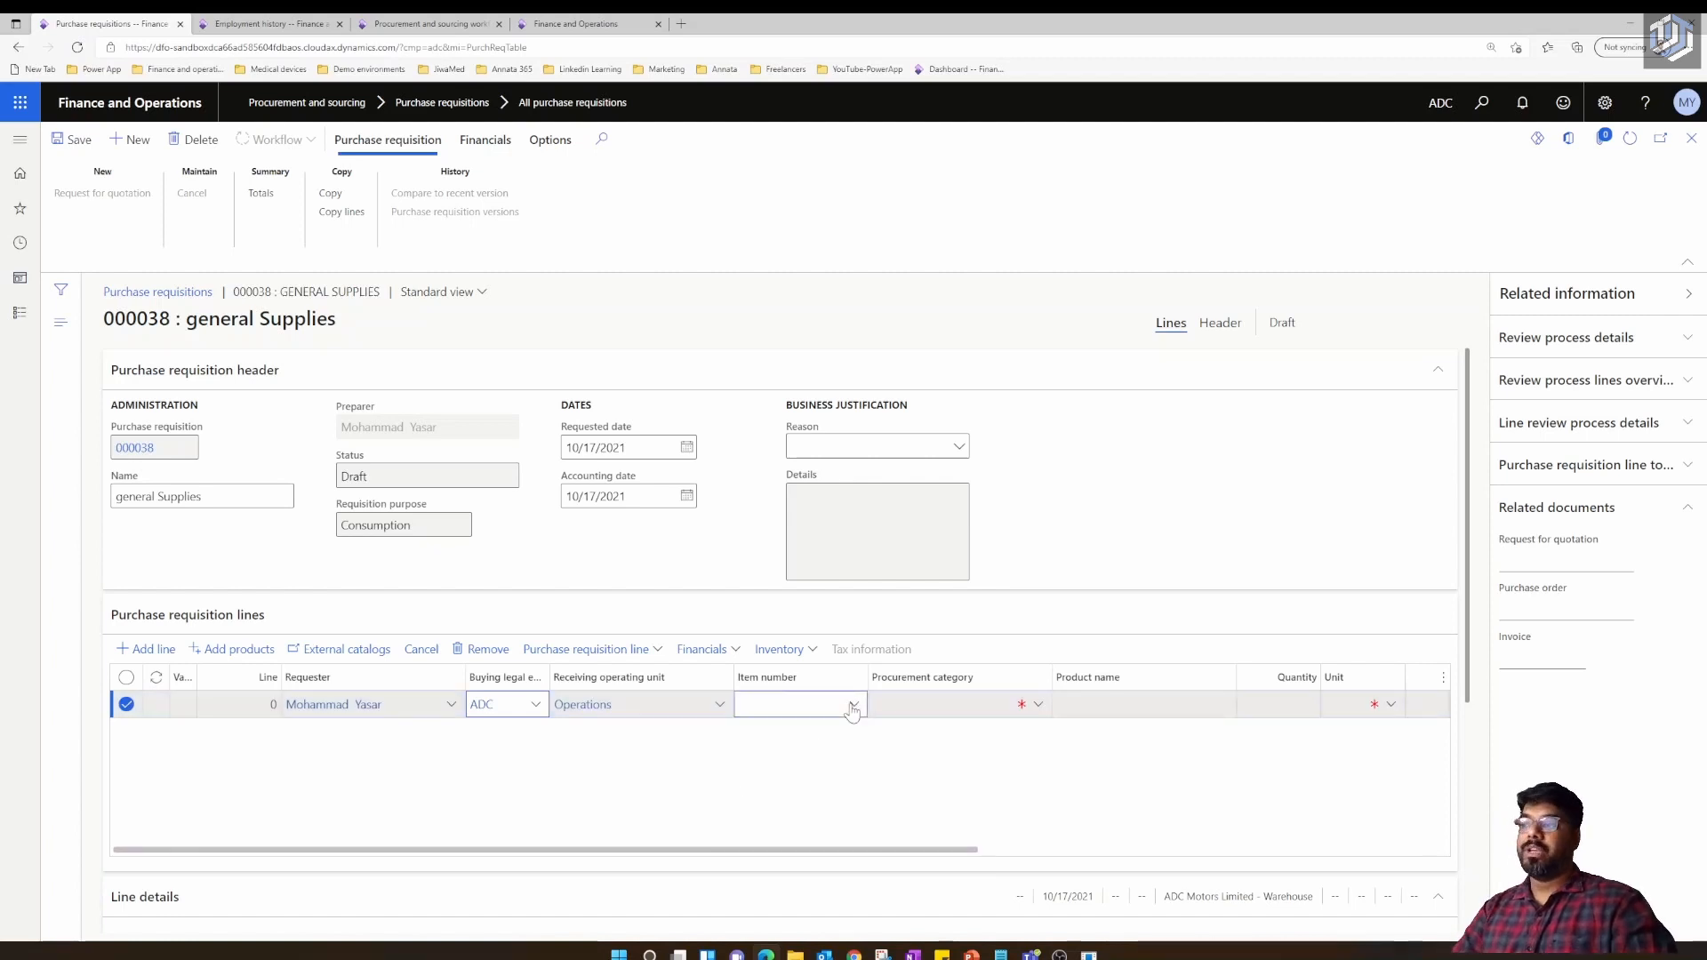
left_click(851, 707)
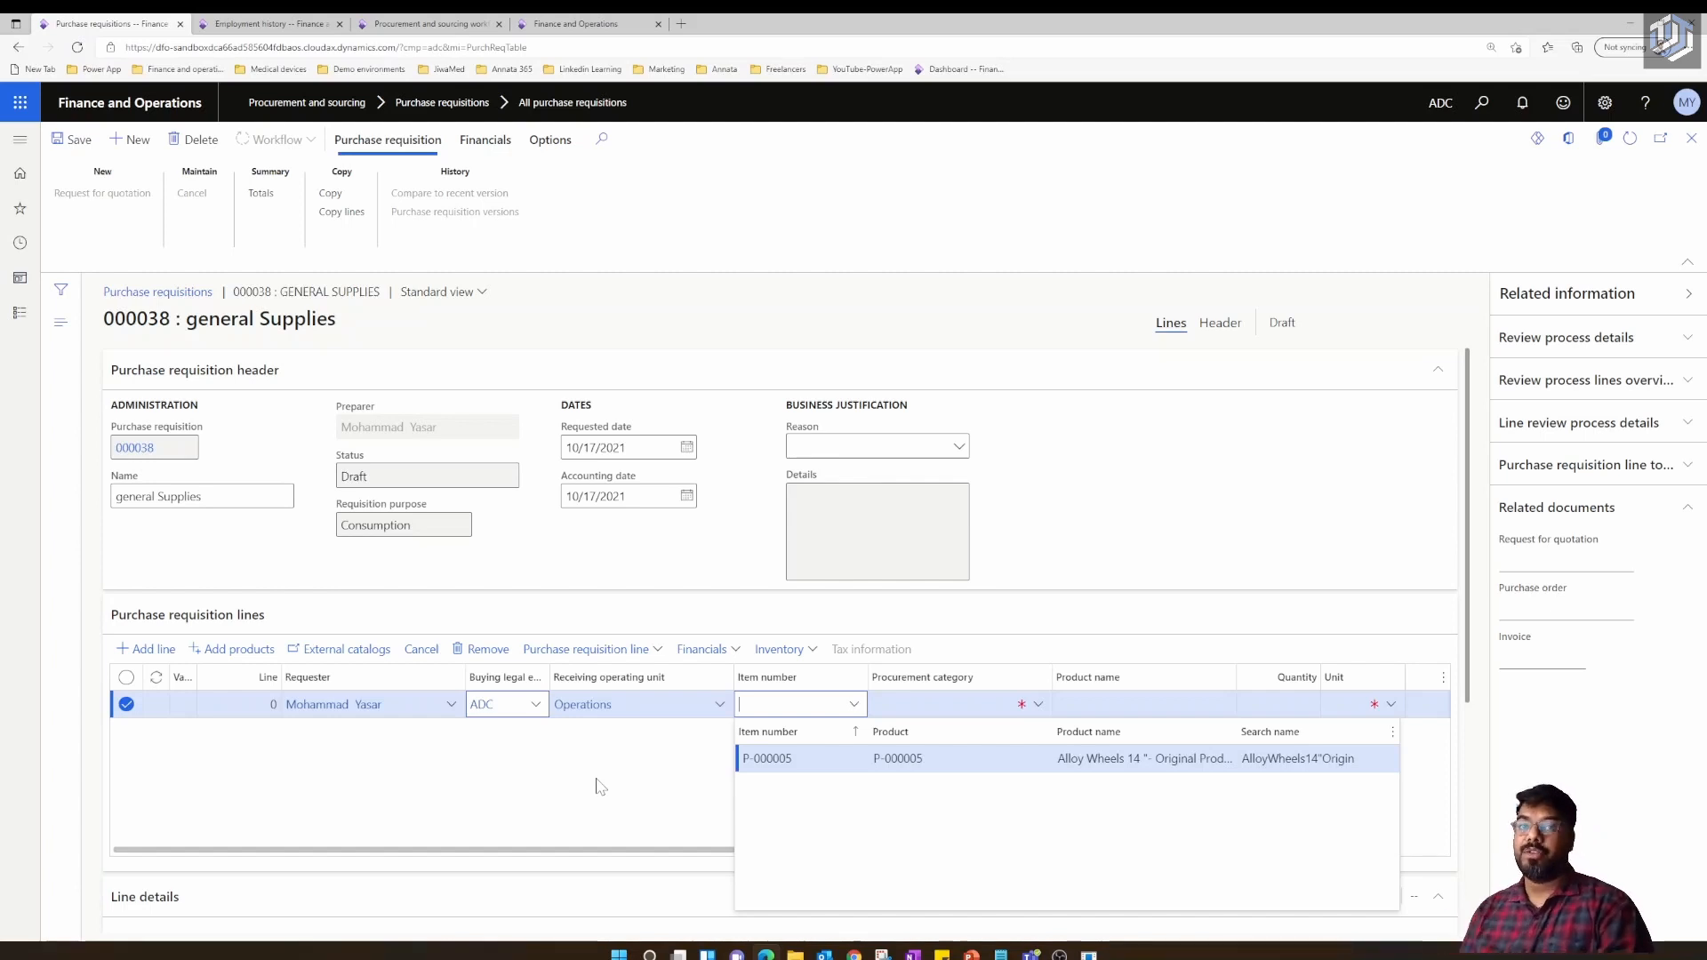
left_click(709, 768)
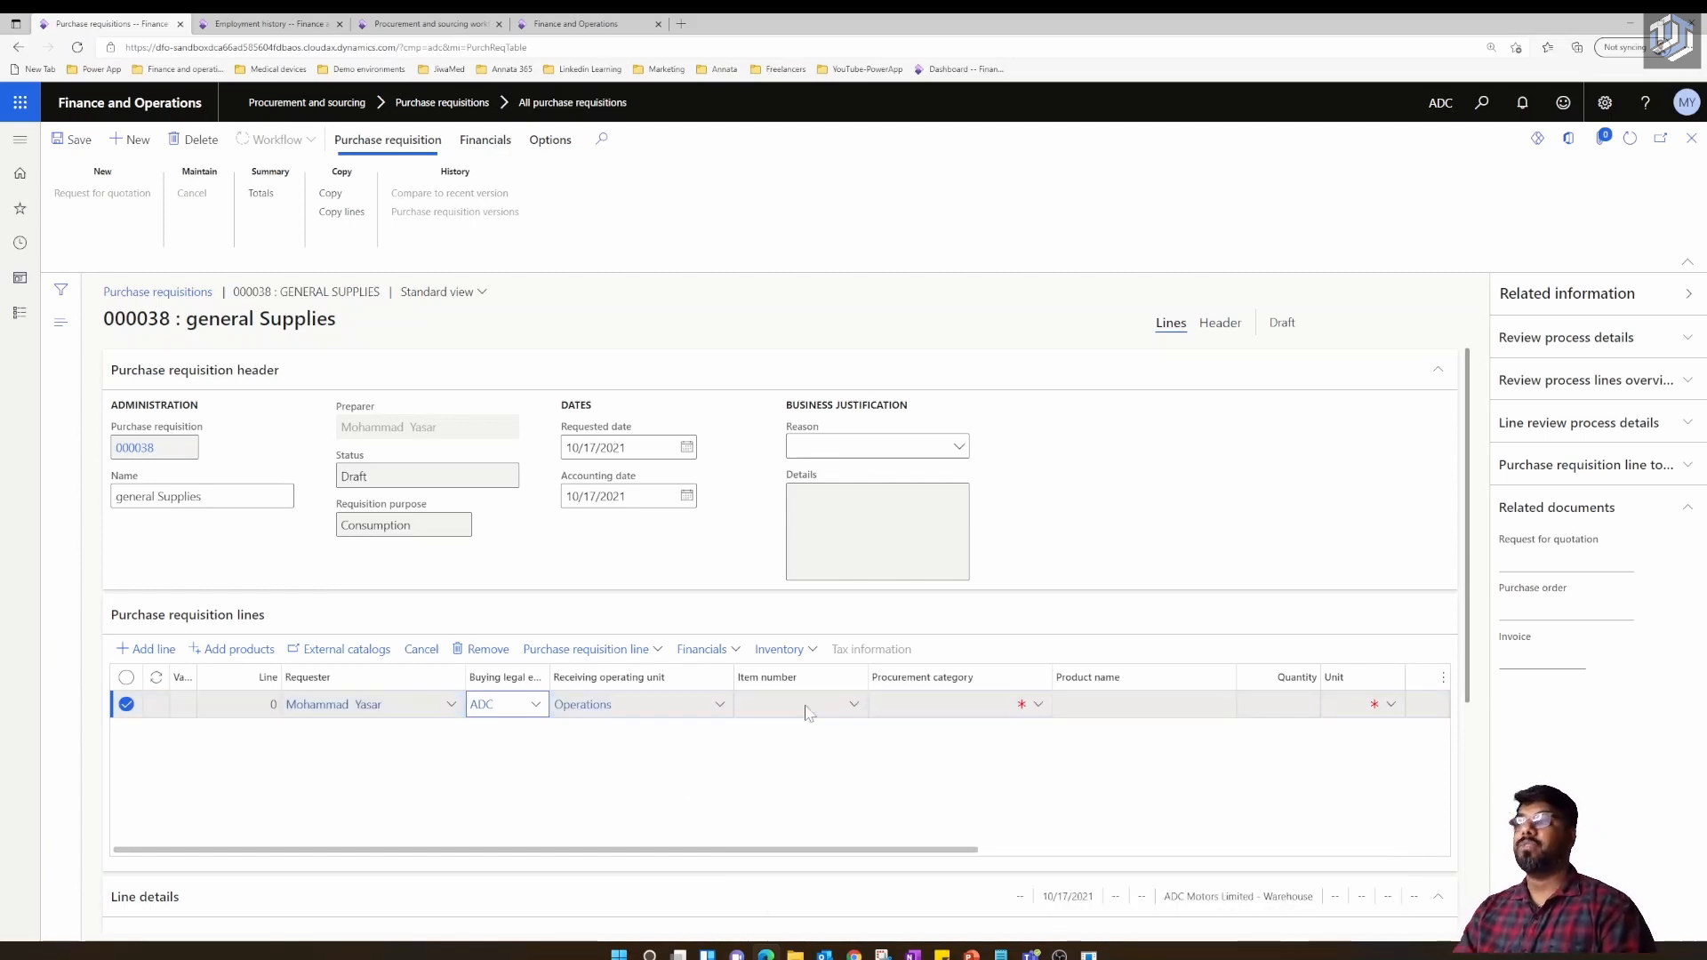
Go to the released products in Product information management and review the product categories of item P-000005
left_click(267, 24)
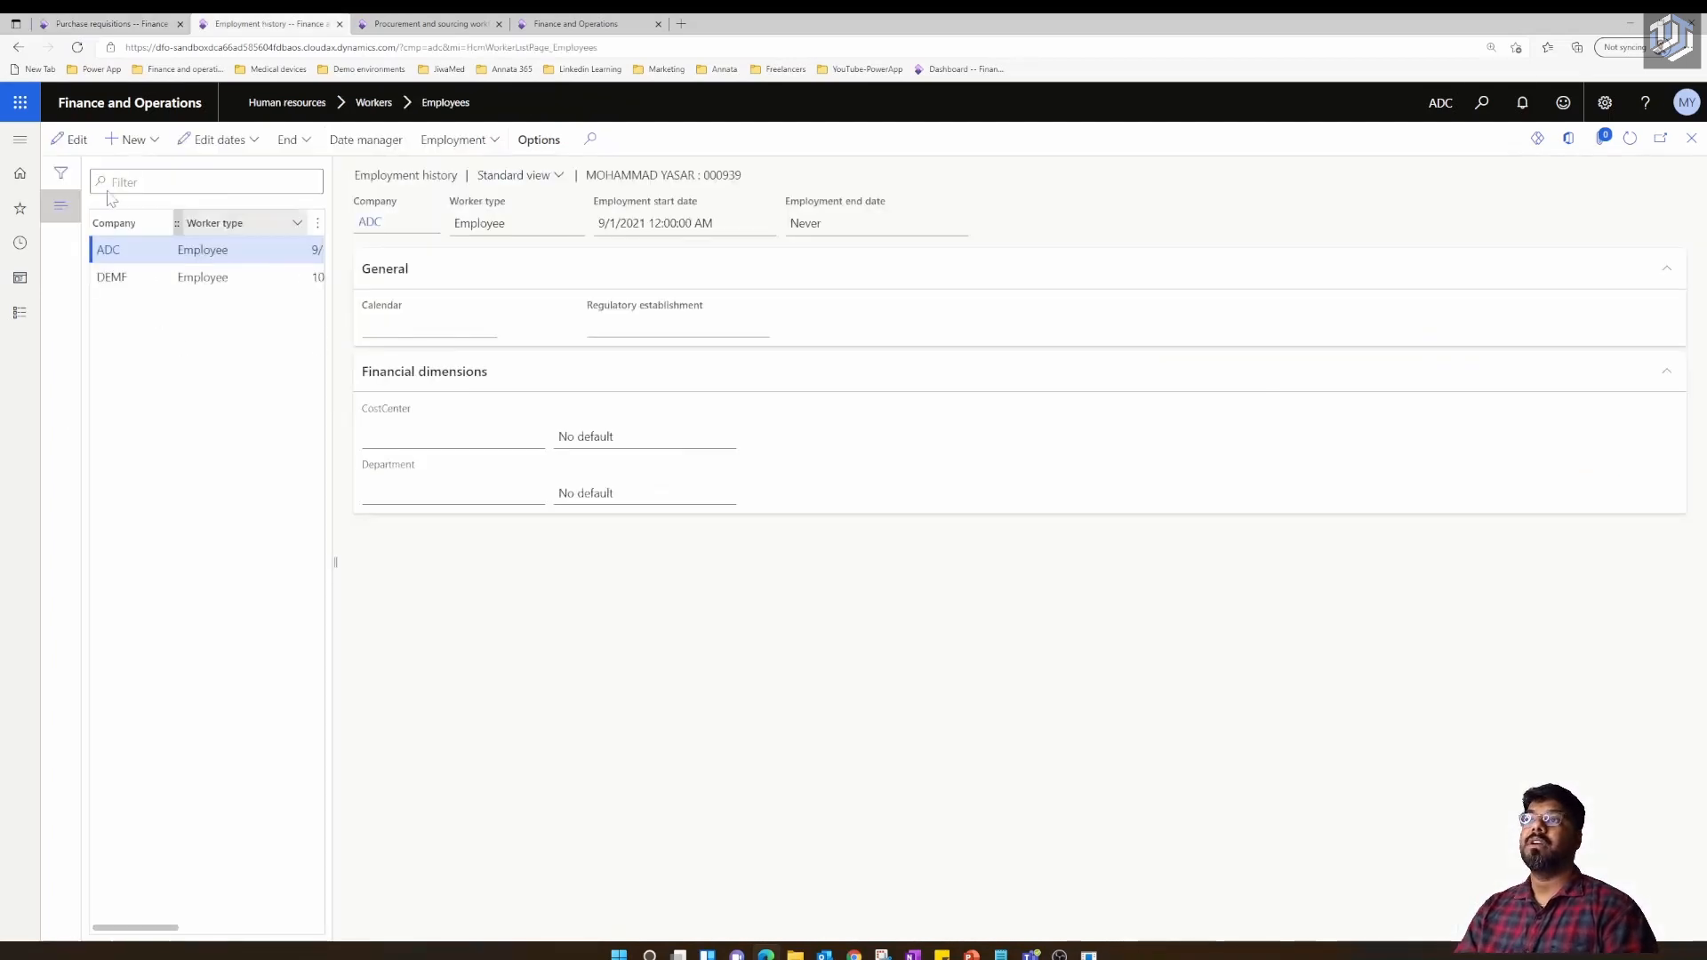
left_click(20, 140)
scroll(53, 462, "down", 5)
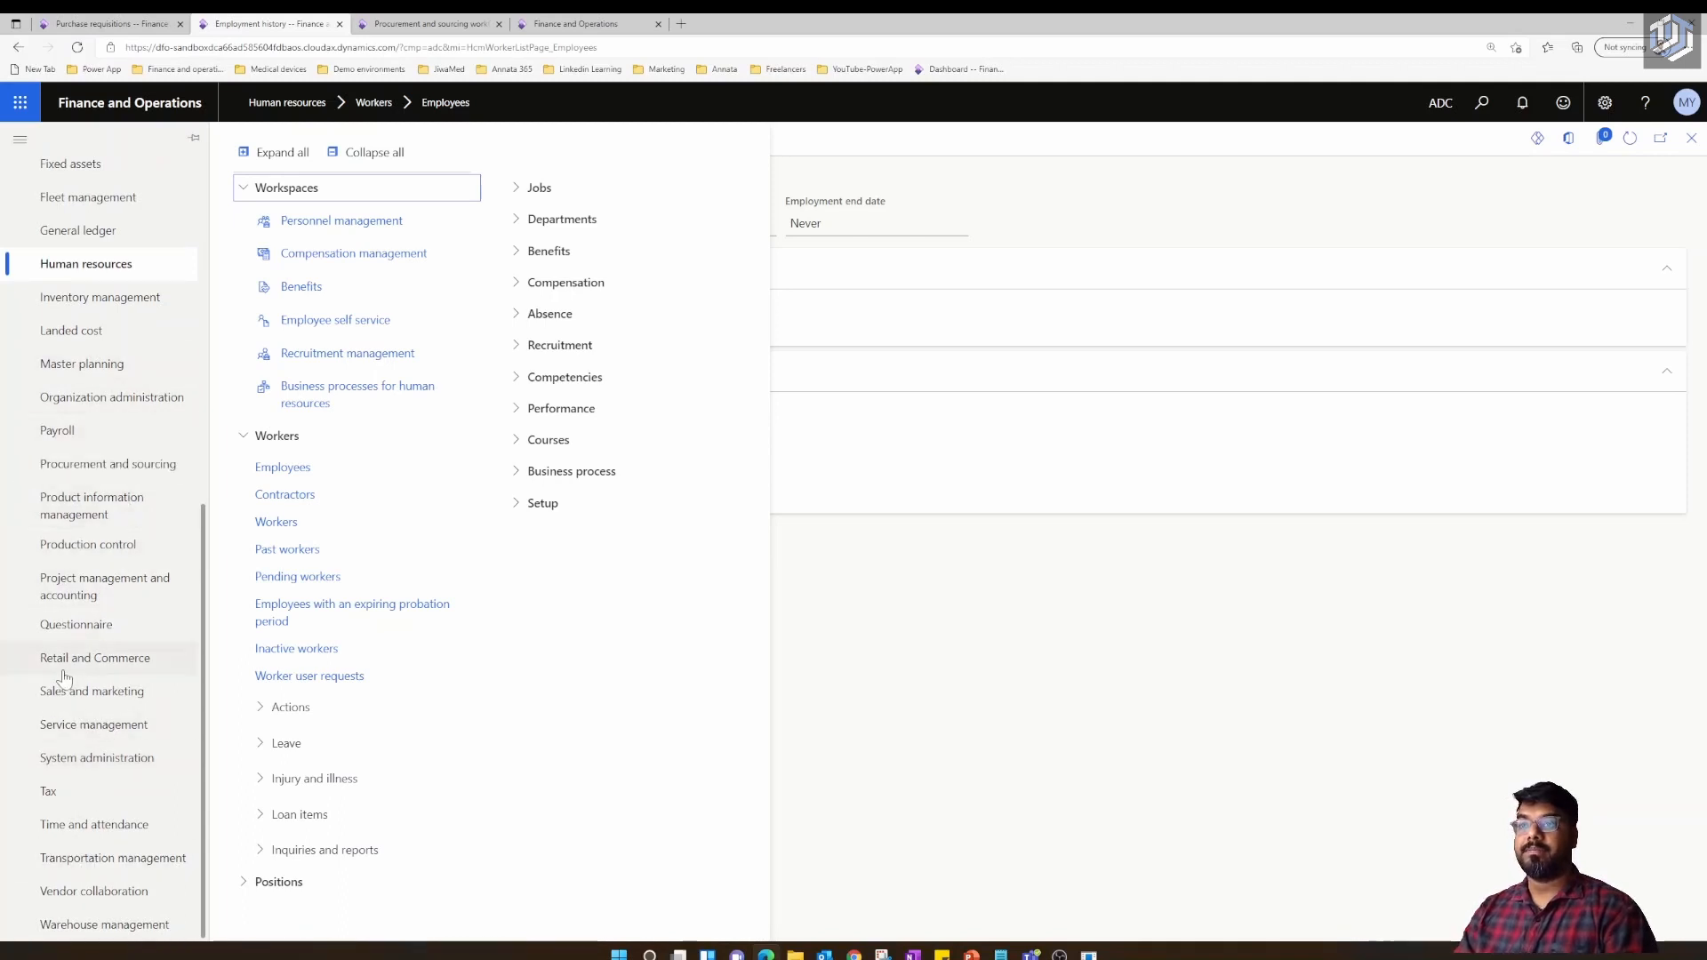
left_click(93, 512)
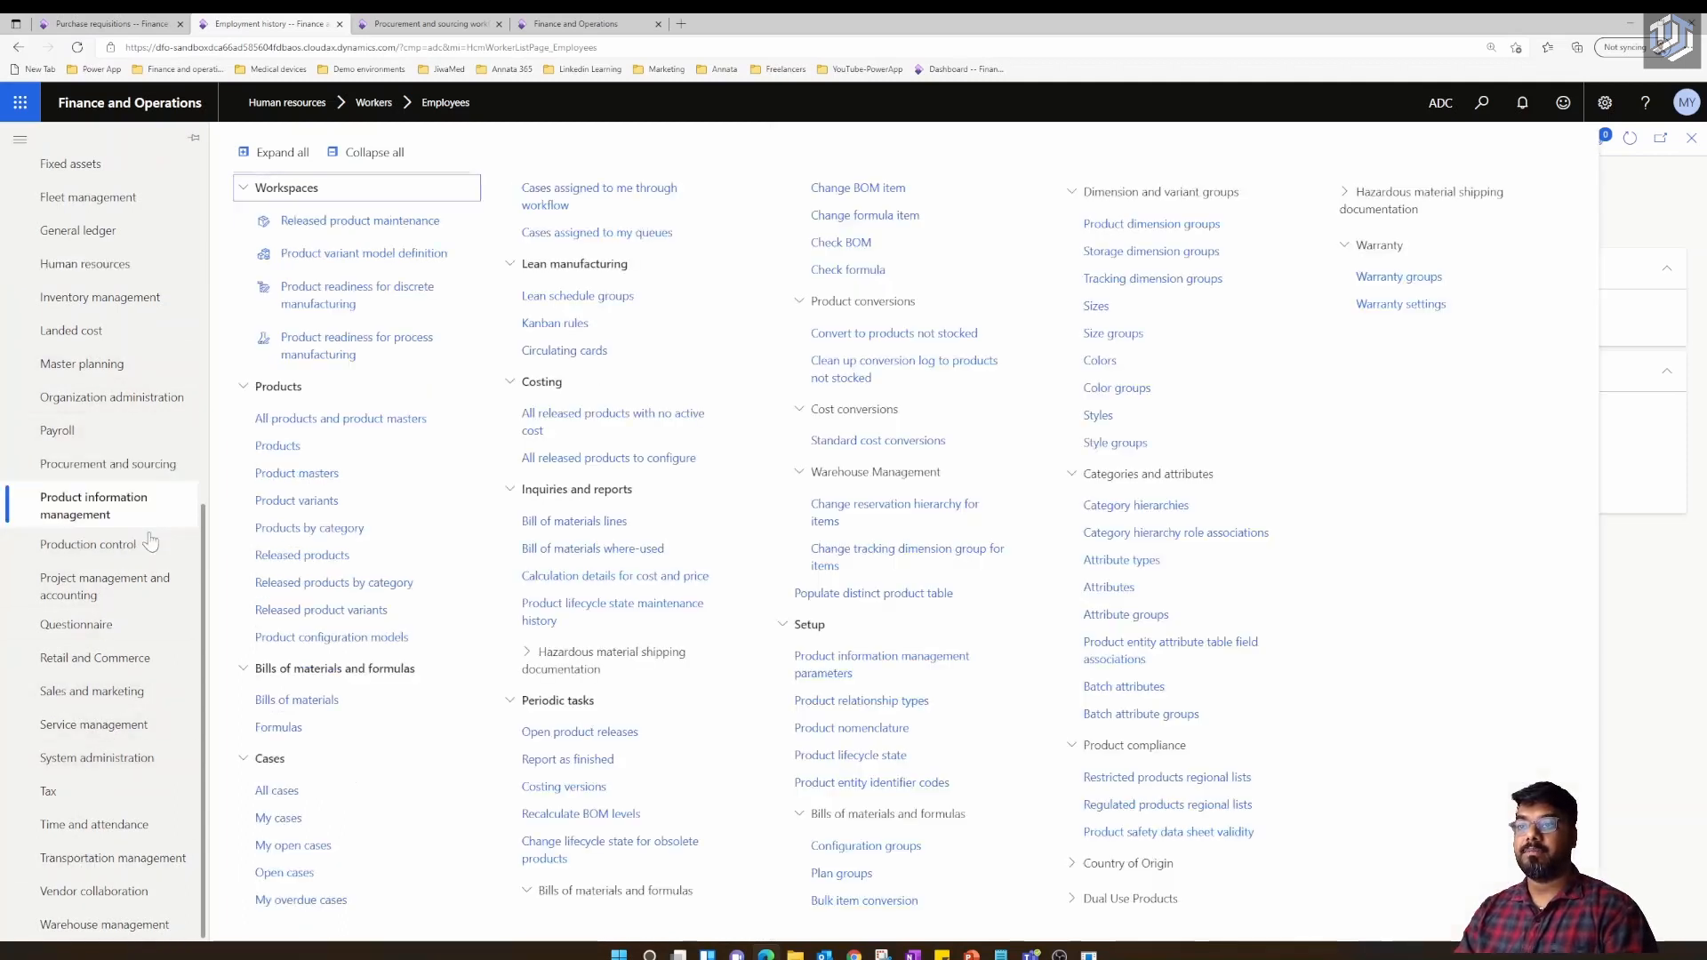
left_click(295, 555)
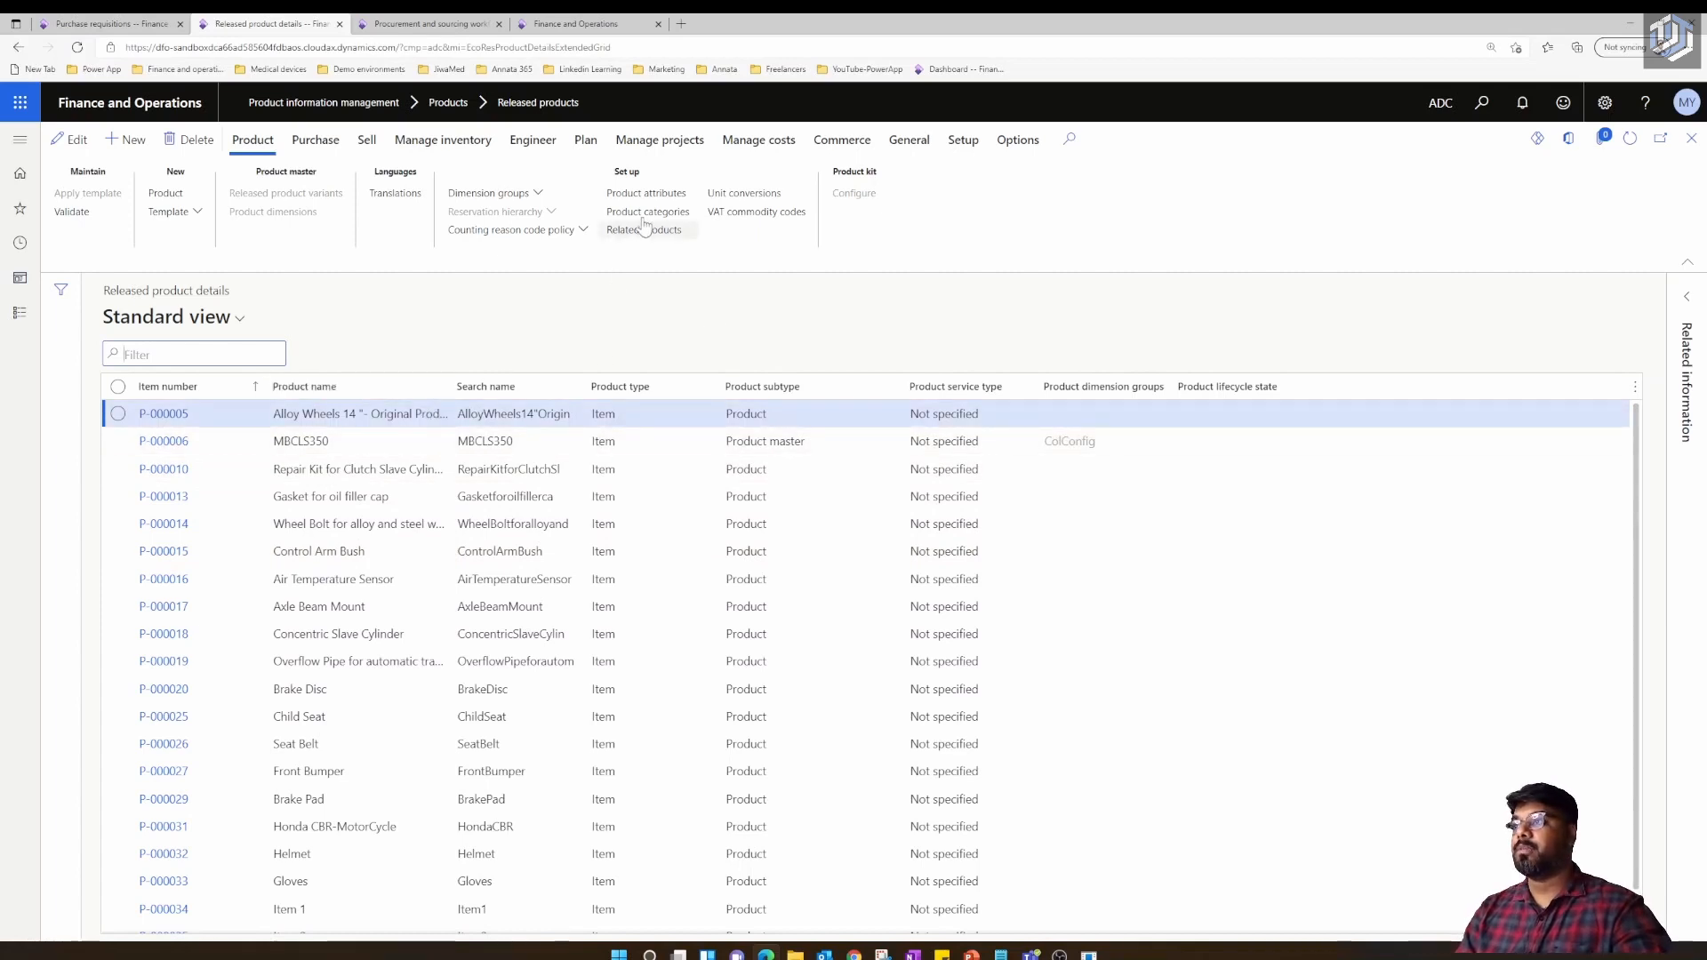
left_click(648, 213)
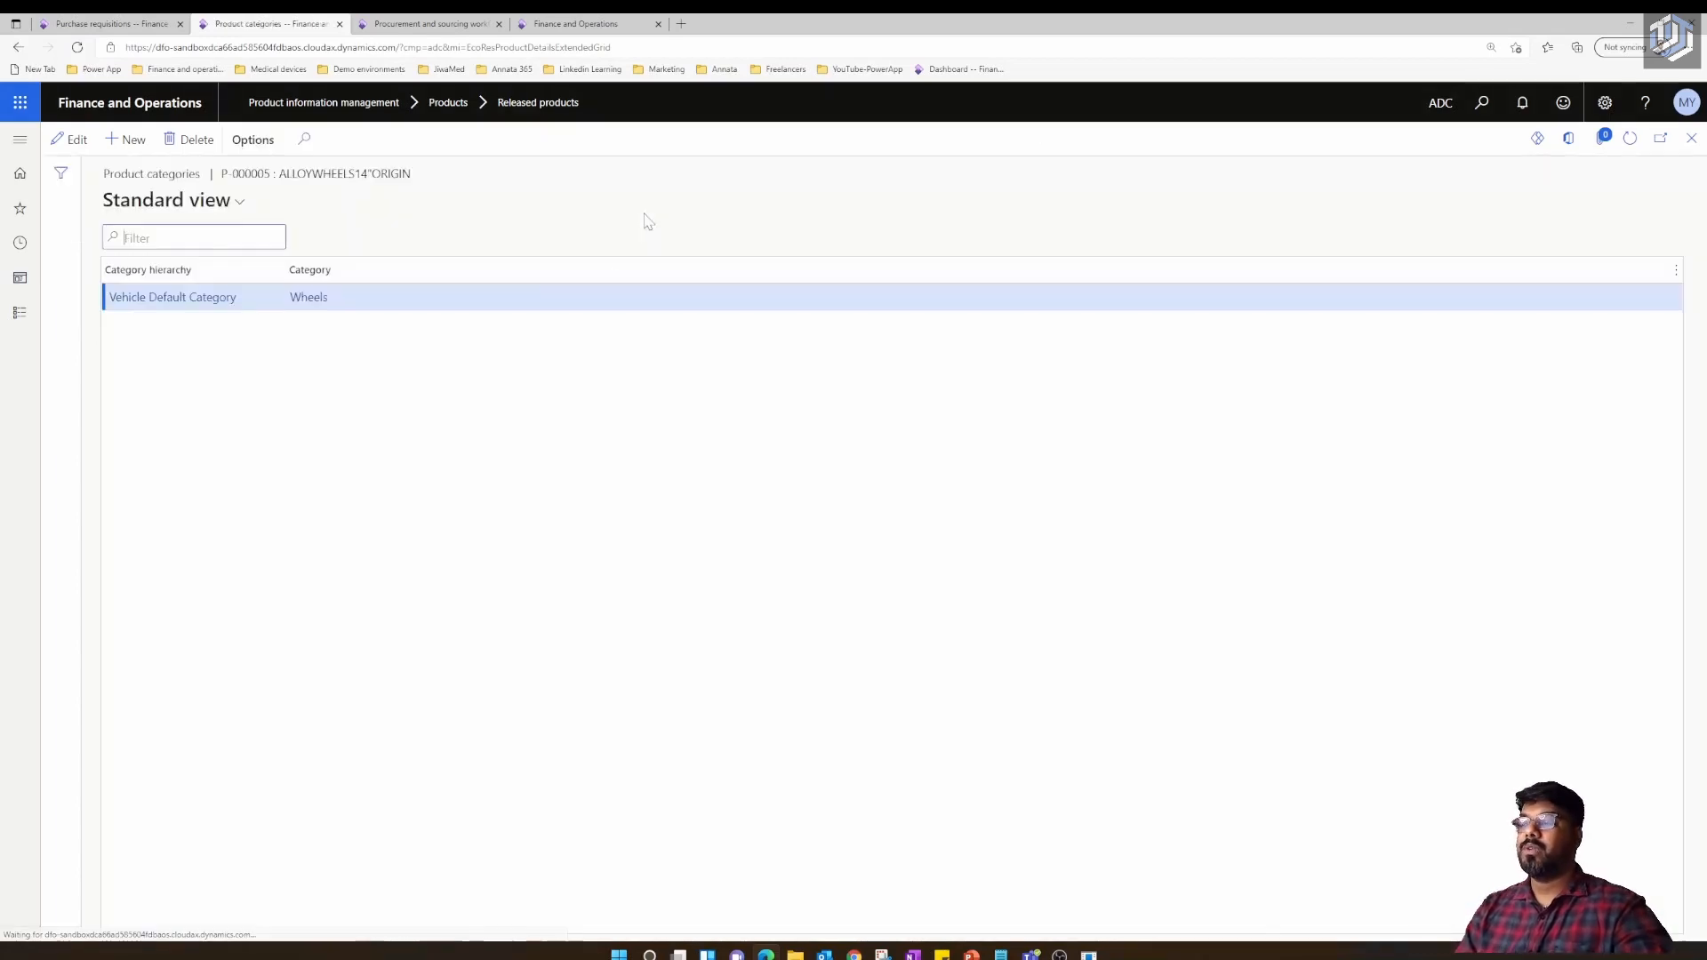
left_click(1691, 138)
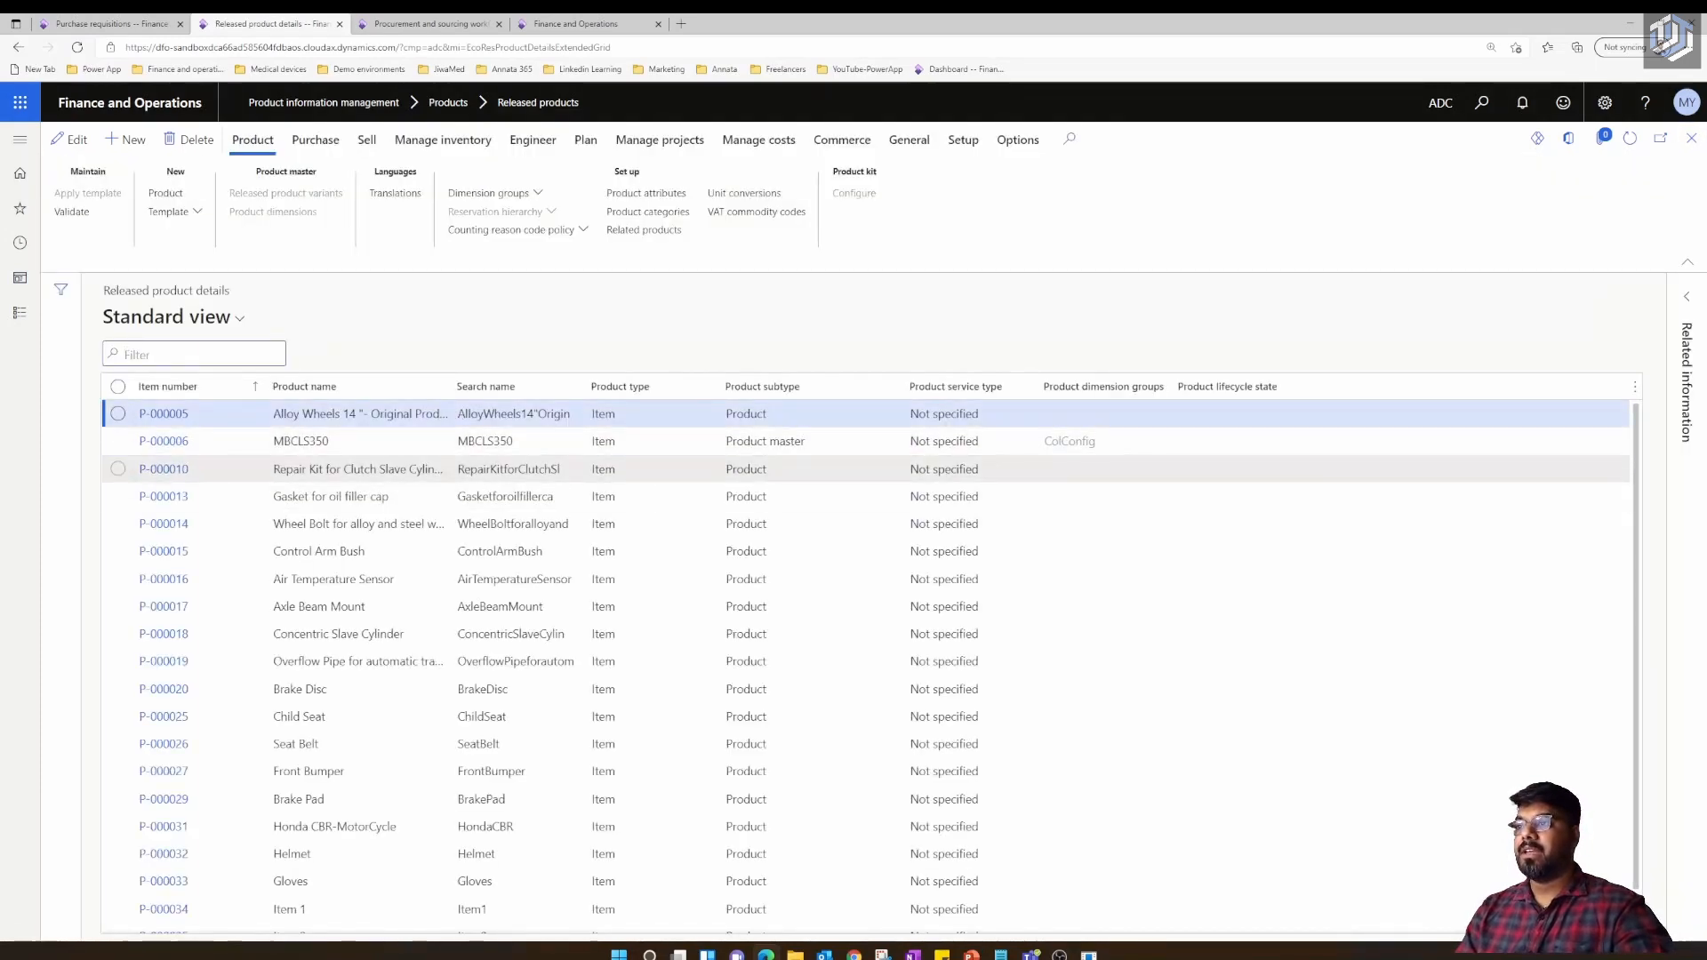
Assign product P-000006 (MBCLS350) to the Cars category of the Vehicle Default Category hierarchy
left_click(515, 441)
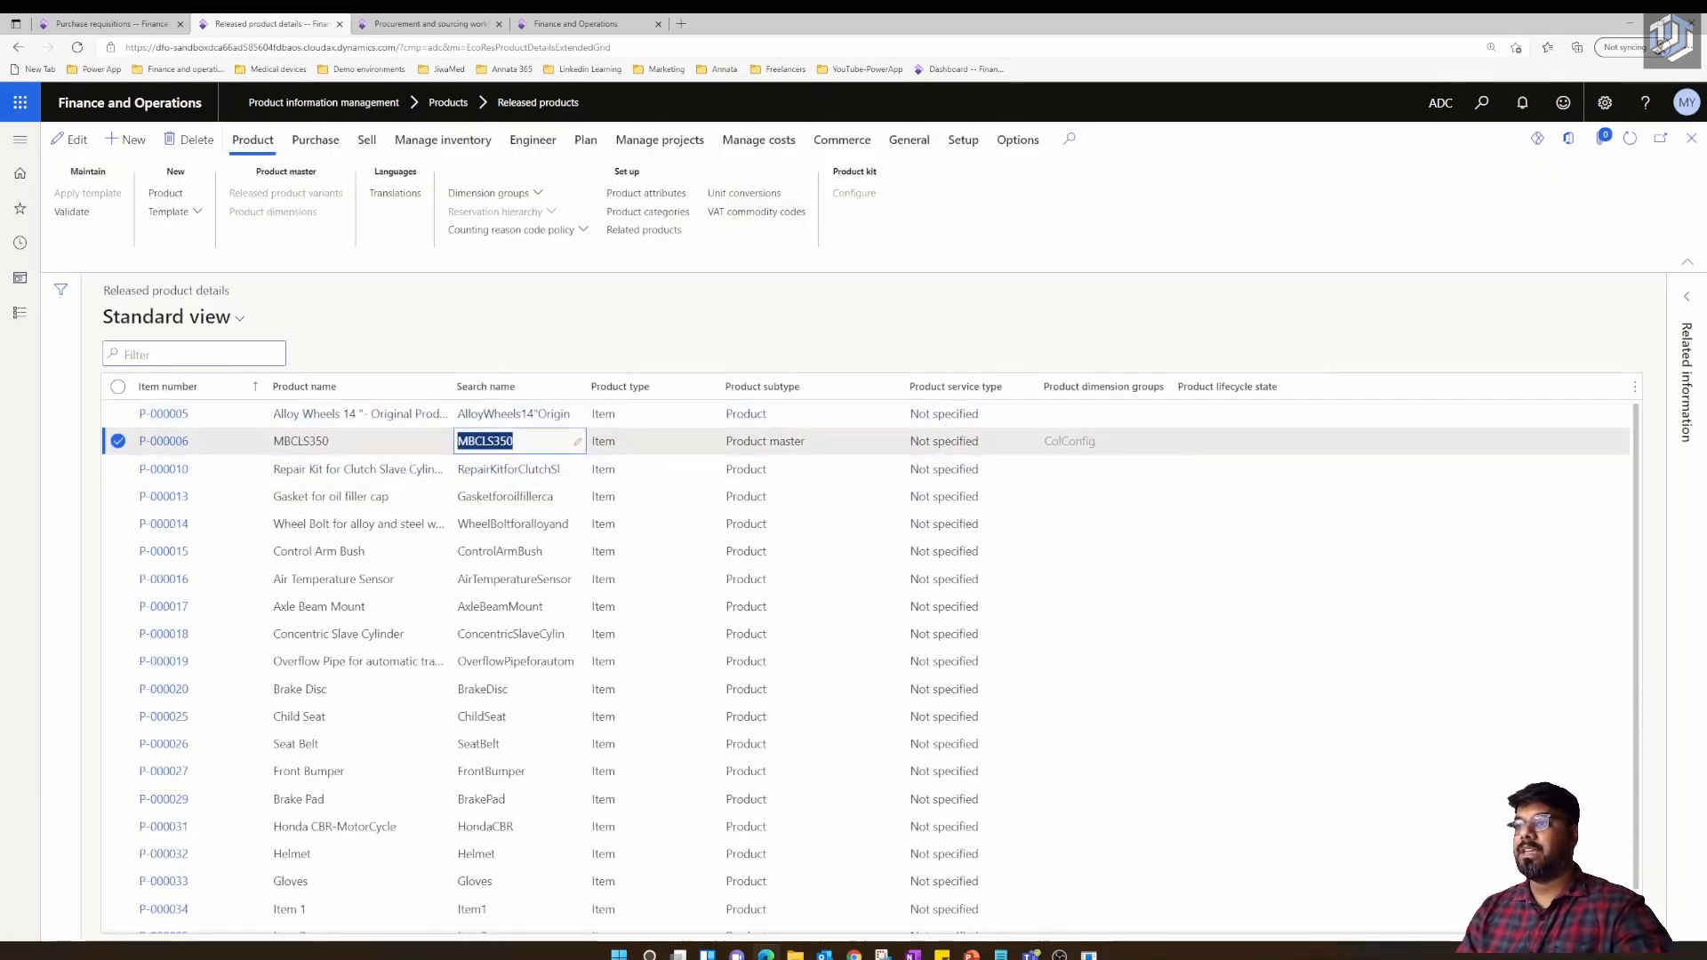
left_click(658, 215)
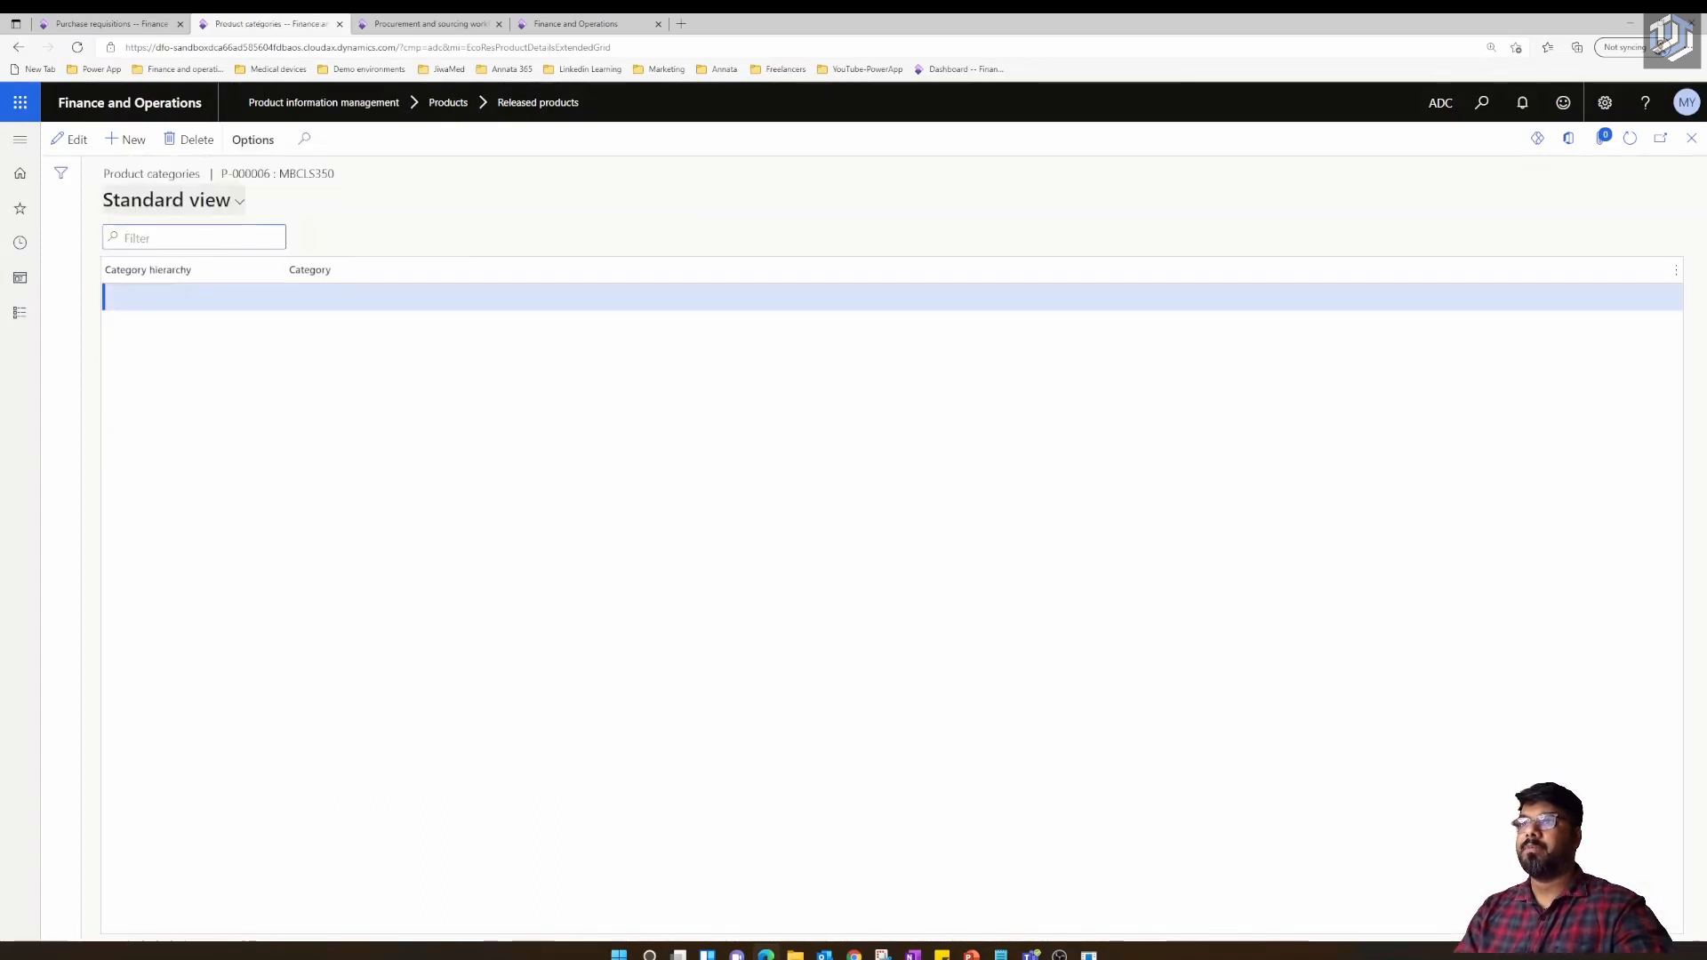
left_click(132, 139)
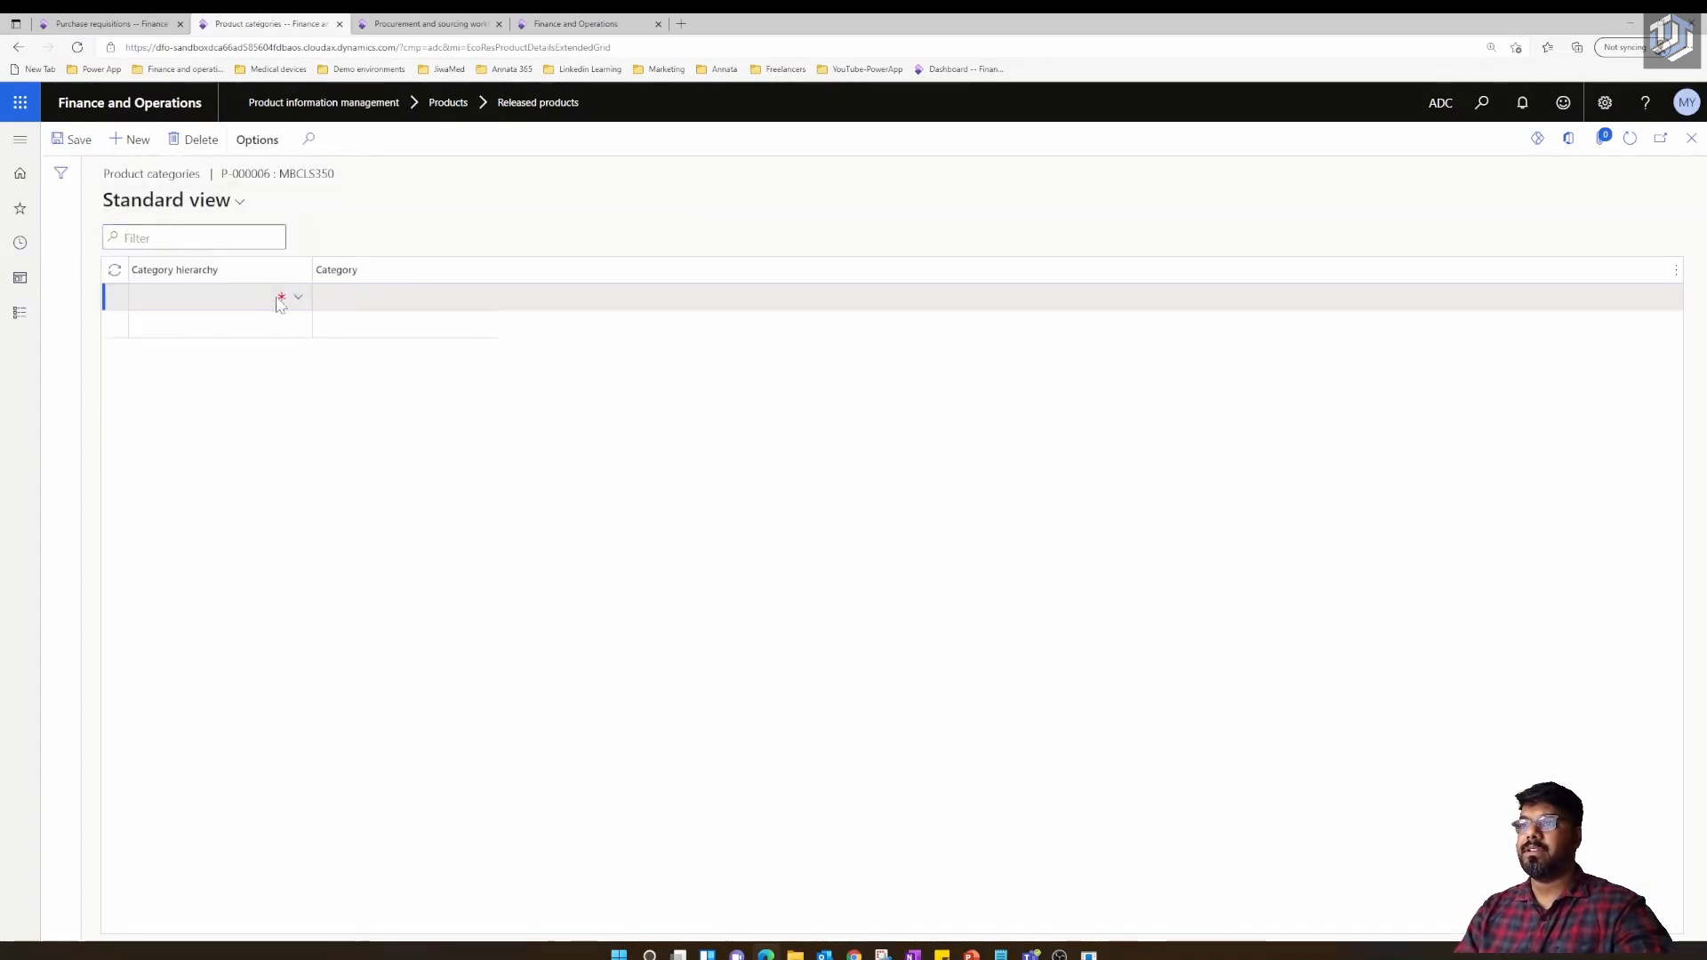
left_click(301, 303)
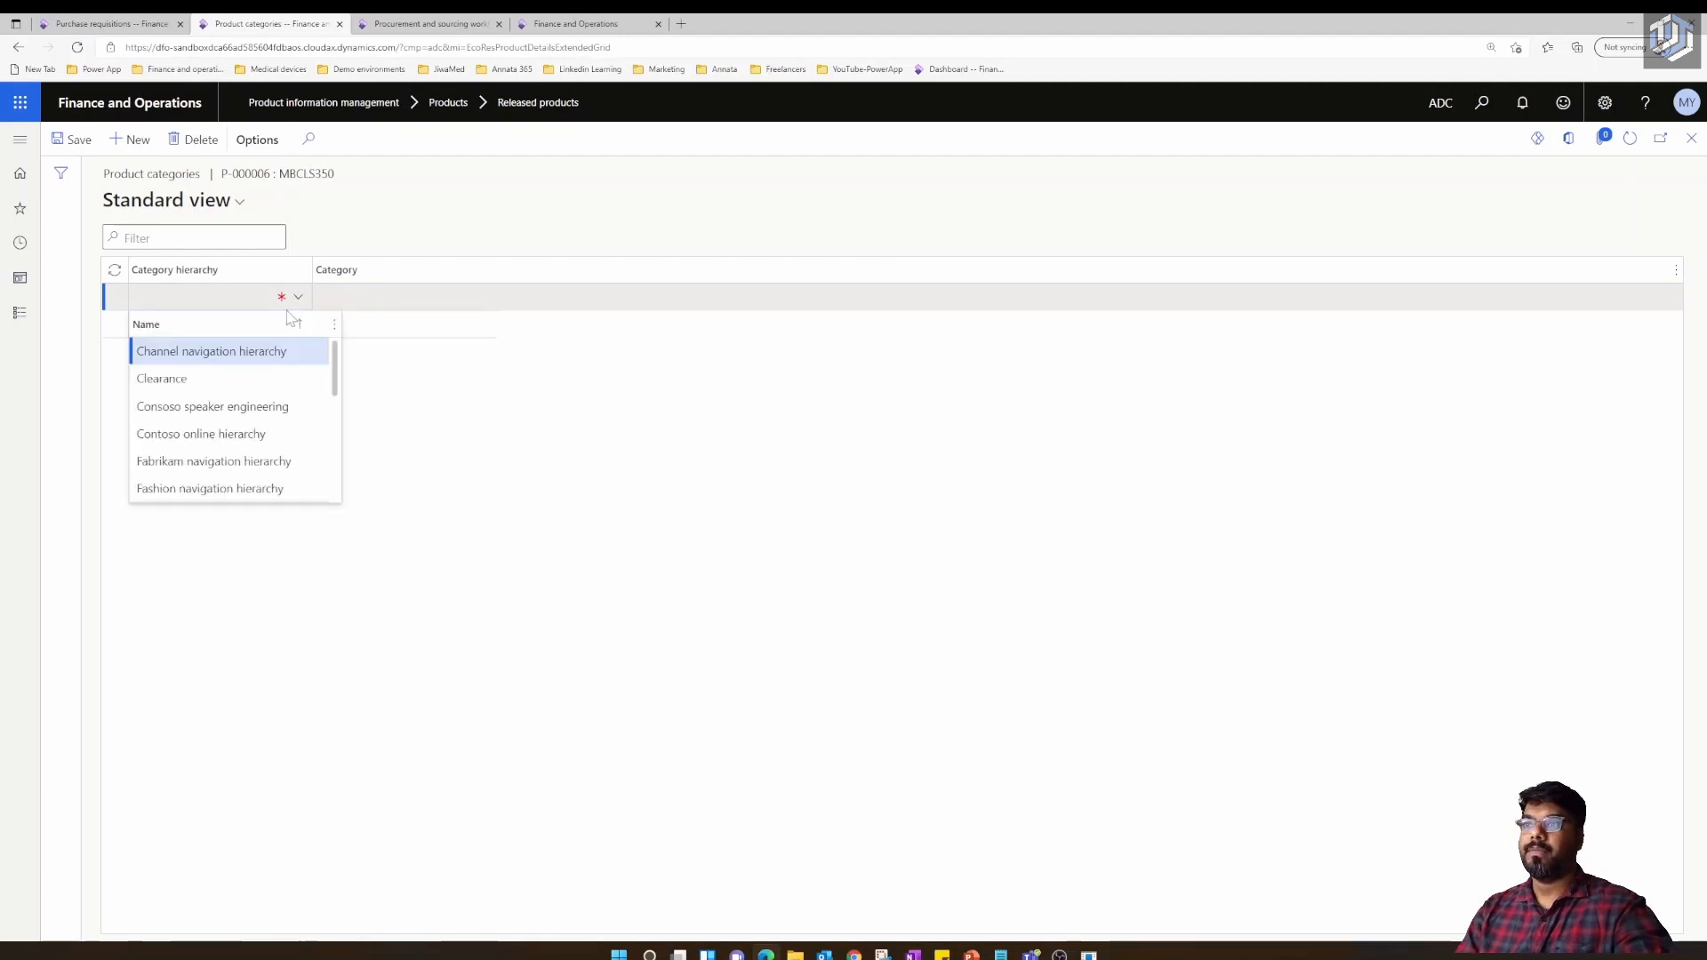
scroll(267, 489, "down", 5)
left_click(253, 489)
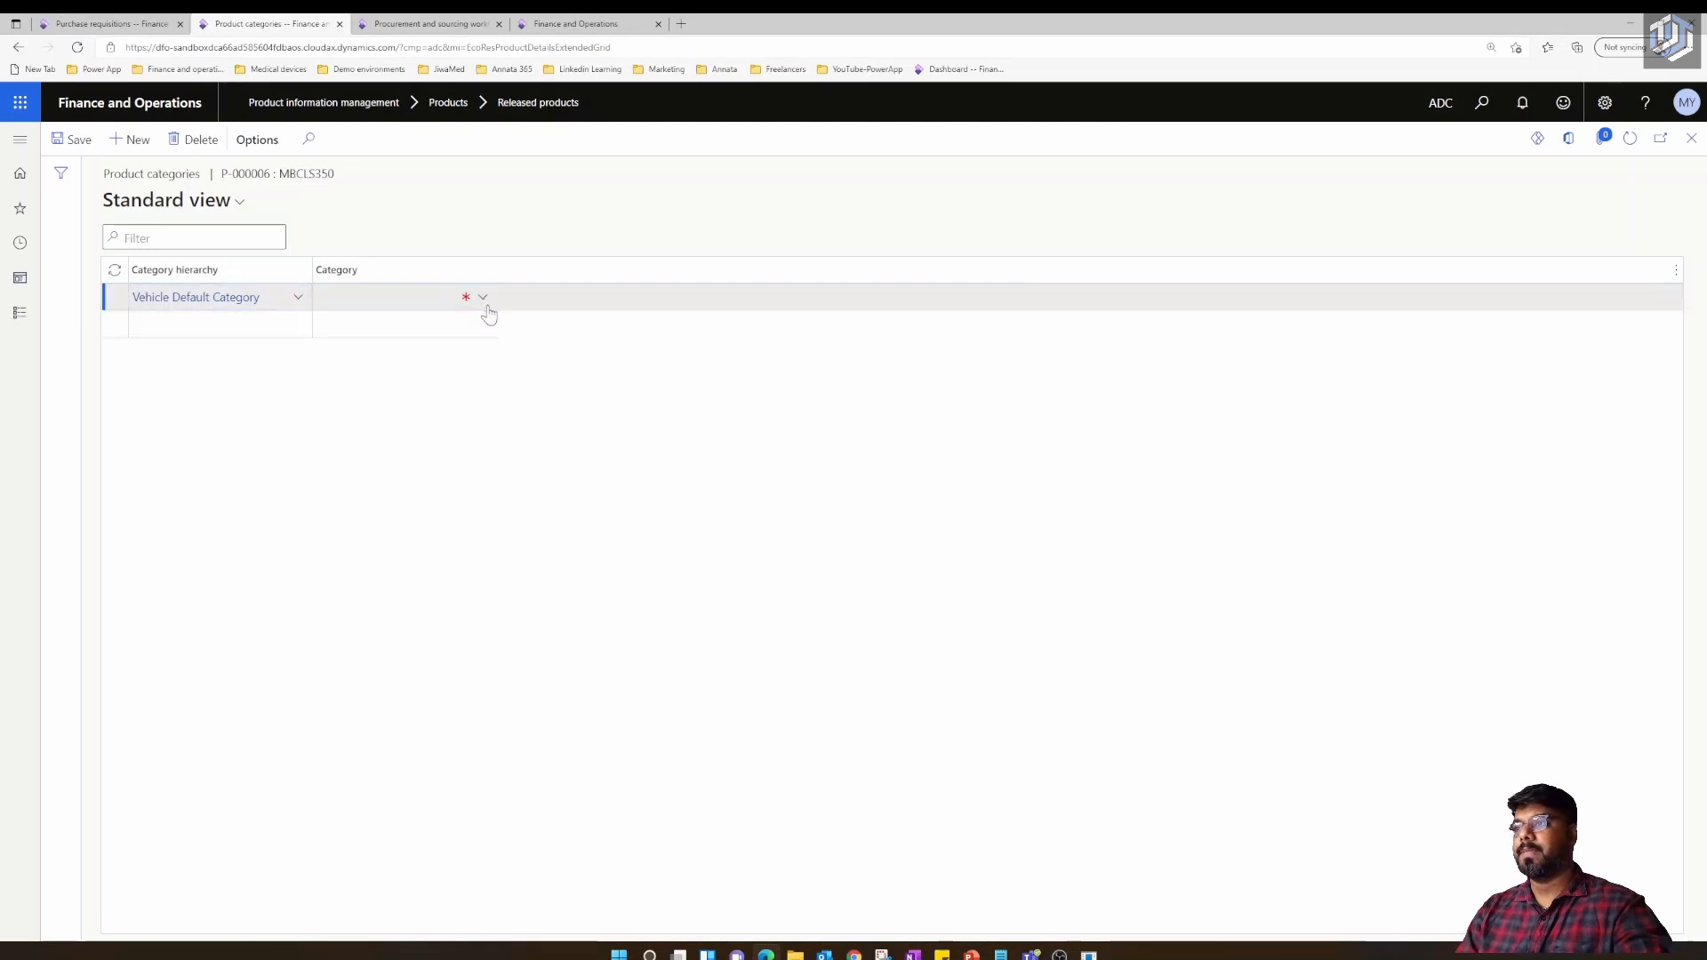
left_click(484, 300)
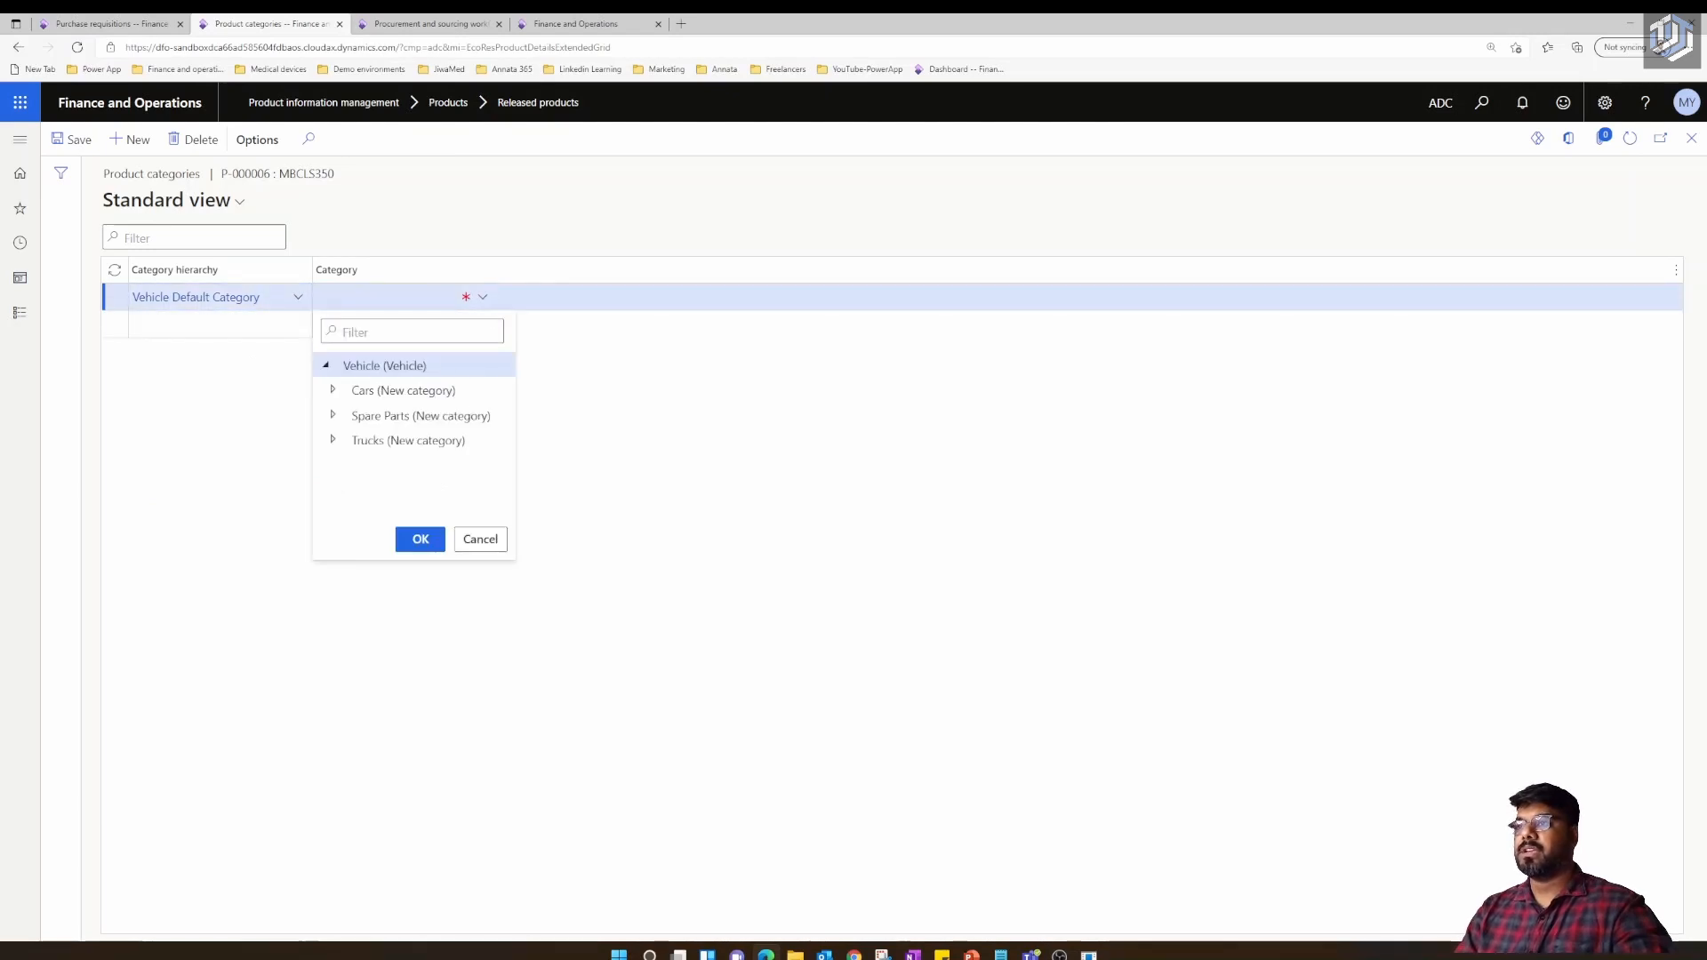
left_click(427, 369)
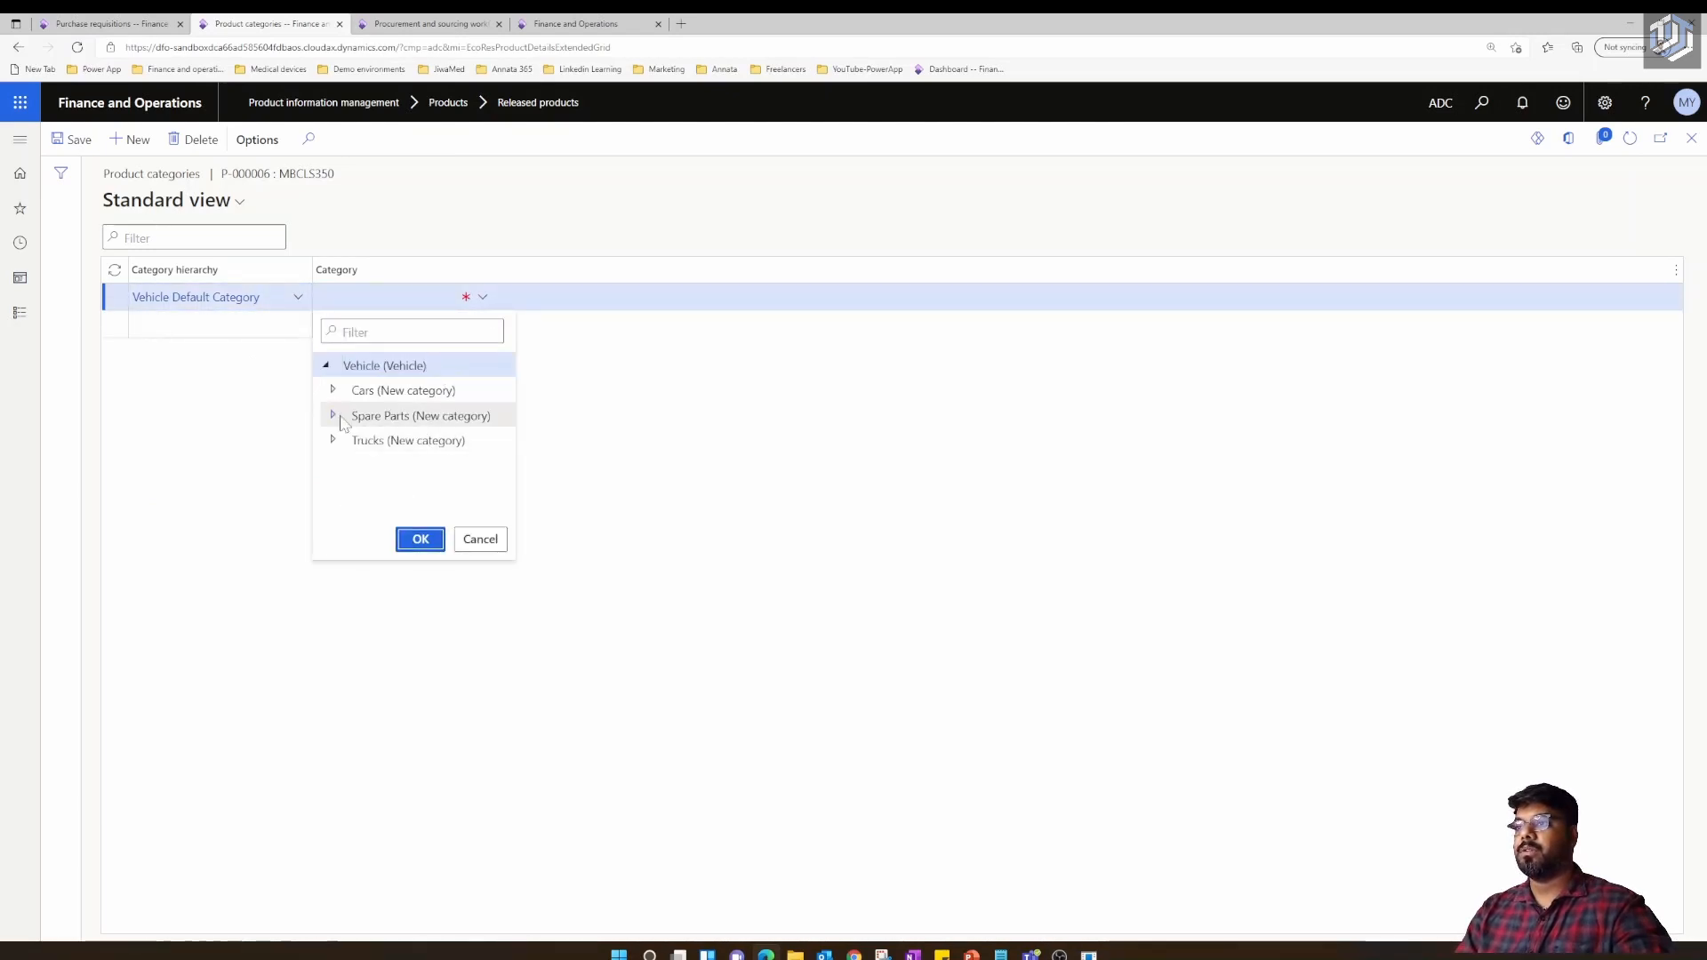
left_click(383, 392)
left_click(415, 539)
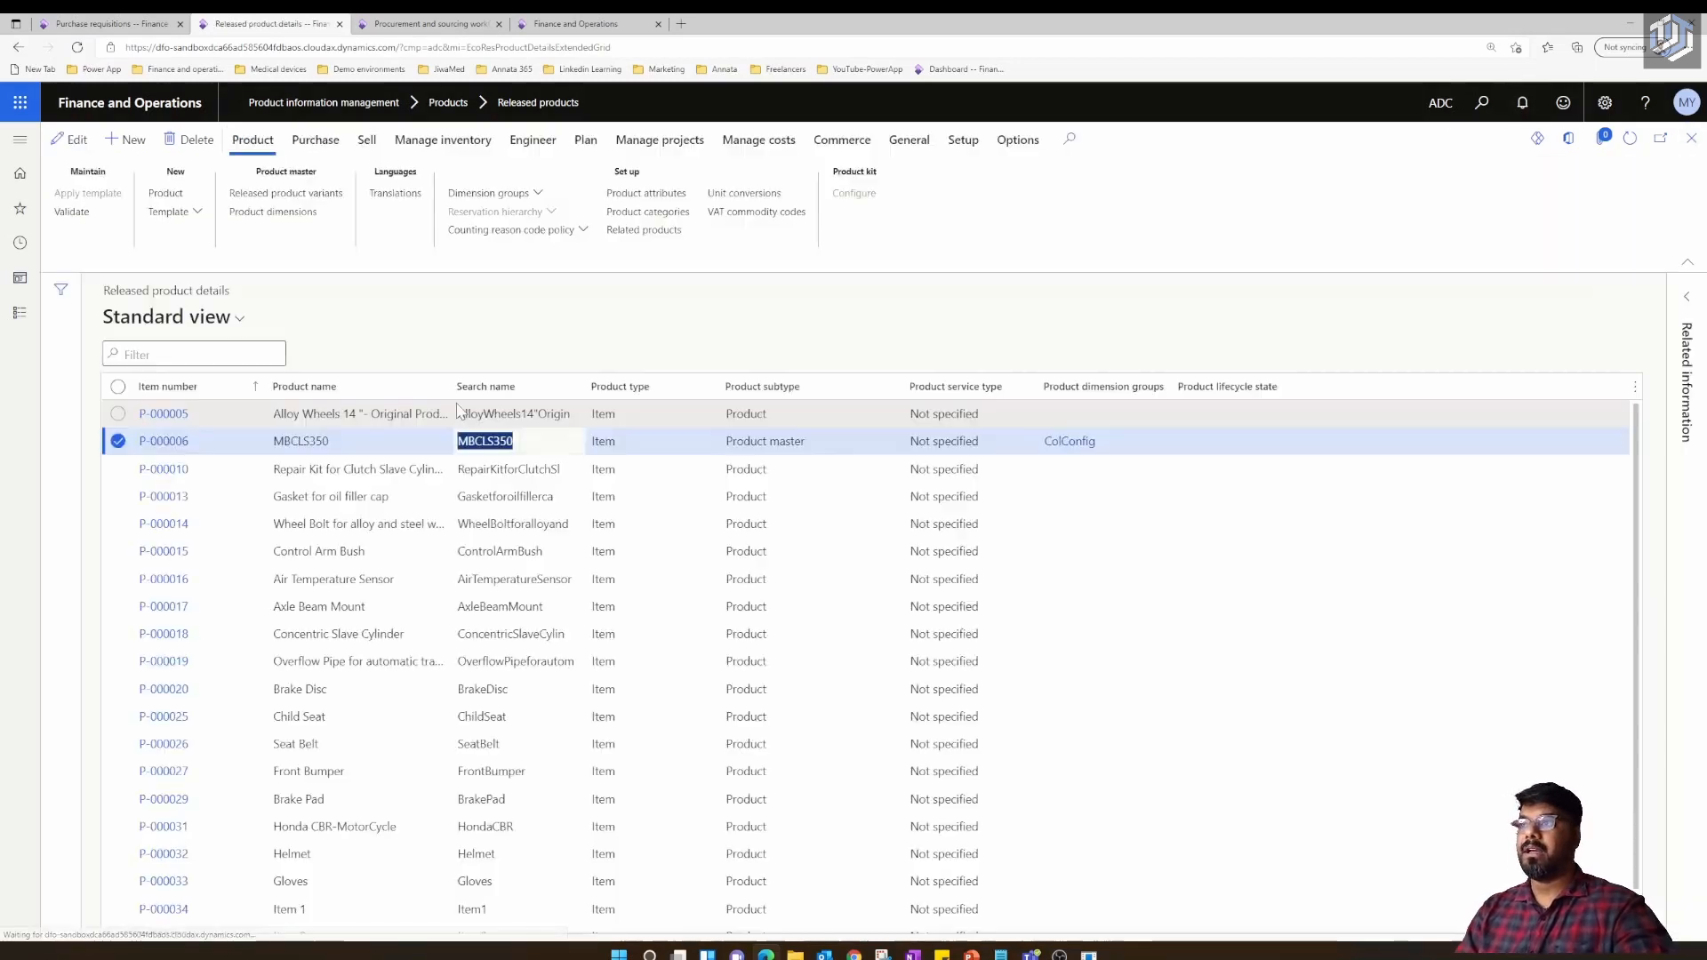
Open the product categories of item P-000010 for editing and choose Vehicle Default Category as the category hierarchy
left_click(404, 469)
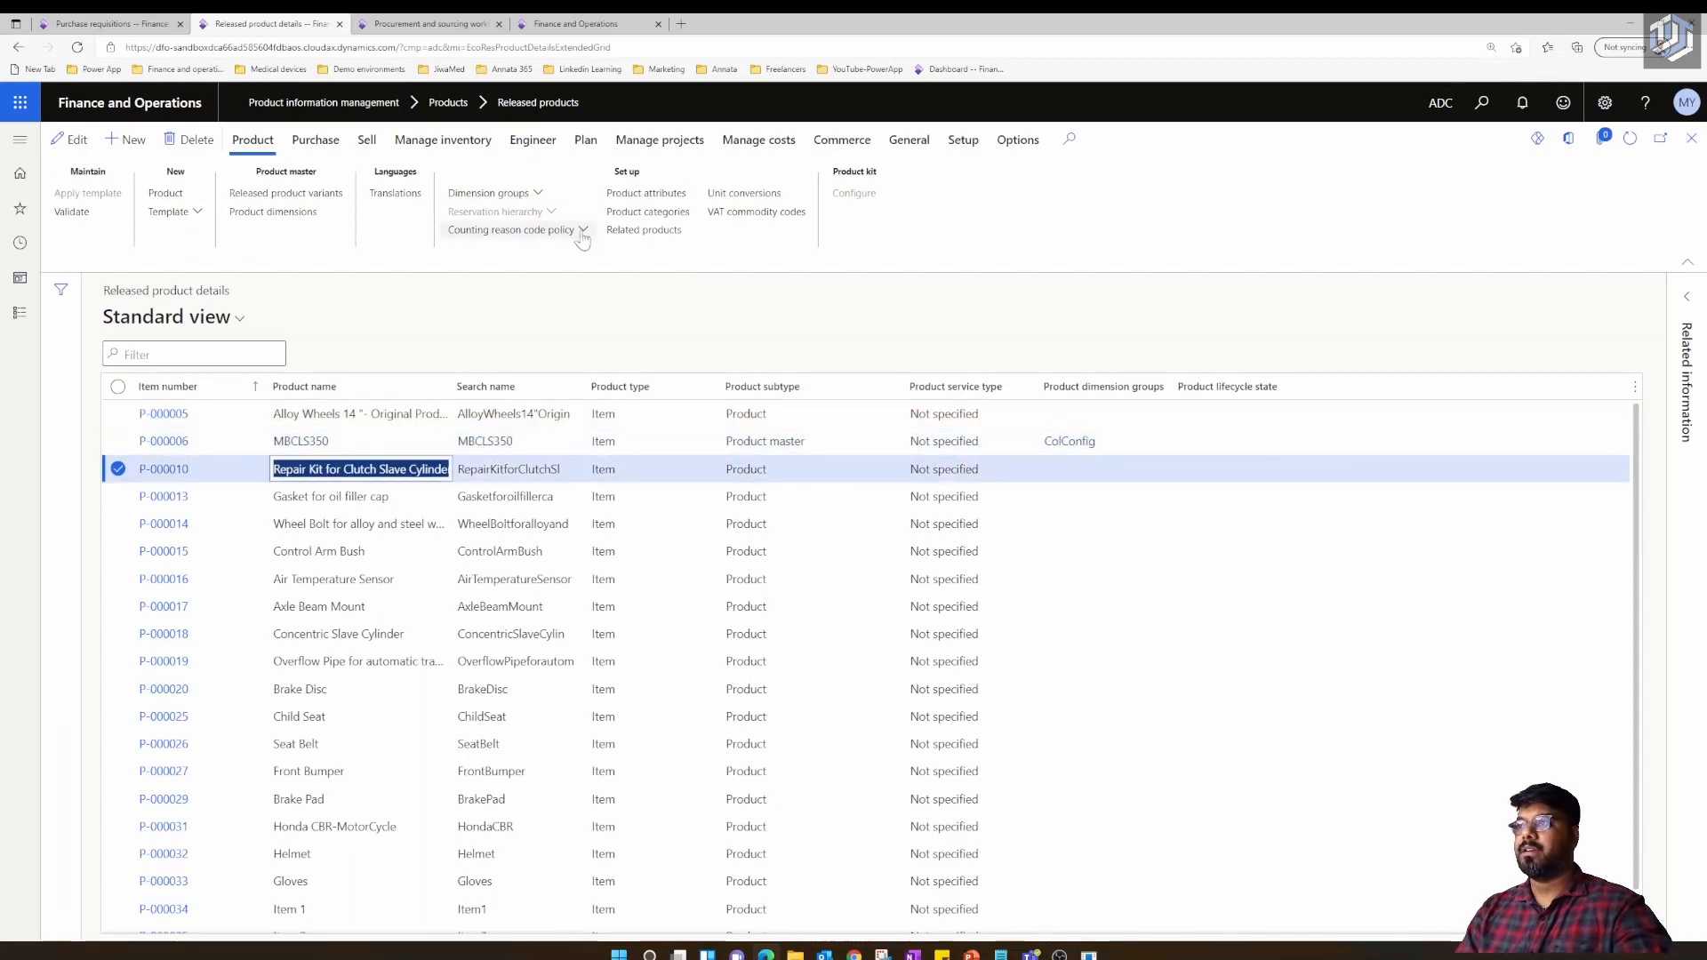
left_click(679, 215)
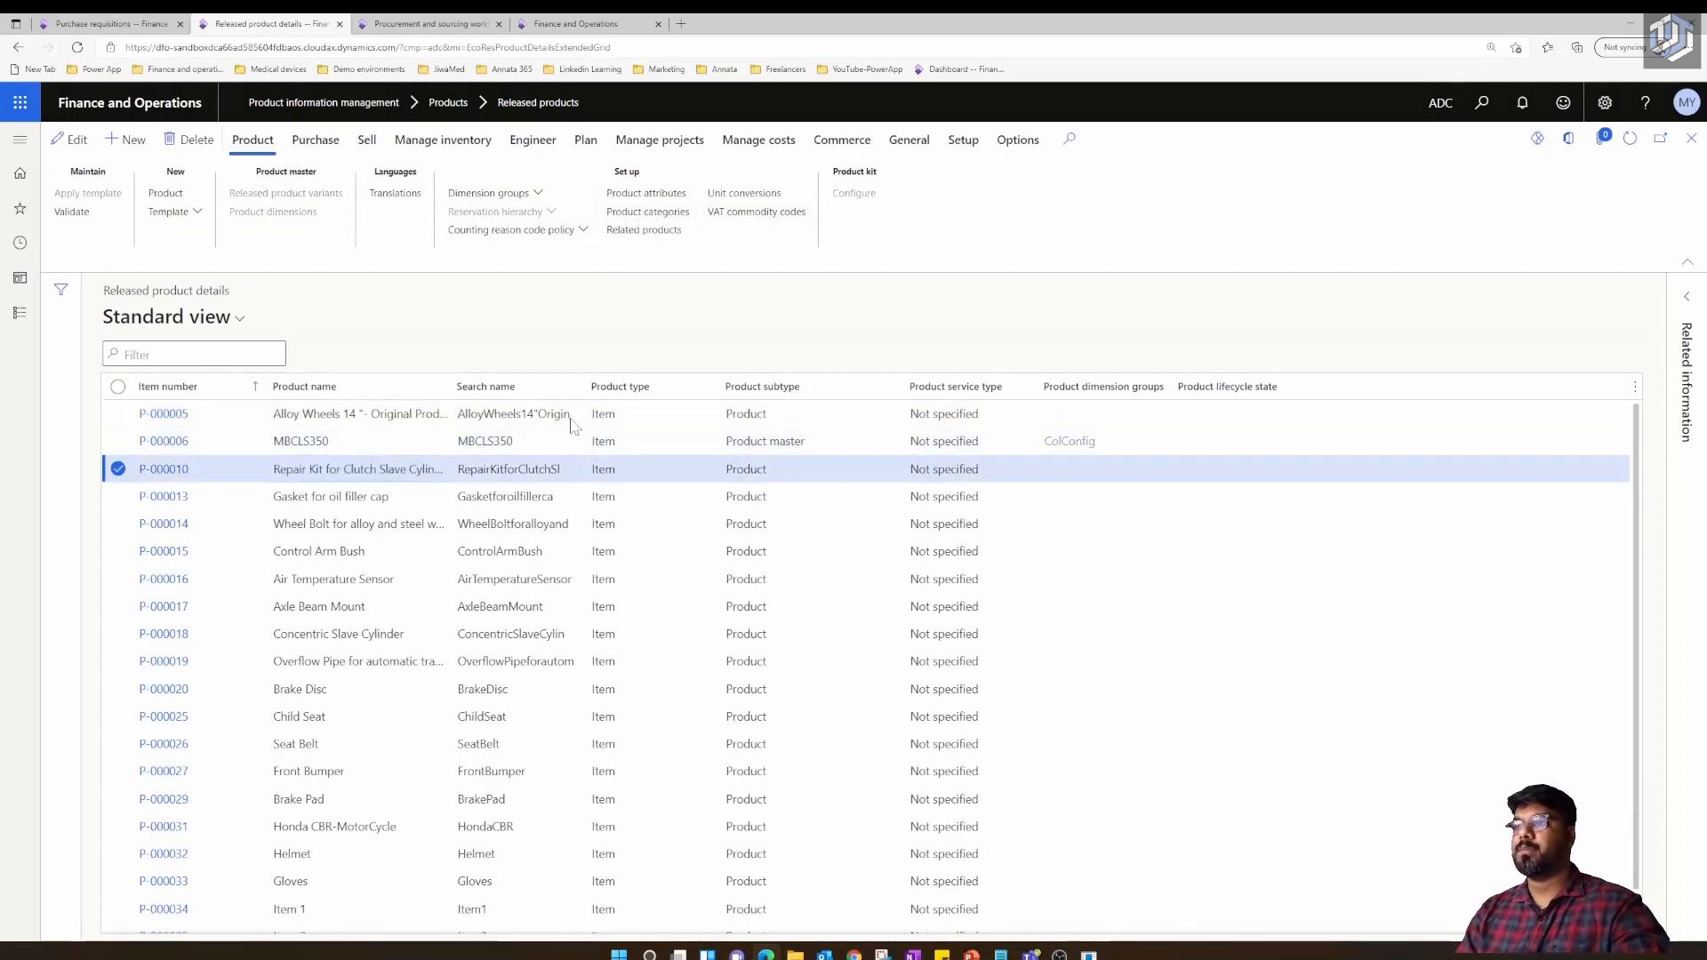
left_click(77, 143)
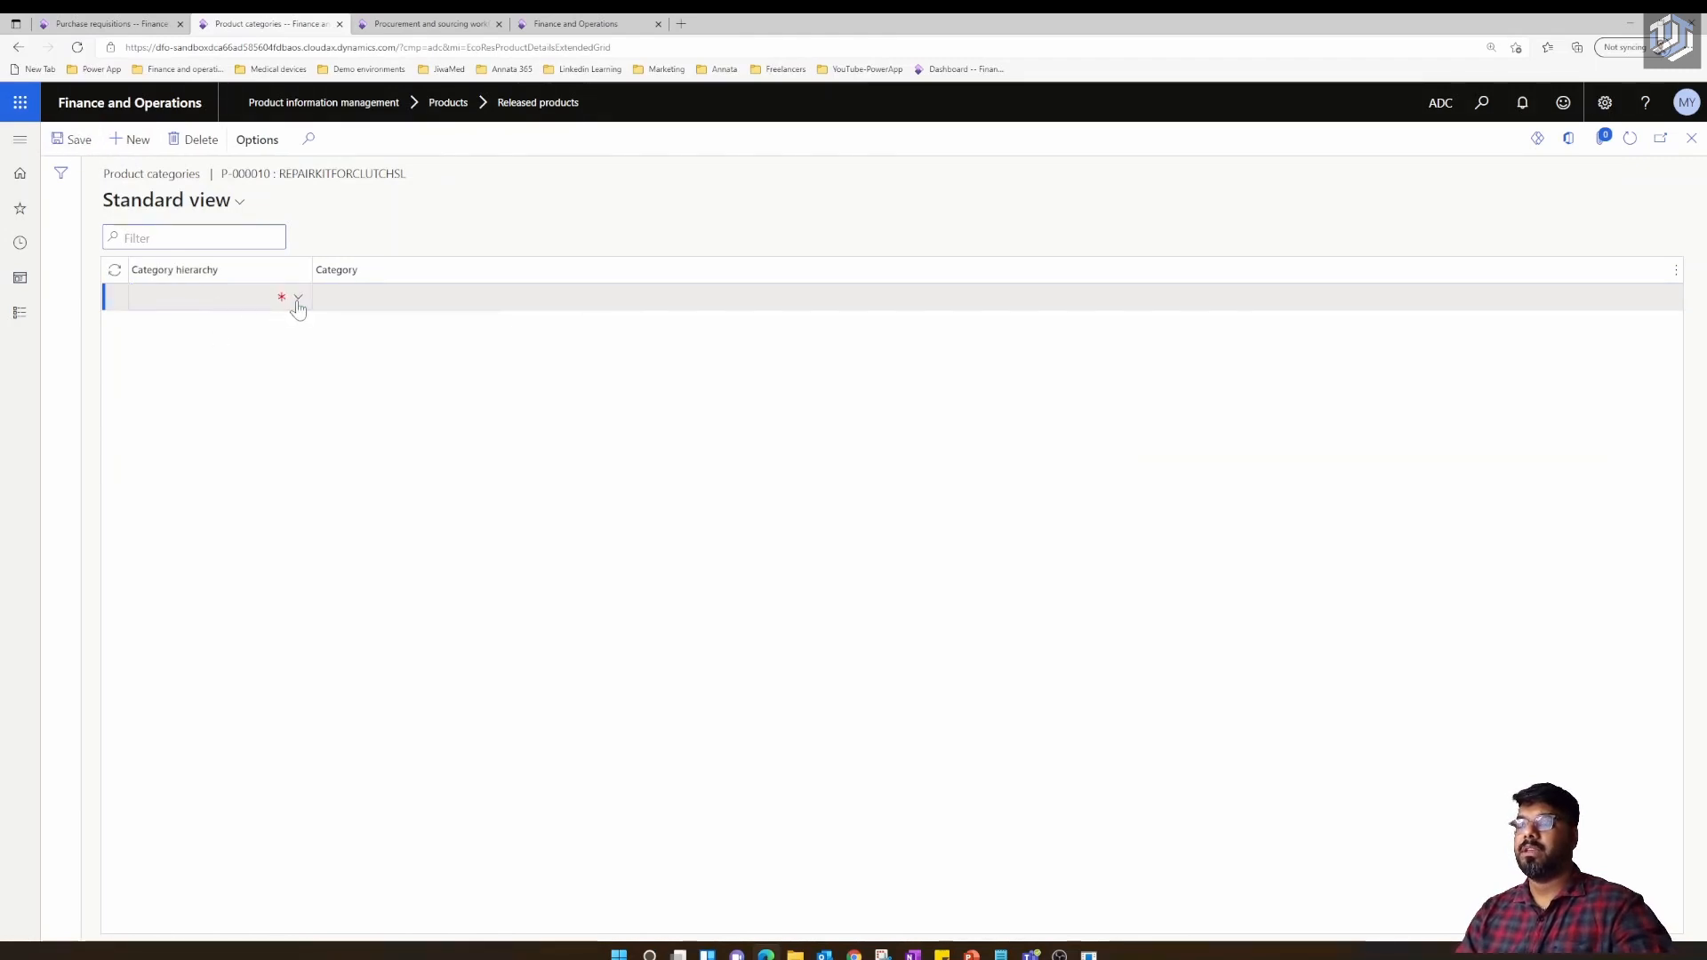
left_click(298, 302)
scroll(231, 409, "down", 10)
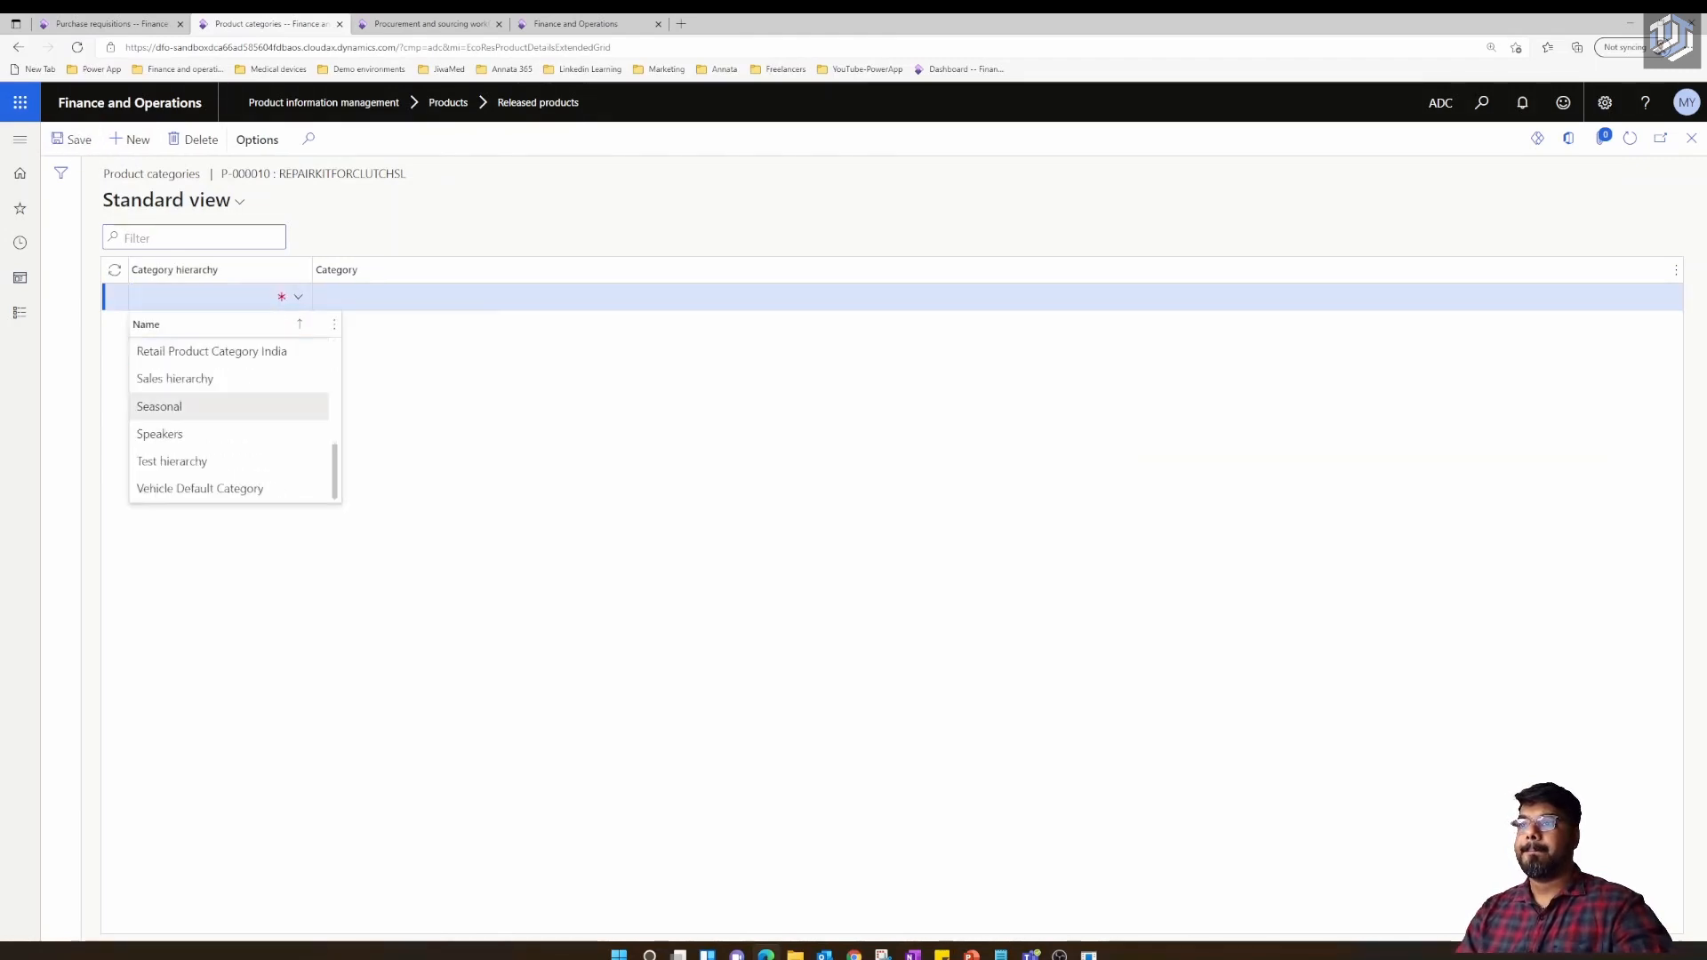
left_click(228, 489)
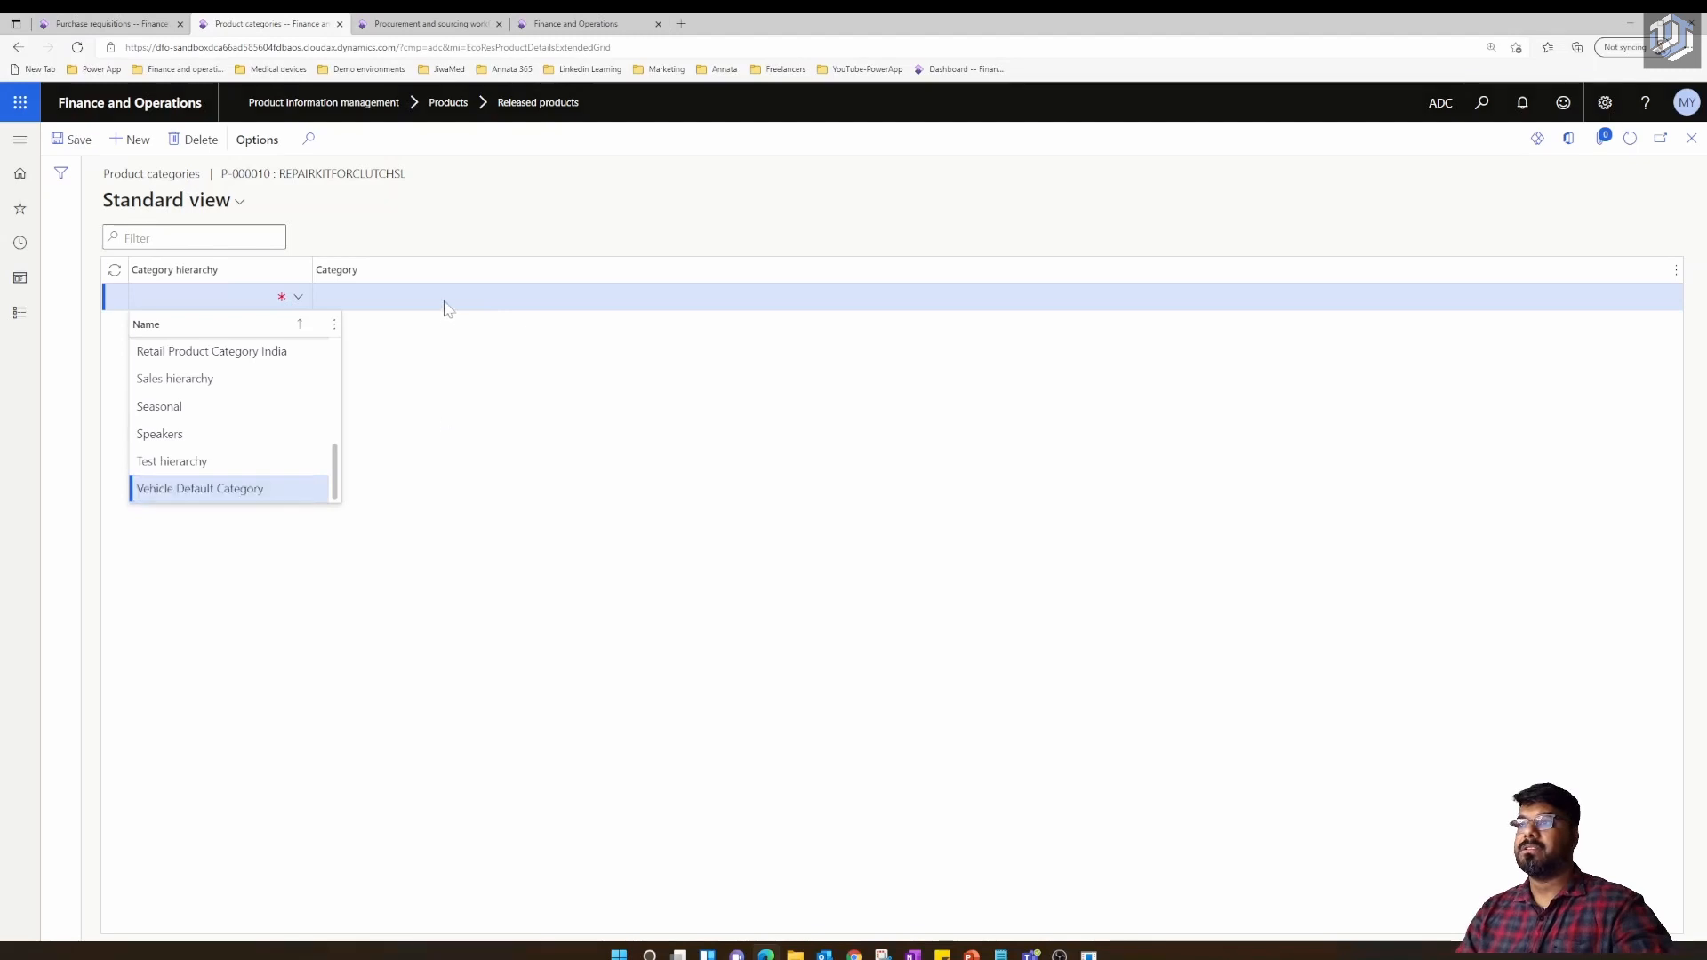
Set the category of item P-000010 to Clutch under Spare Parts and return to the released products
left_click(479, 302)
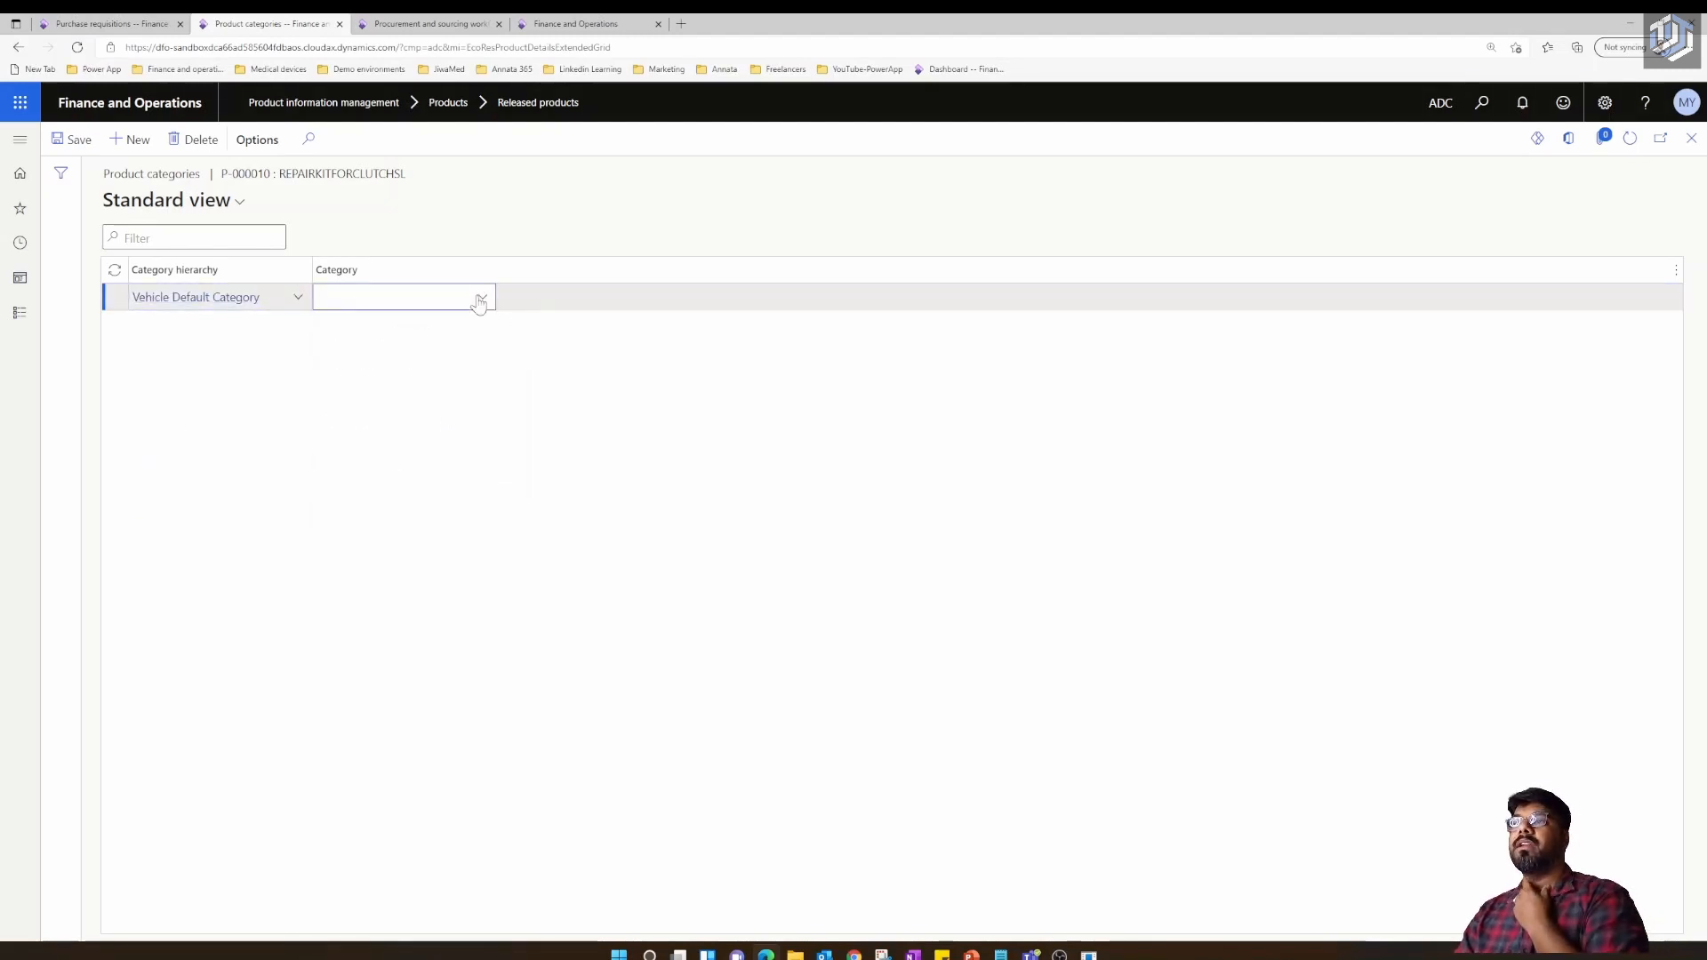
left_click(479, 300)
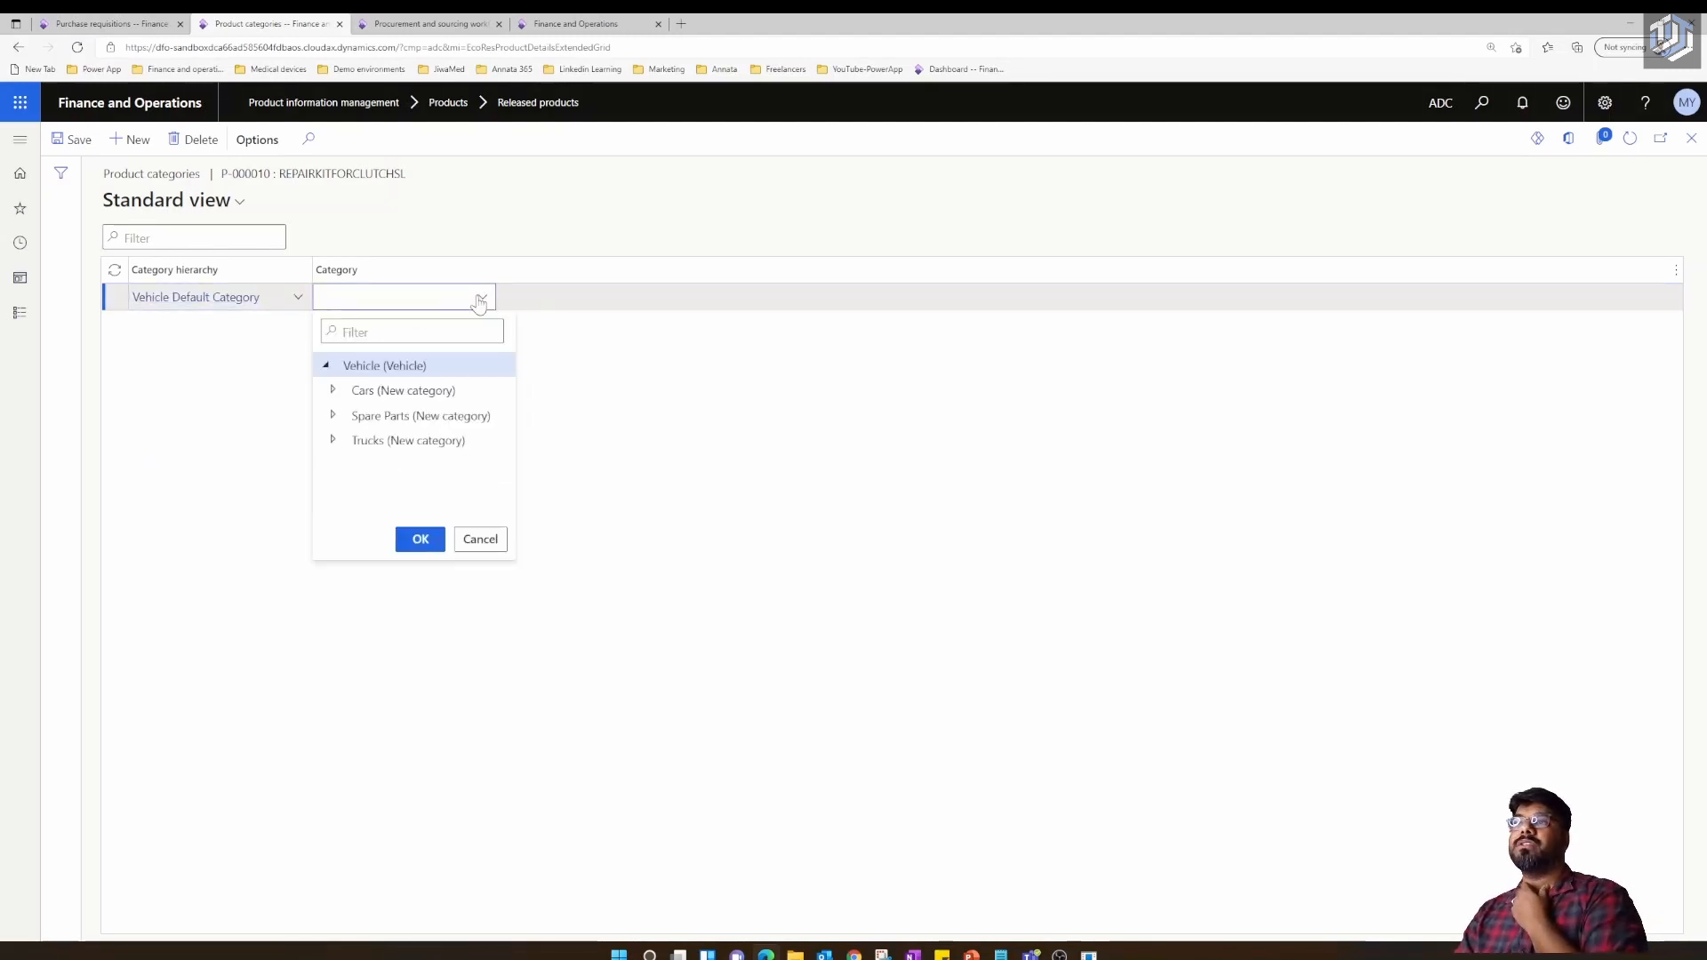
left_click(334, 416)
left_click(400, 487)
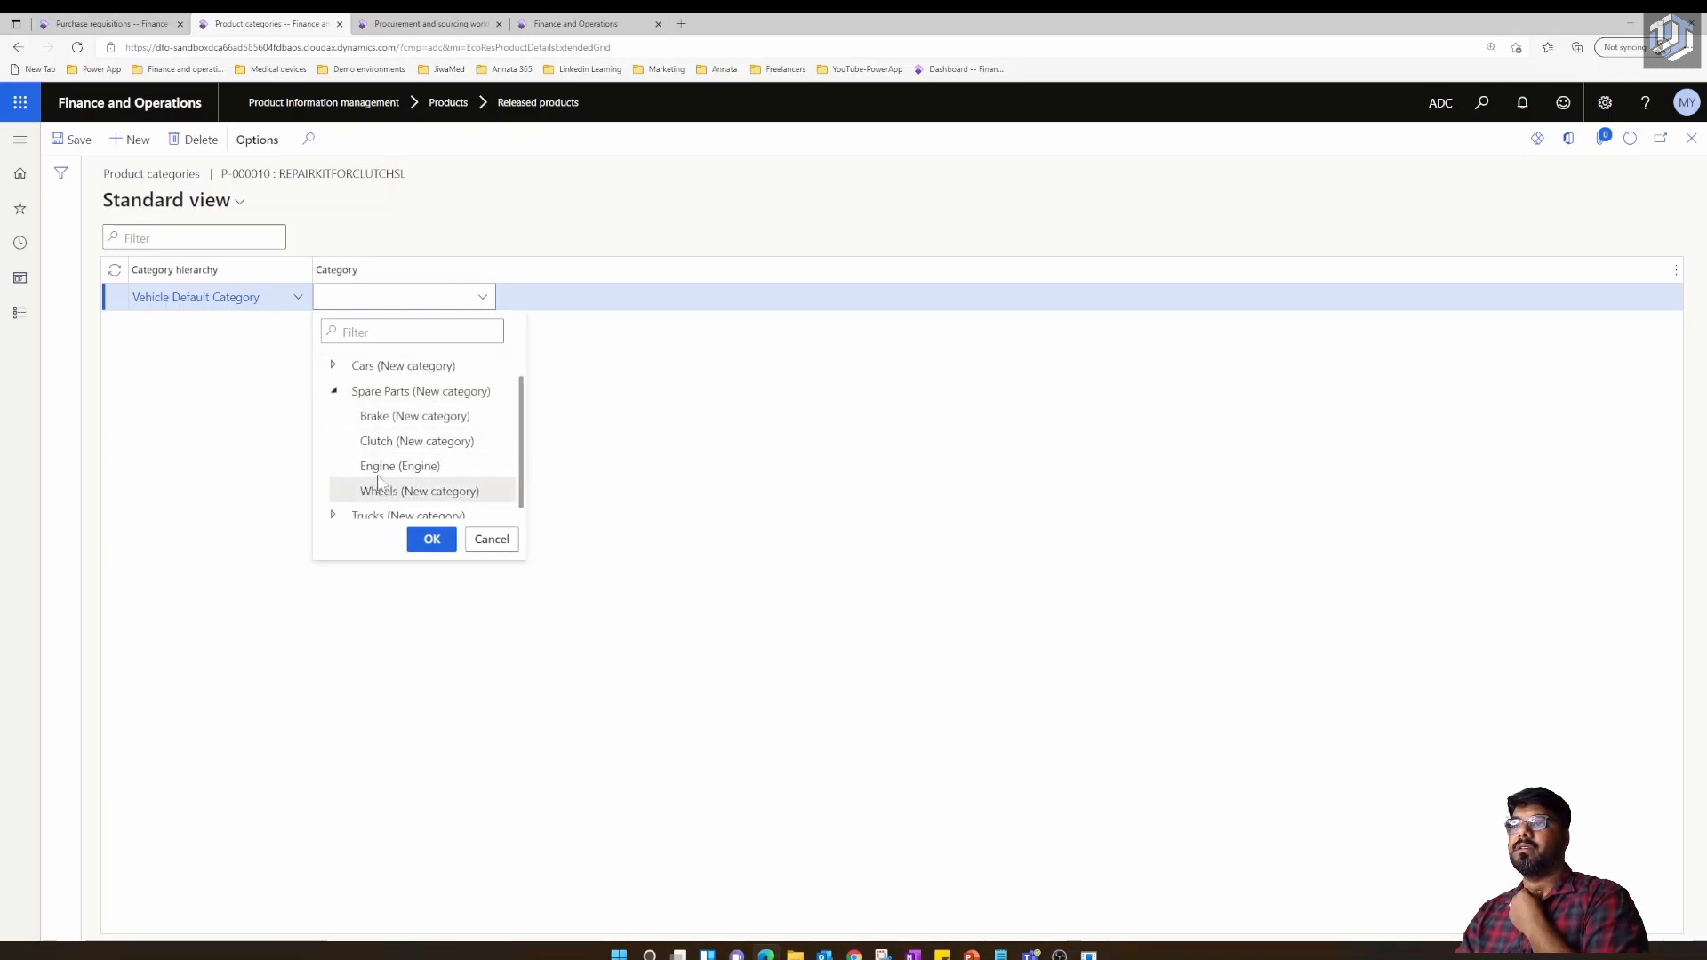
left_click(413, 441)
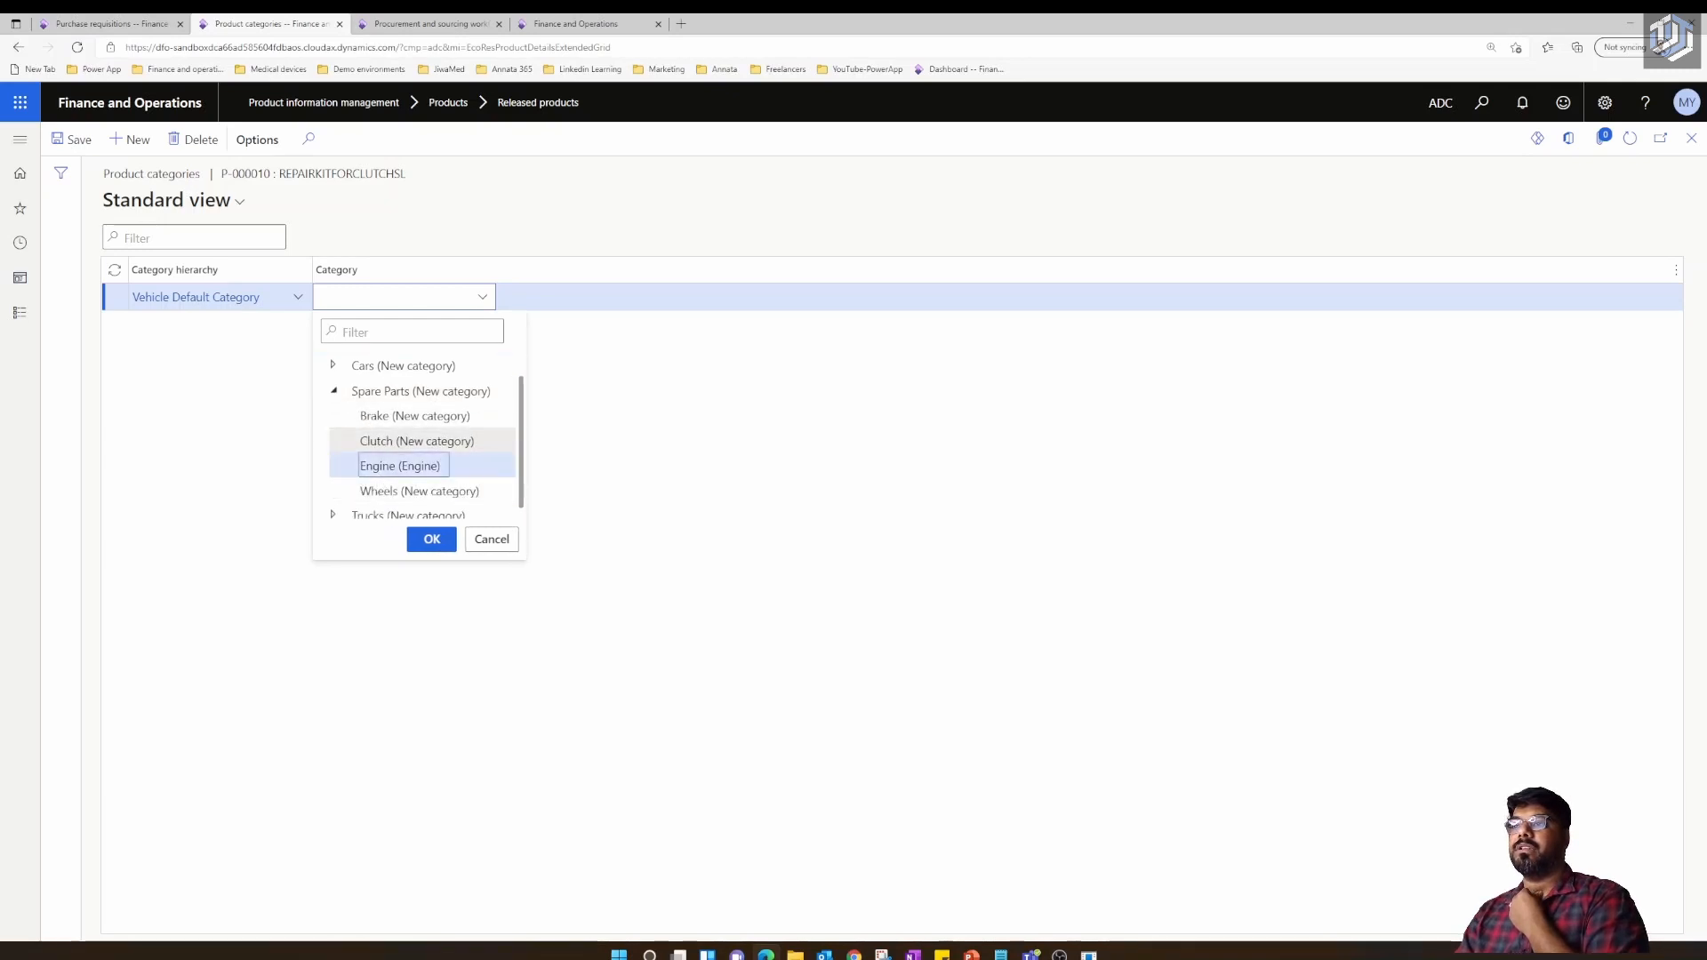
left_click(417, 544)
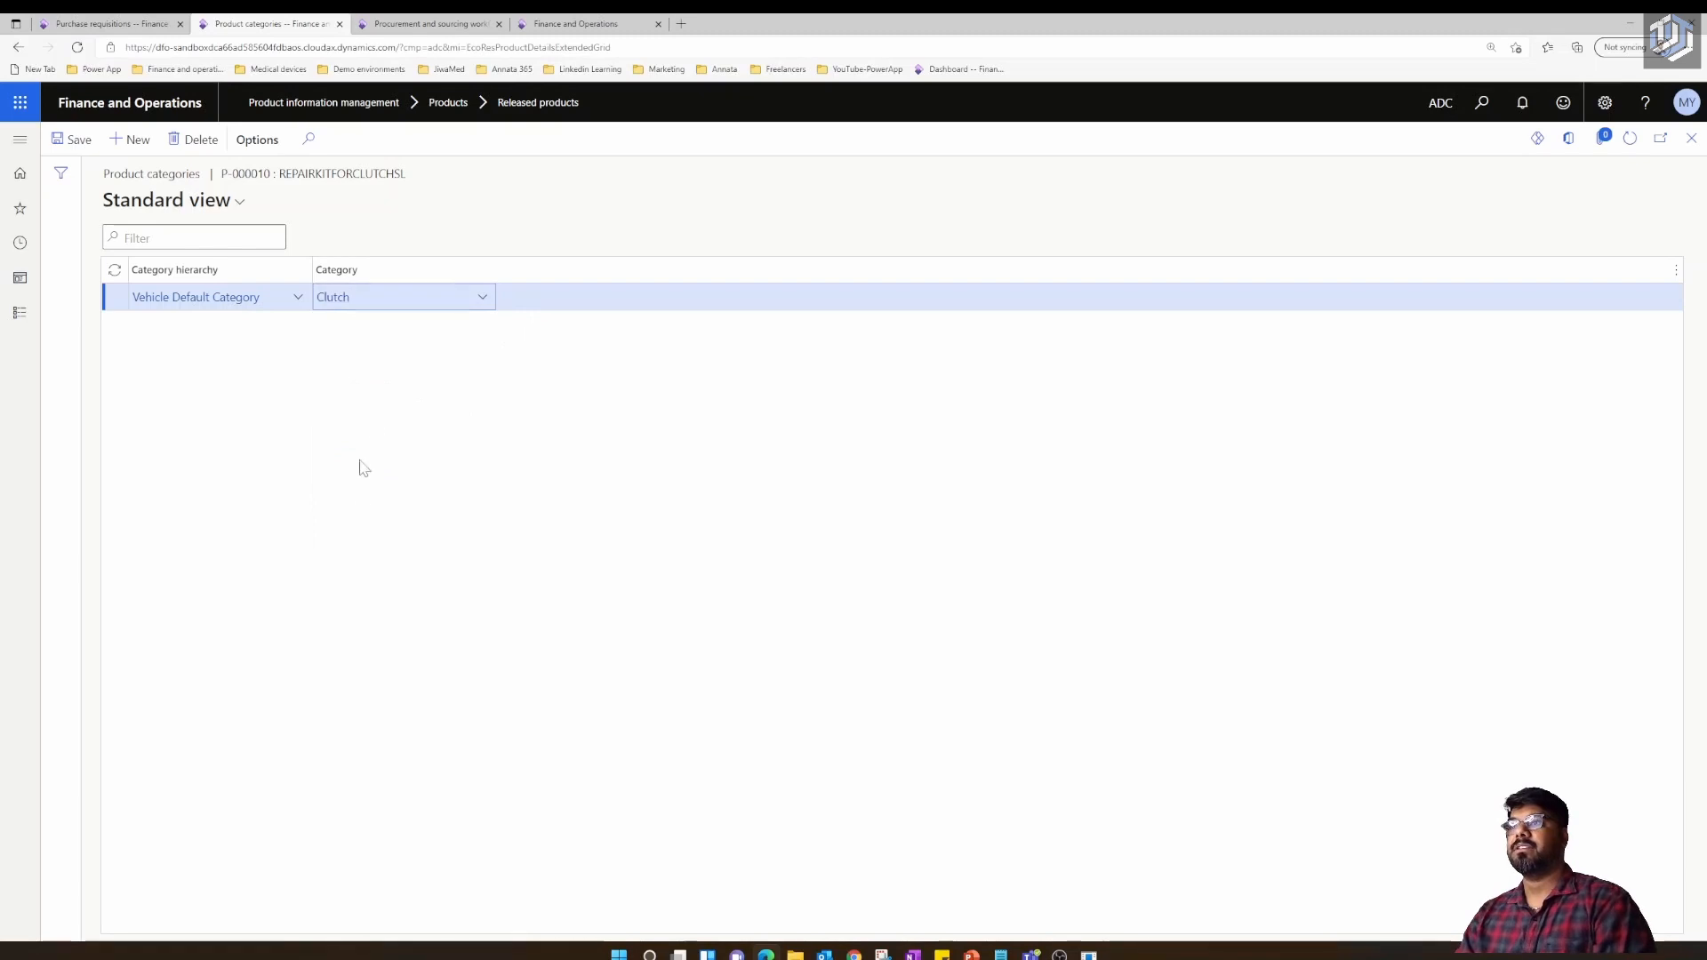
left_click(1692, 137)
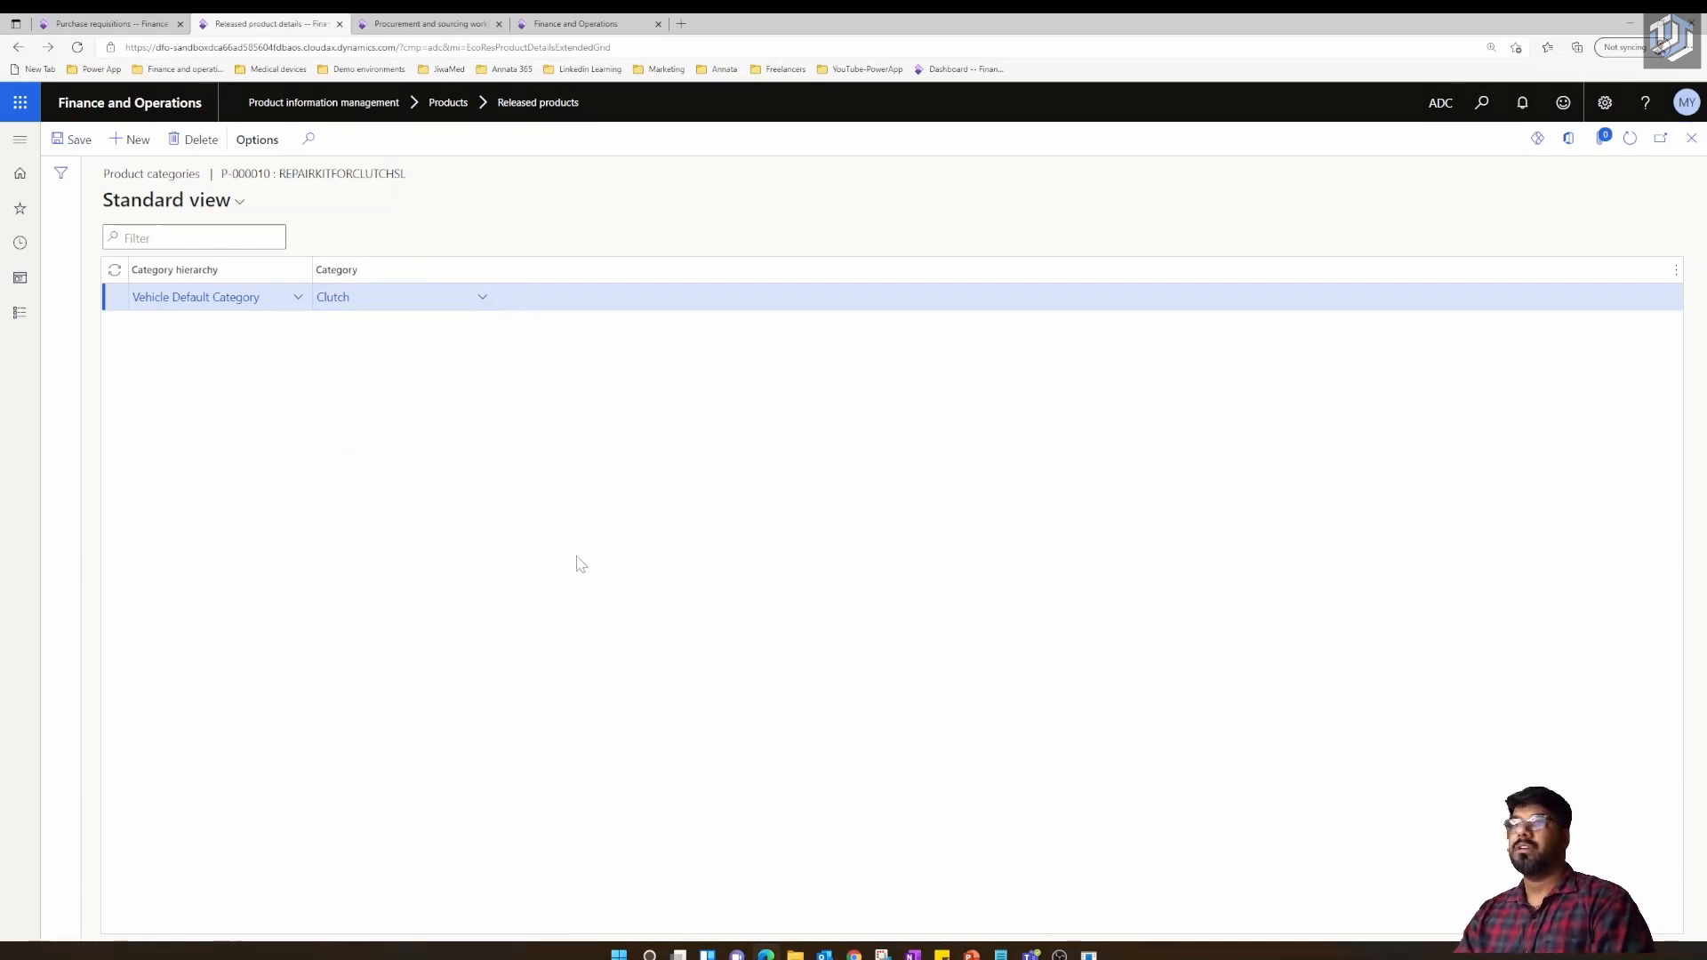
Open the product categories of item P-000013 for editing and choose Vehicle Default Category as the category hierarchy
left_click(509, 499)
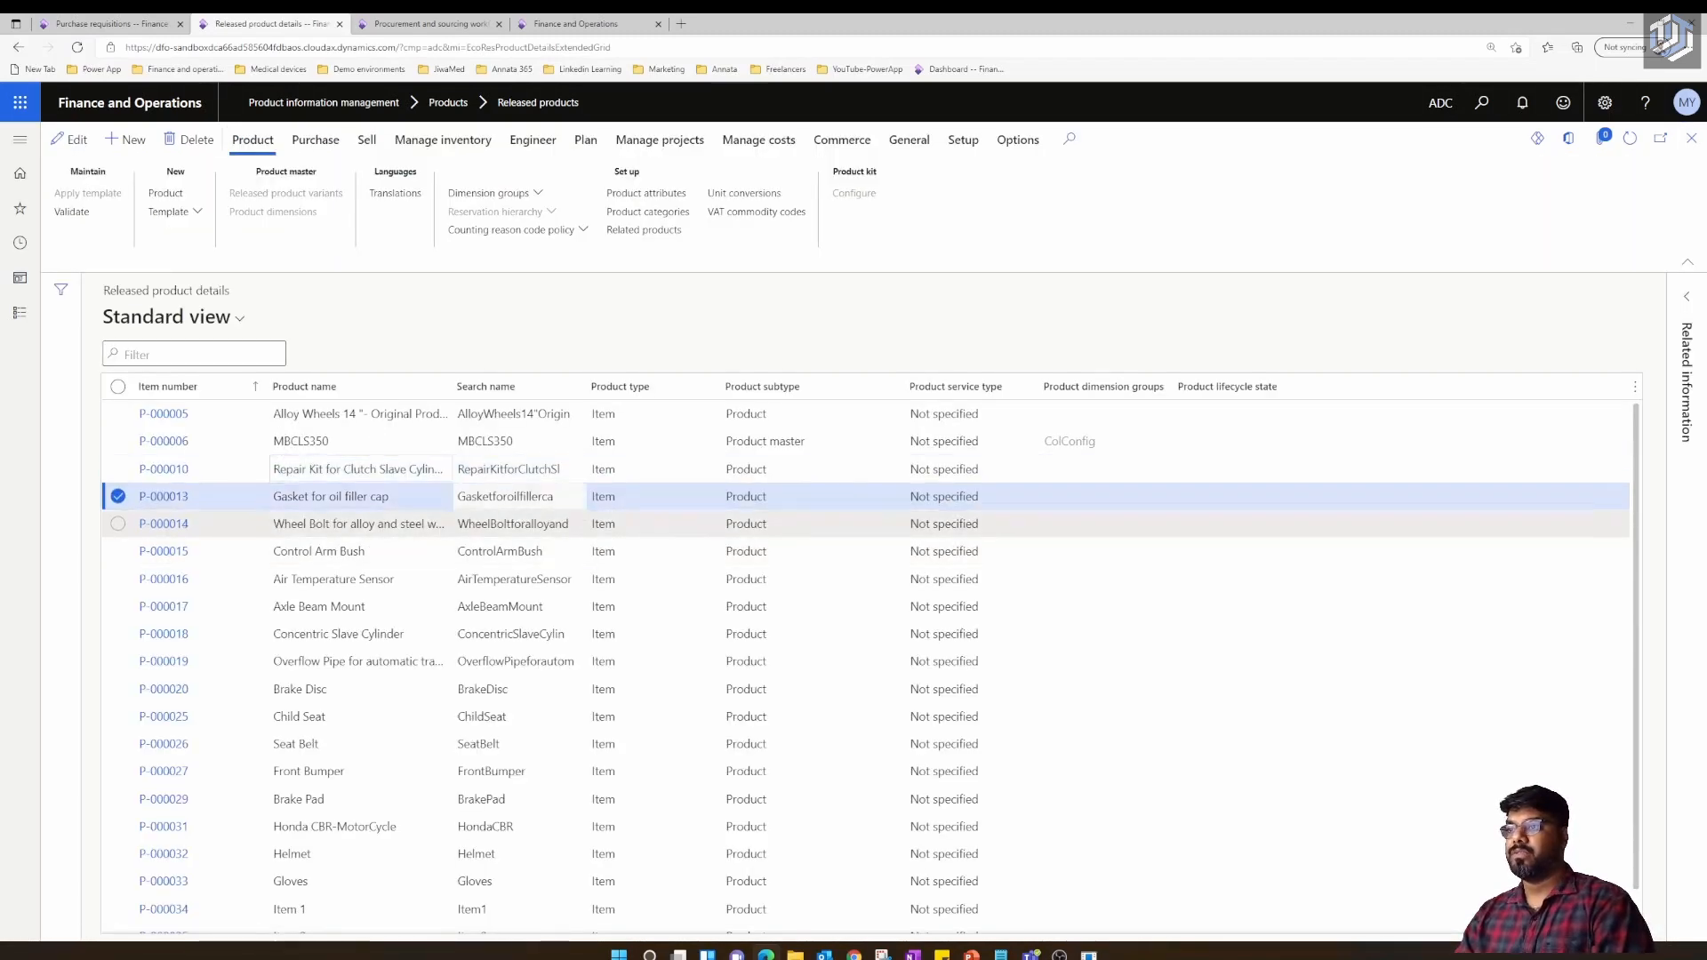
left_click(648, 214)
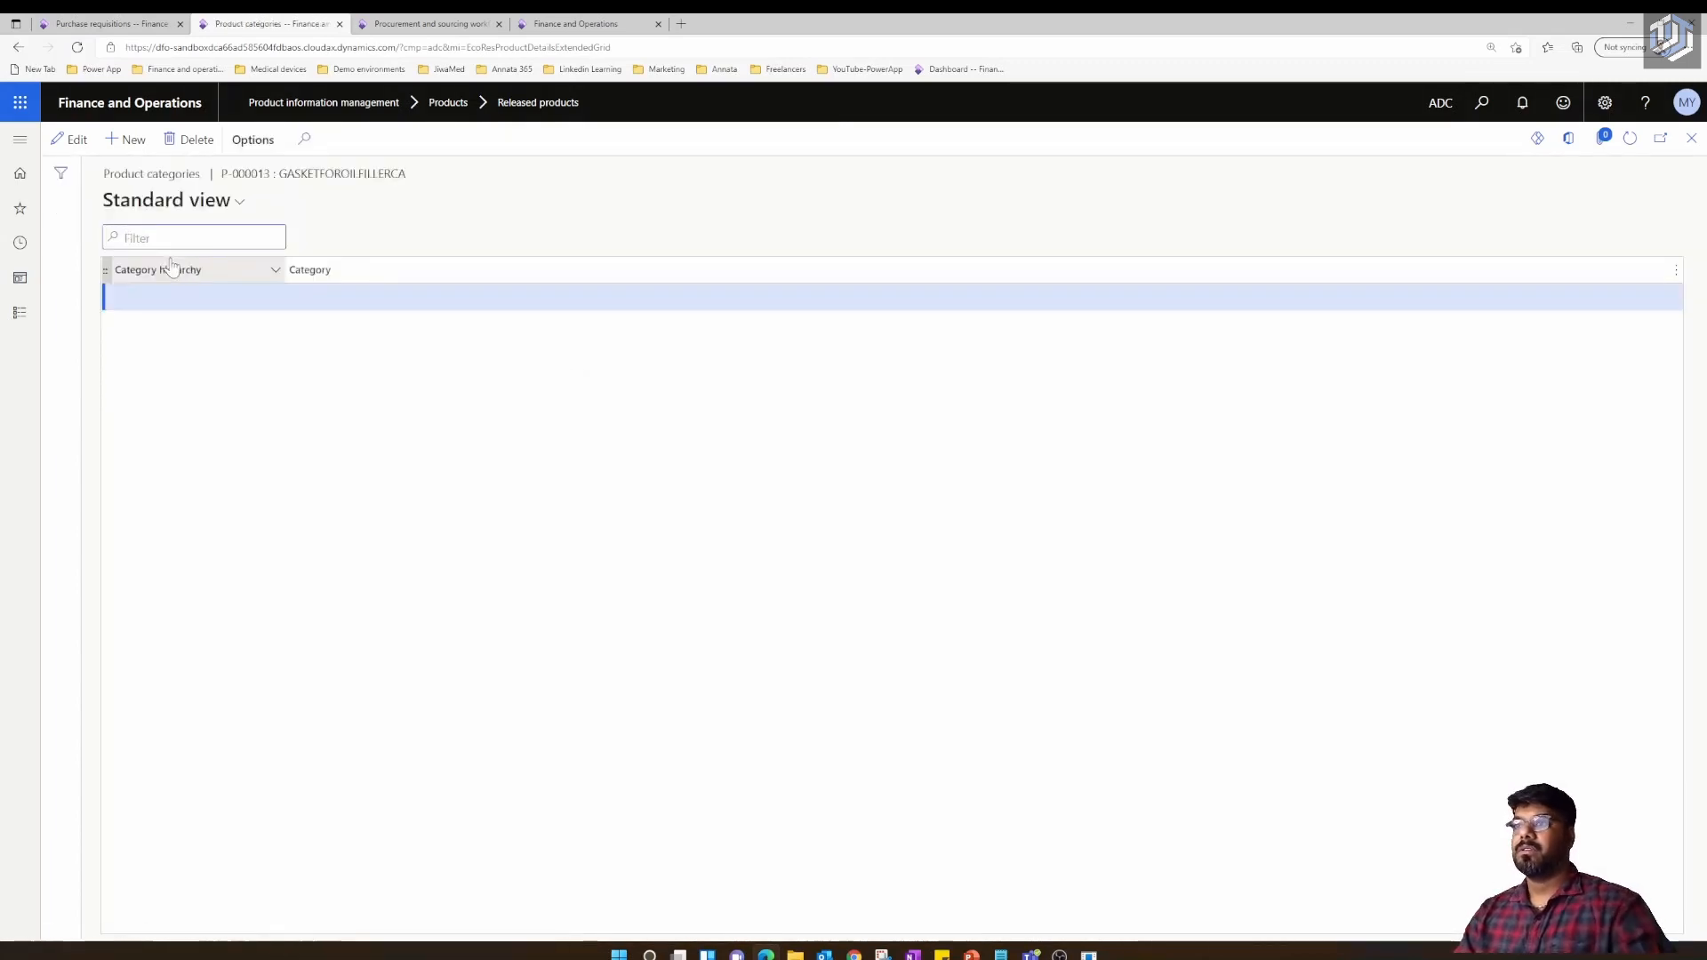
left_click(76, 140)
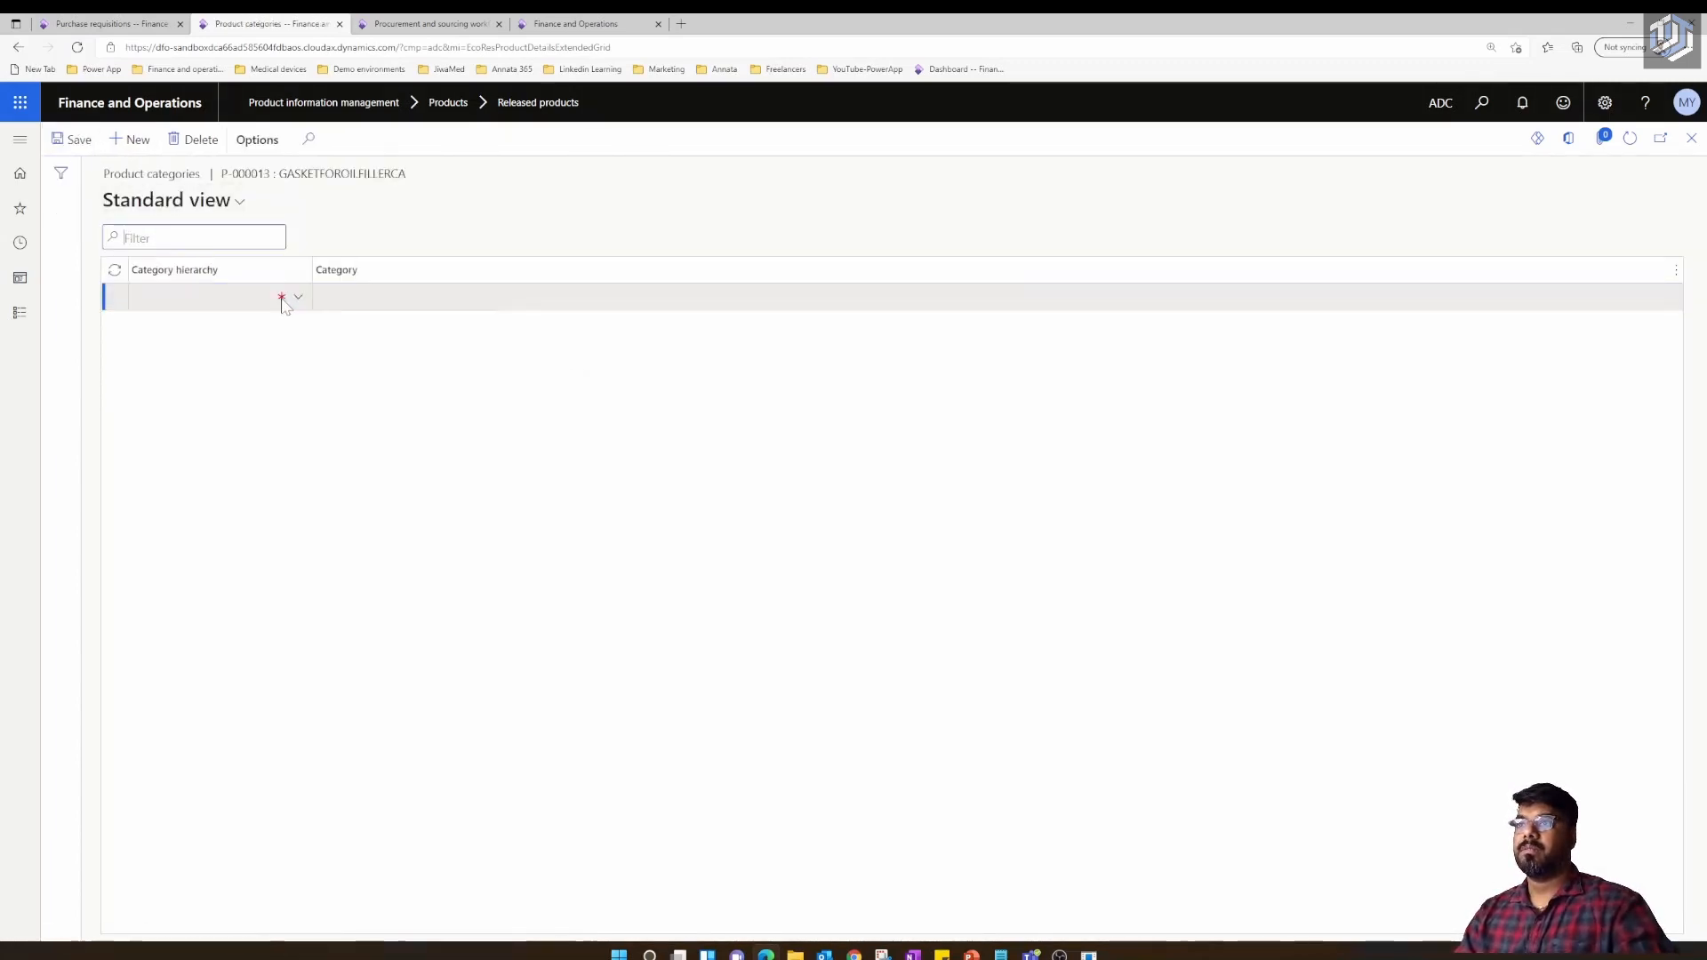
left_click(297, 303)
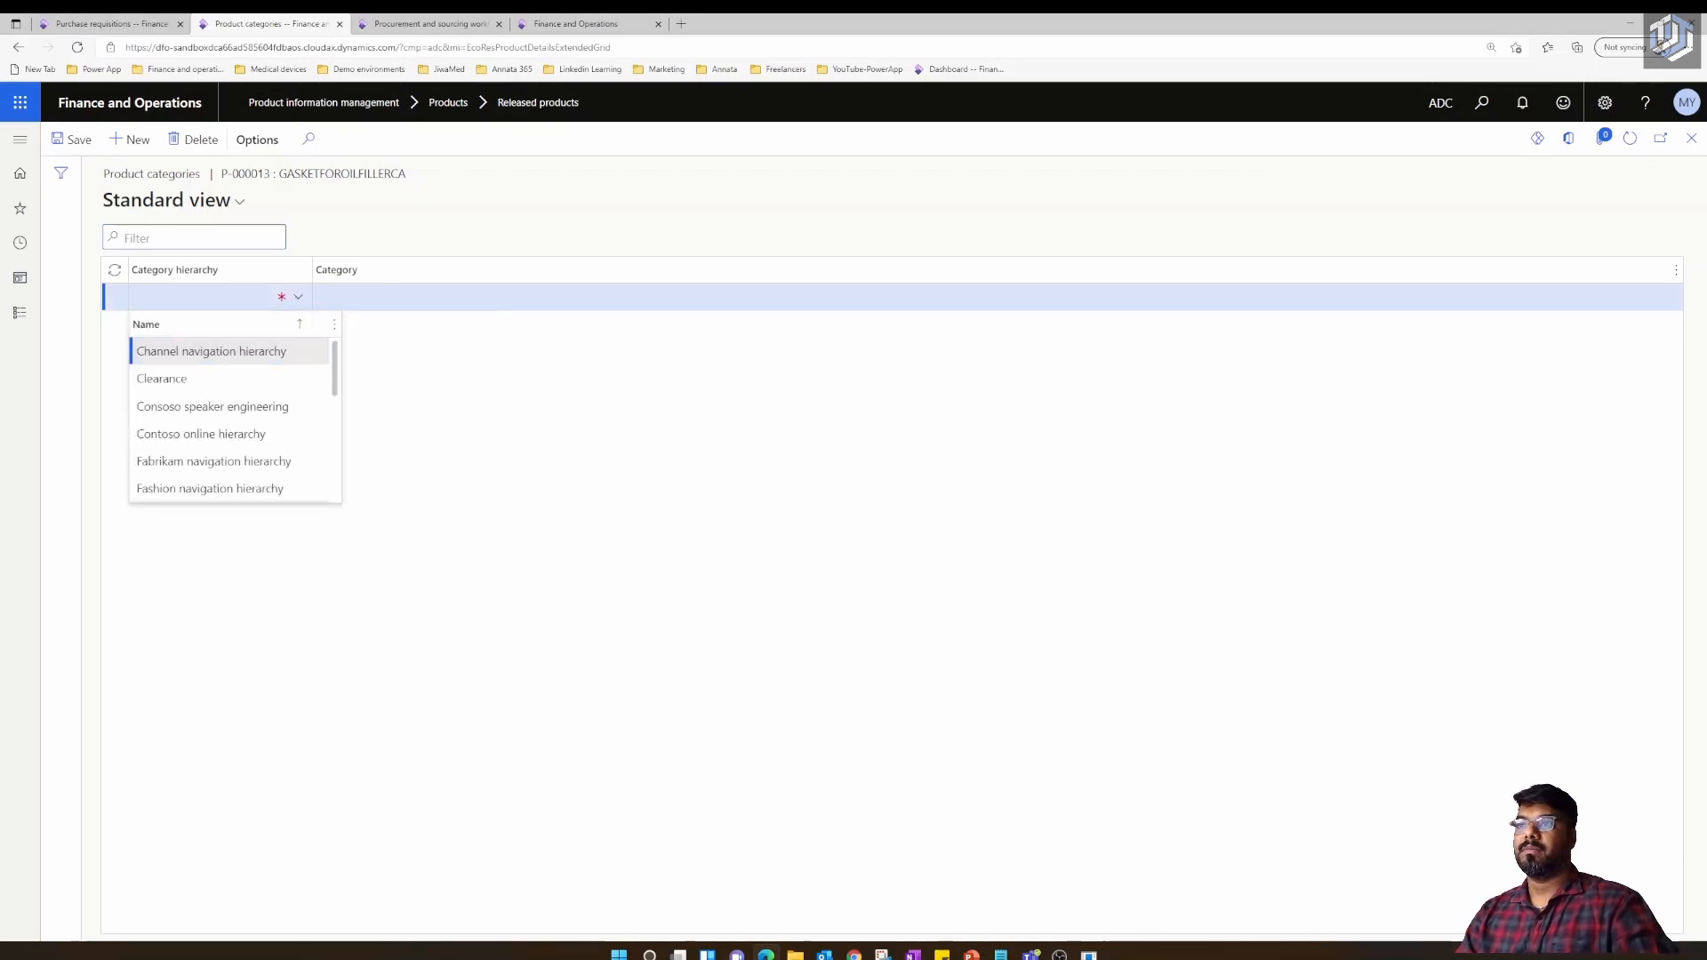
scroll(231, 409, "down", 3)
left_click(199, 489)
left_click(405, 300)
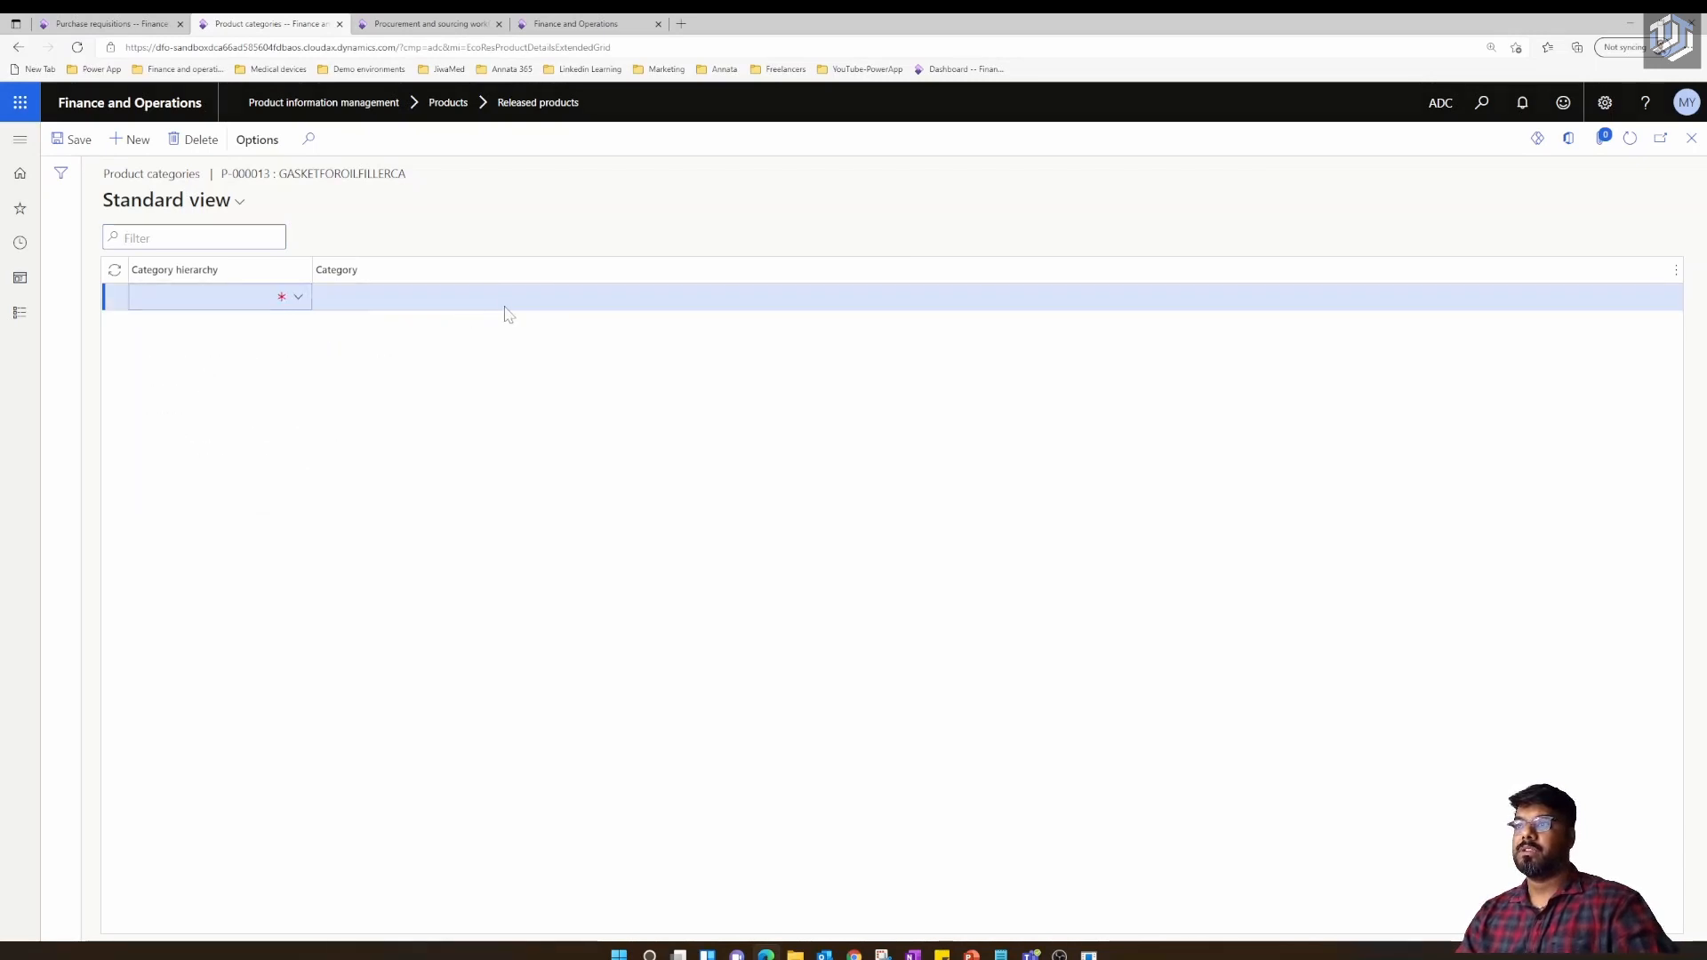
left_click(297, 302)
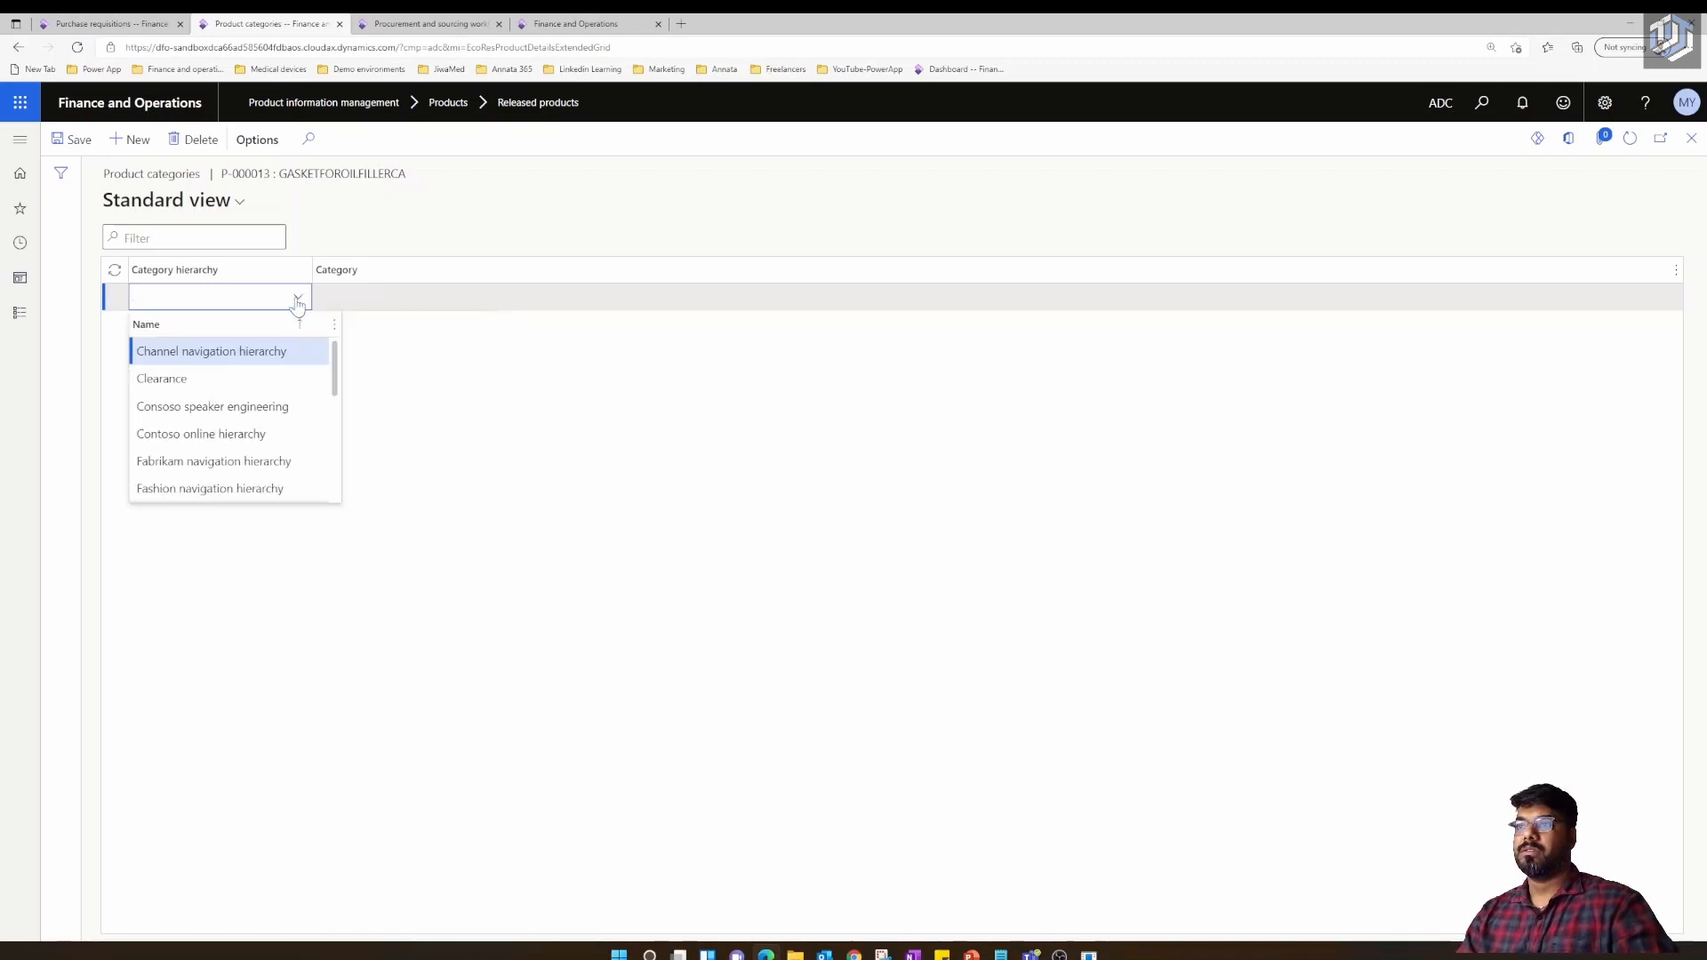
scroll(231, 409, "down", 3)
left_click(199, 488)
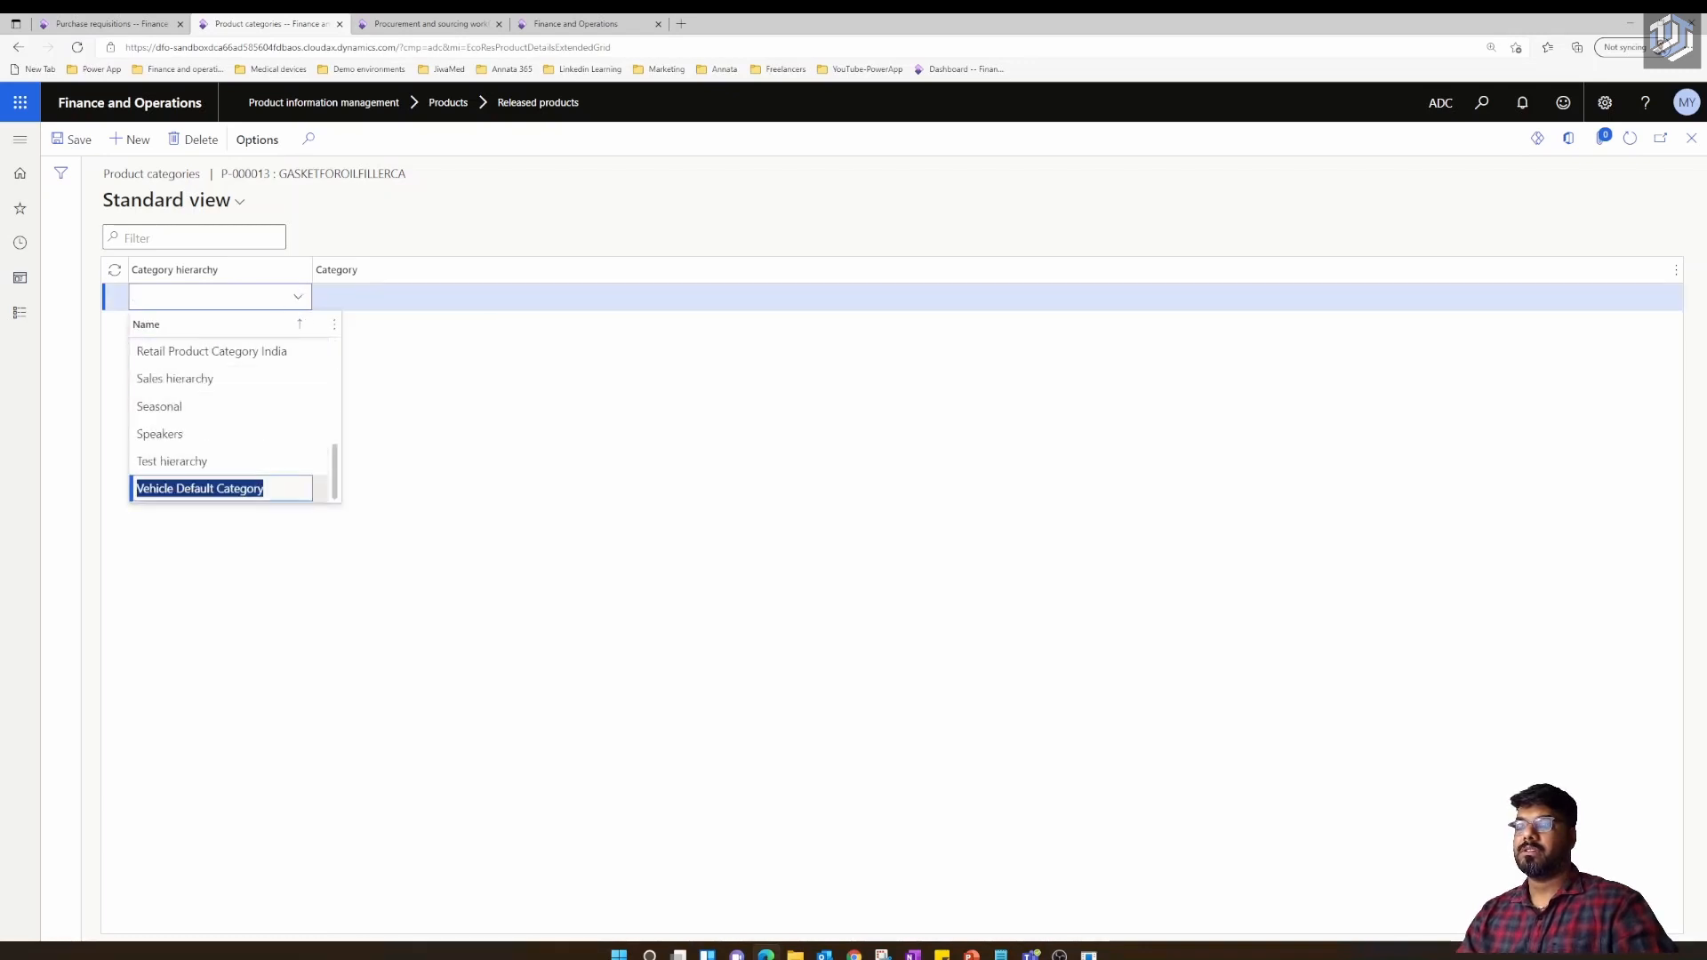
left_click(220, 491)
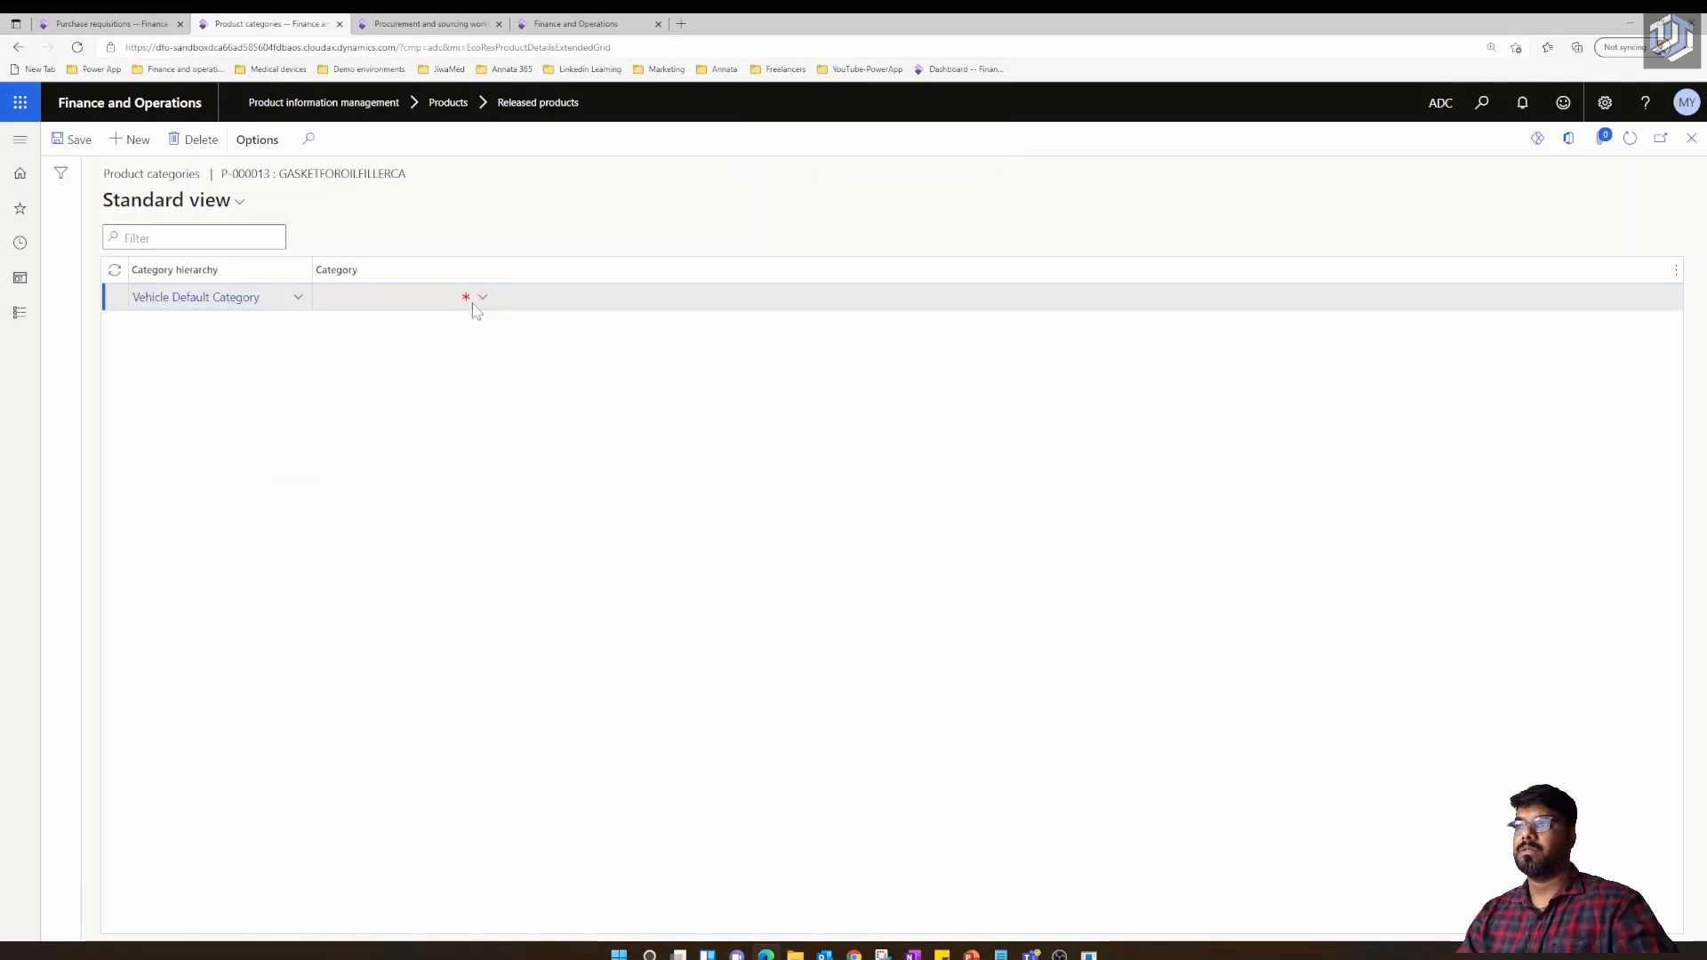
Assign item P-000013 to the Spare Parts category of the vehicle hierarchy
left_click(482, 299)
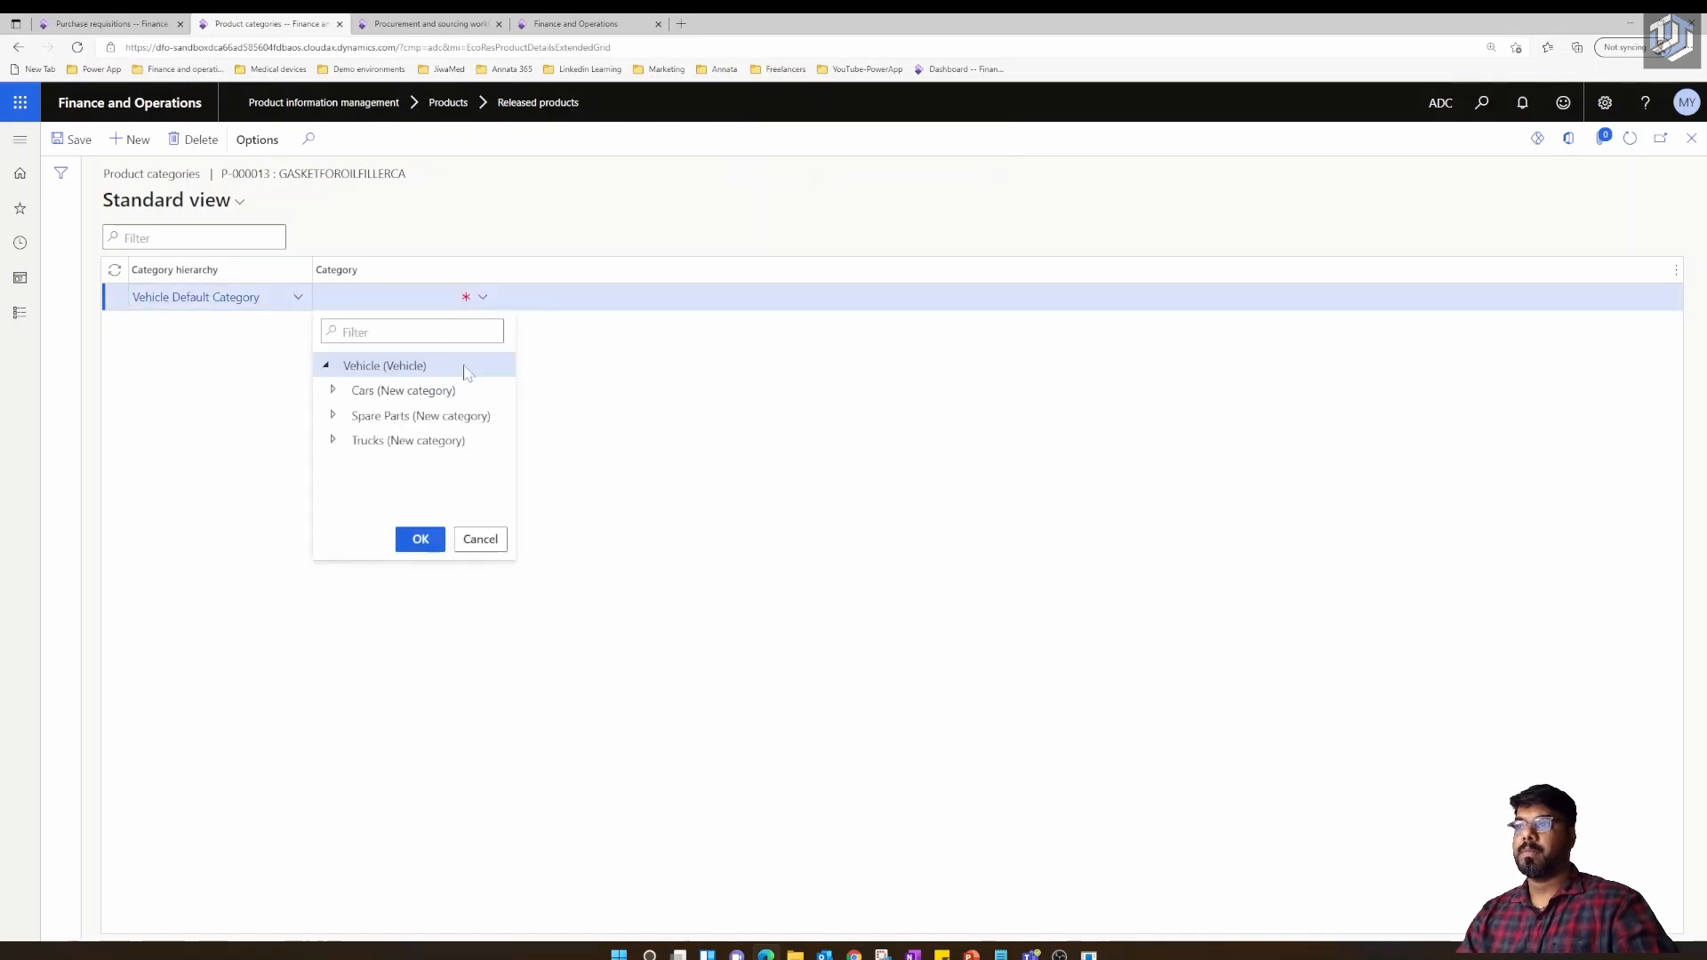
left_click(333, 394)
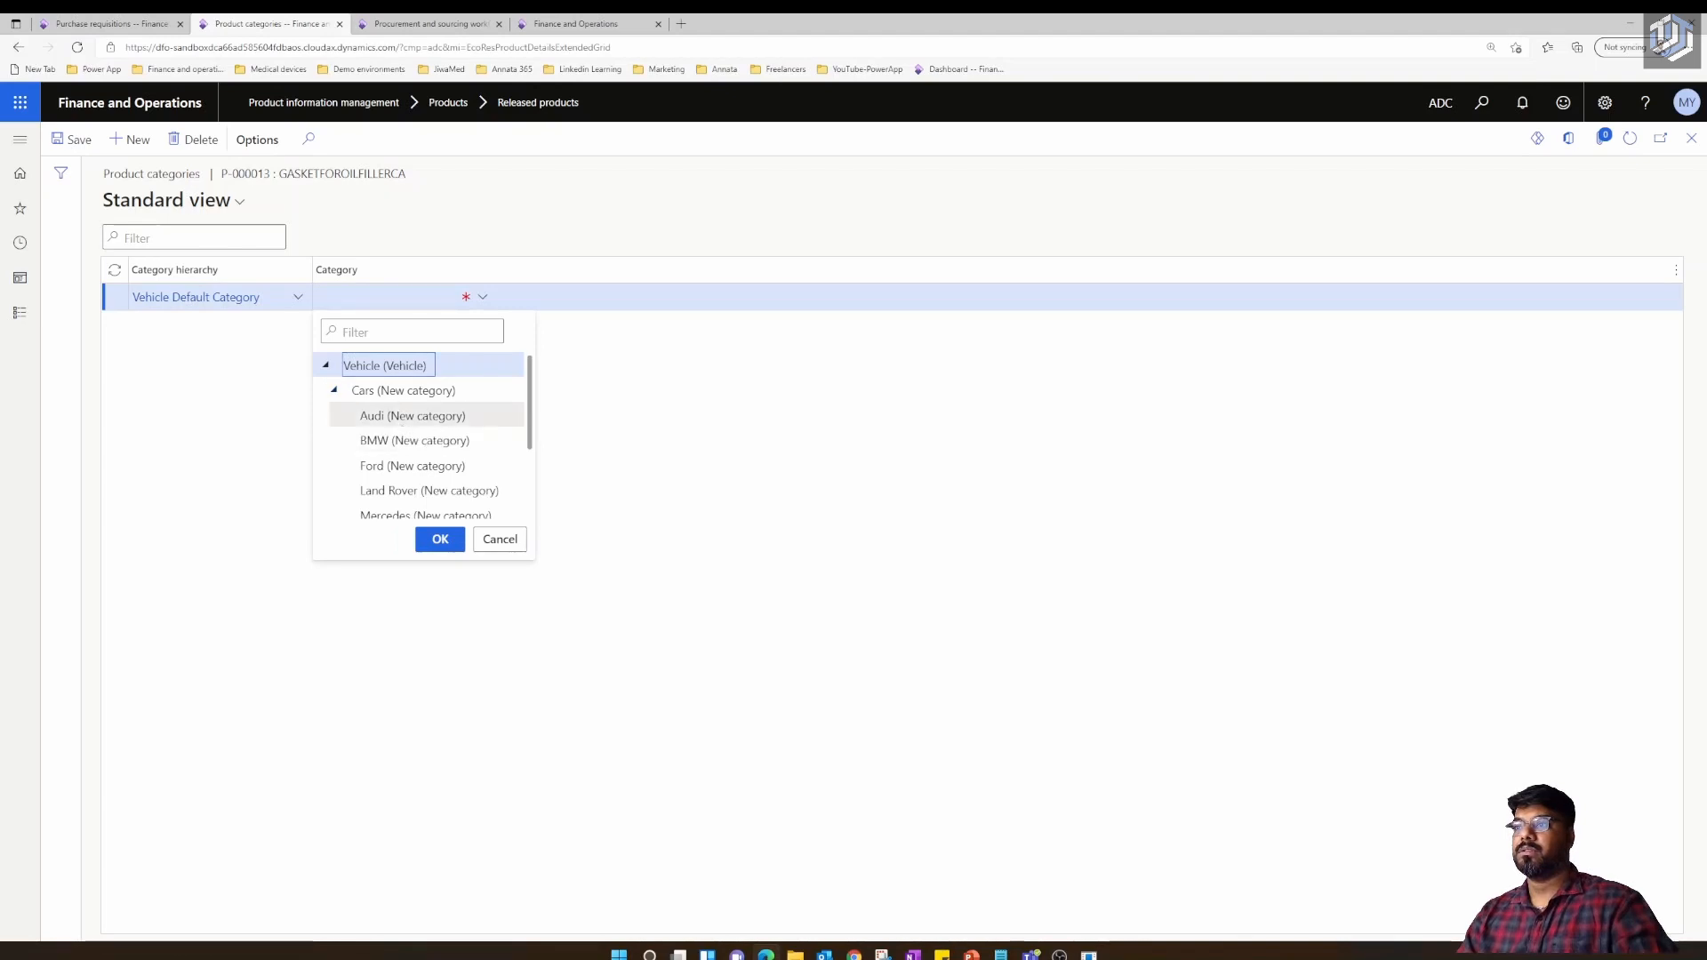
left_click(333, 391)
left_click(355, 415)
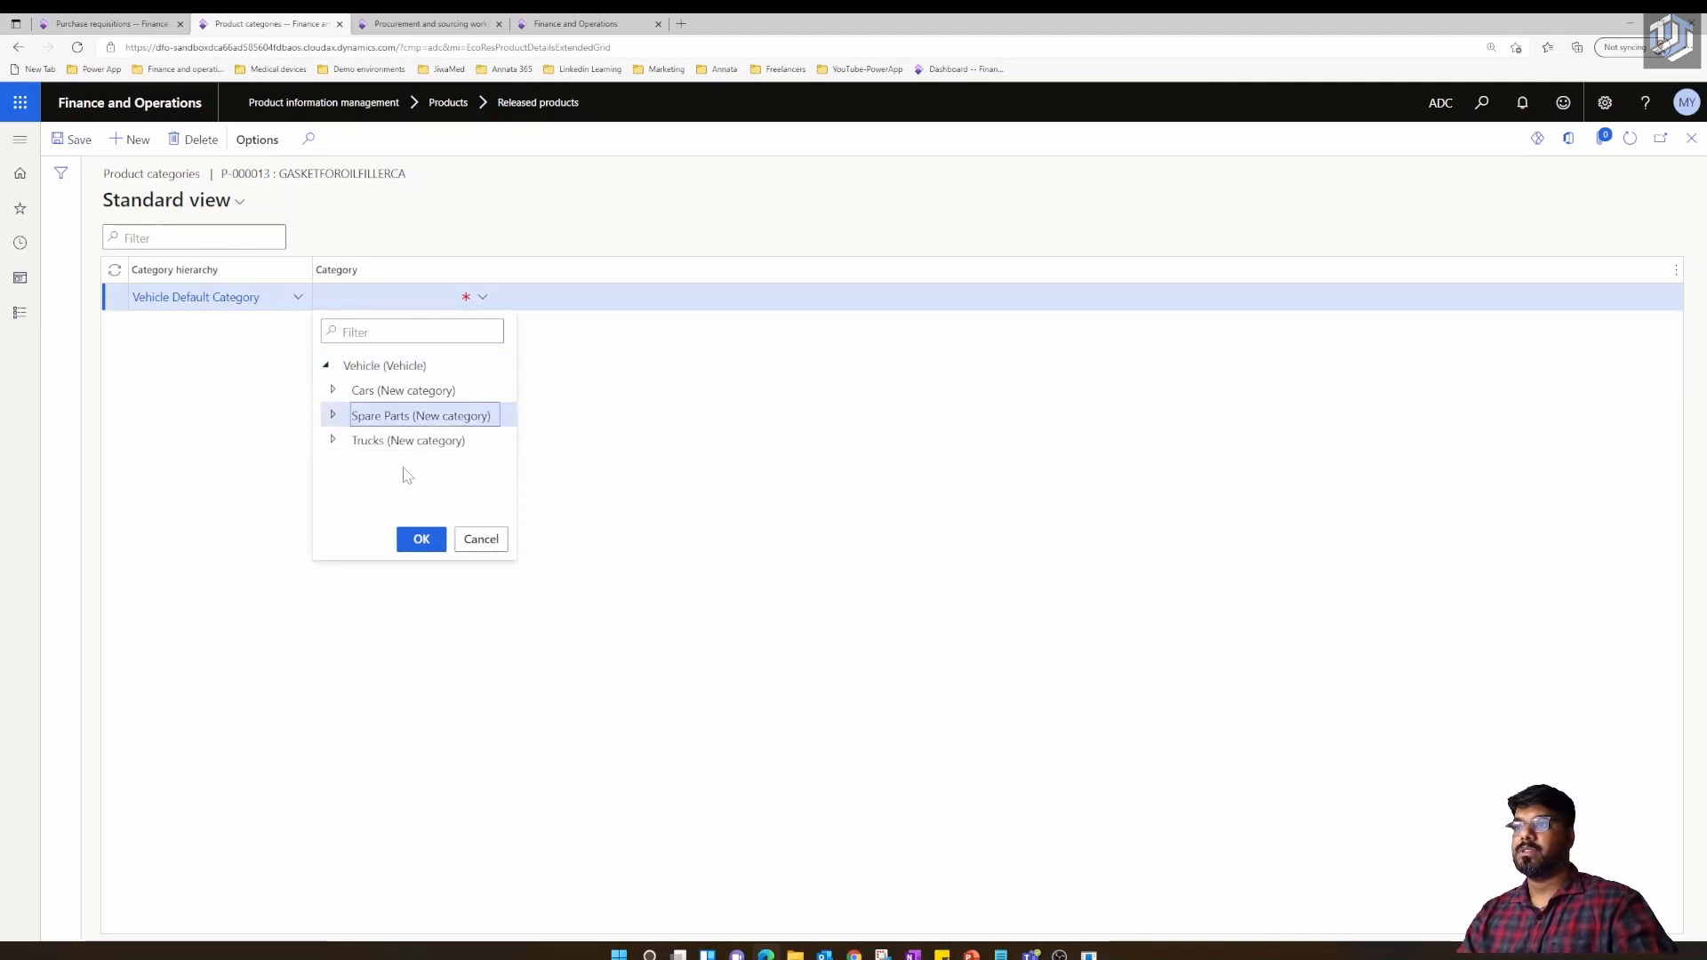
left_click(430, 539)
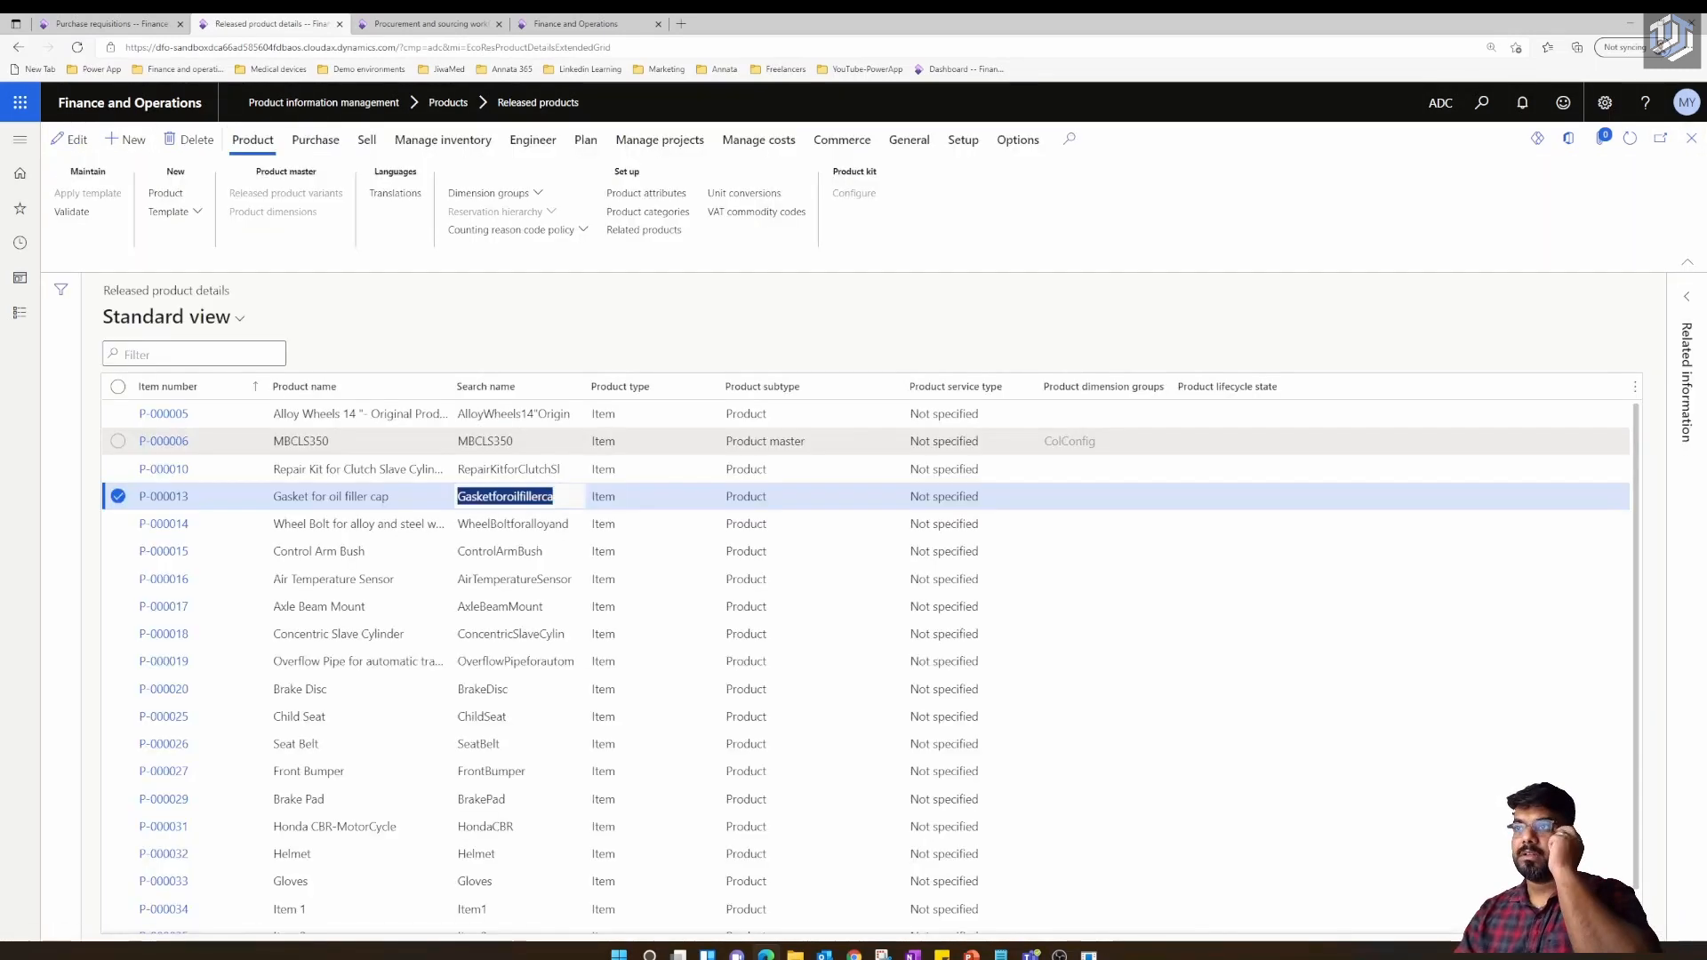
Open the product categories of item P-000014 for editing and choose Vehicle Default Category as the category hierarchy
left_click(519, 525)
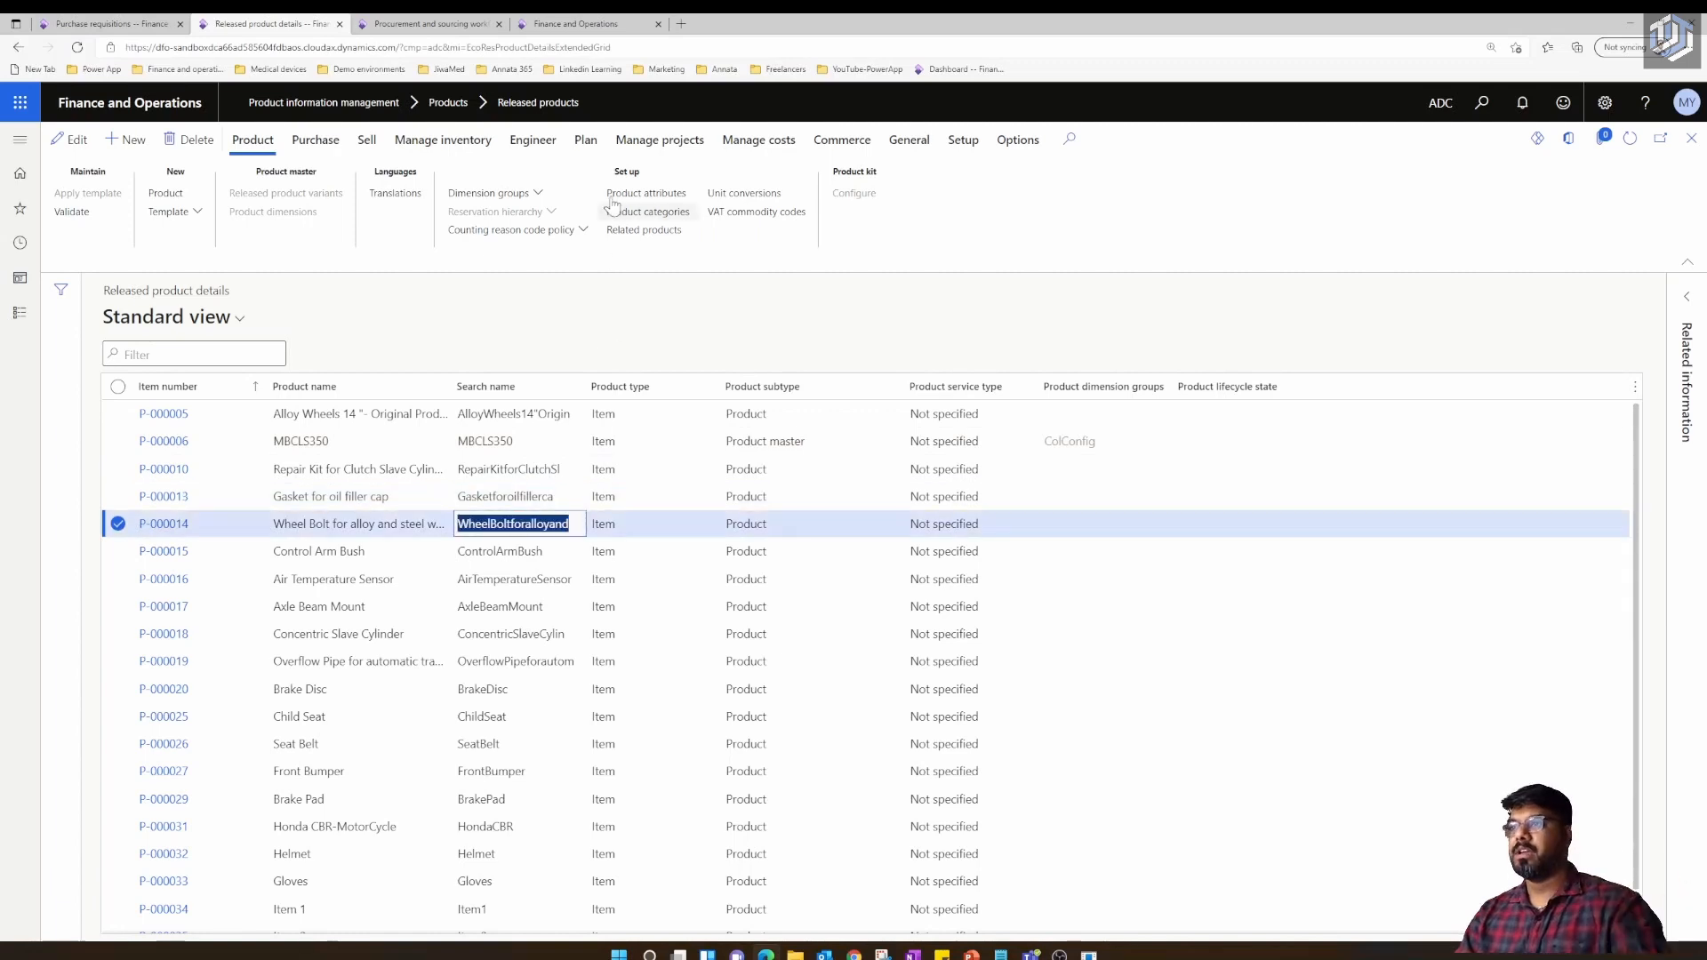
left_click(709, 325)
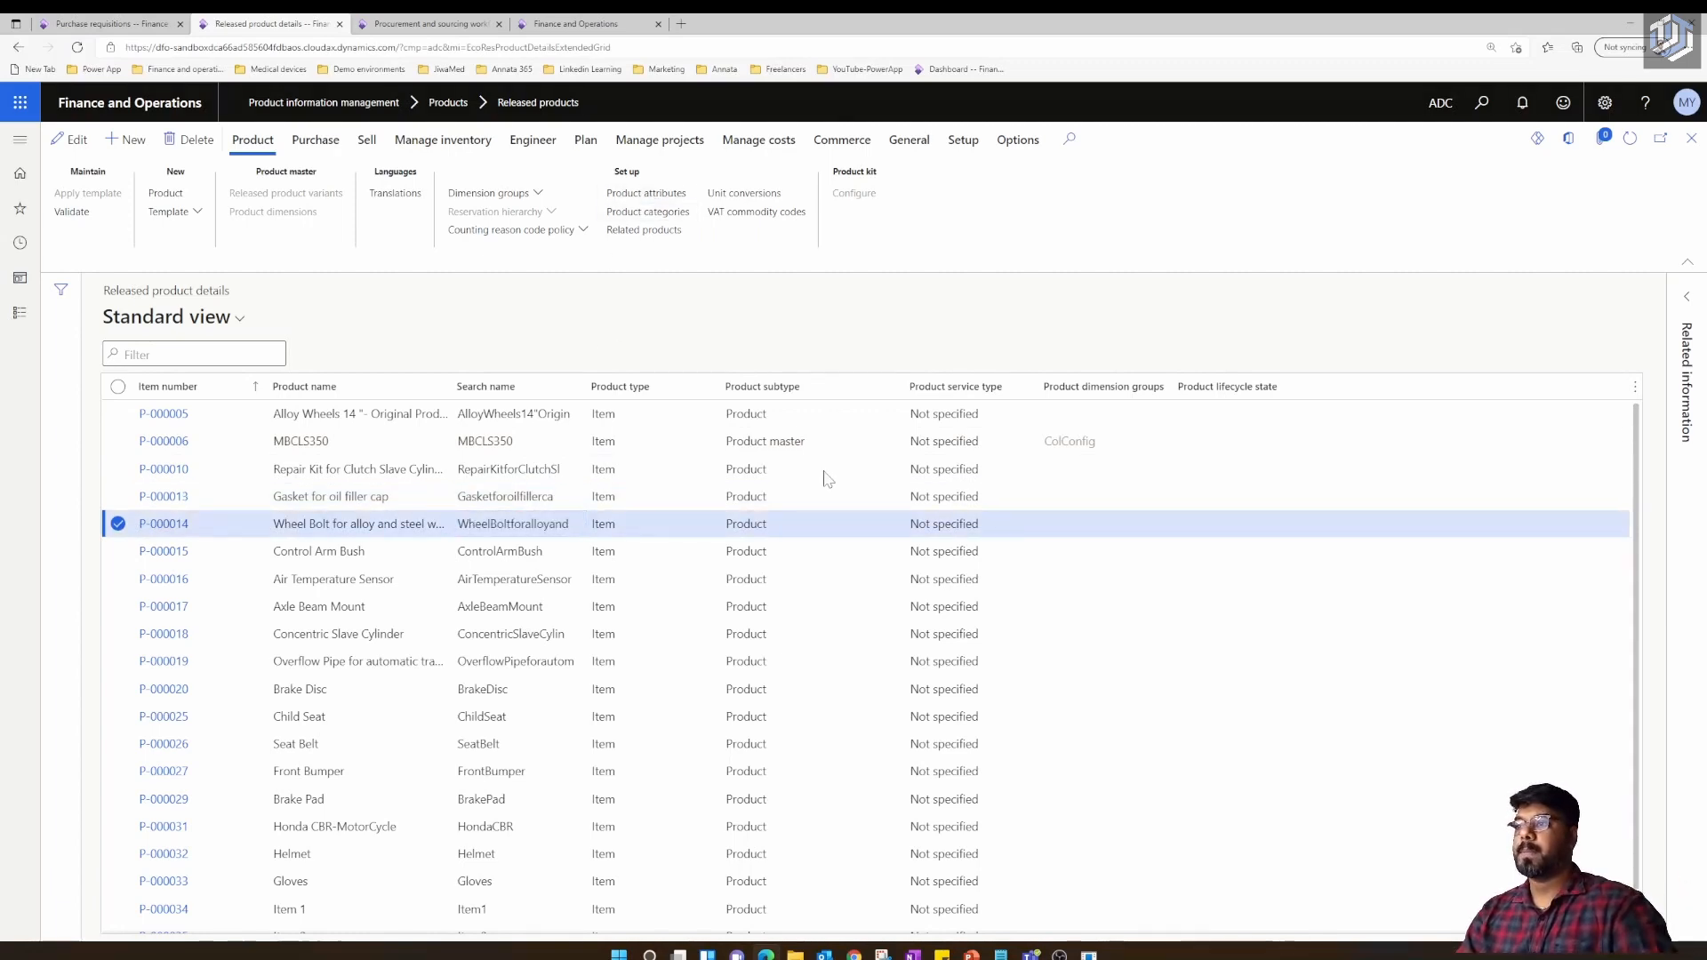
left_click(98, 151)
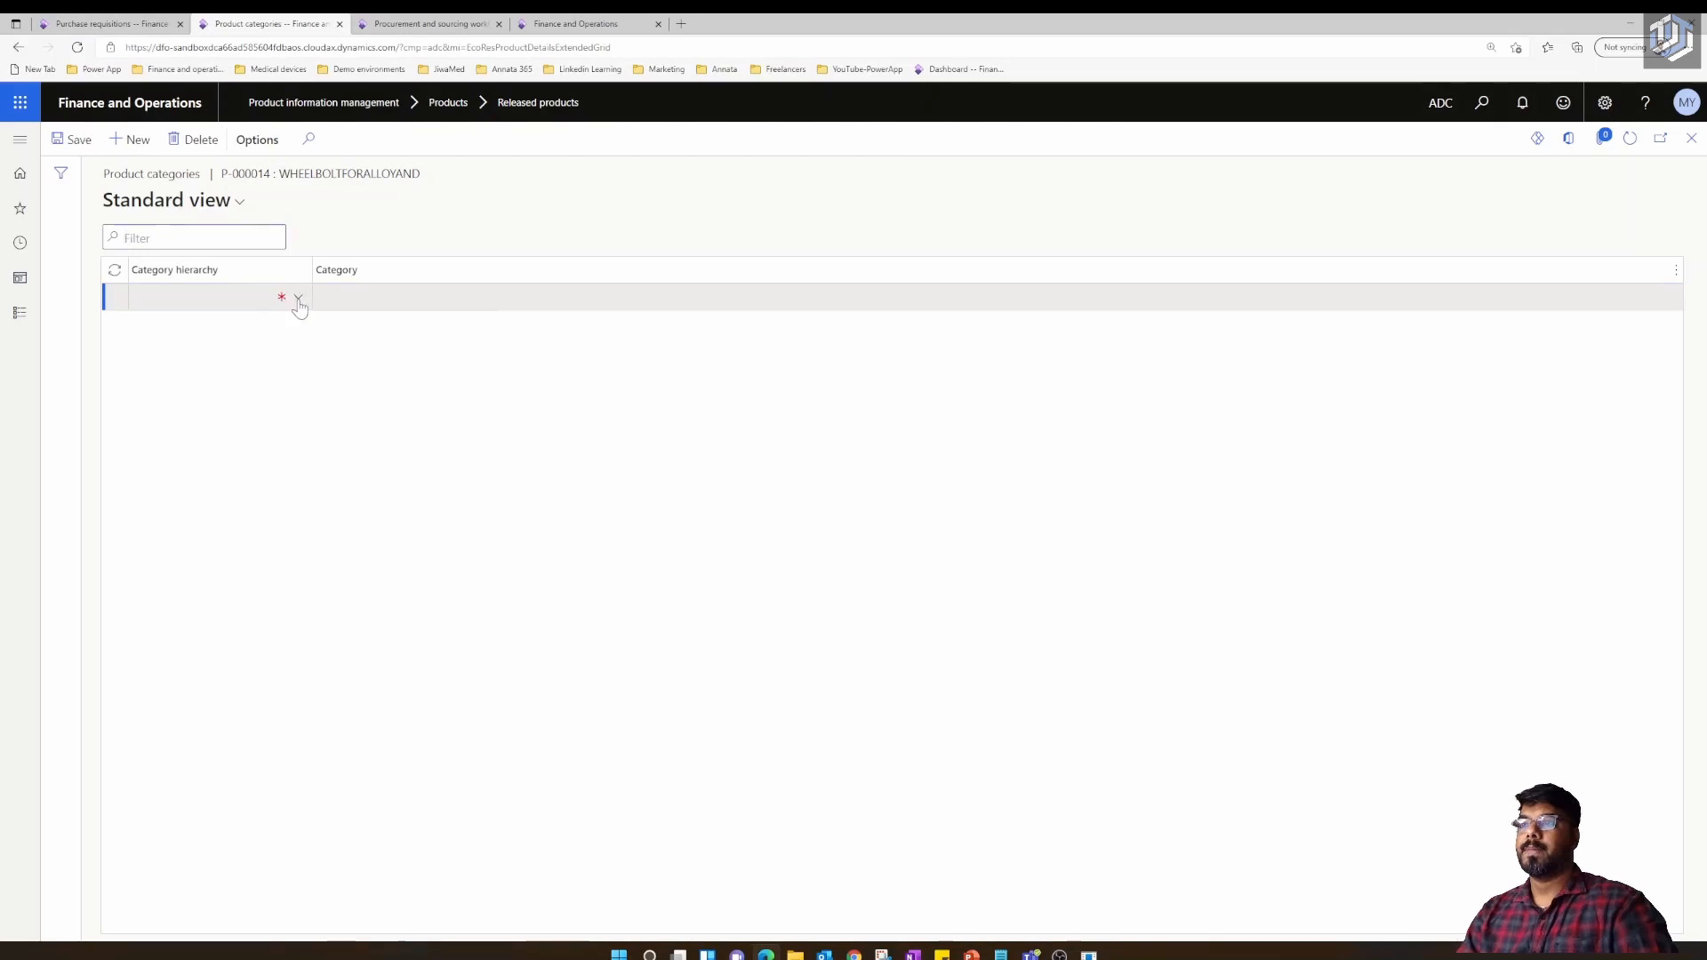
left_click(299, 299)
key("Down")
key("Down")
key("Down")
key("Down")
key("Down")
key("Down")
key("Down")
key("Down")
key("Down")
key("Down")
key("Down")
key("Down")
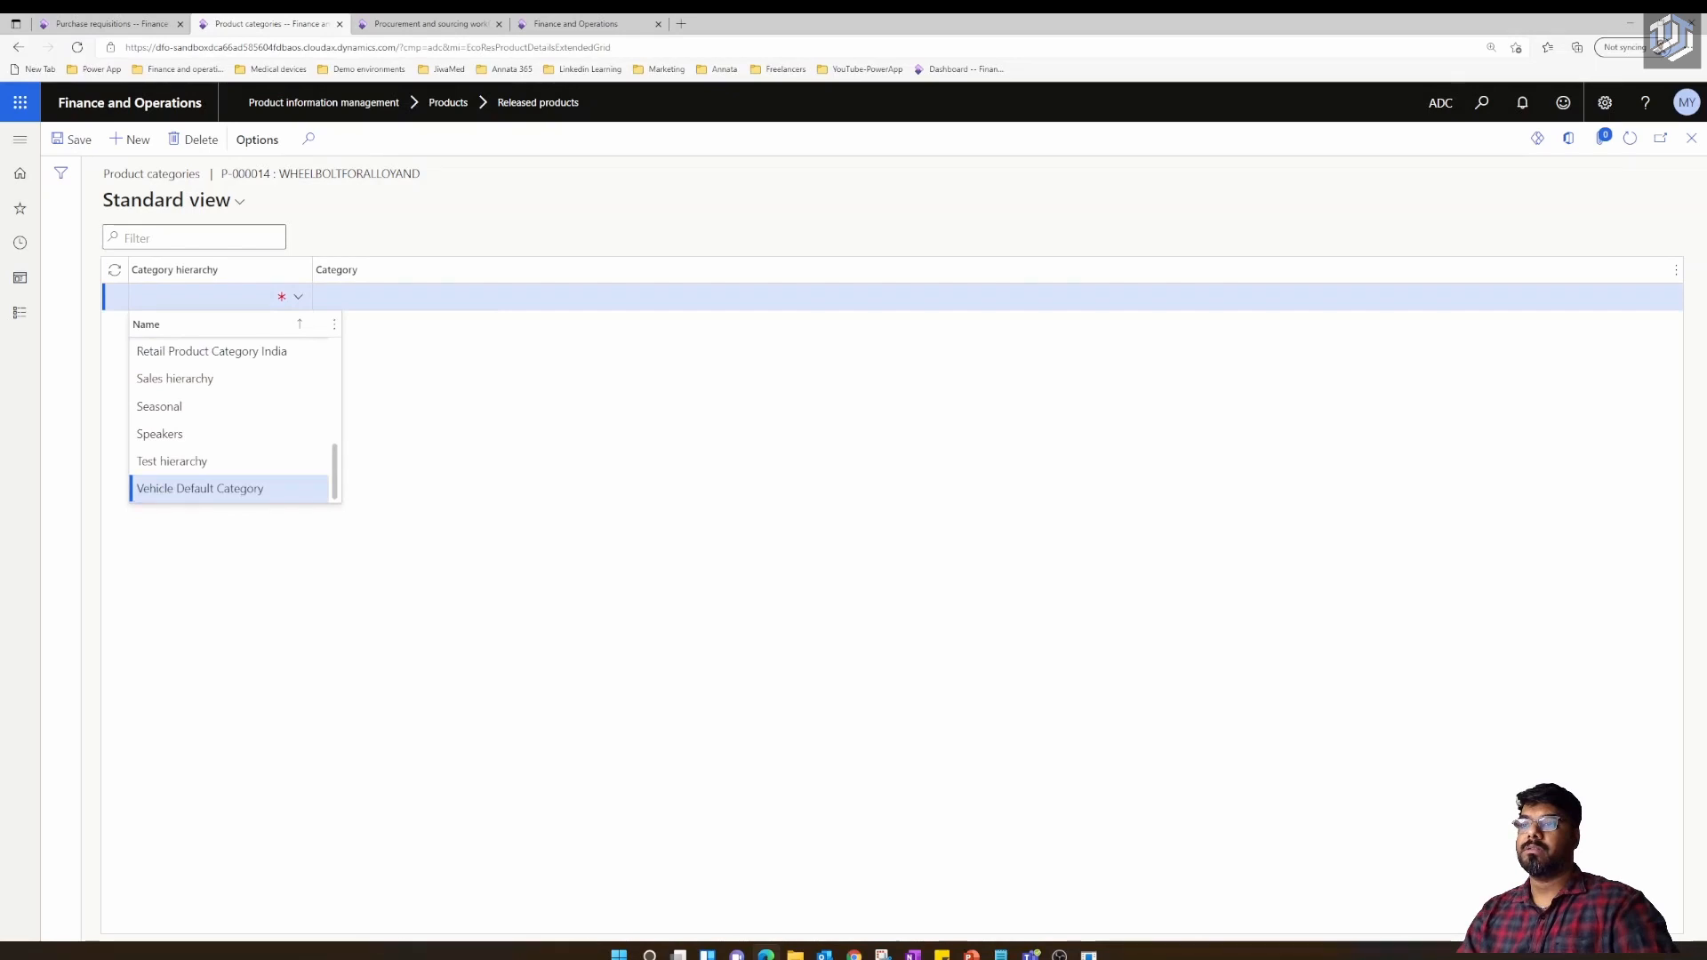
key("Return")
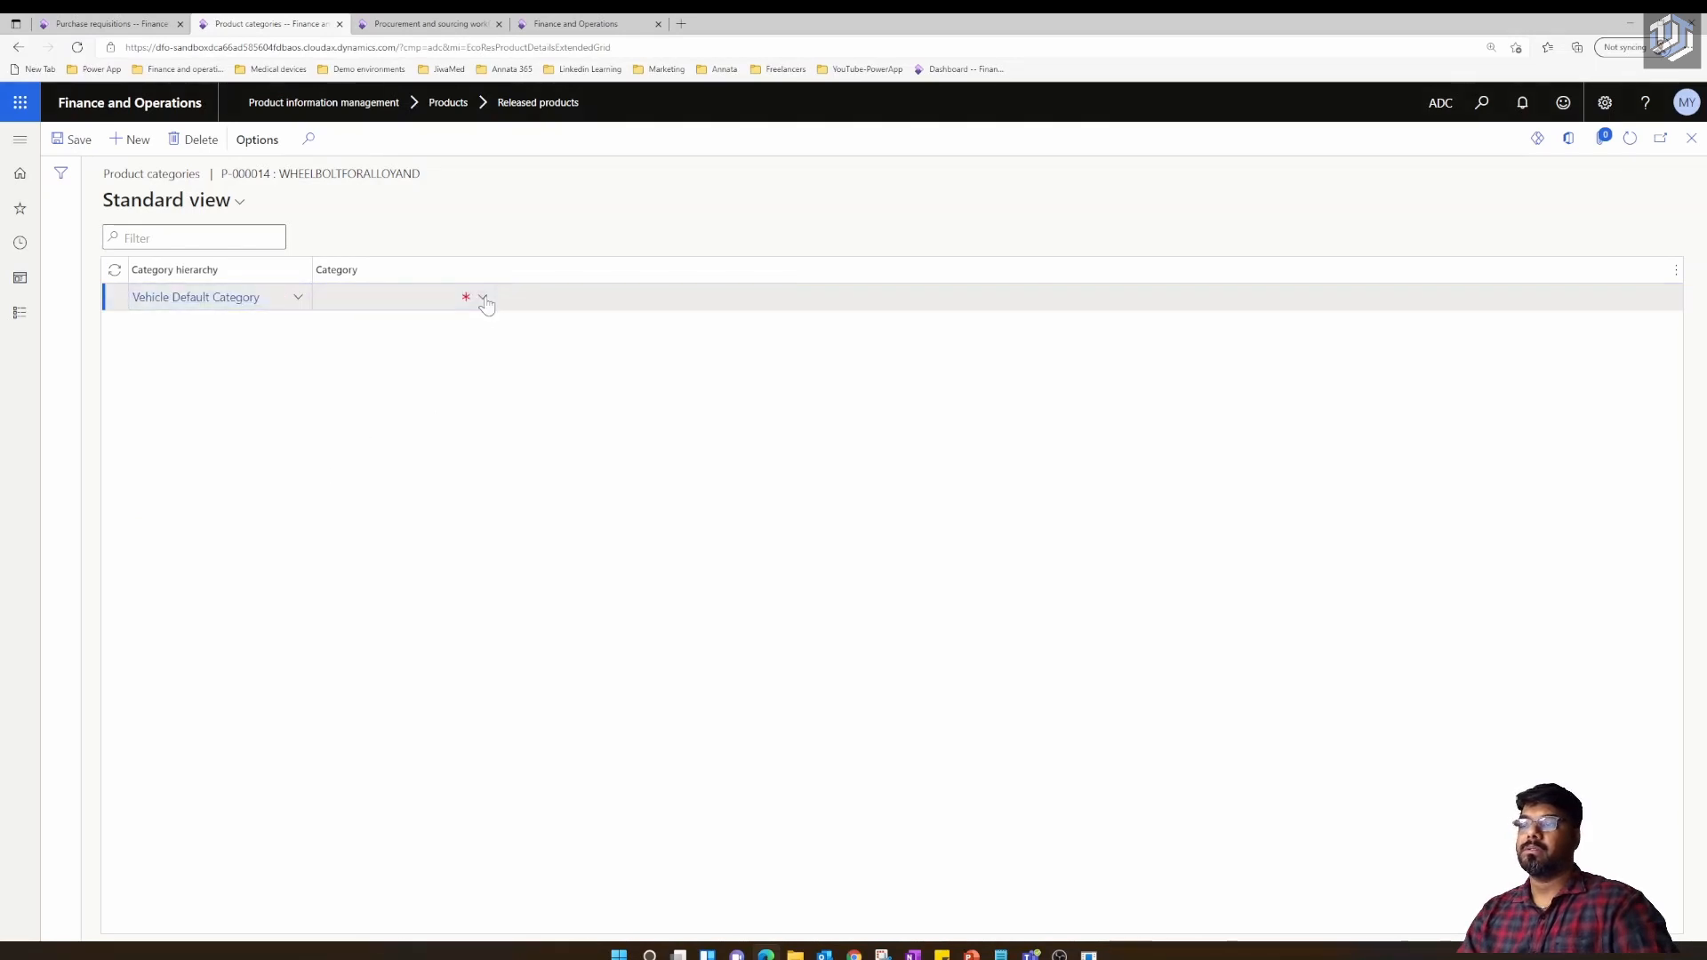
Set the category of item P-000014 to Brake under Spare Parts and save the assignment
left_click(483, 298)
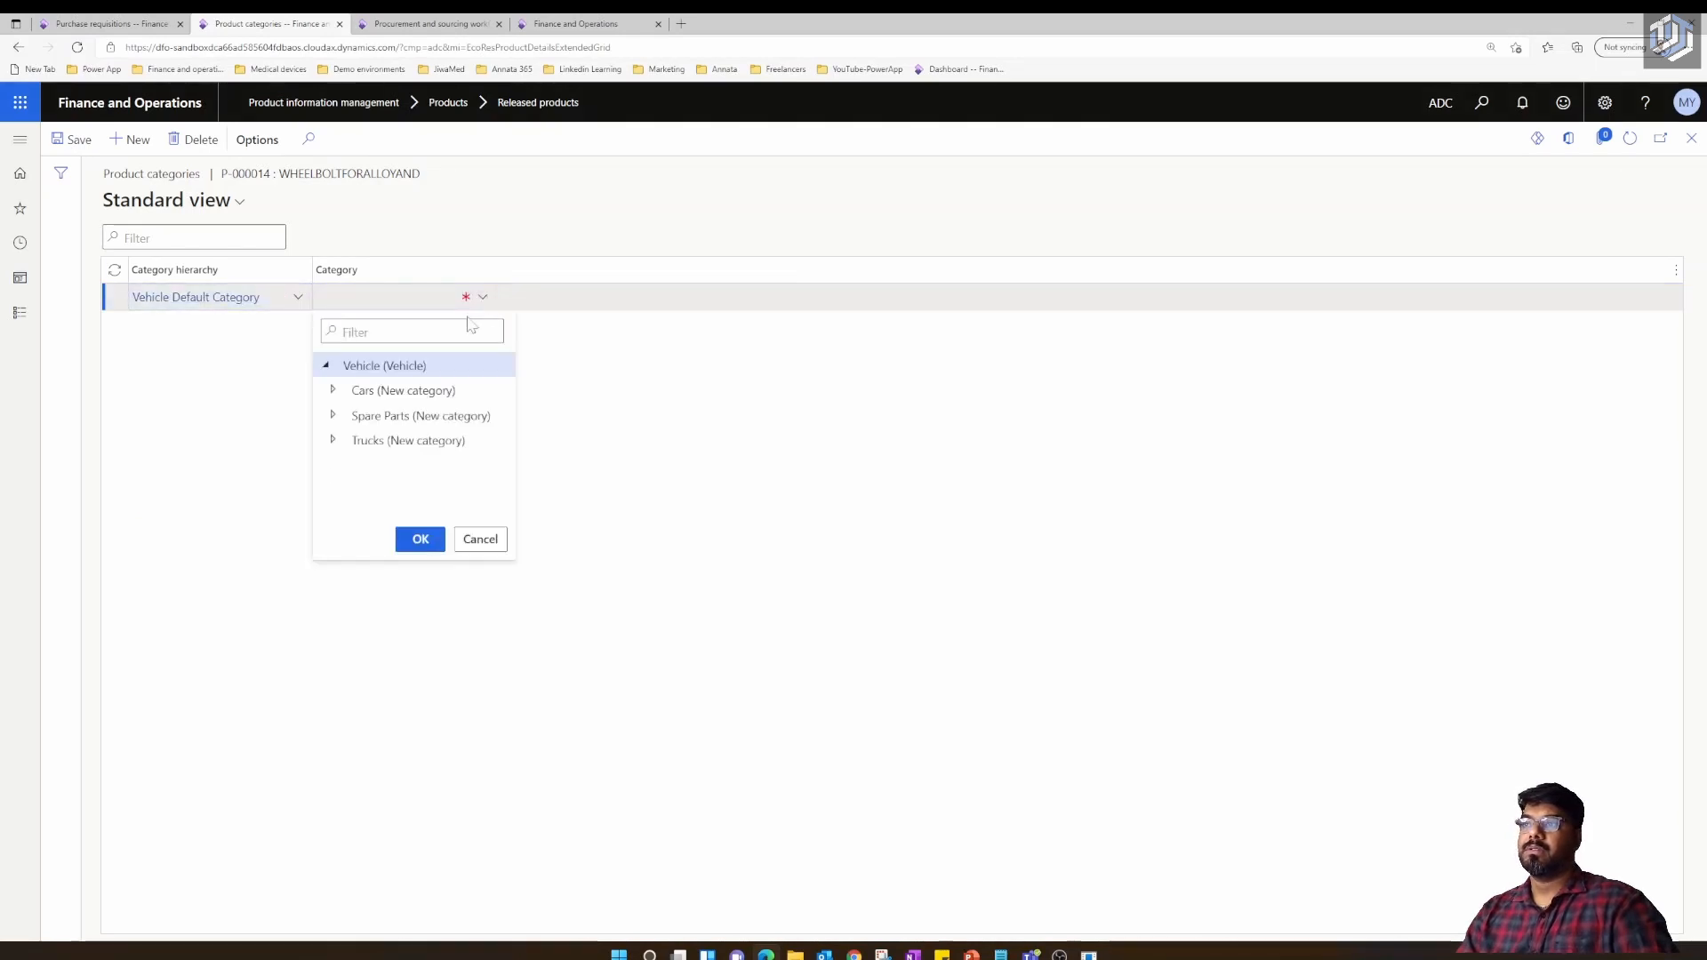
left_click(325, 366)
left_click(326, 366)
left_click(324, 367)
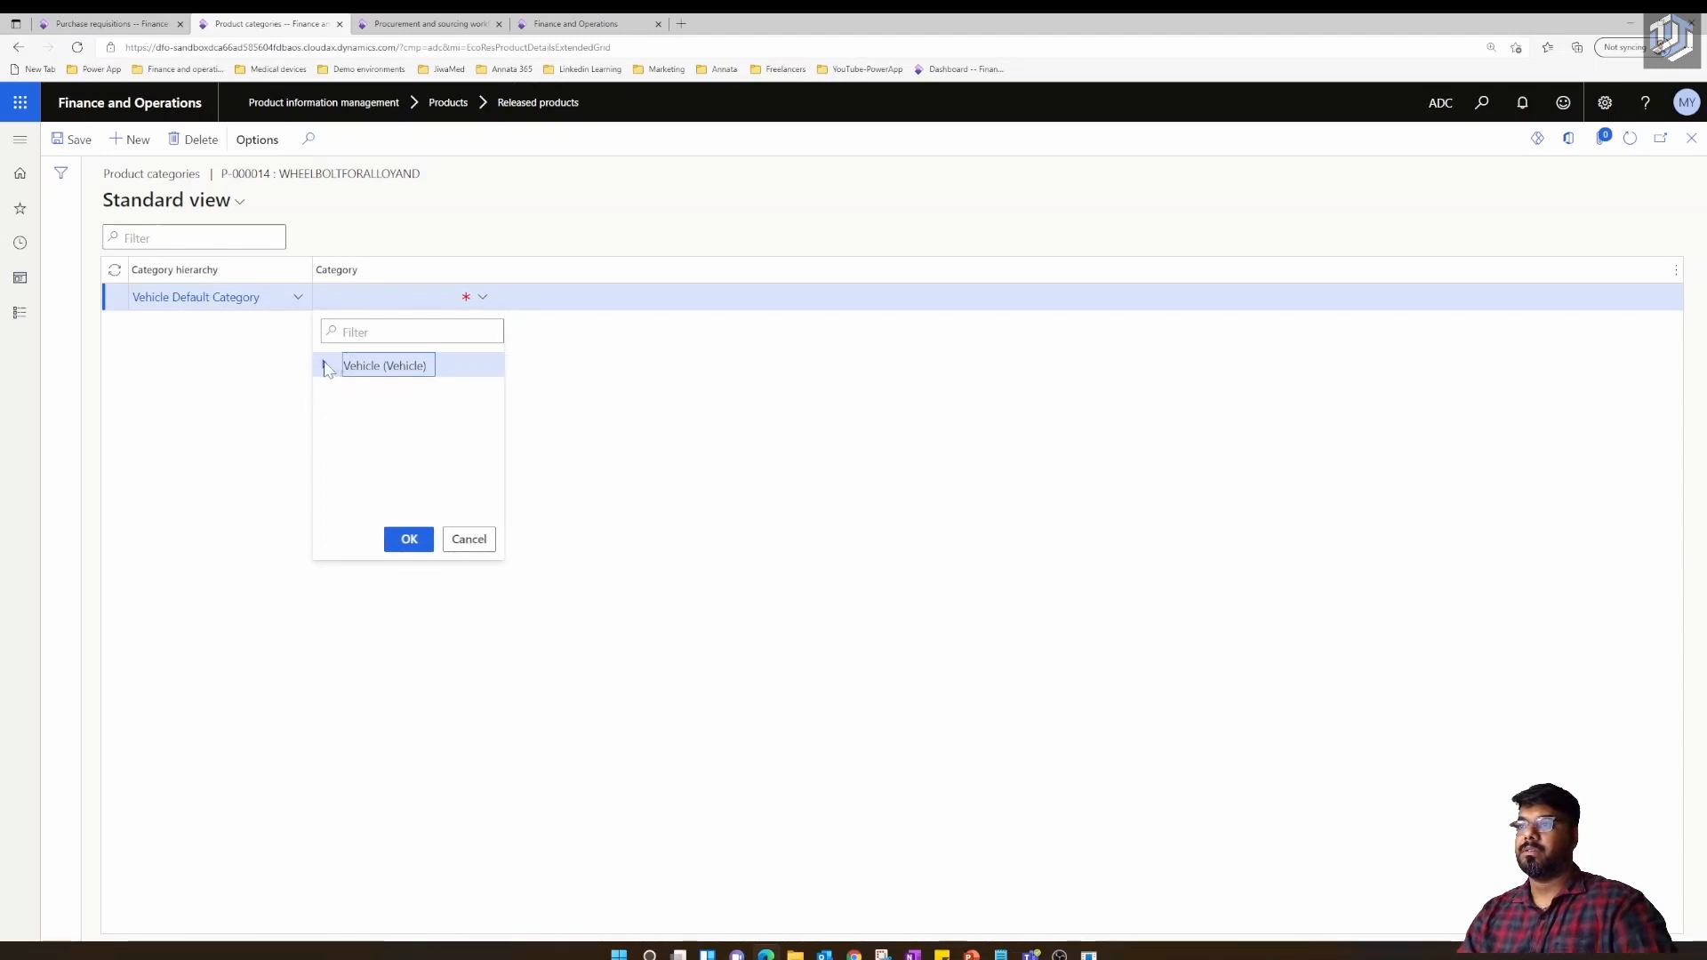
left_click(325, 364)
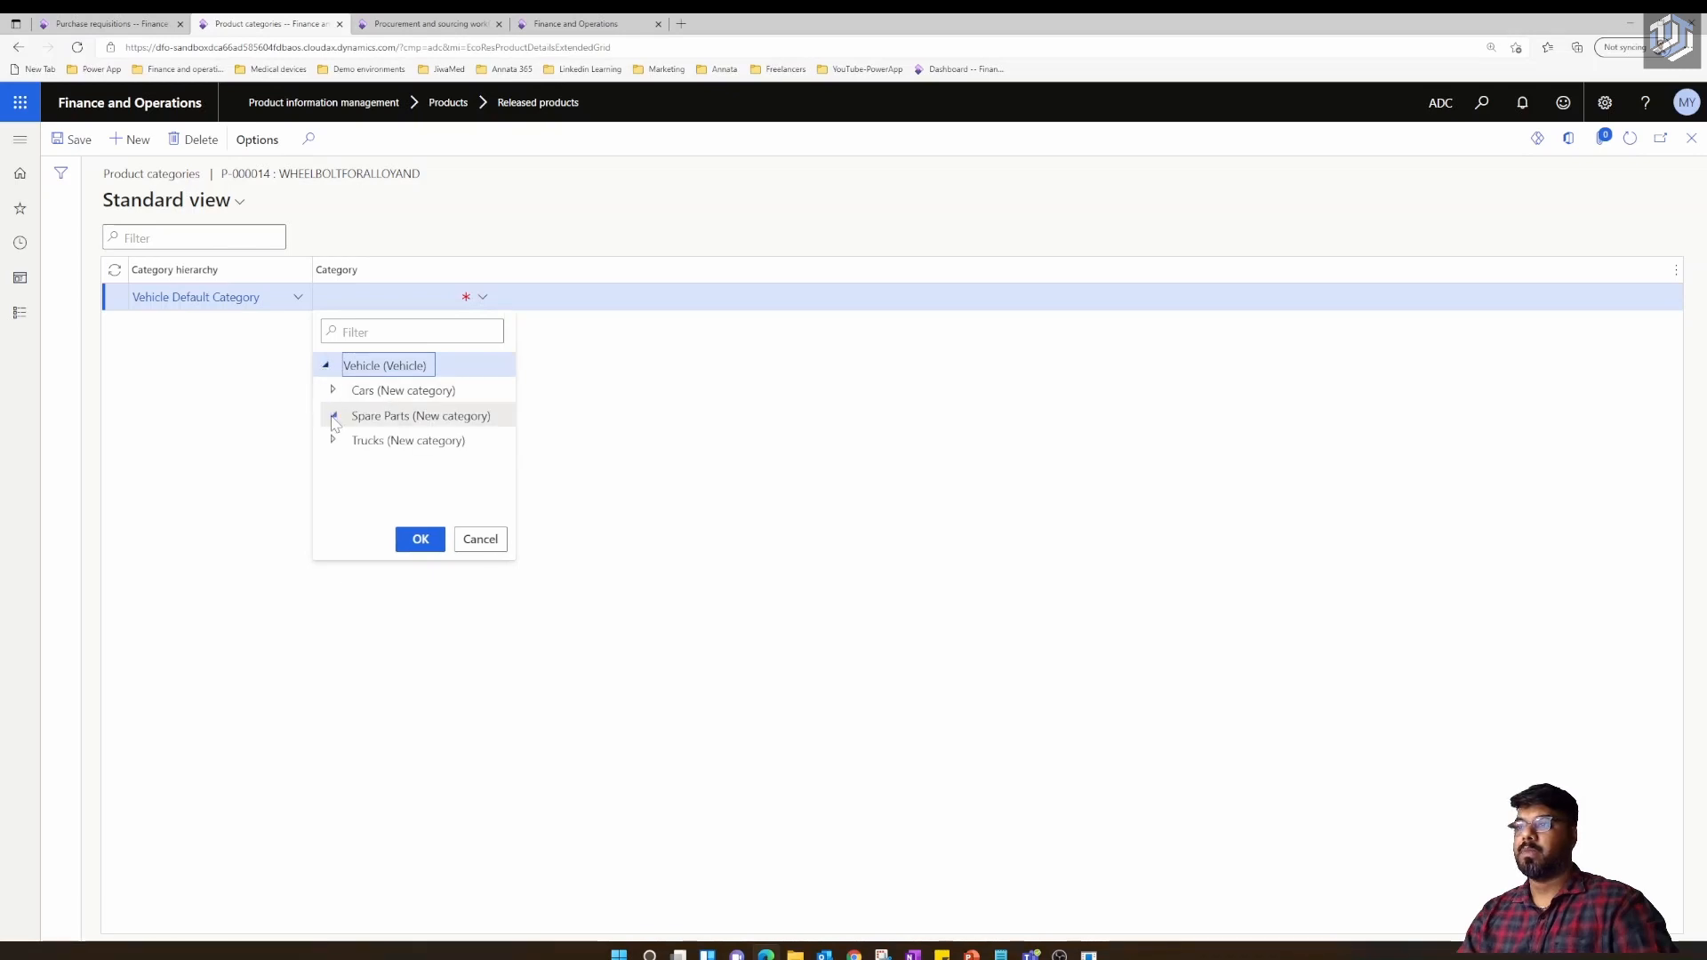
left_click(333, 415)
left_click(374, 440)
left_click(421, 542)
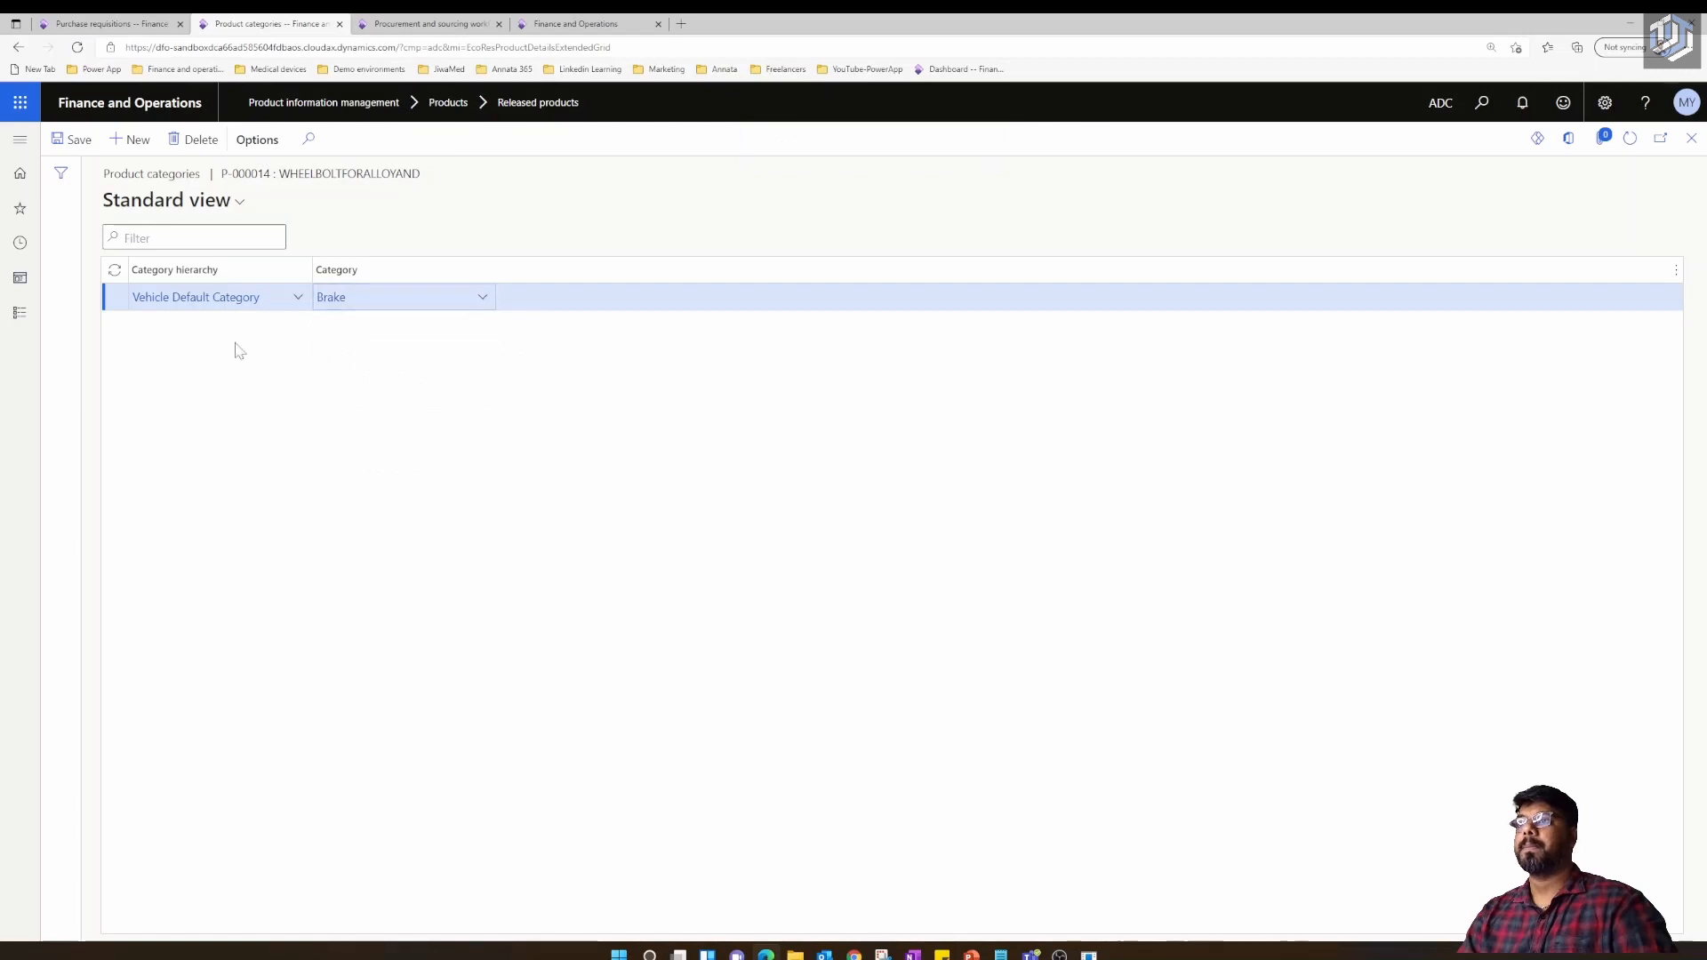
left_click(80, 147)
Return to the general Supplies purchase requisition and check which item numbers are available for its line
left_click(111, 24)
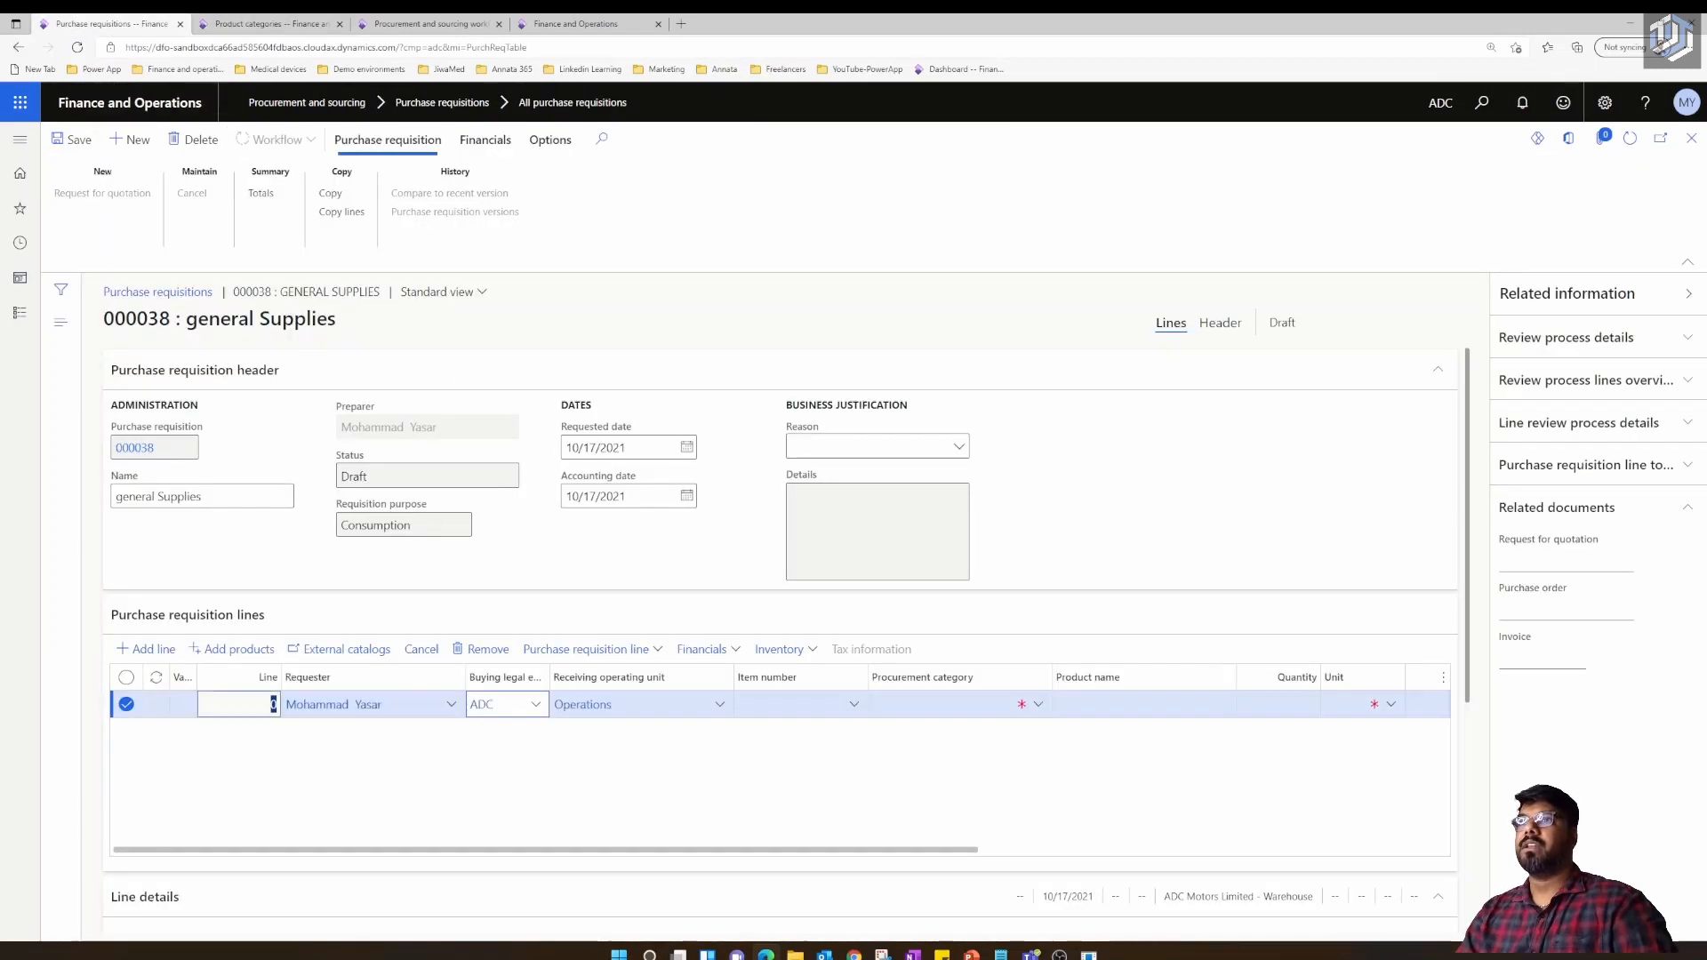
left_click(853, 707)
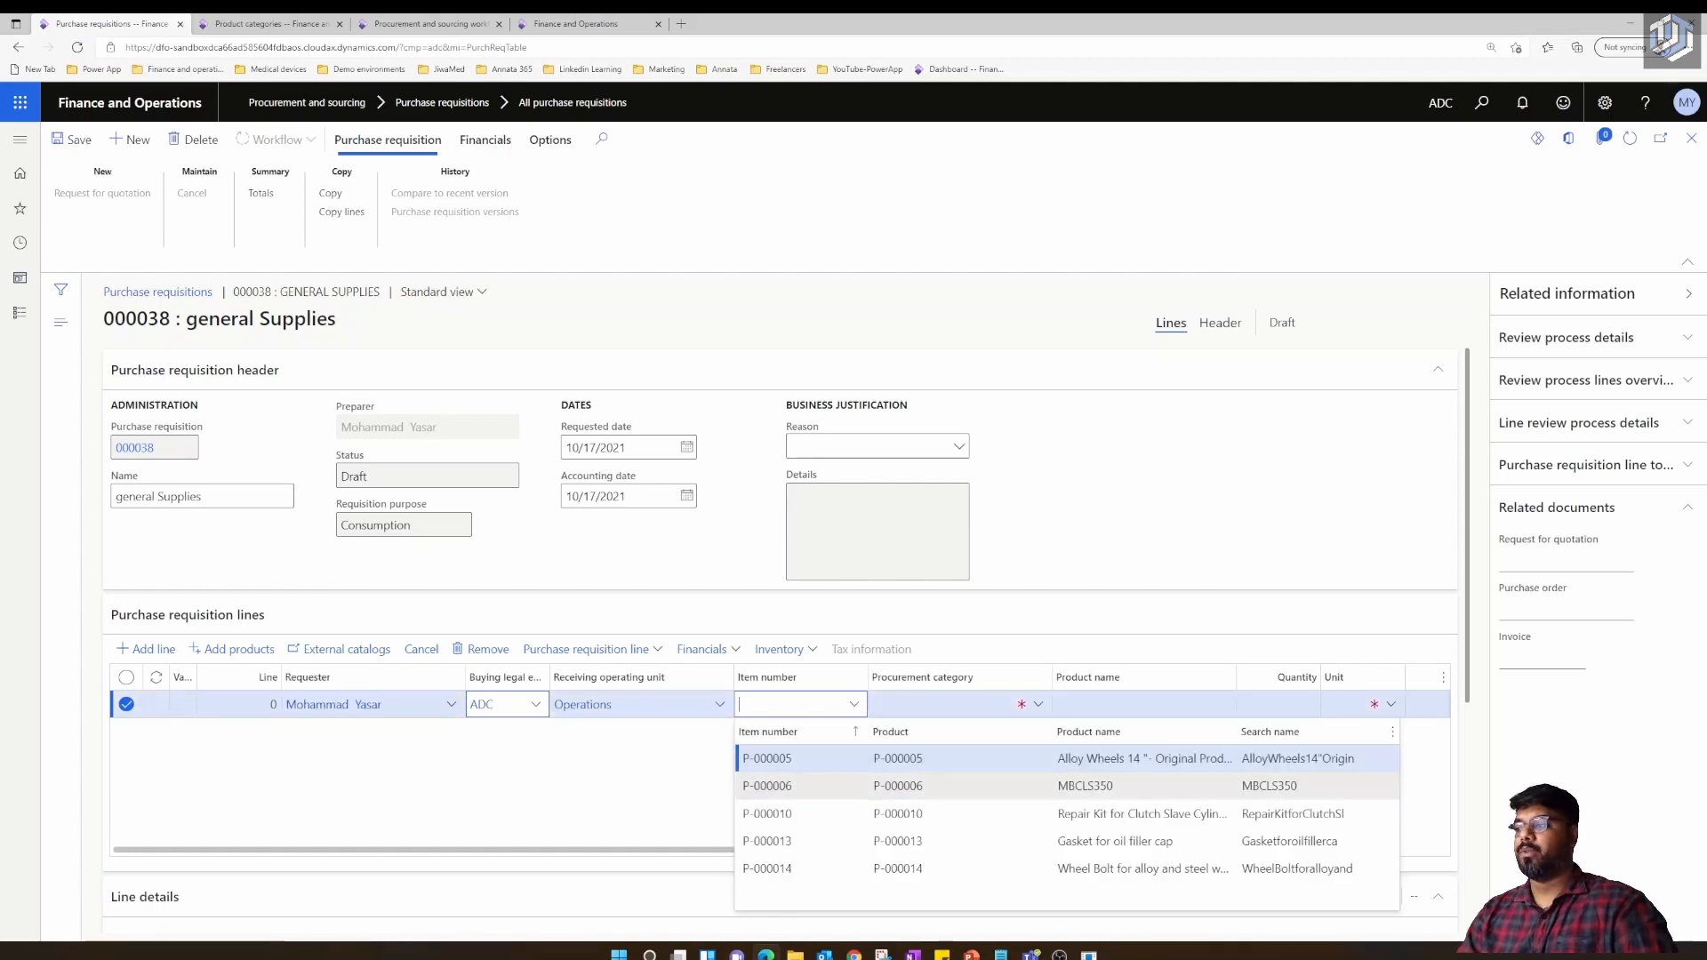
left_click(630, 782)
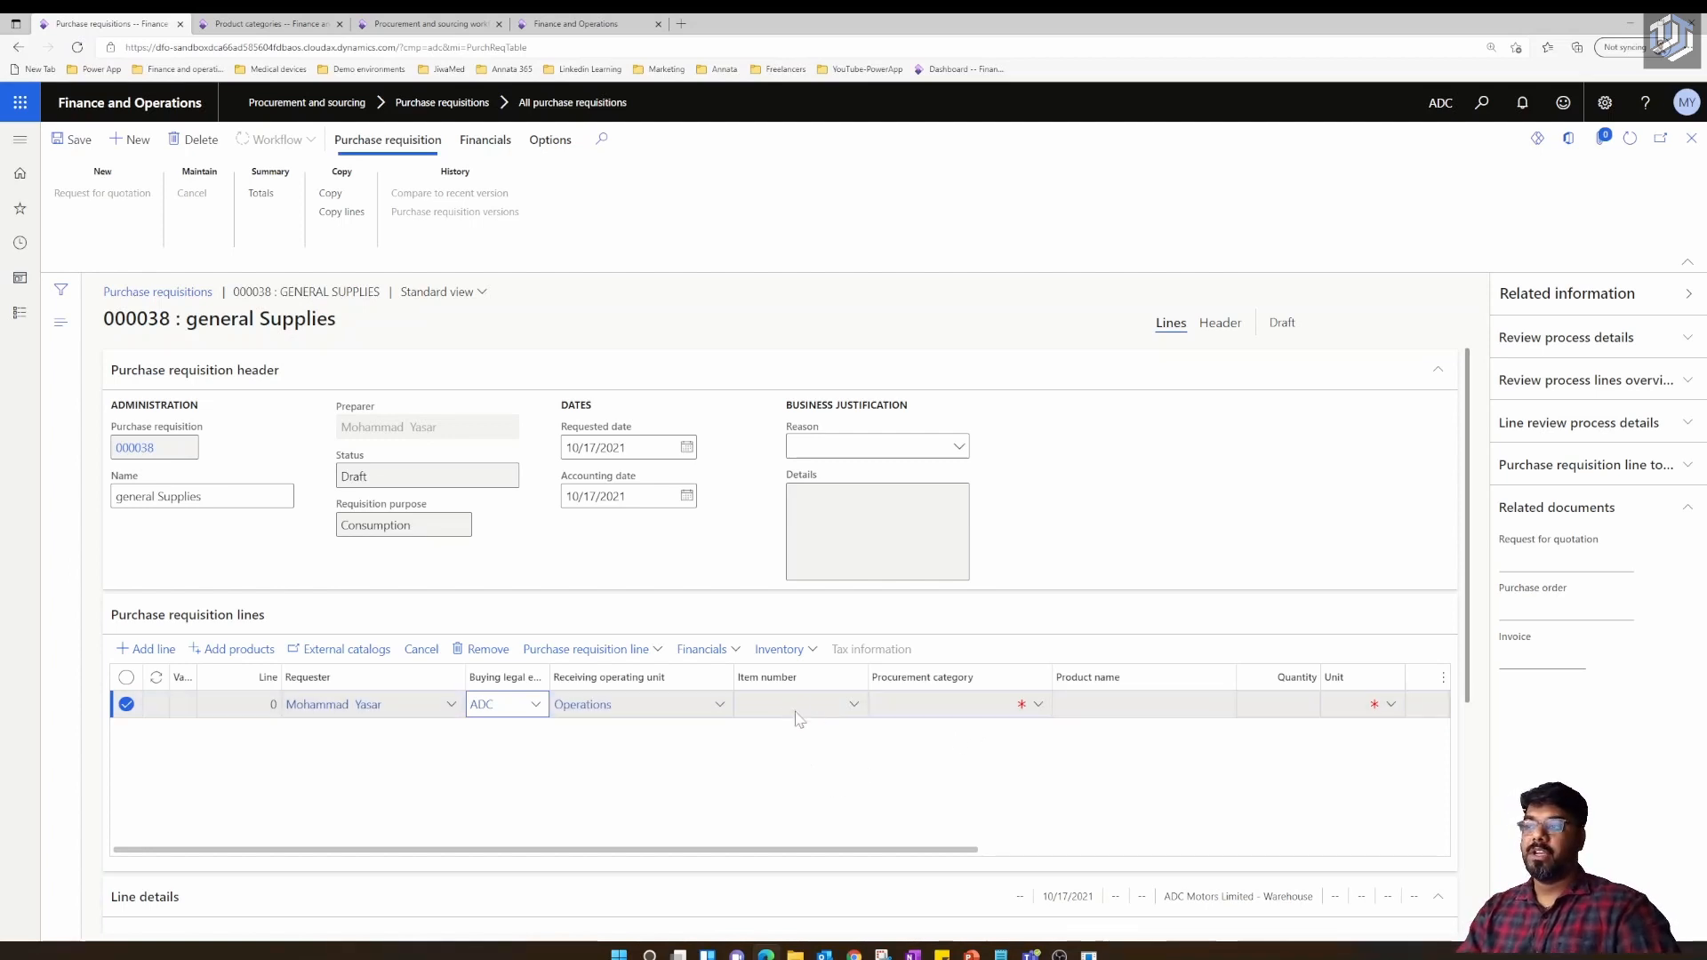
Set the requisition line's procurement category to CAT under Trucks, and remove that line
left_click(1038, 707)
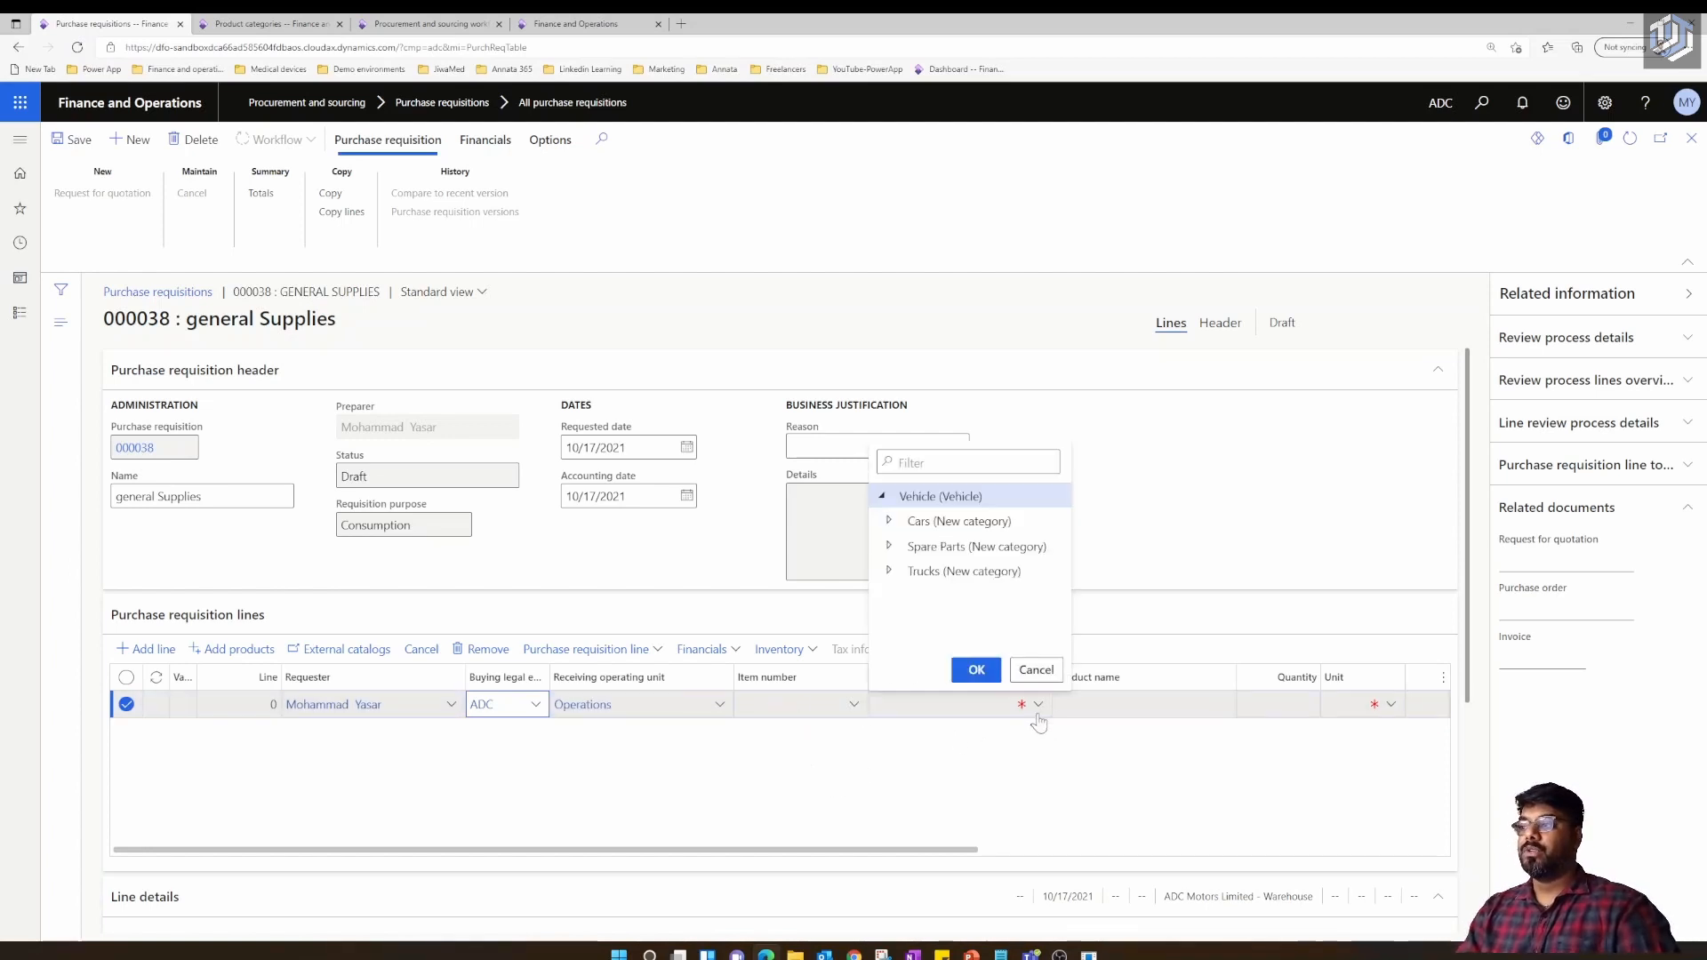
left_click(888, 574)
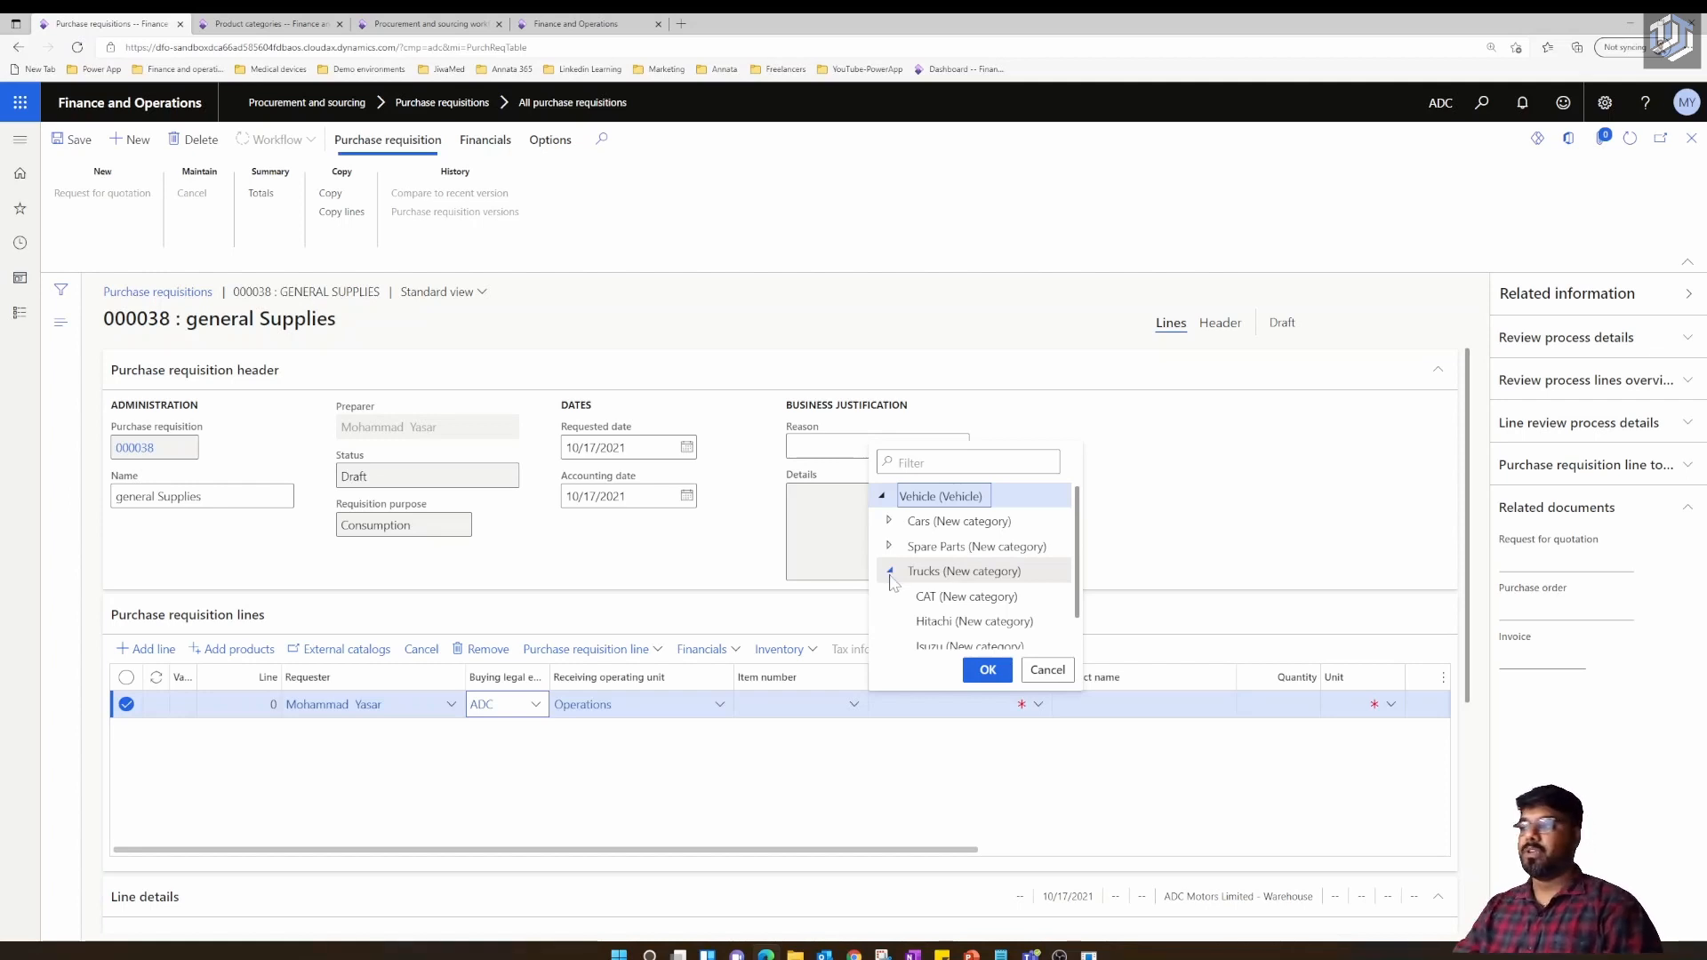
left_click(966, 596)
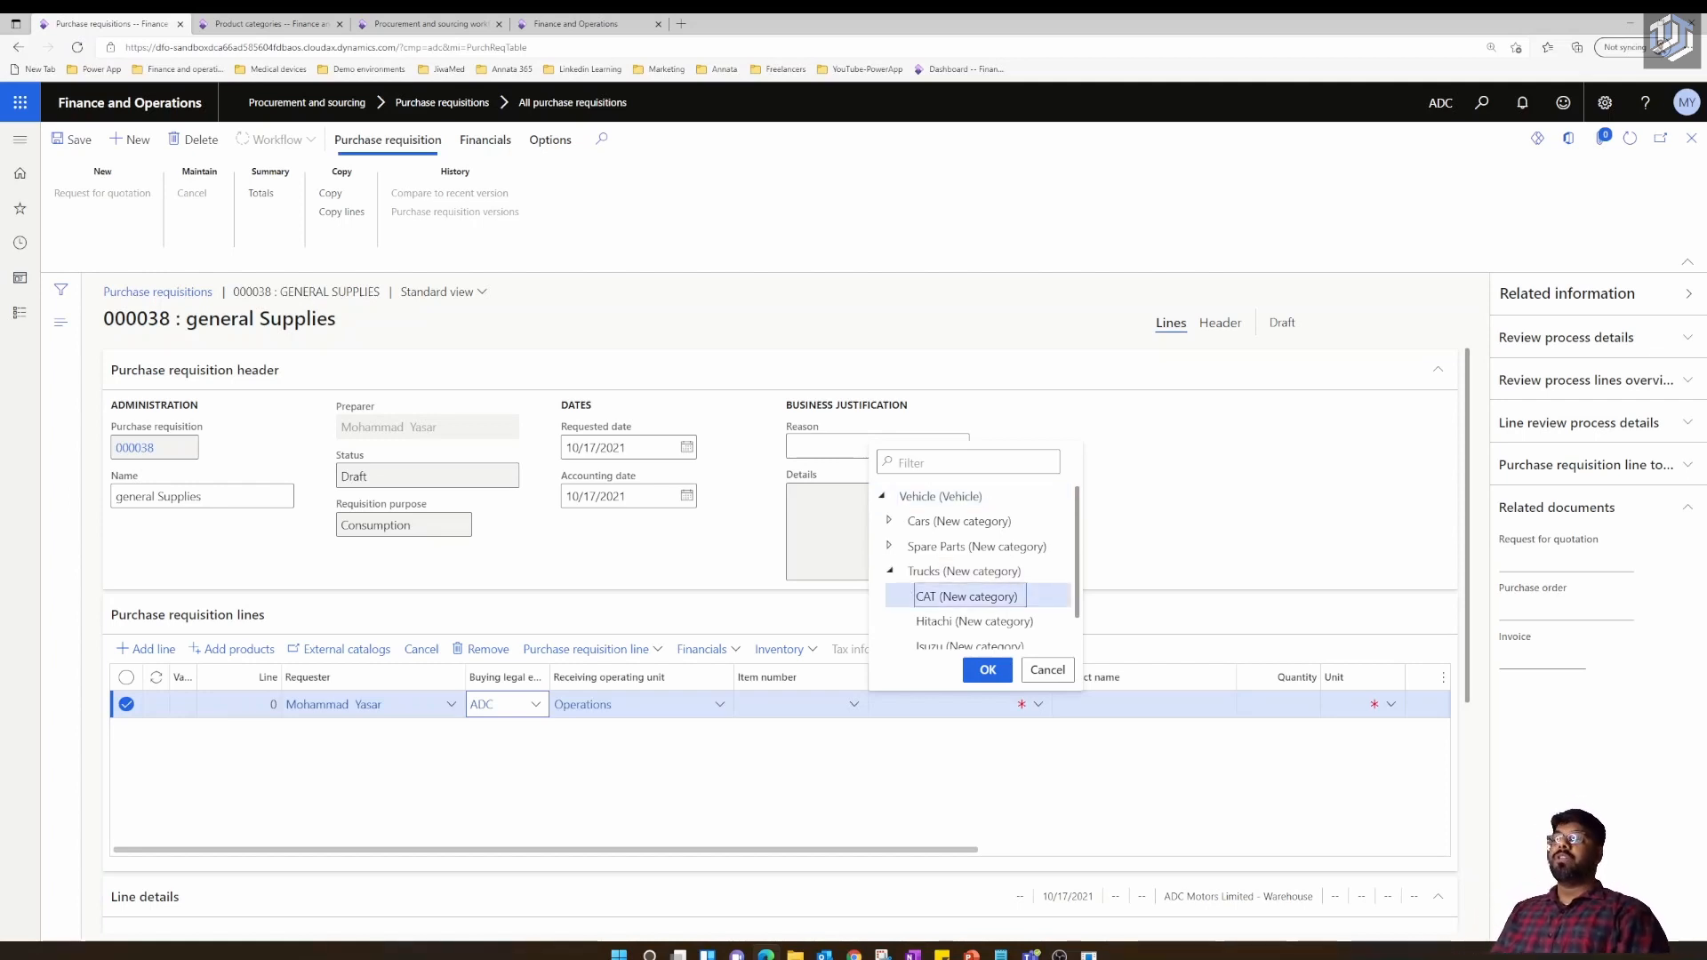
left_click(982, 673)
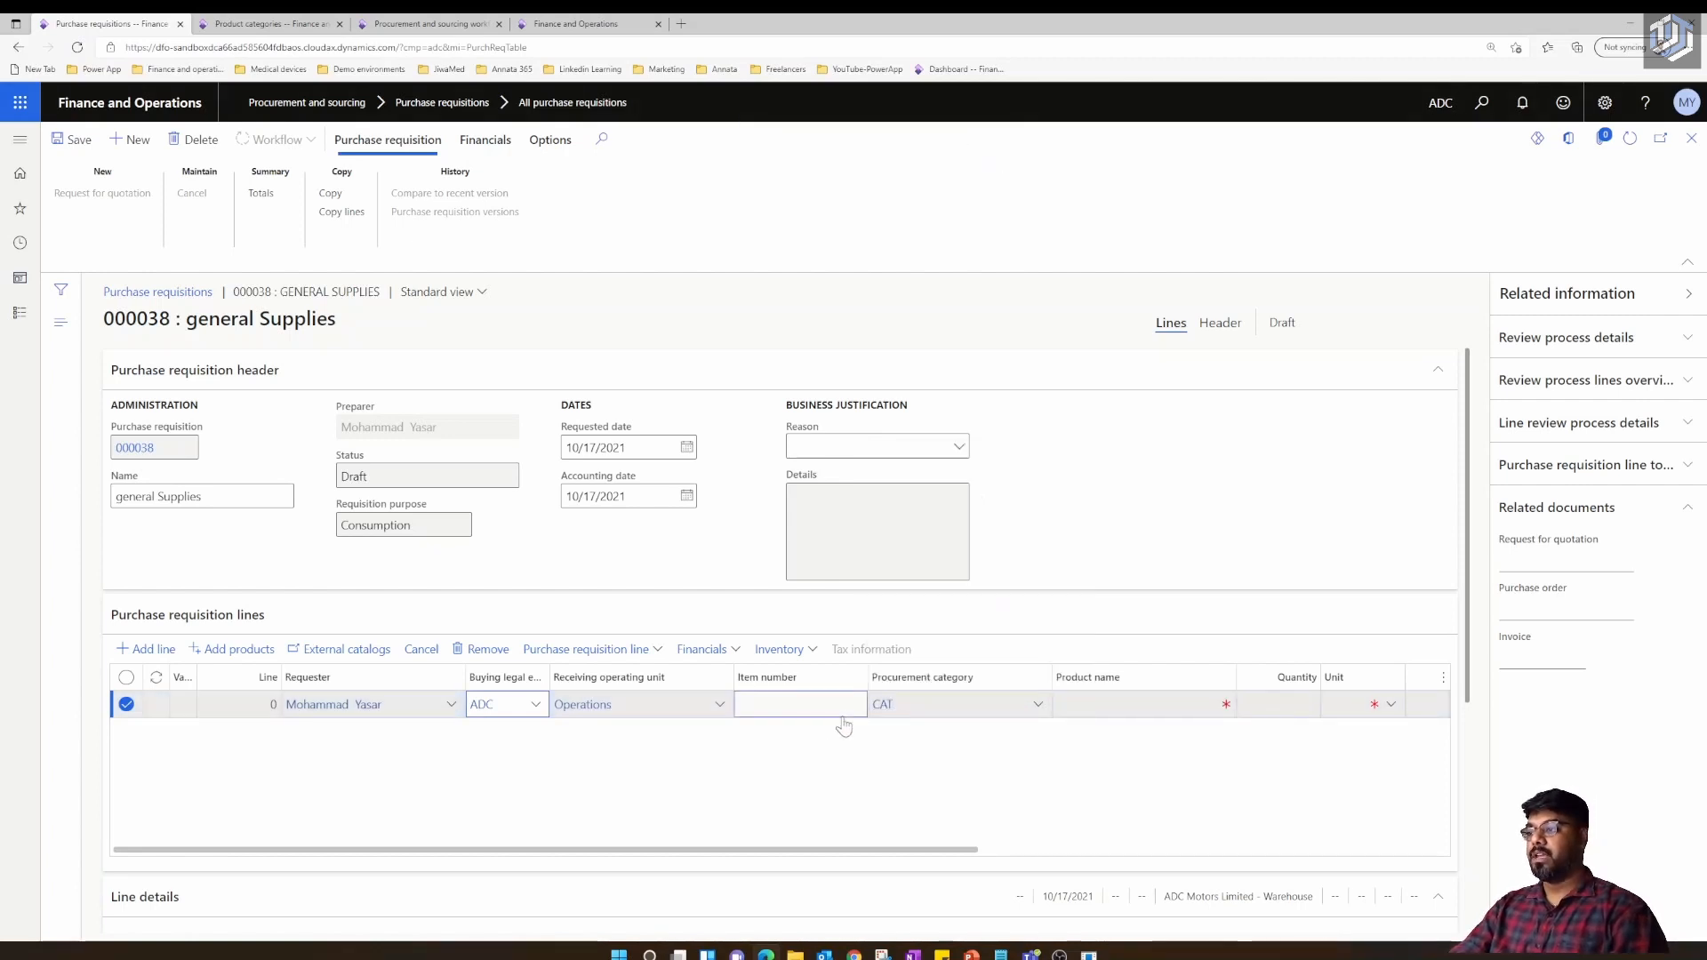
left_click(996, 709)
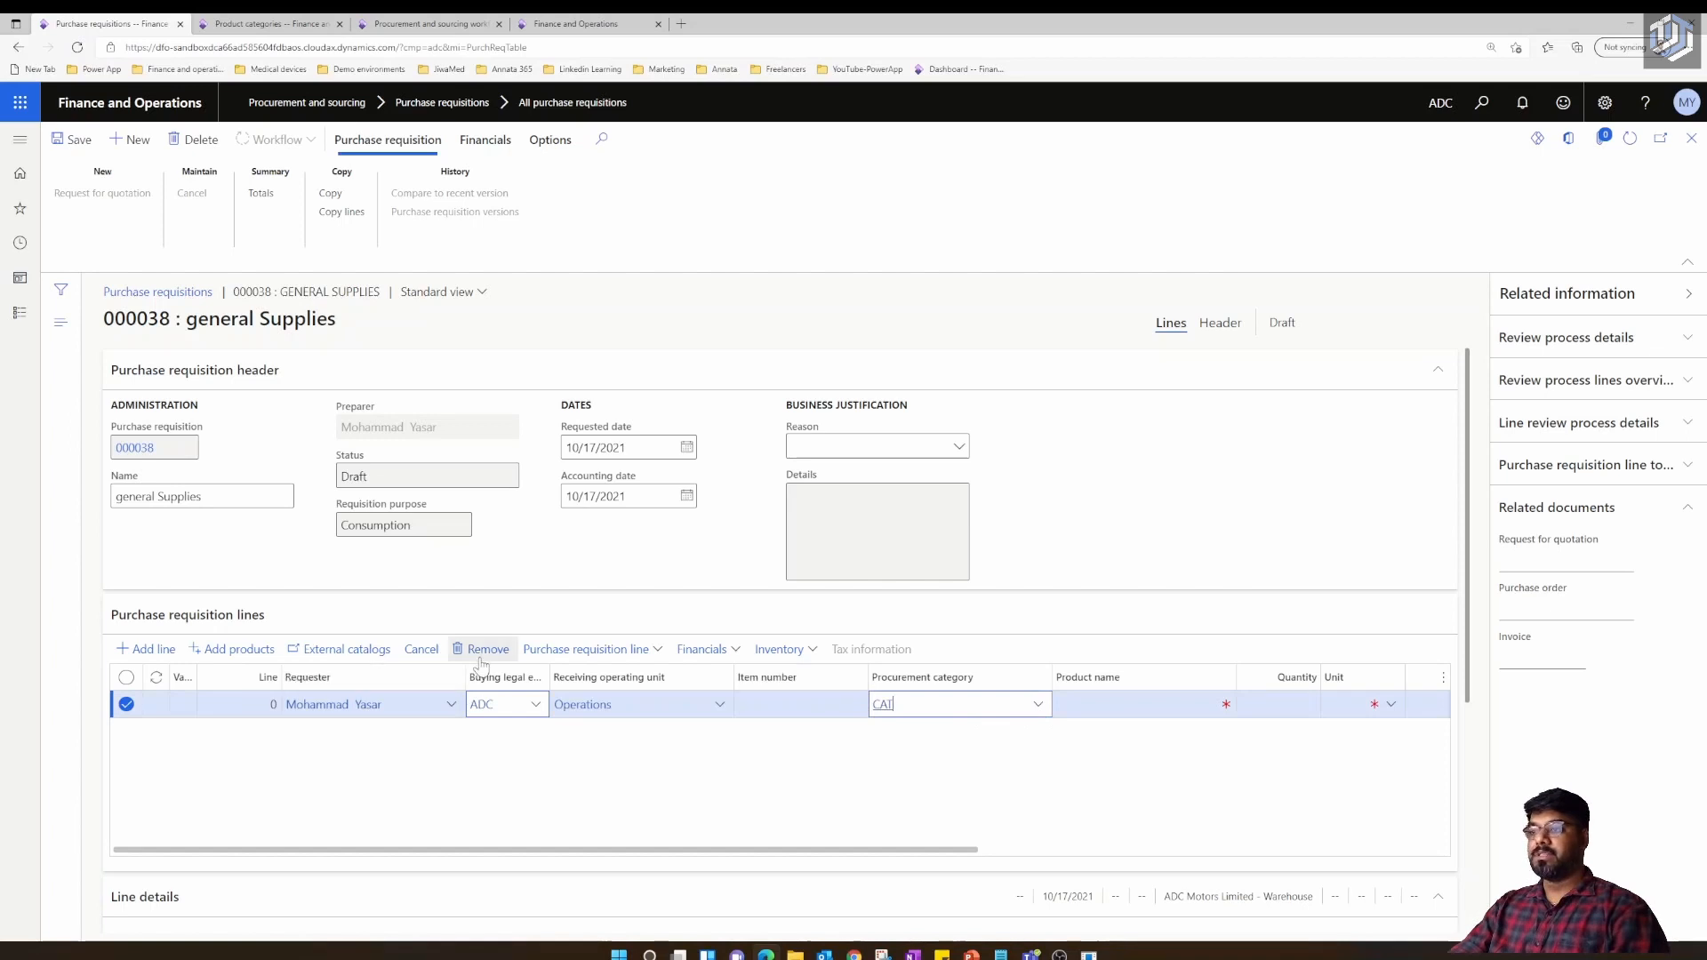
left_click(465, 813)
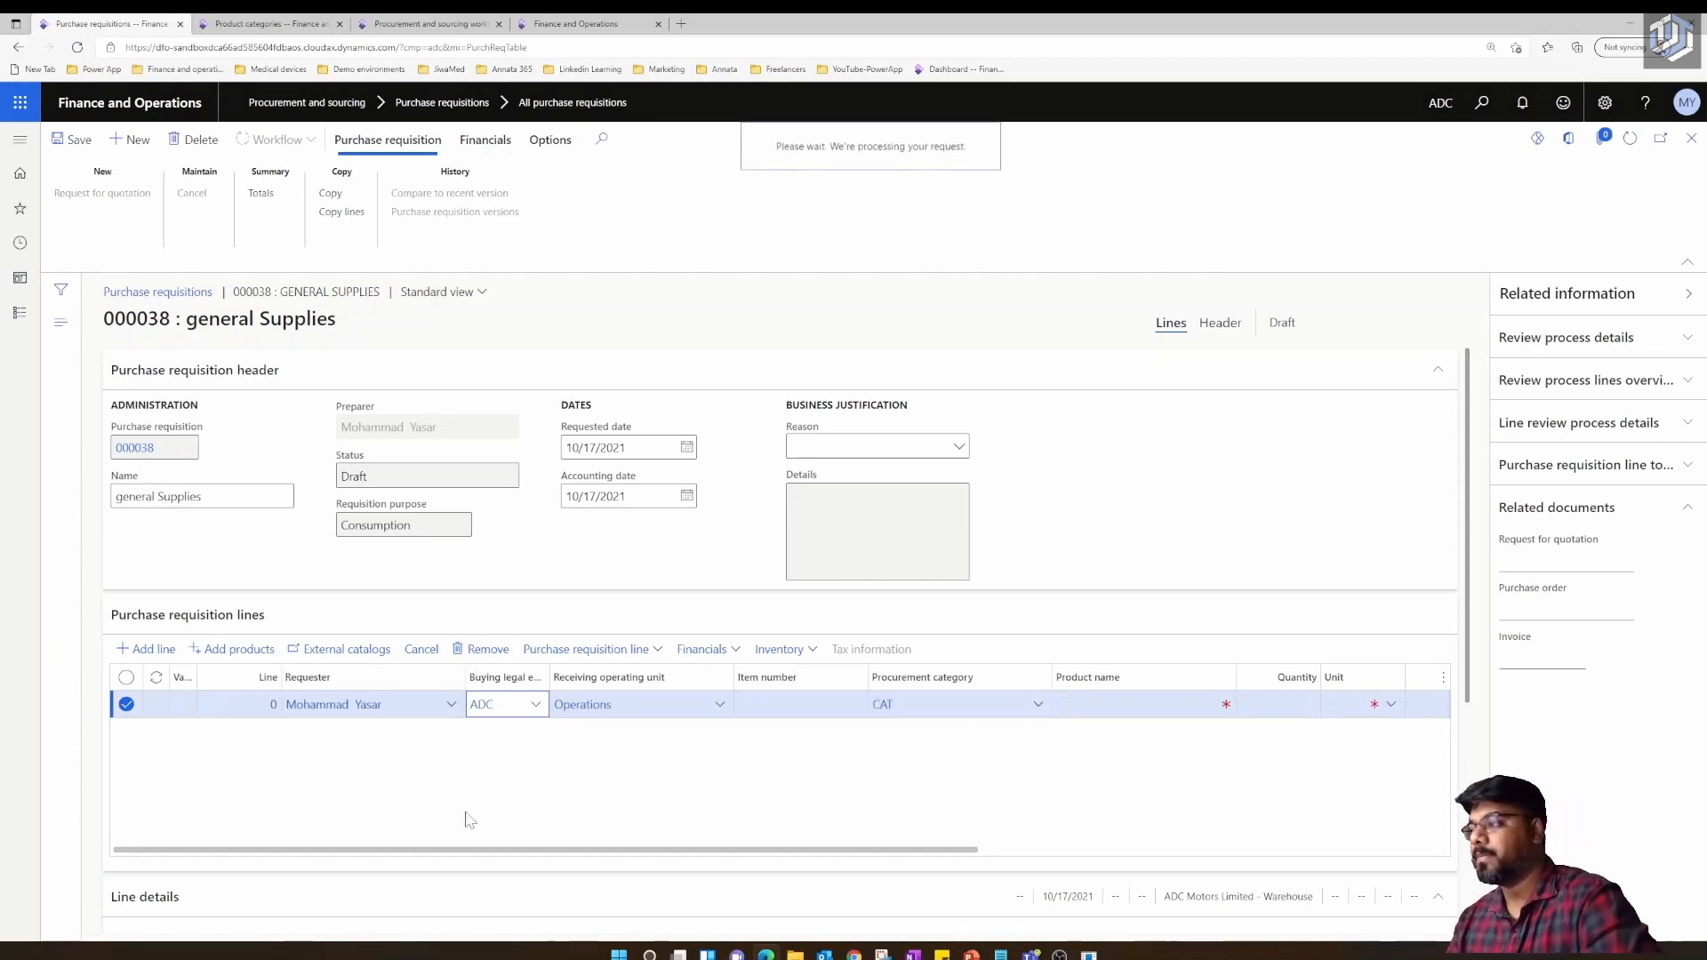
left_click(483, 650)
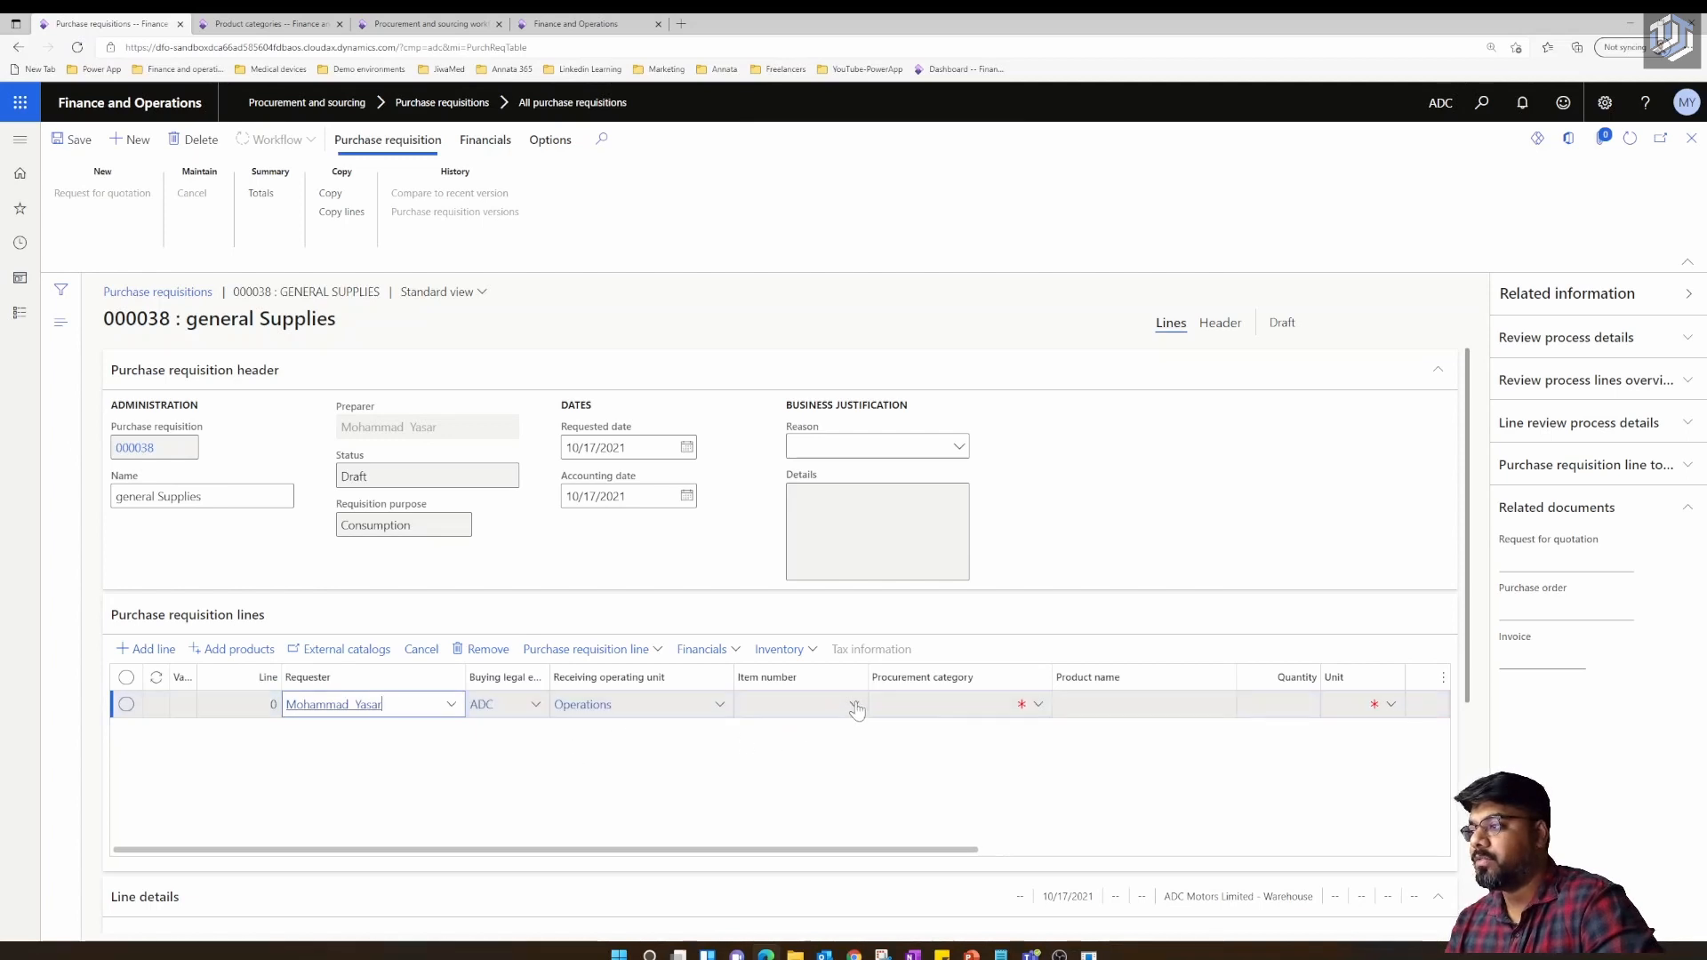
Select item P-000005 on the requisition line and check its unit price, currency and vendor columns
left_click(856, 705)
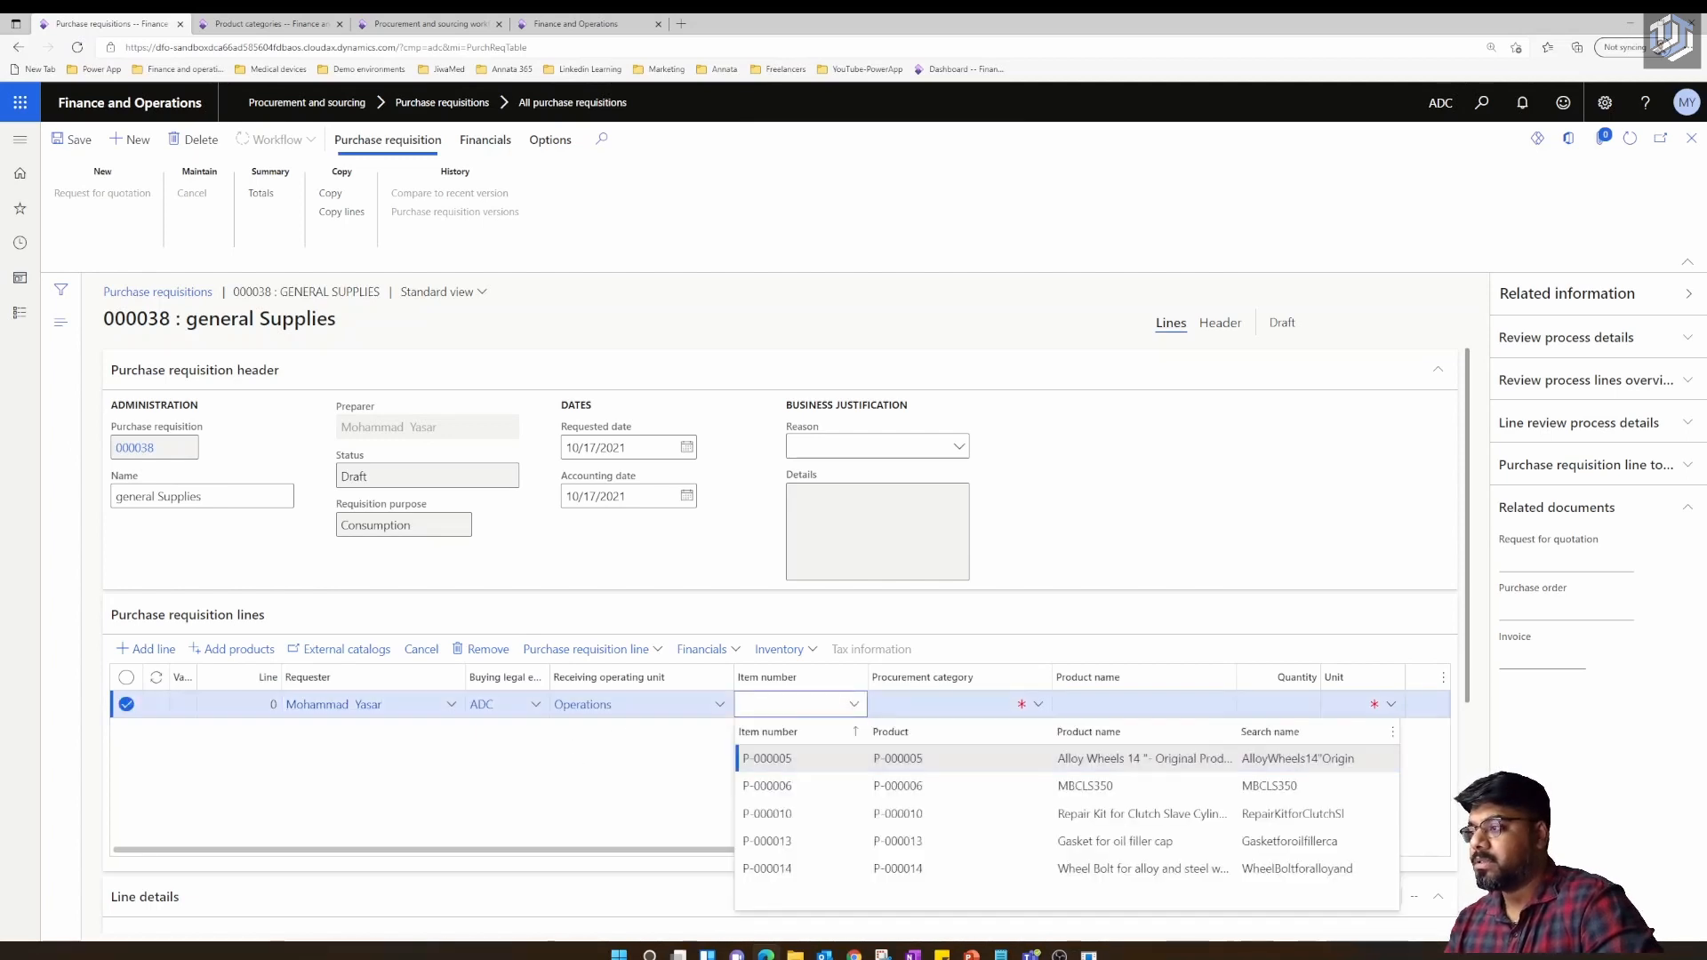
left_click(827, 758)
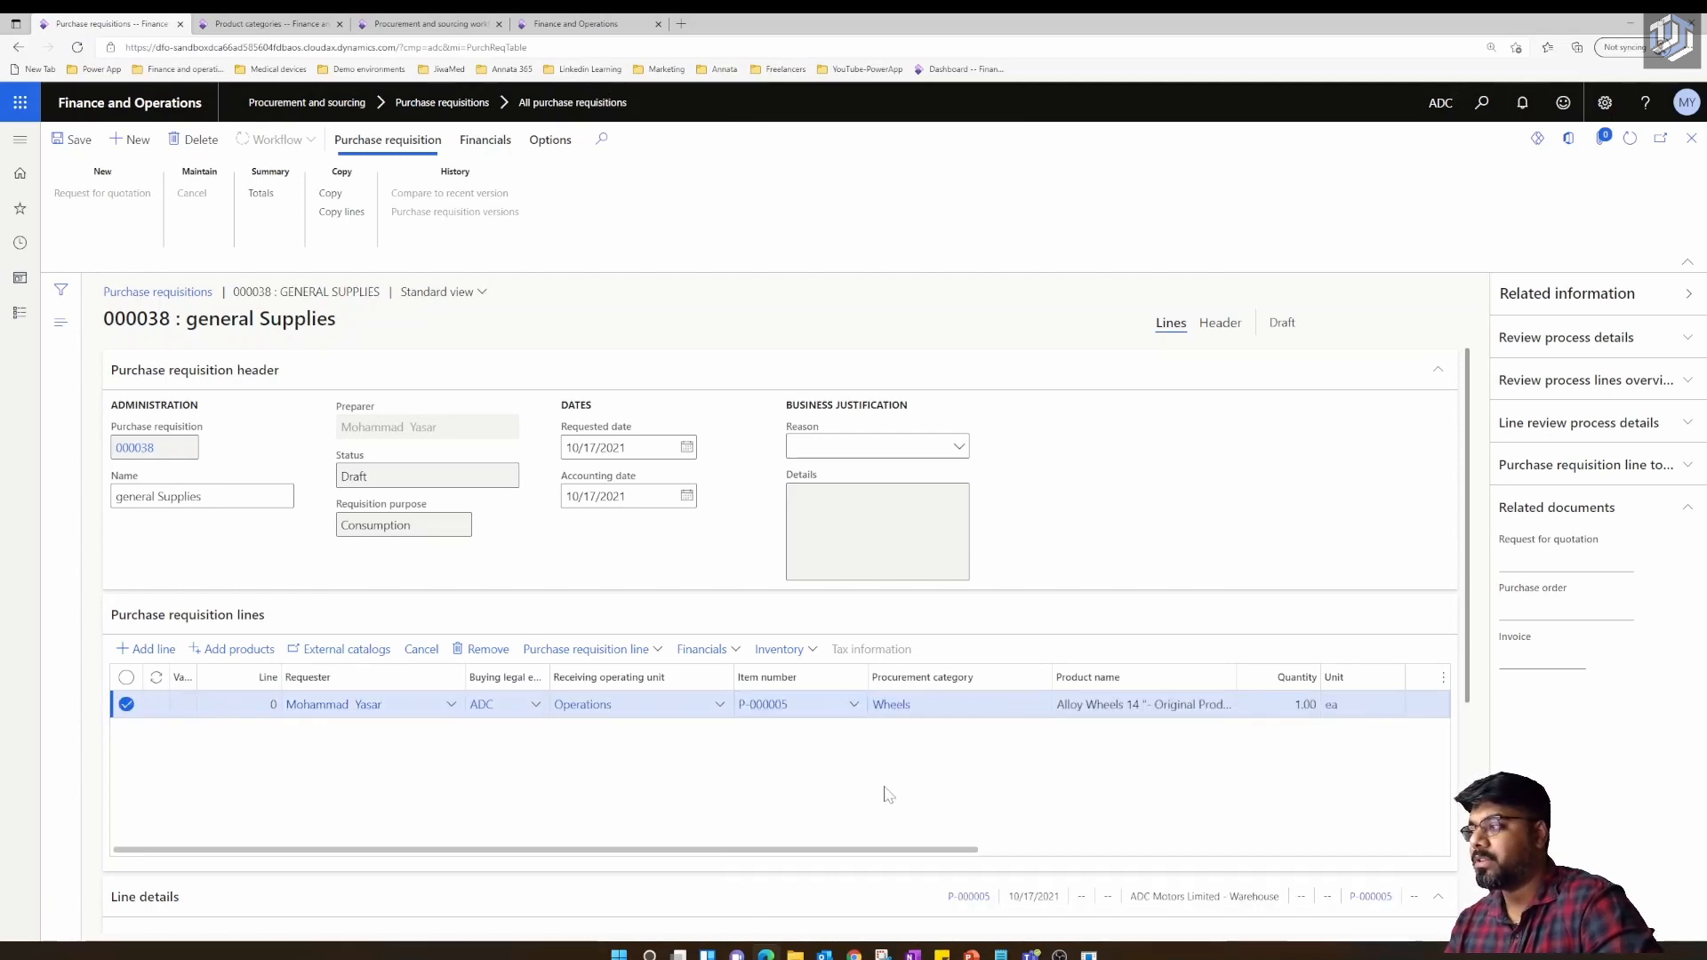
left_click_drag(889, 852, 1115, 862)
left_click(1086, 705)
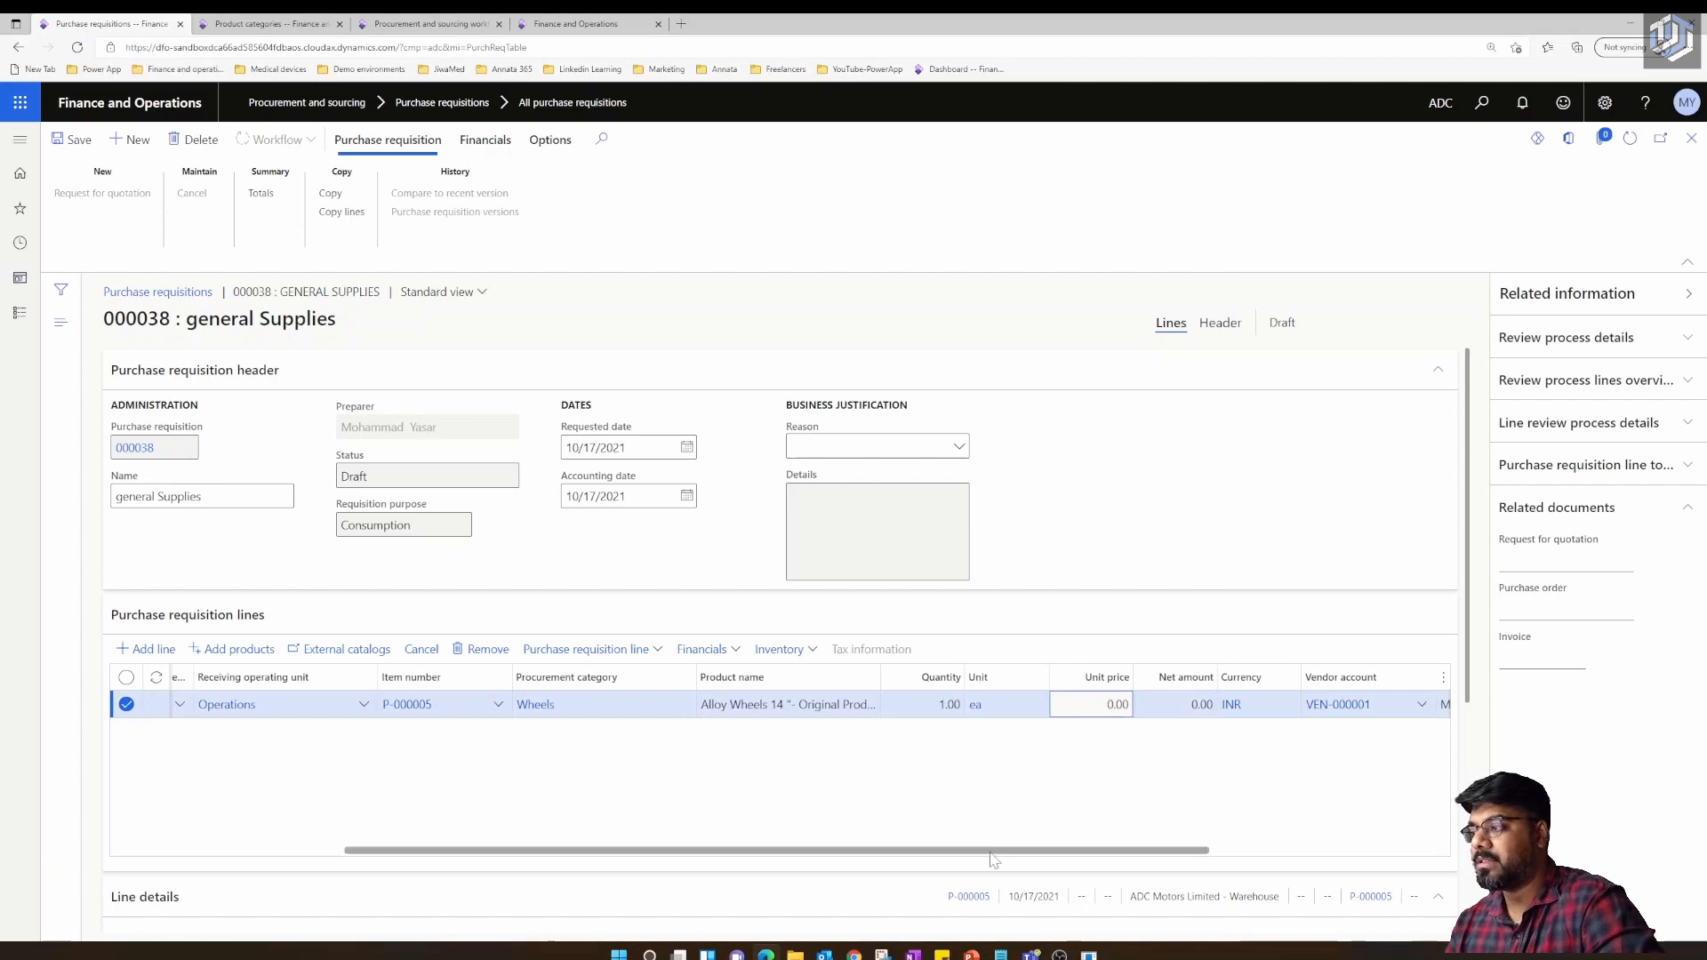
left_click_drag(988, 855, 1060, 861)
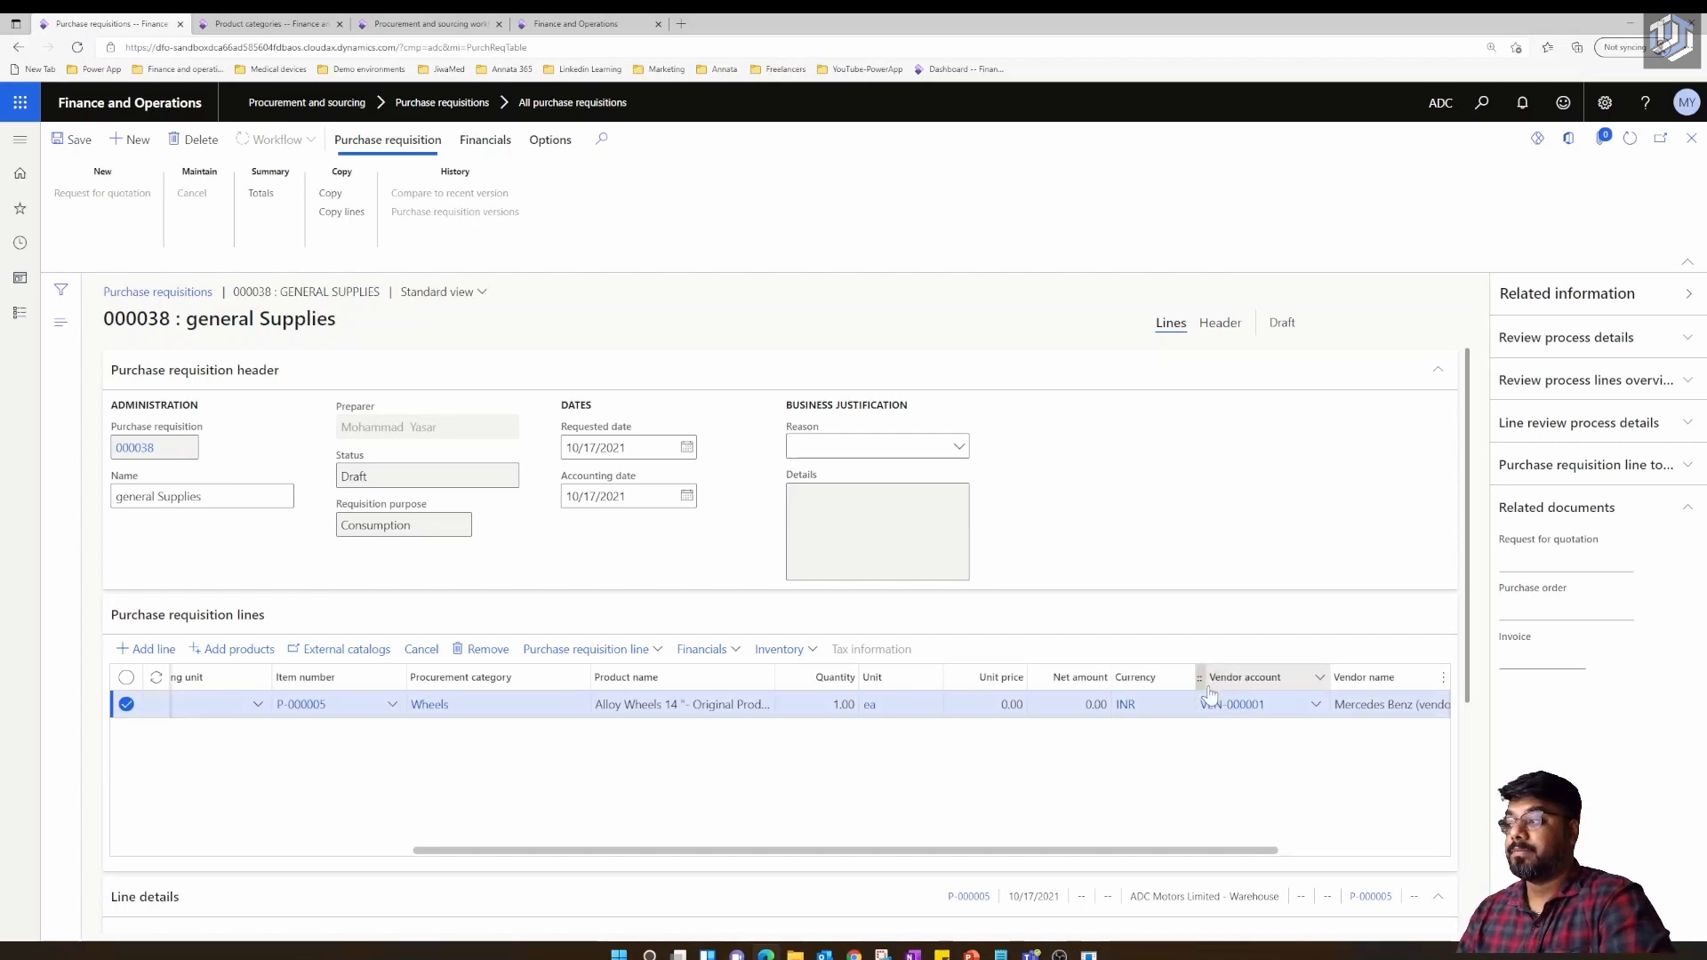
Check which vendors are available for the P-000005 requisition line
left_click(1320, 711)
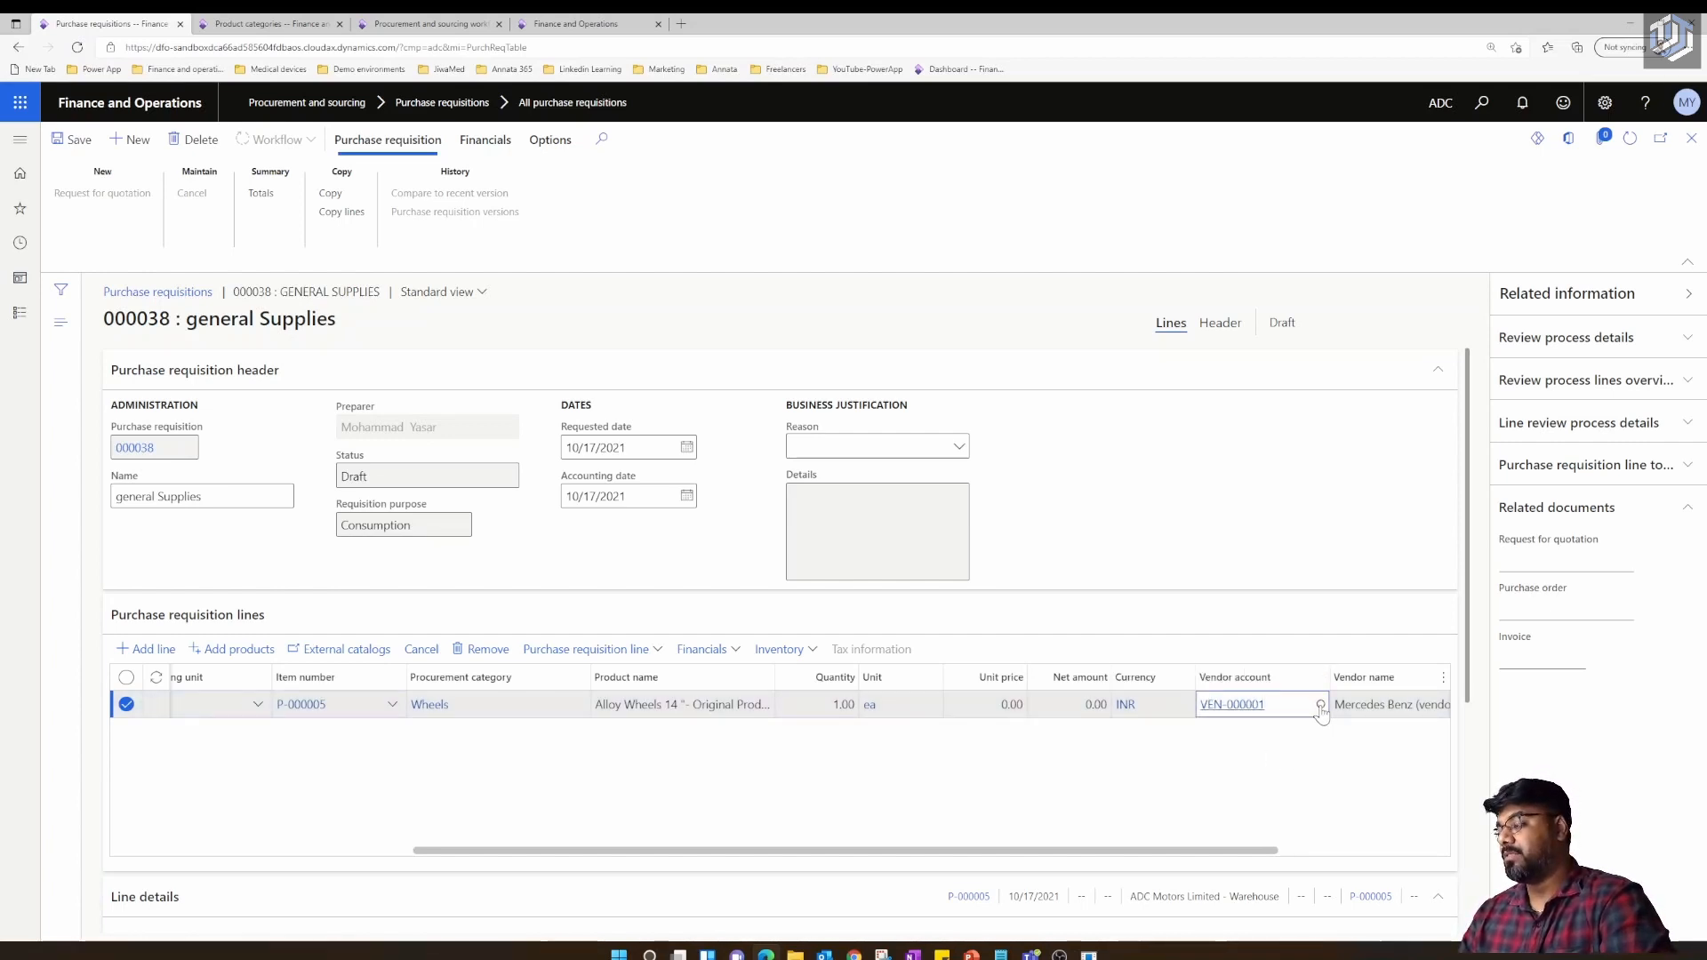
left_click(1321, 710)
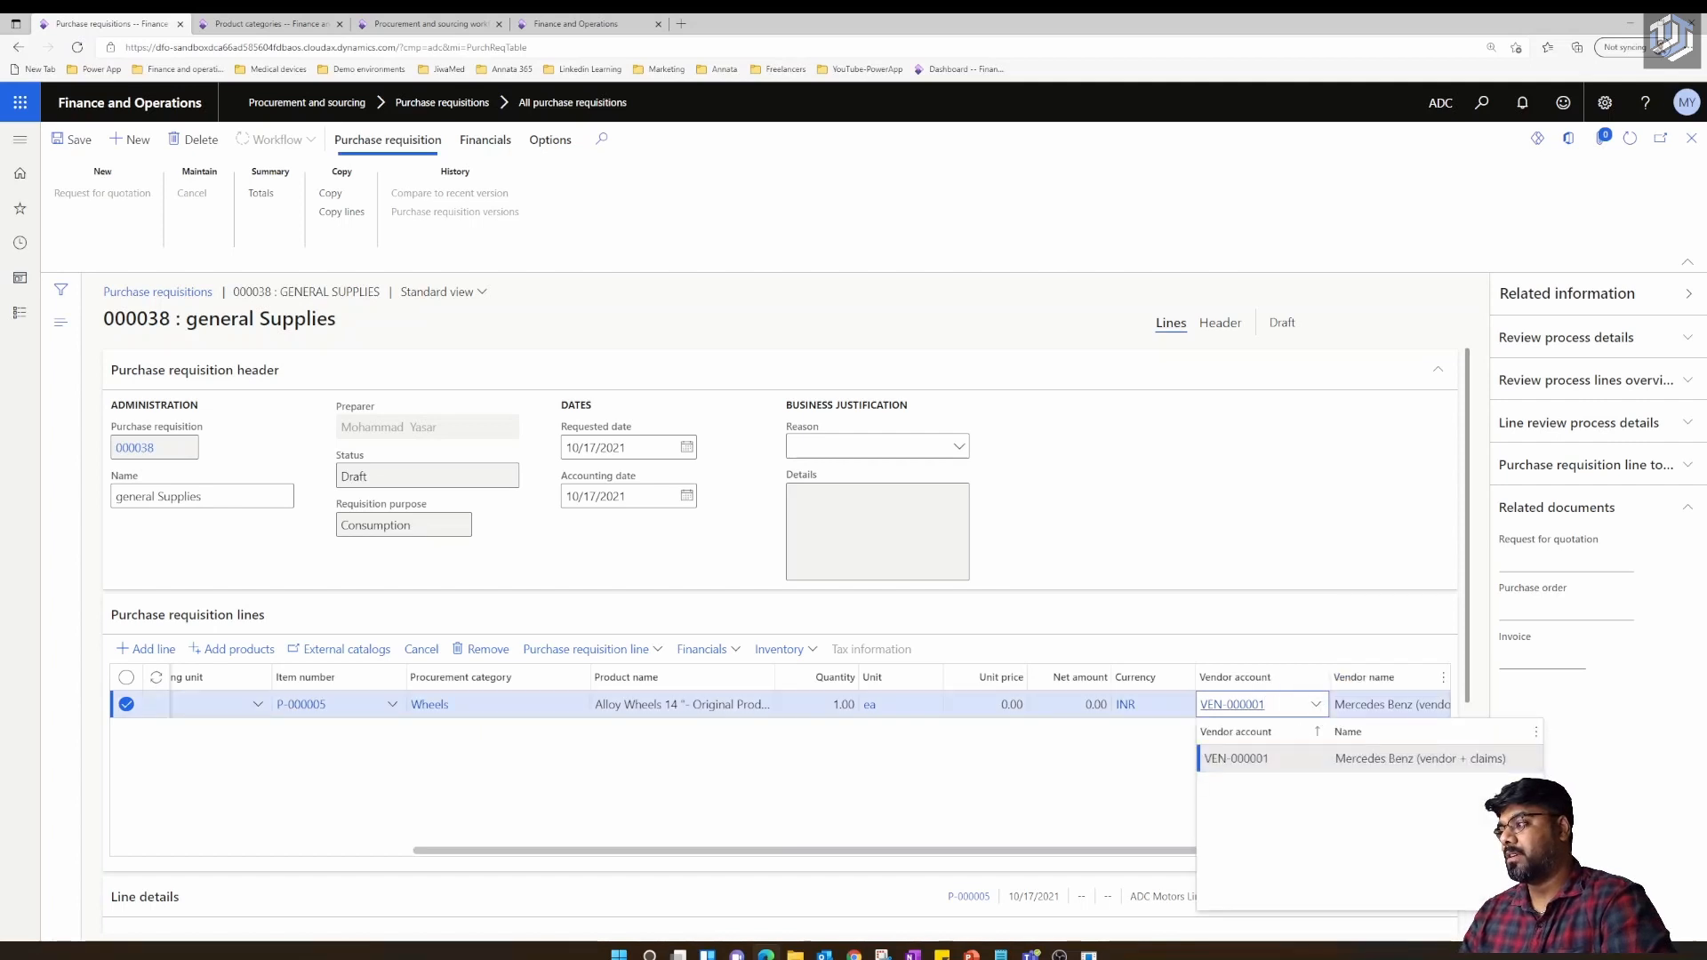
left_click(1119, 762)
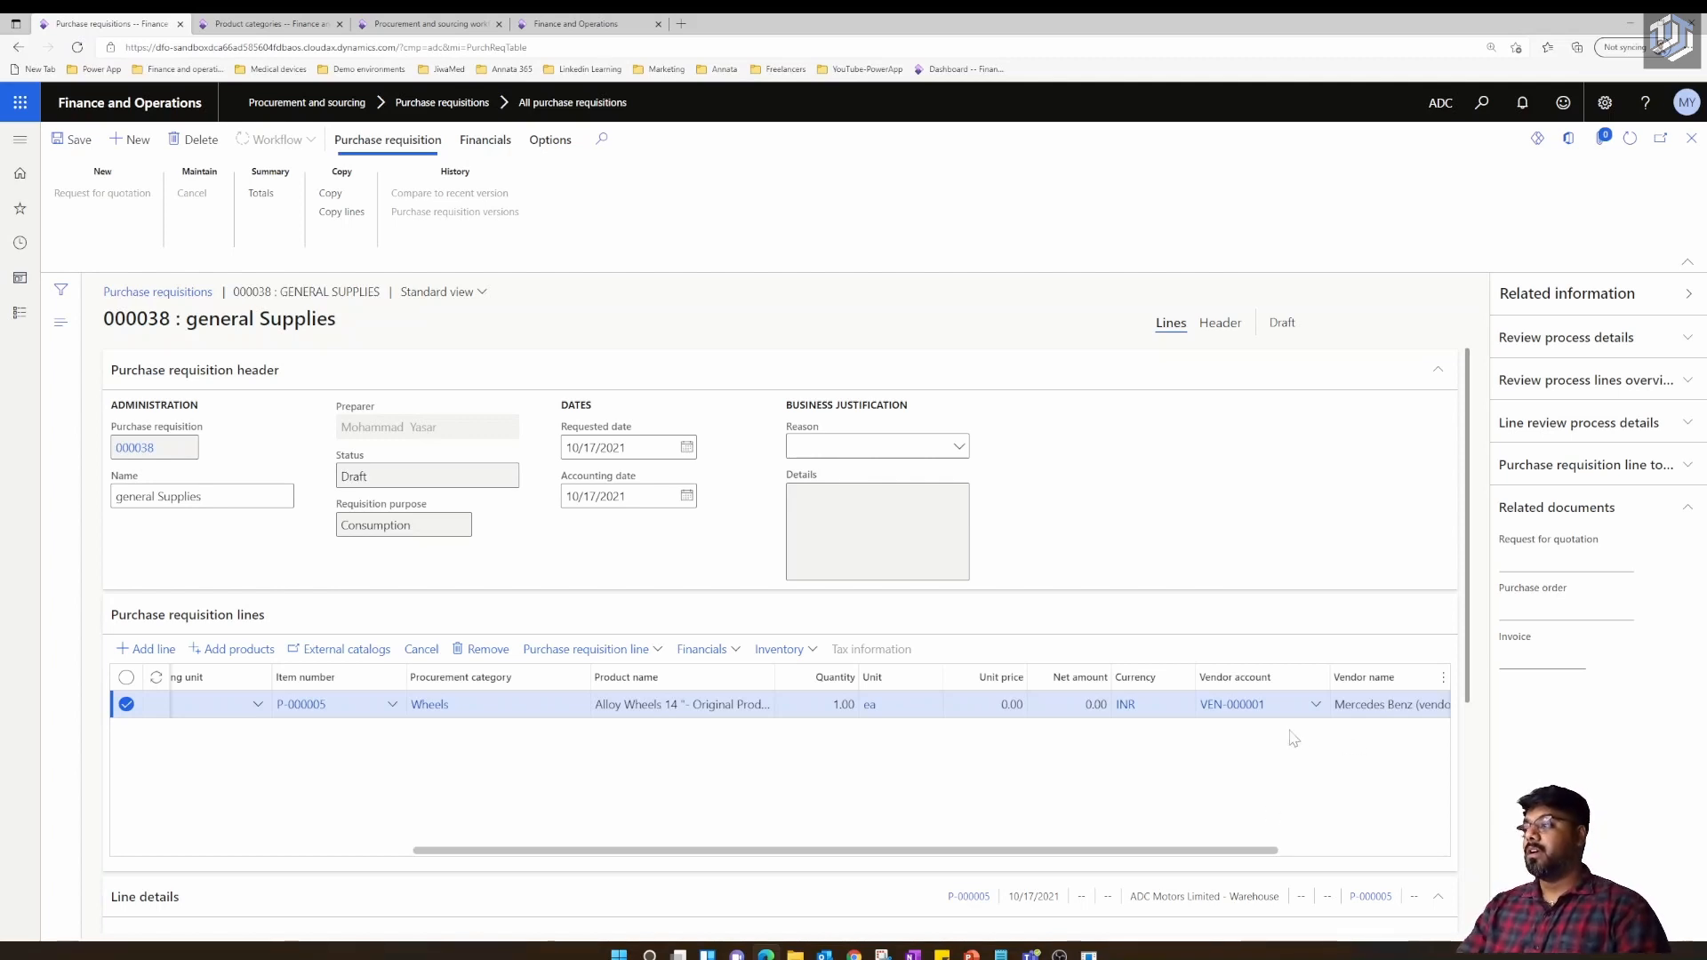
Try to clear the vendor account on the P-000005 line and refresh the requisition
left_click(1280, 704)
key("BackSpace")
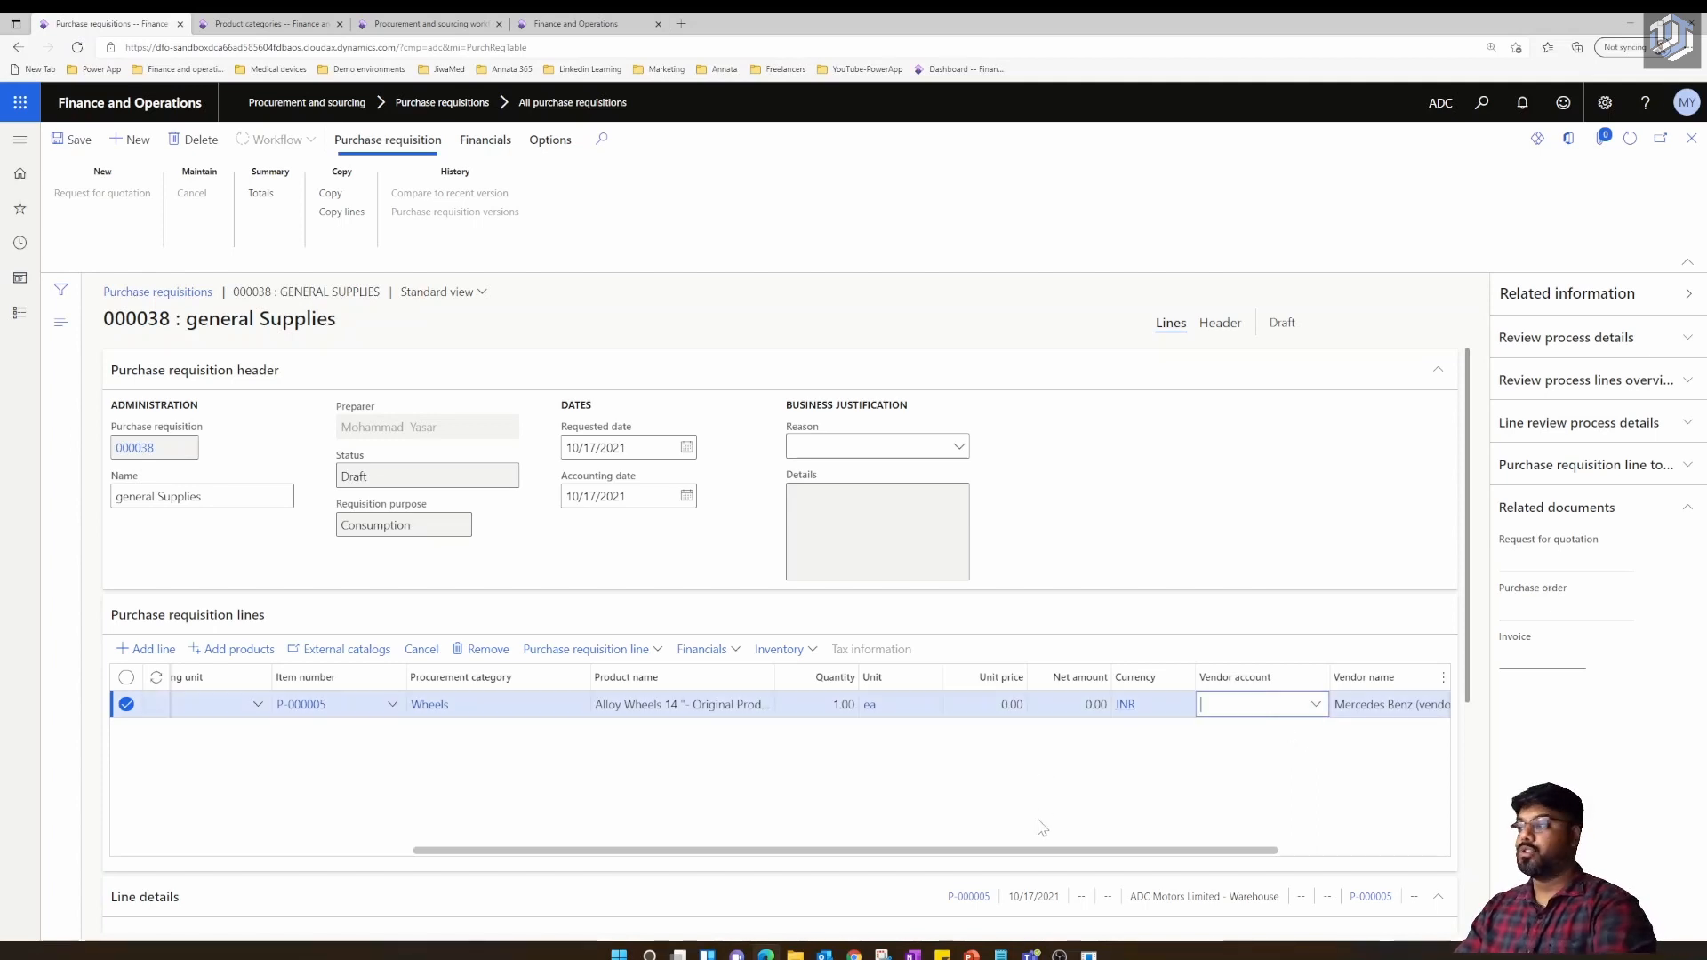
left_click(1631, 140)
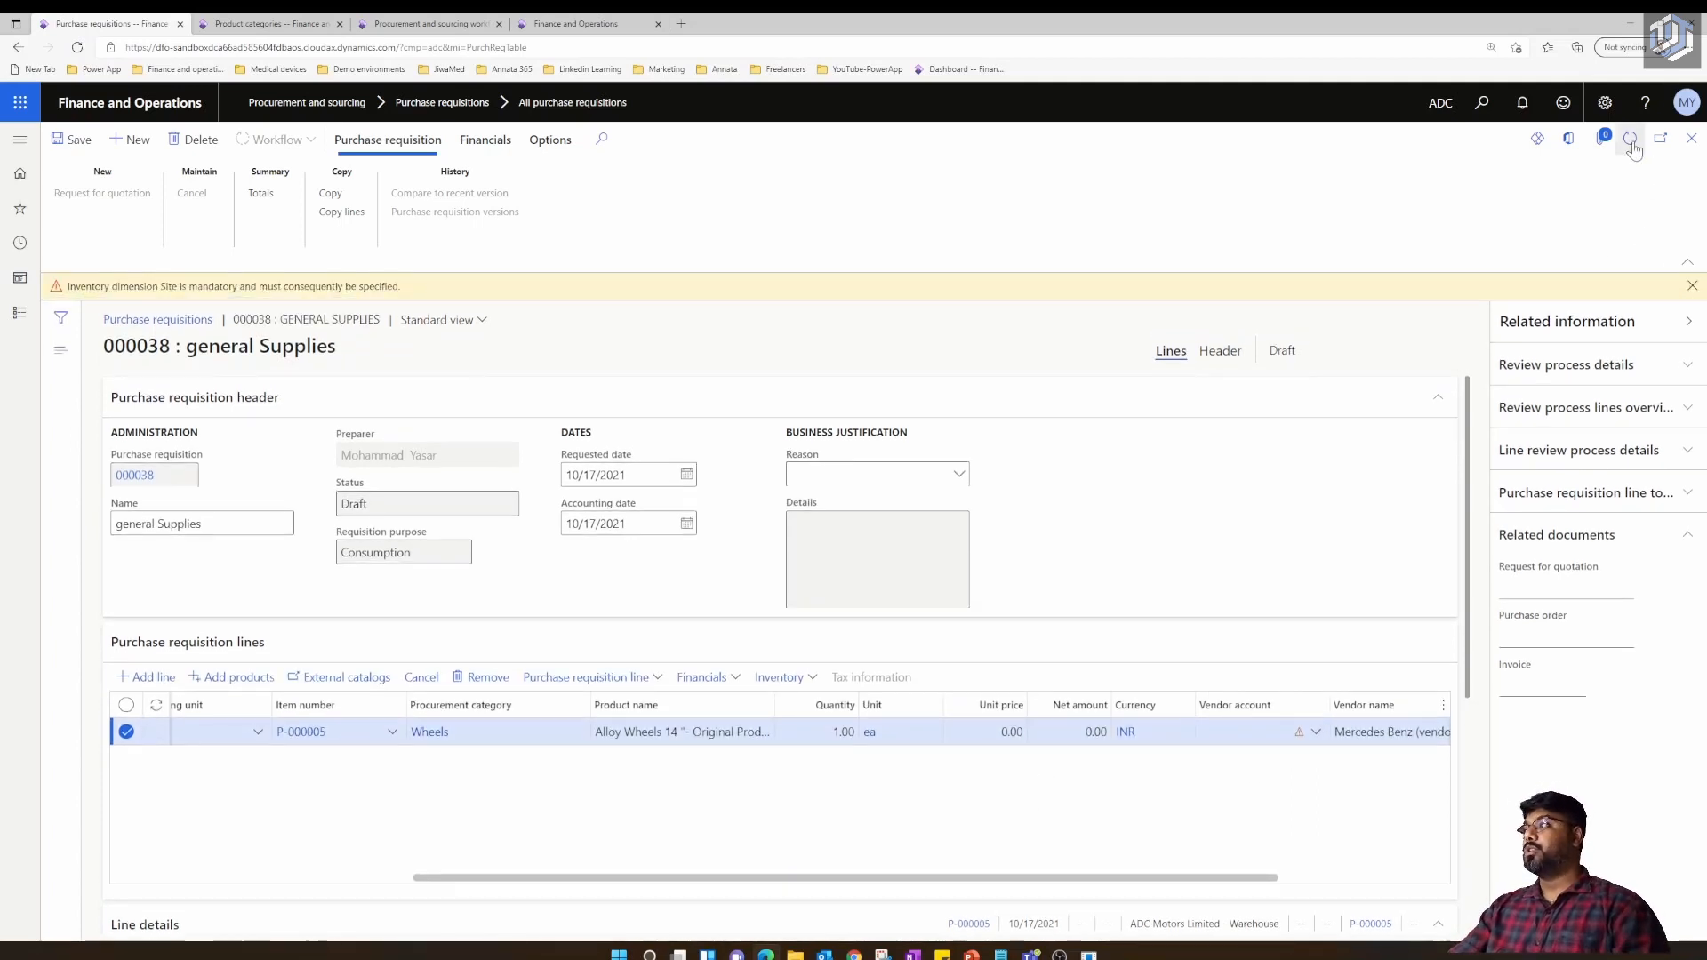
left_click(1034, 514)
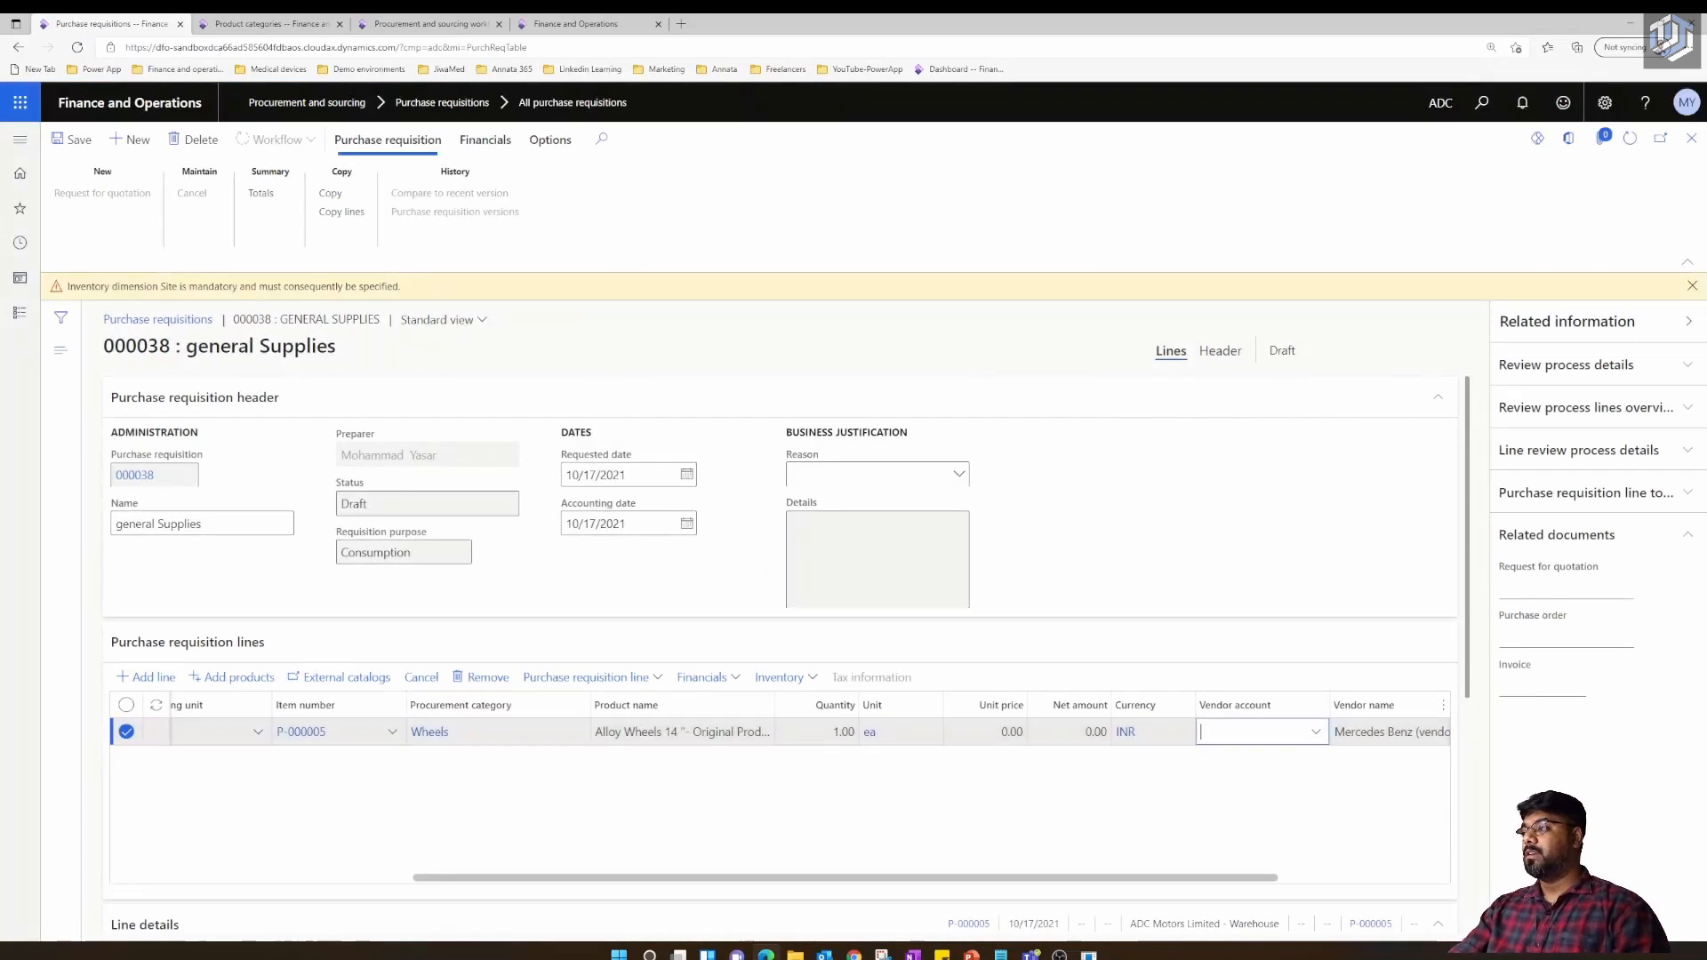
left_click(1692, 286)
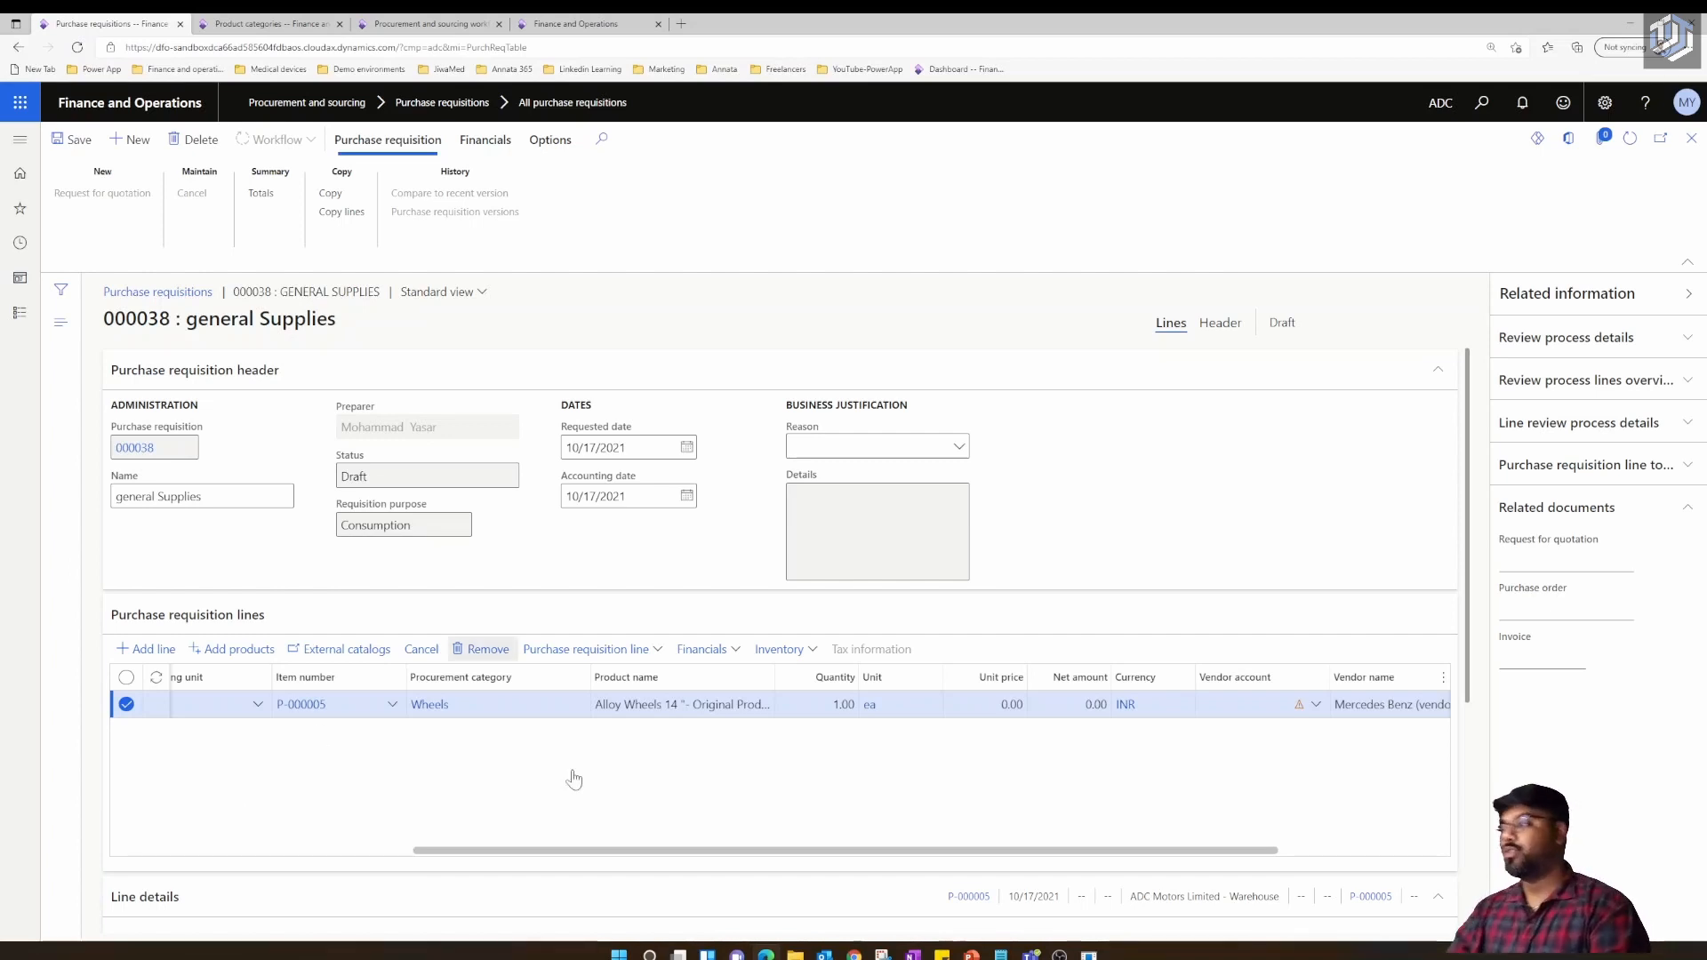
Choose Mercedes Benz (vendor + claims) as the vendor on the P-000005 line and dismiss the warning
left_click(1315, 707)
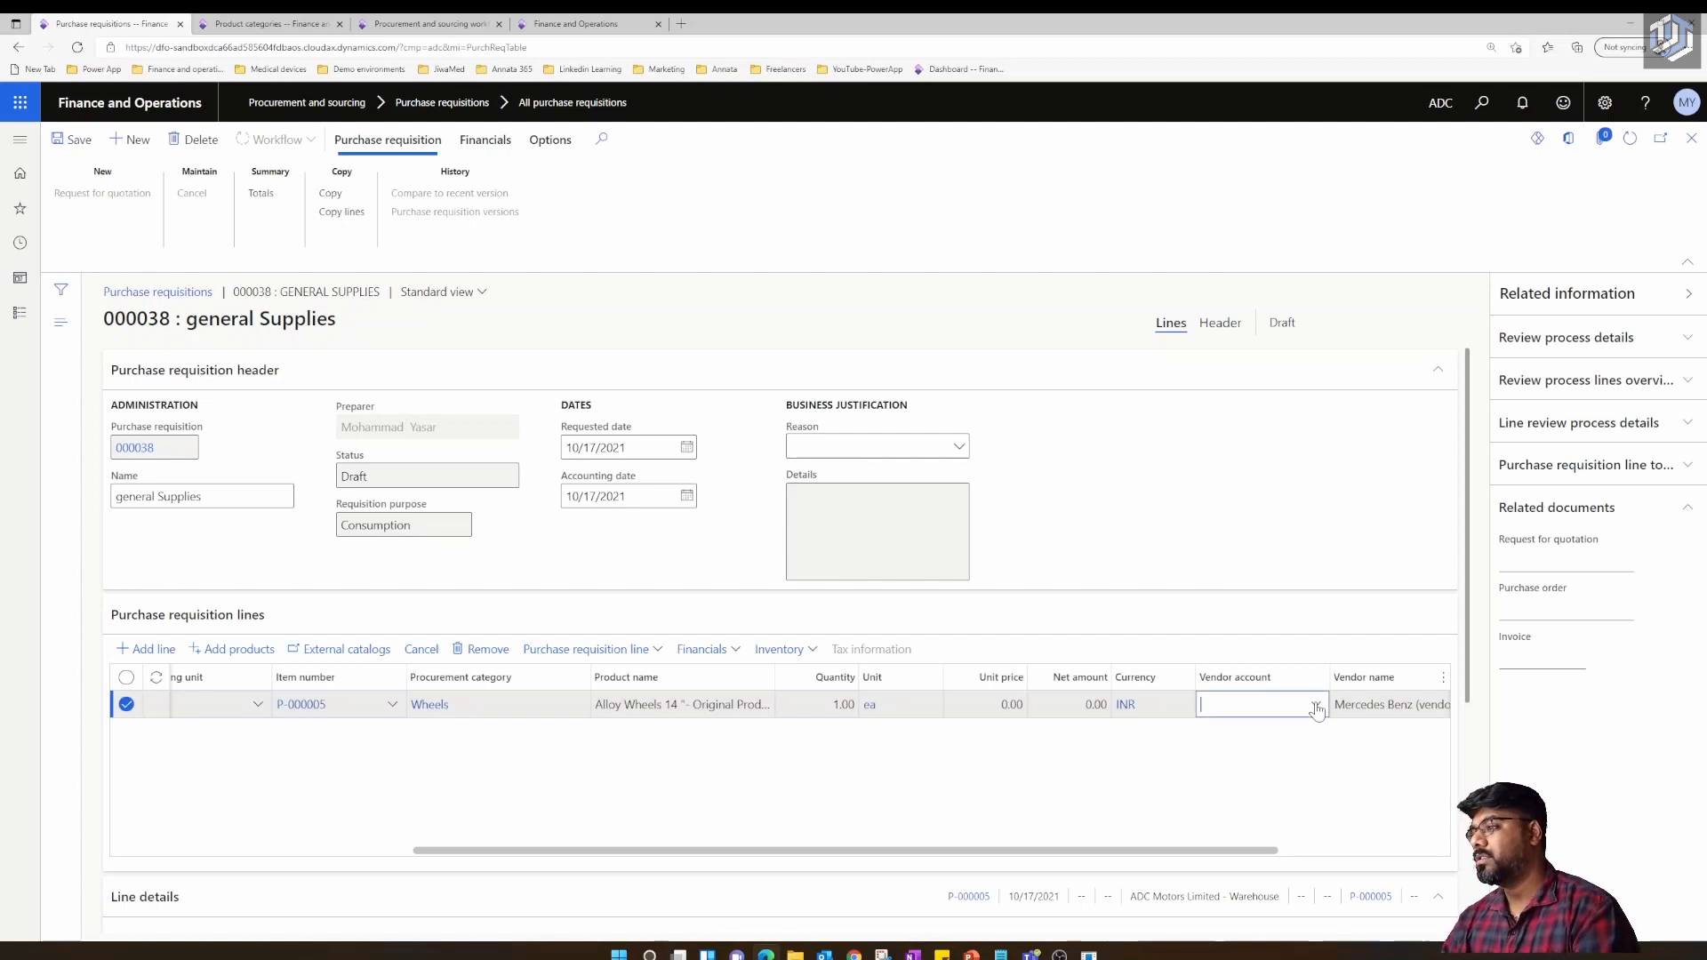
left_click(1315, 705)
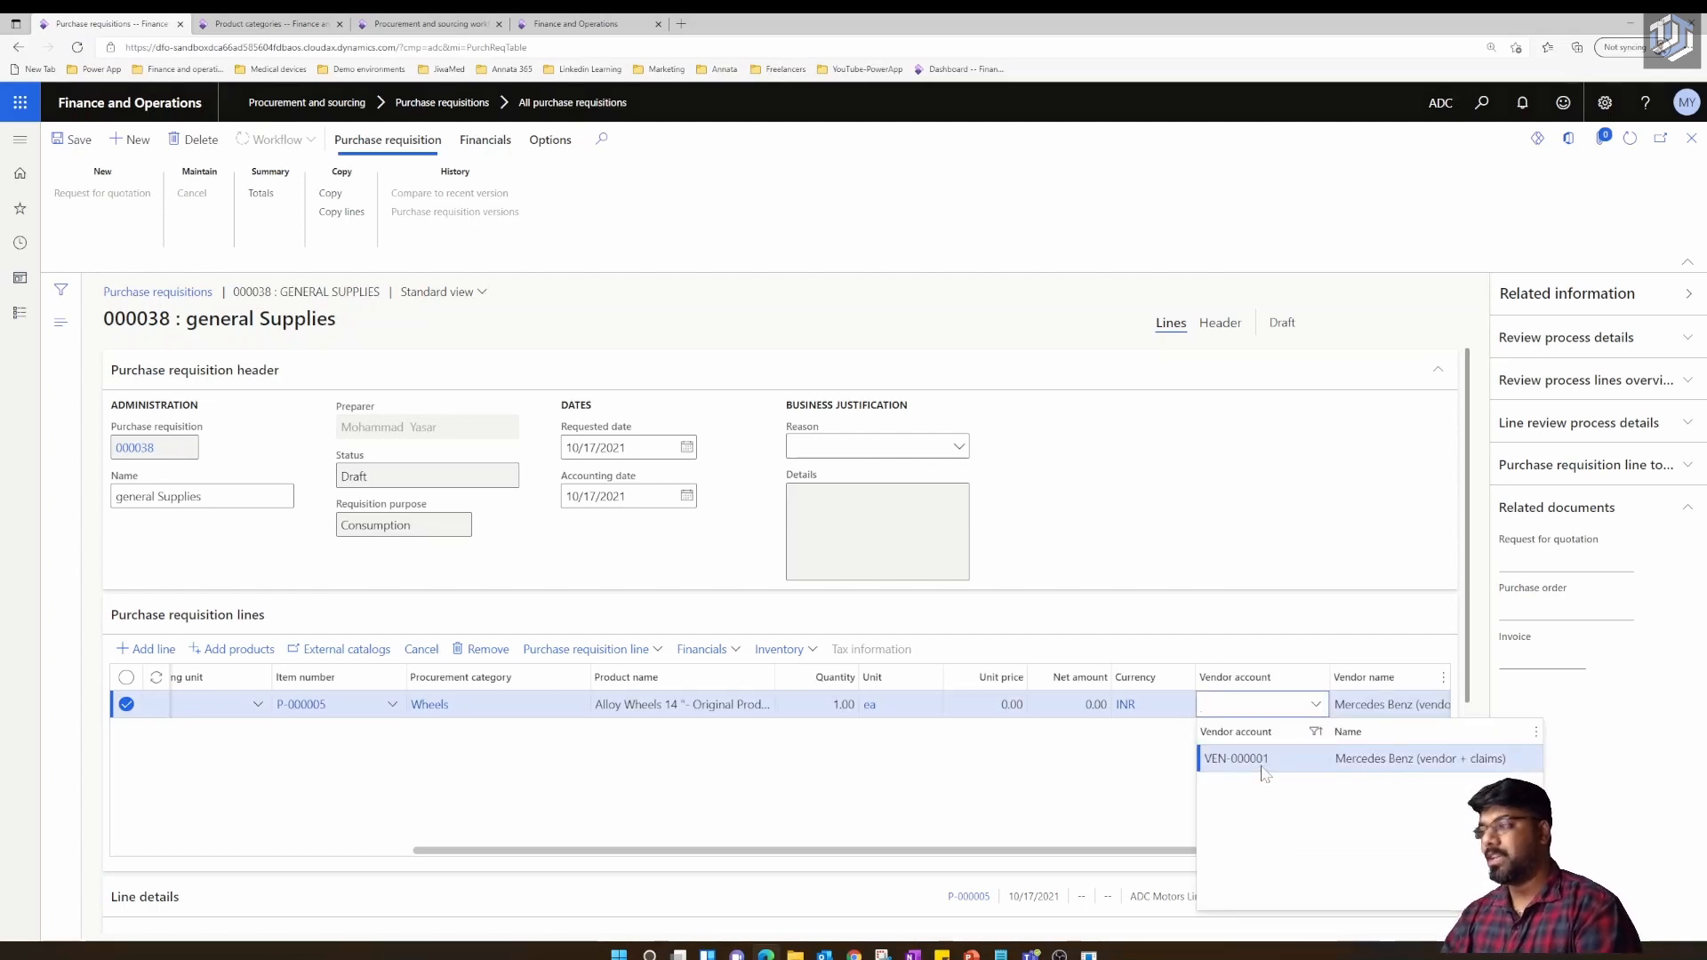
left_click(1266, 761)
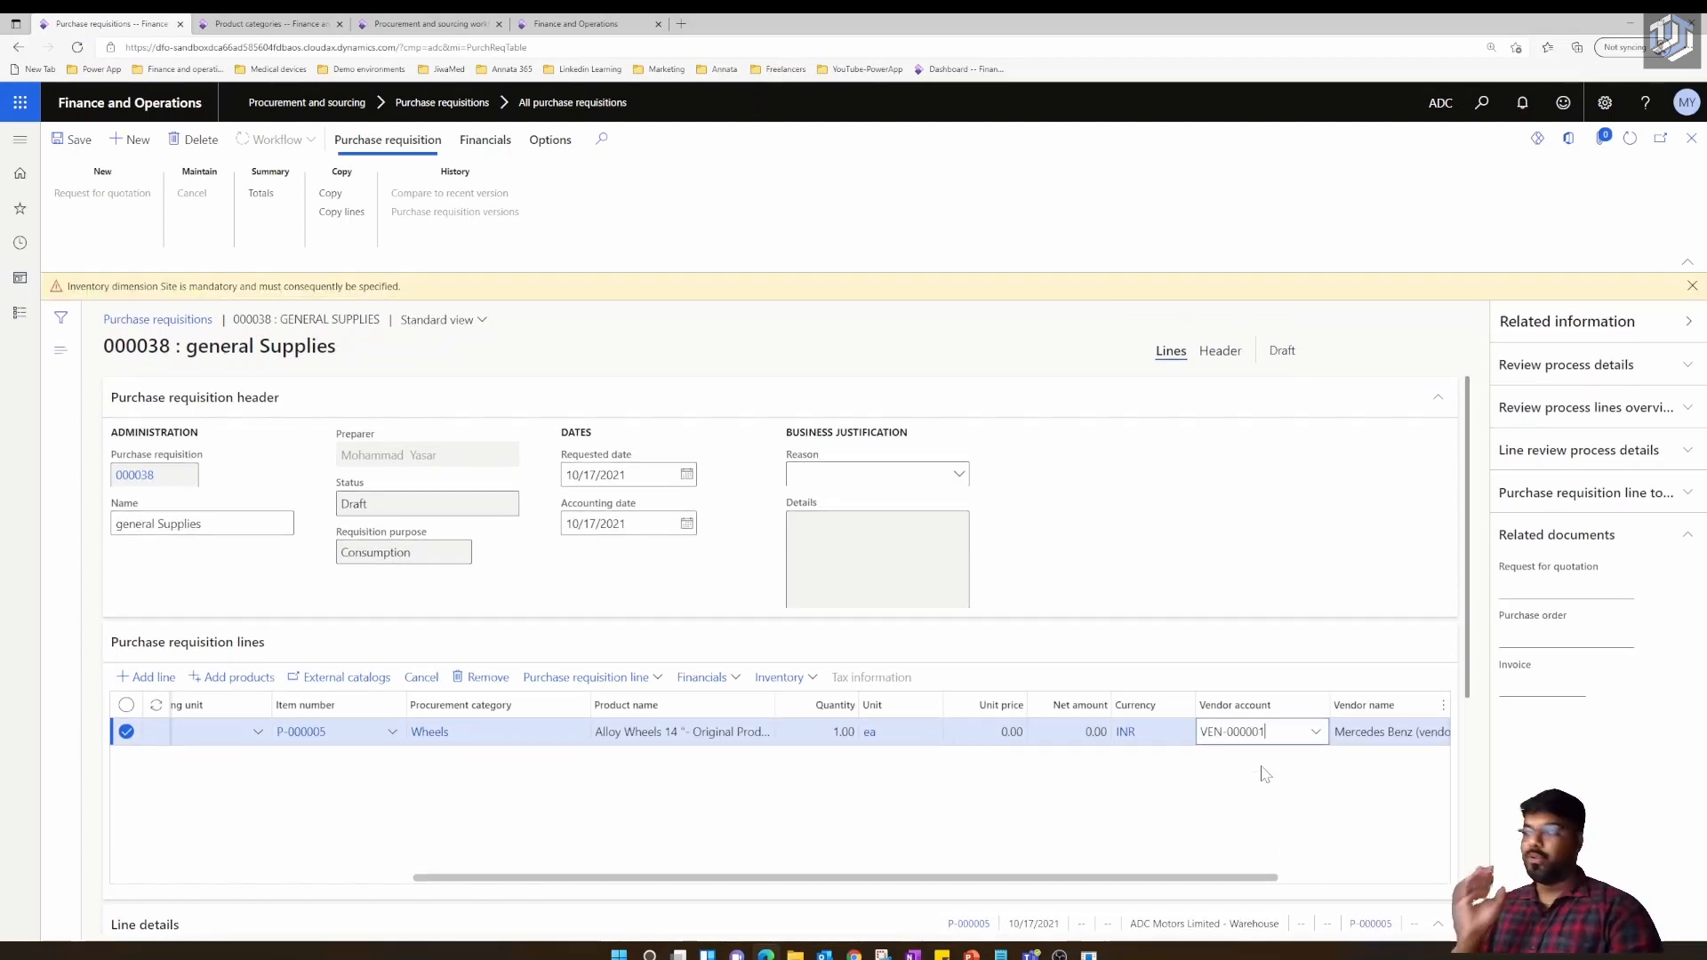
left_click(1692, 286)
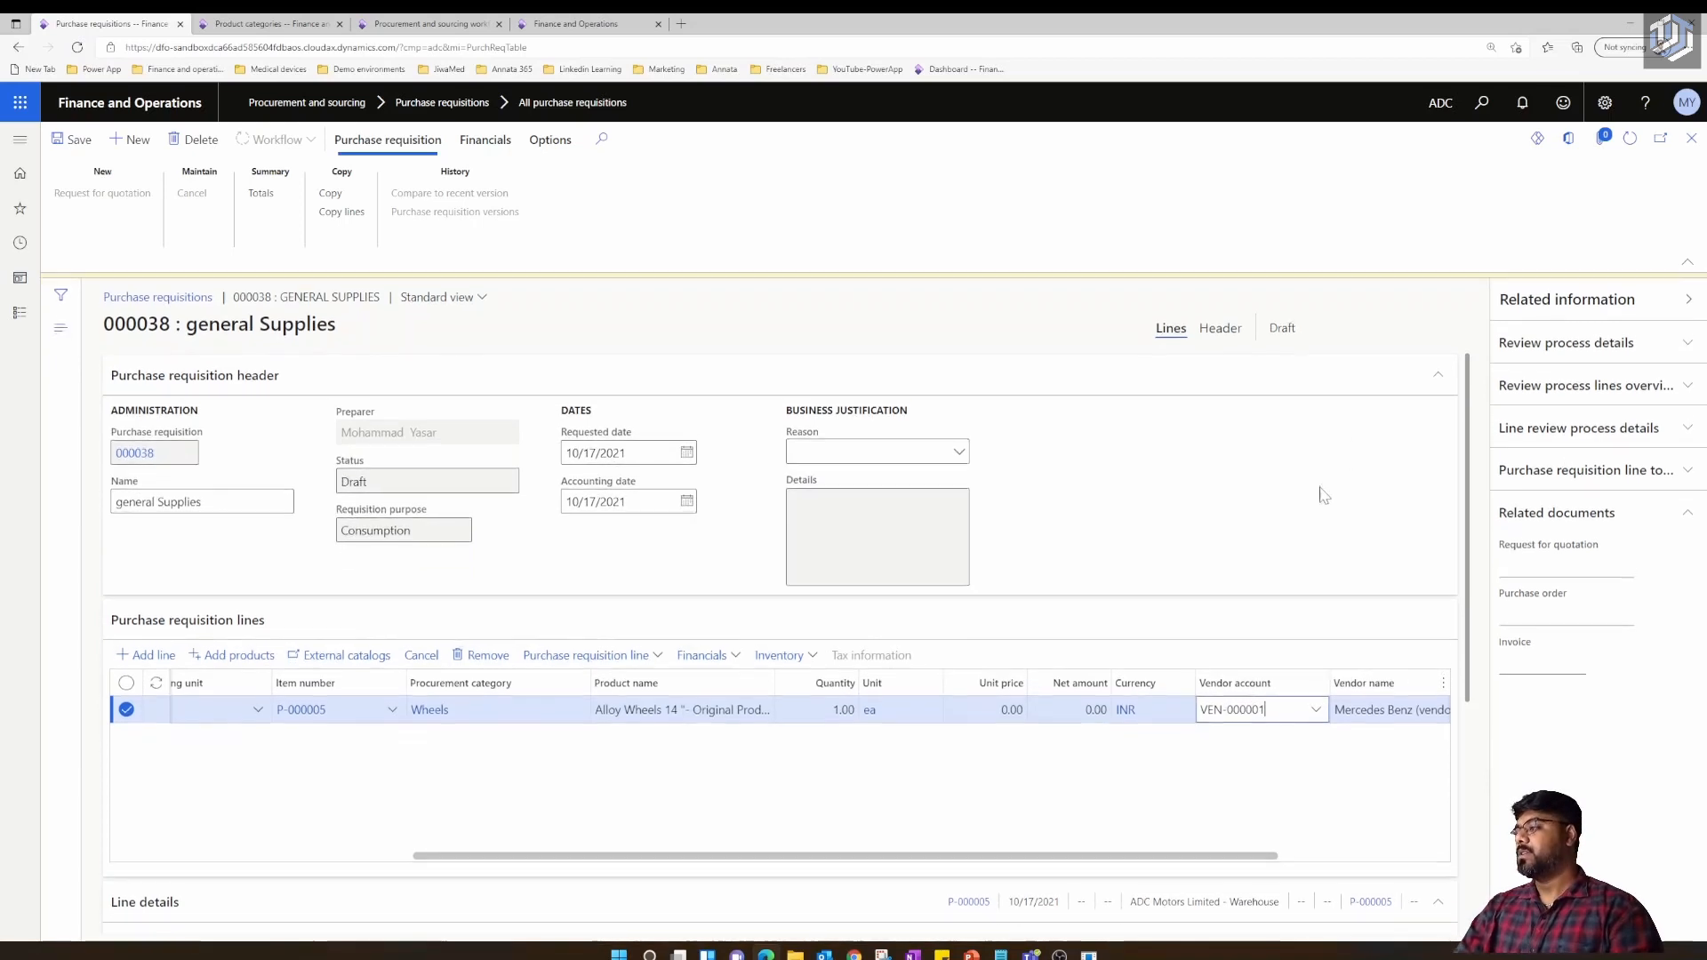
Review the P-000005 line's unit, price and vendor fields, and try to refresh the requisition
left_click(987, 705)
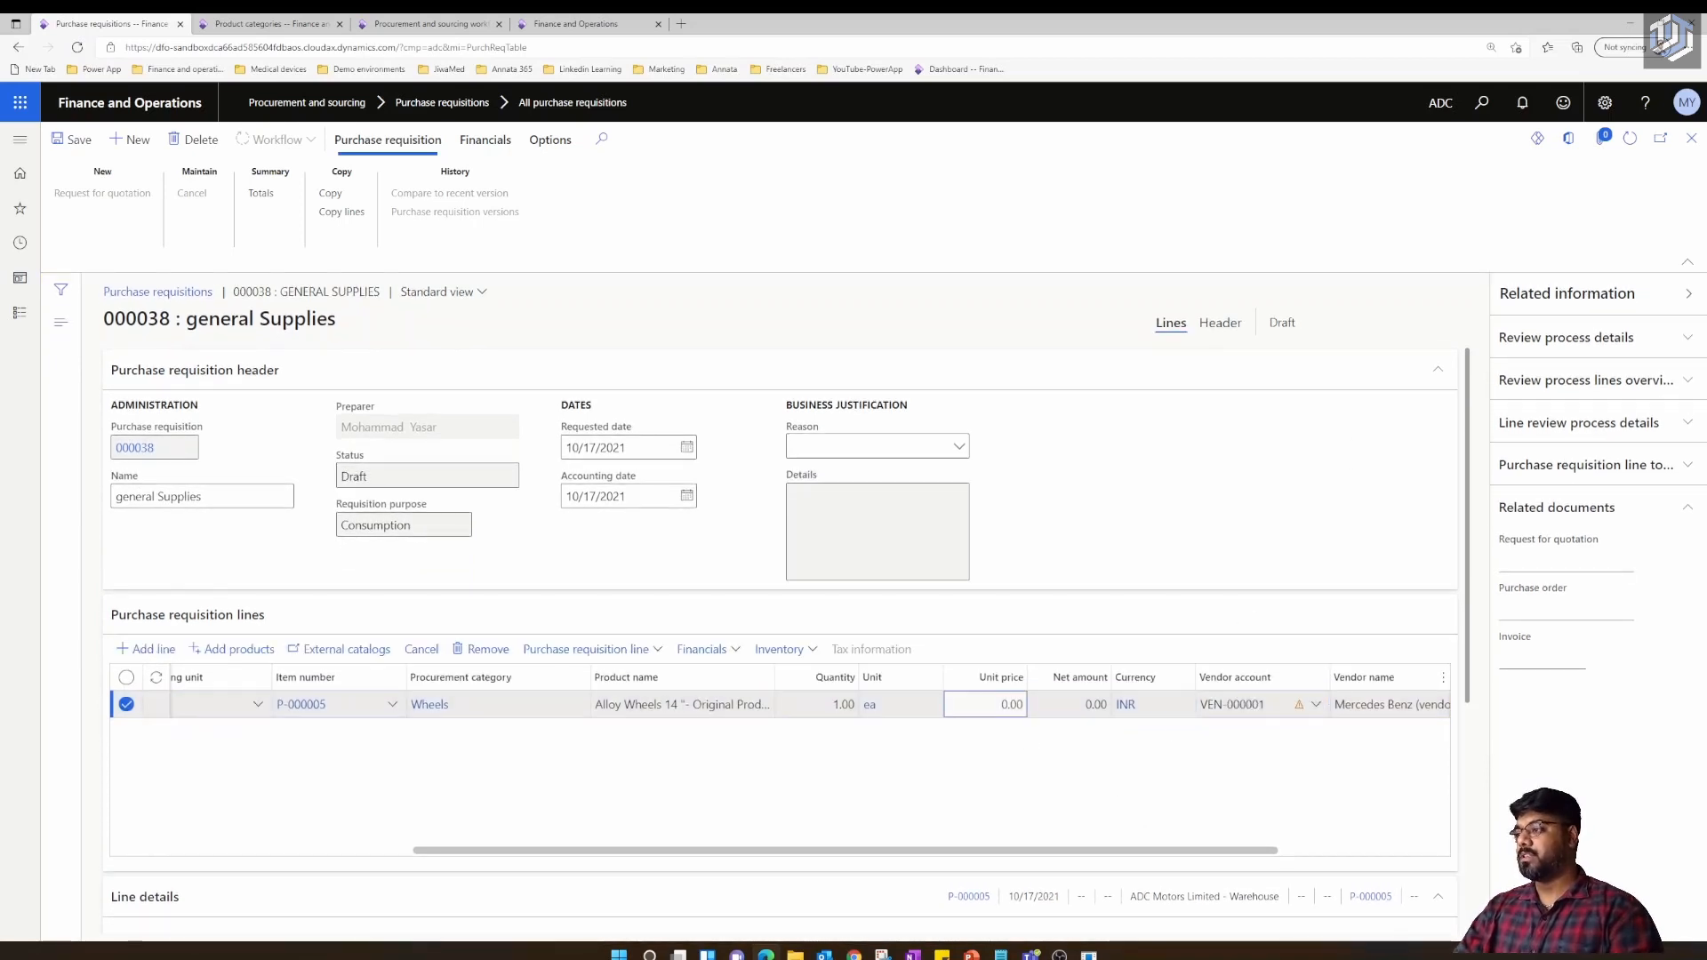
left_click(1069, 705)
left_click(912, 707)
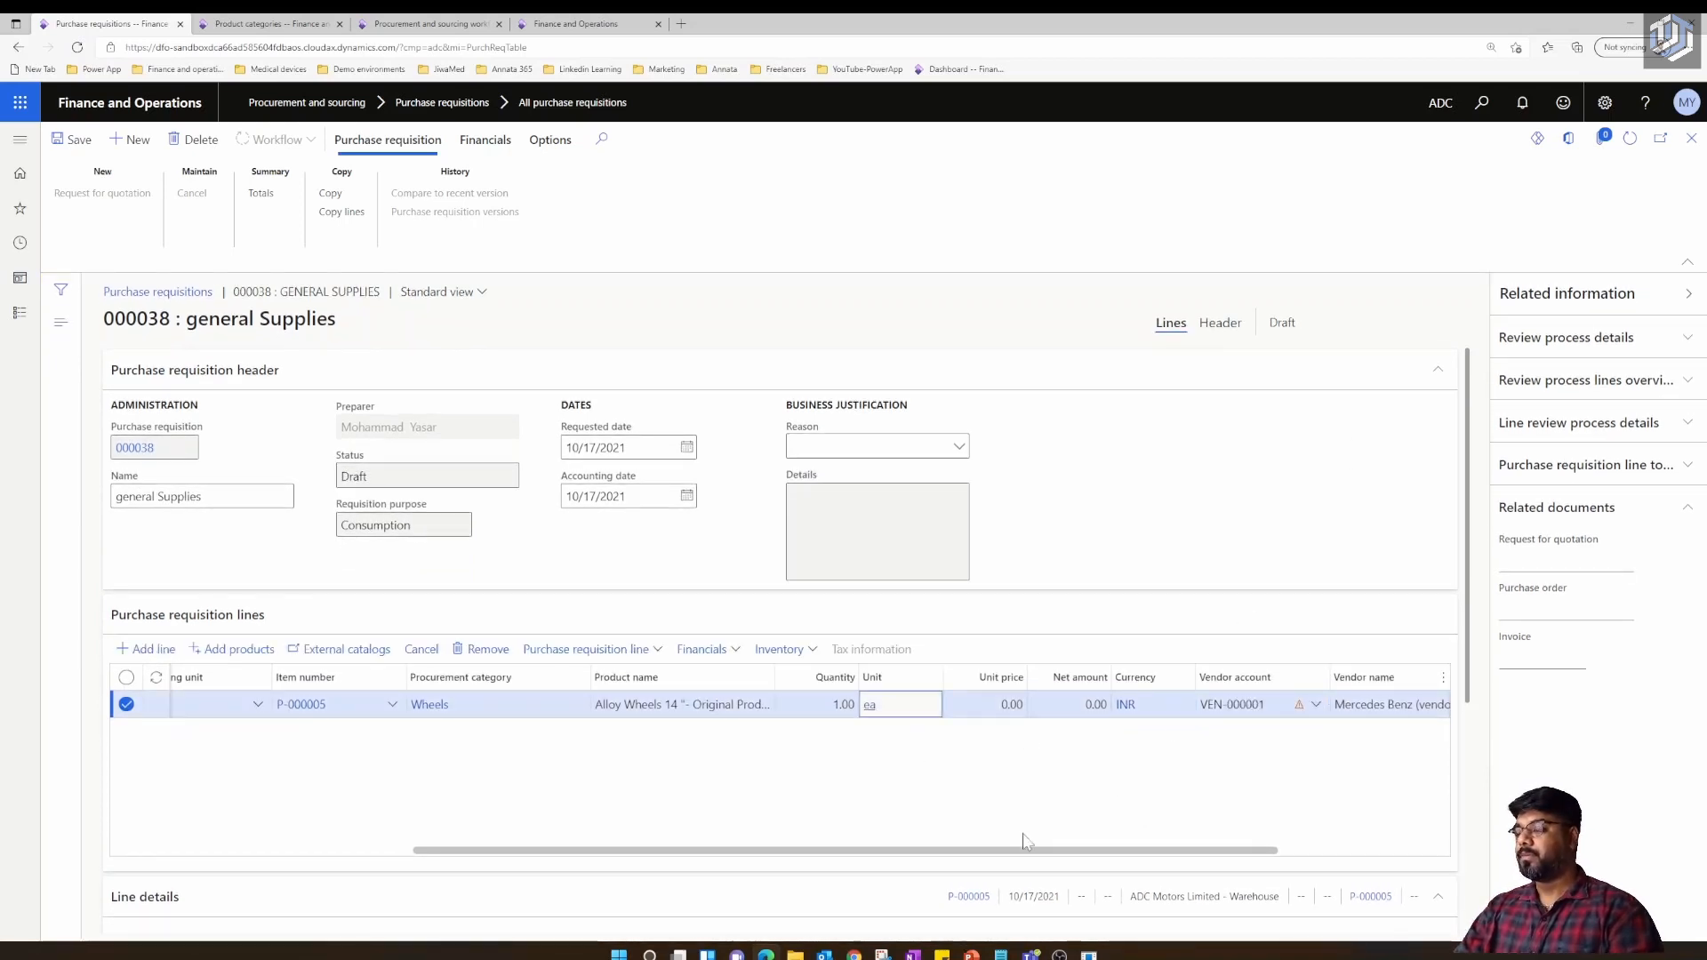
left_click_drag(1064, 852, 1001, 851)
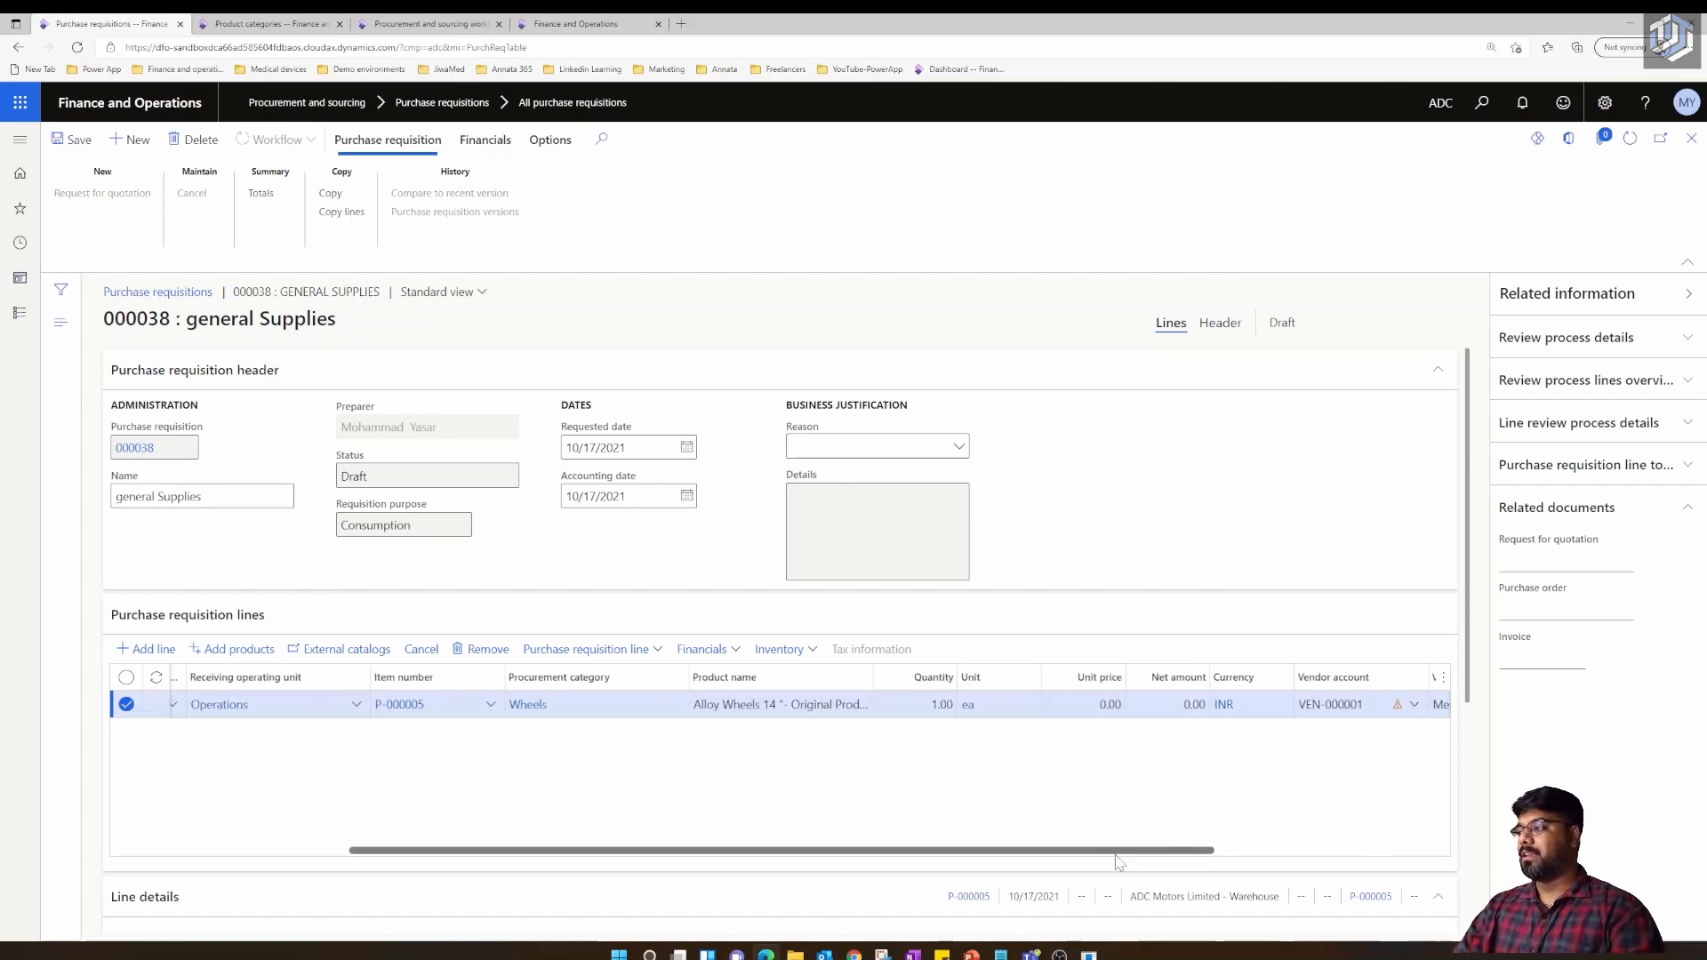
left_click_drag(1111, 852, 1225, 850)
left_click(1629, 139)
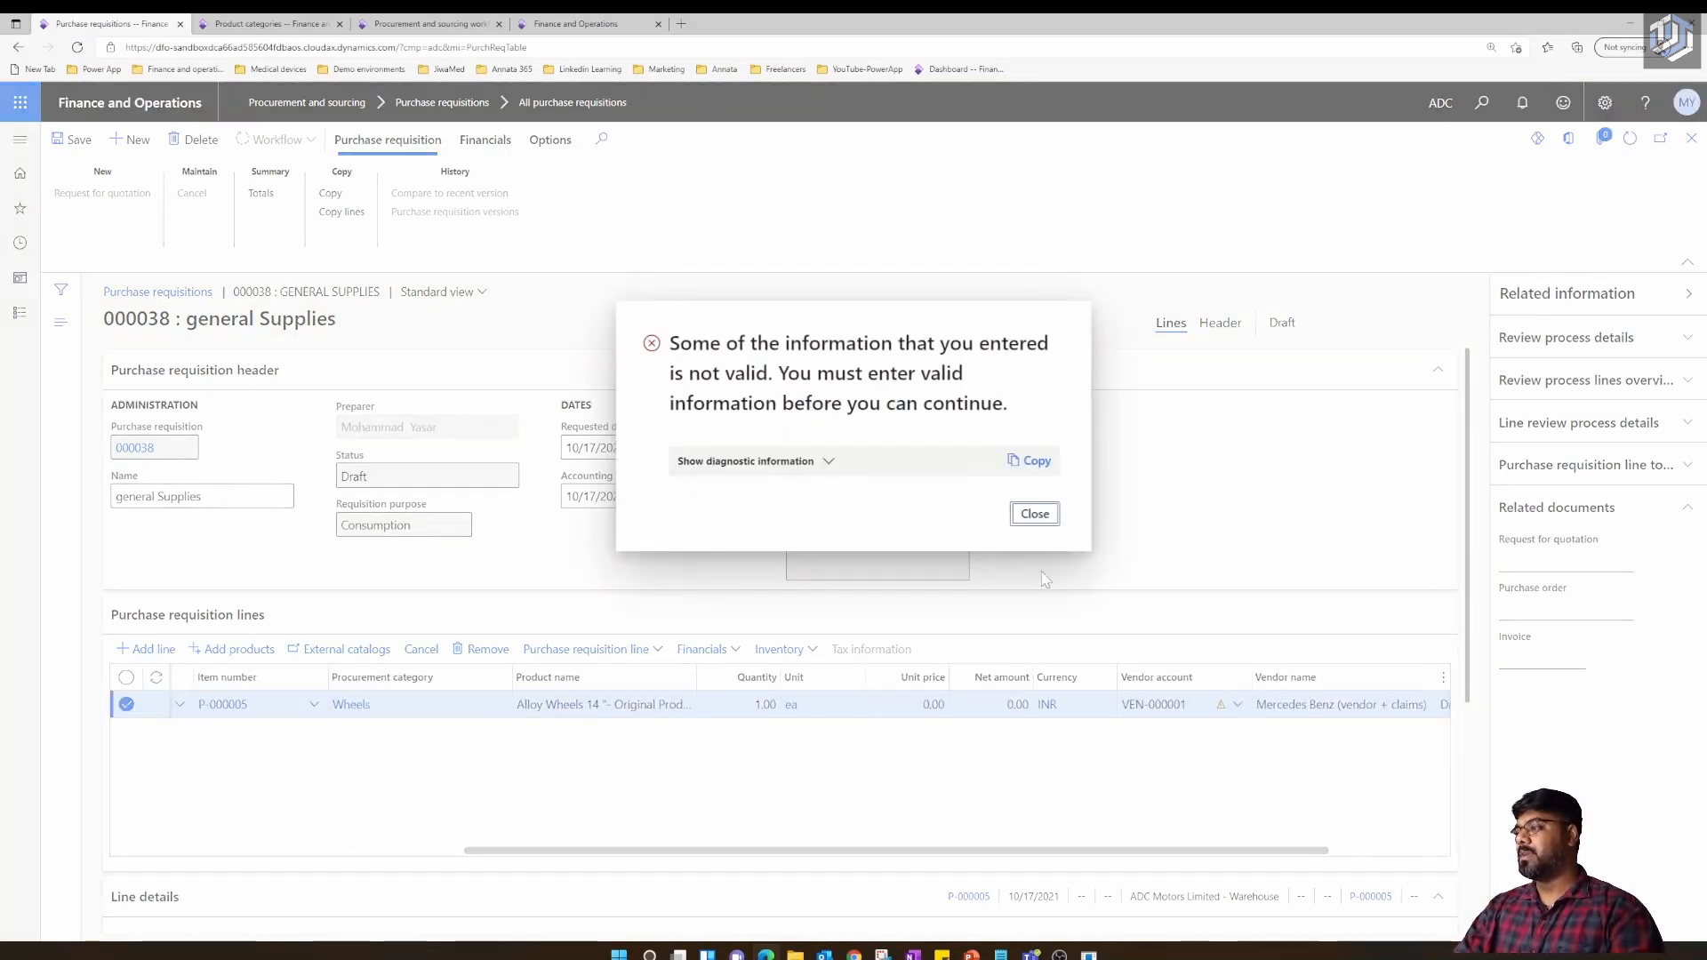
left_click(1032, 511)
Replace the requisition line with a new one for item P-000005
left_click(1139, 799)
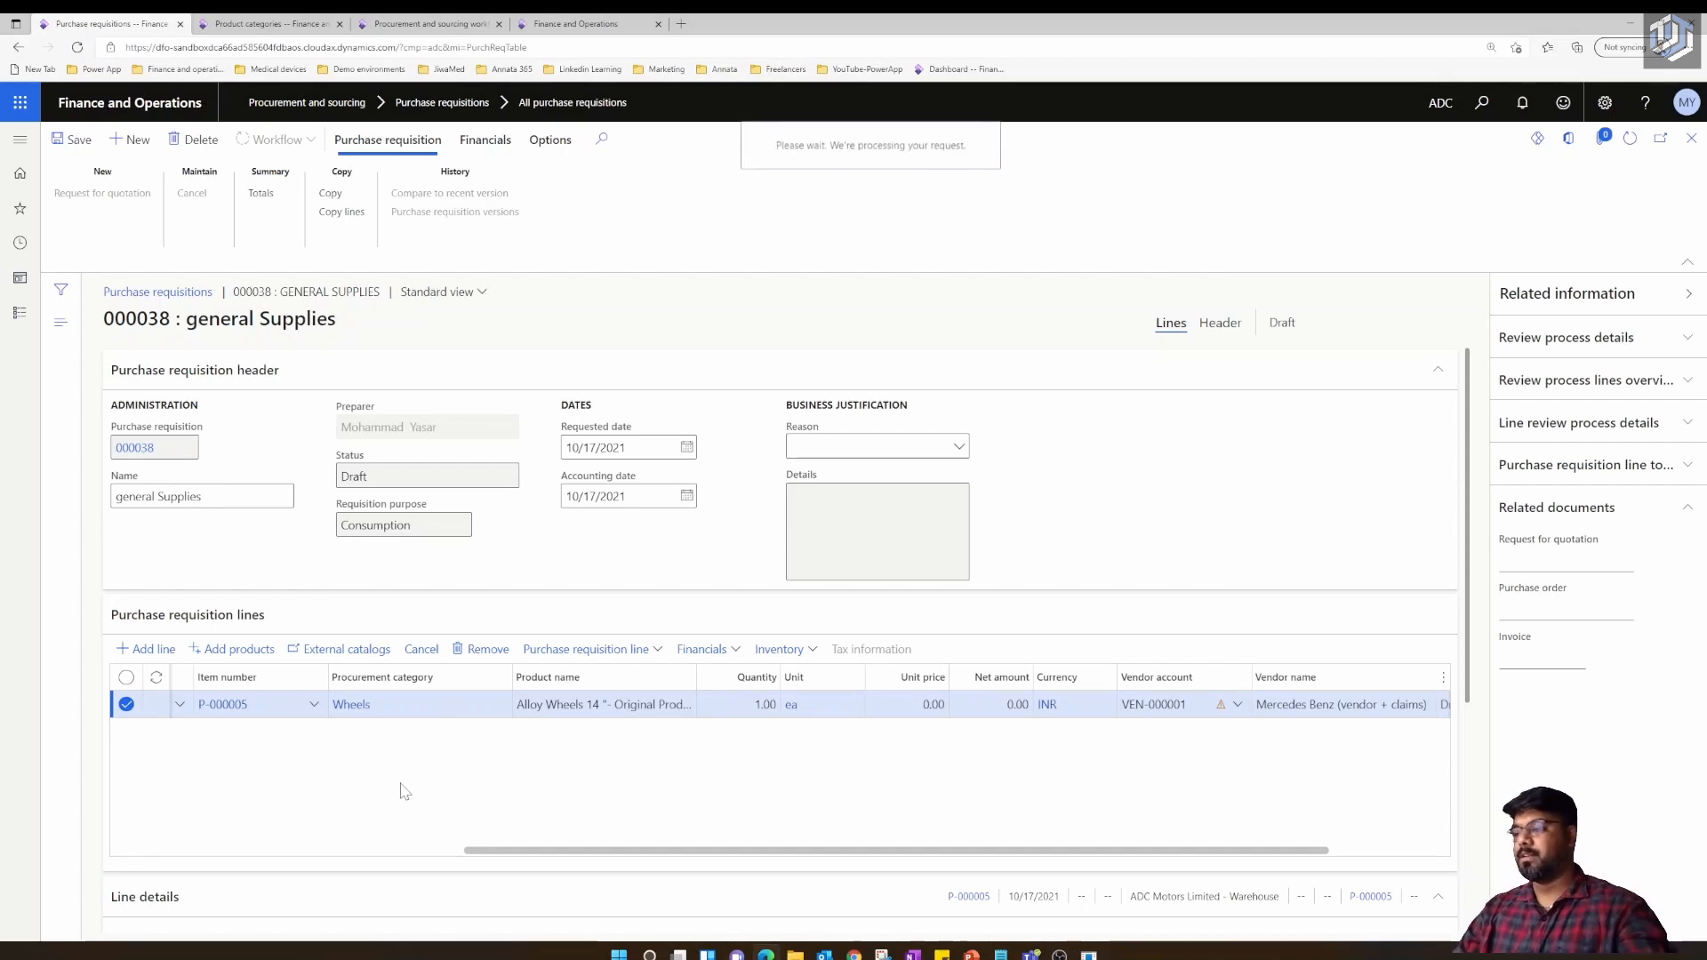
left_click(155, 651)
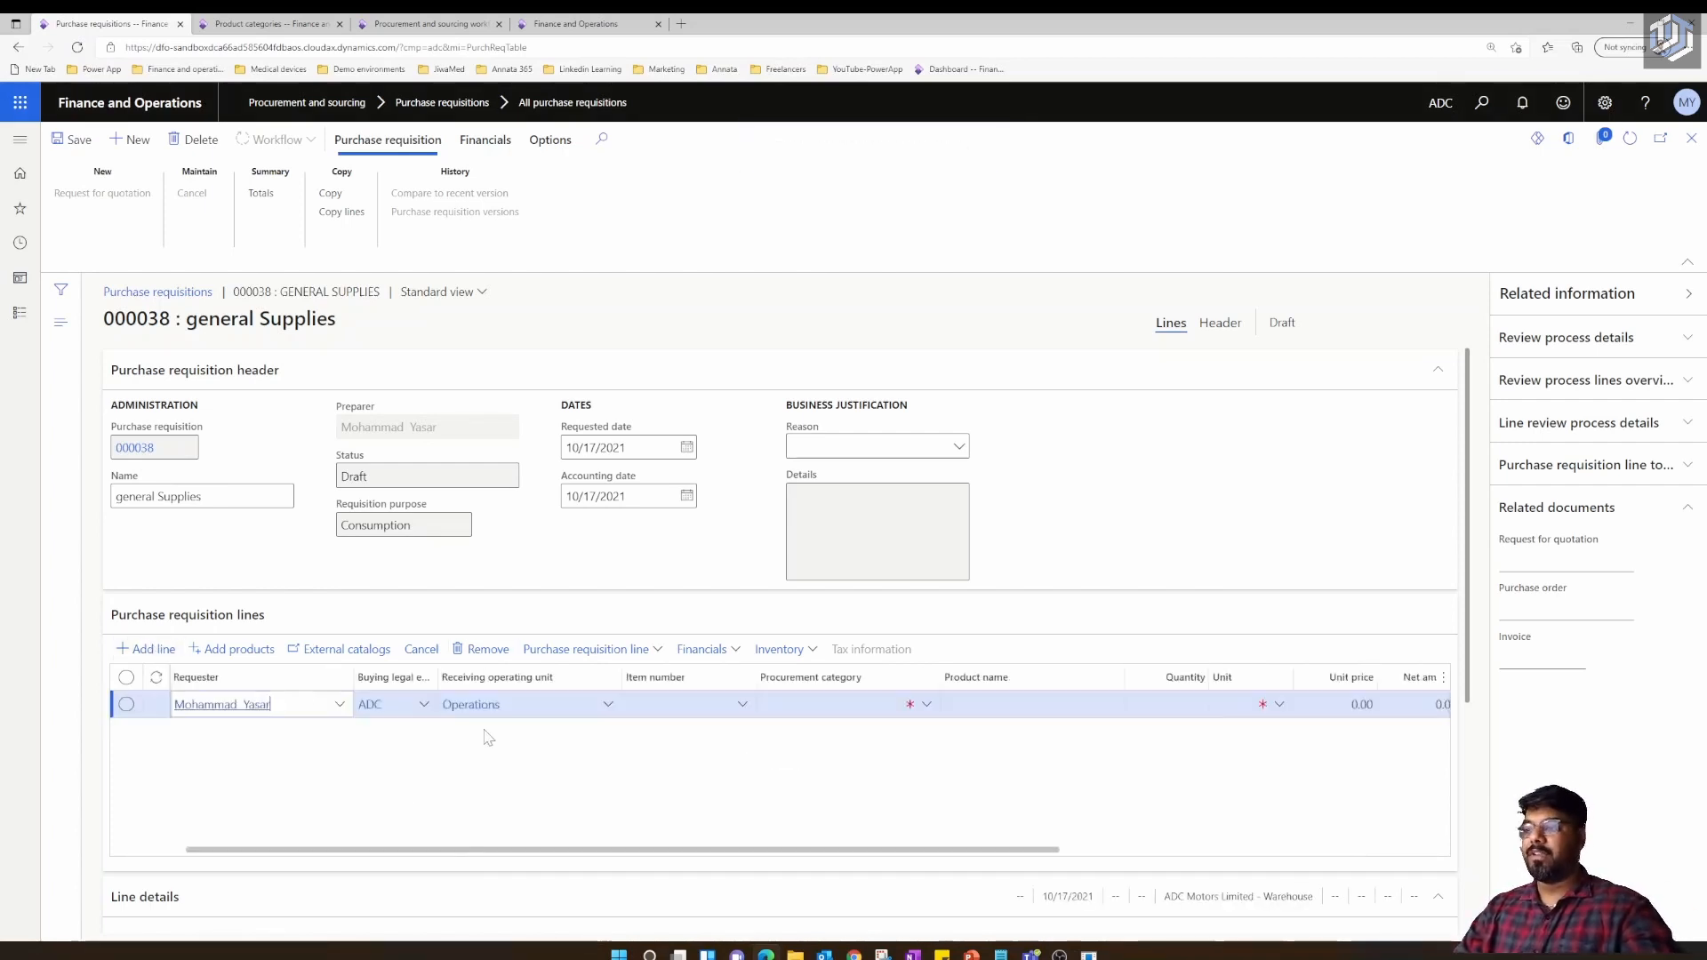
left_click(744, 719)
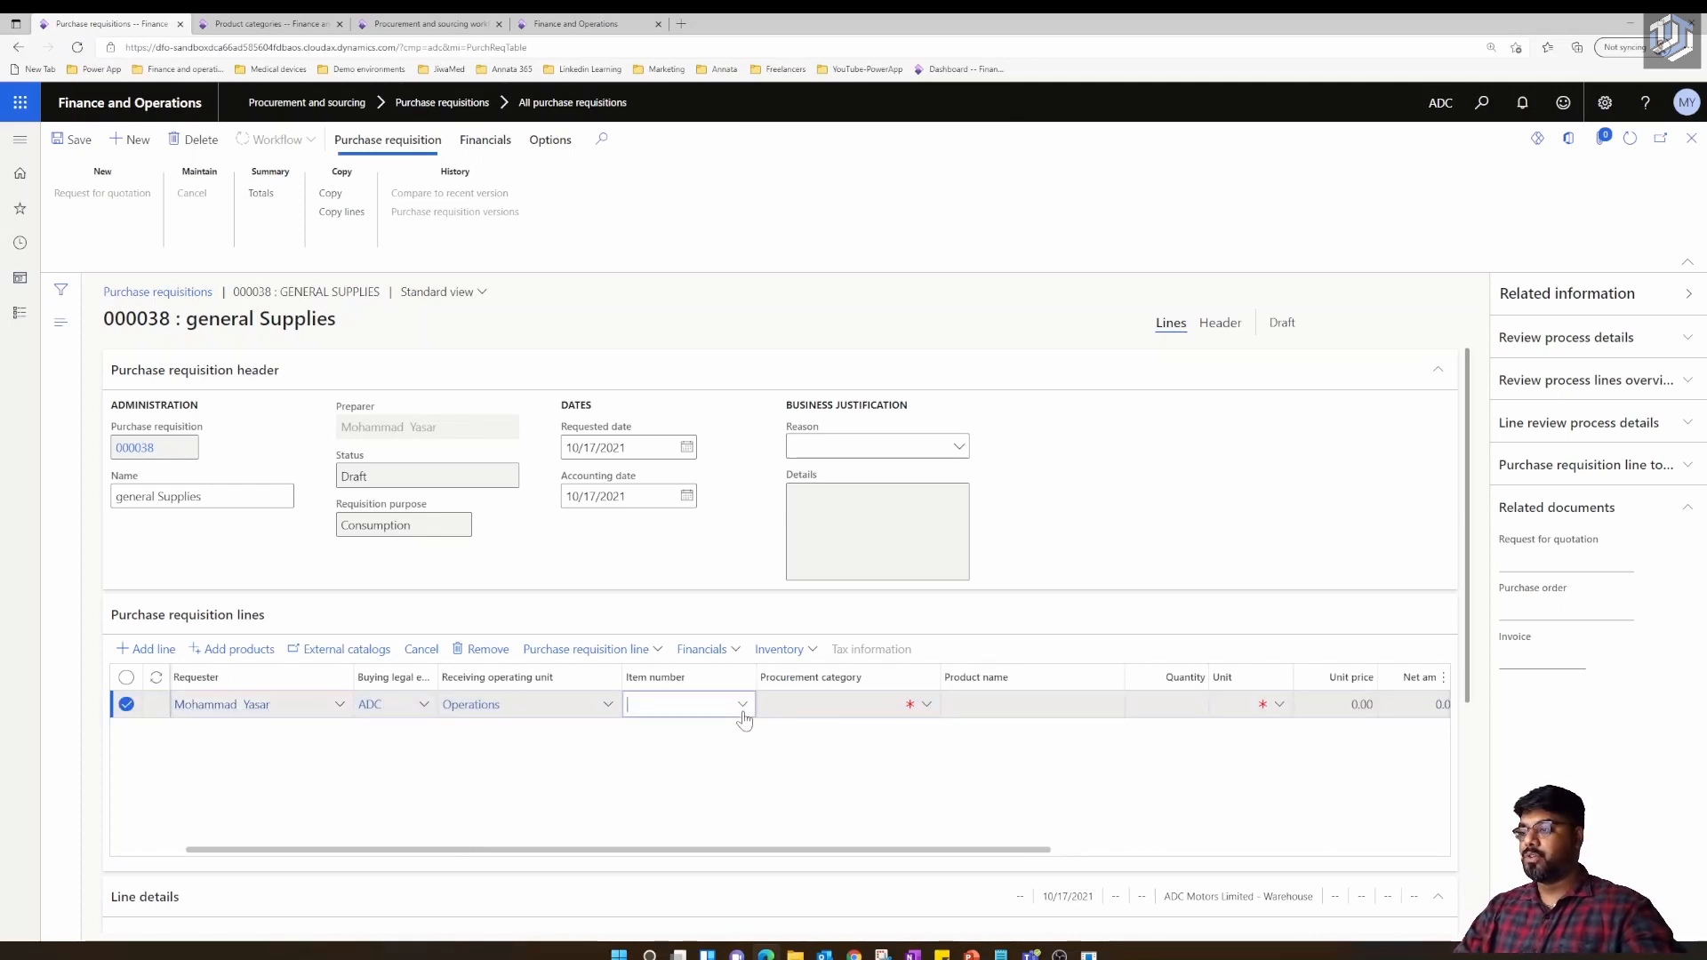
left_click(743, 711)
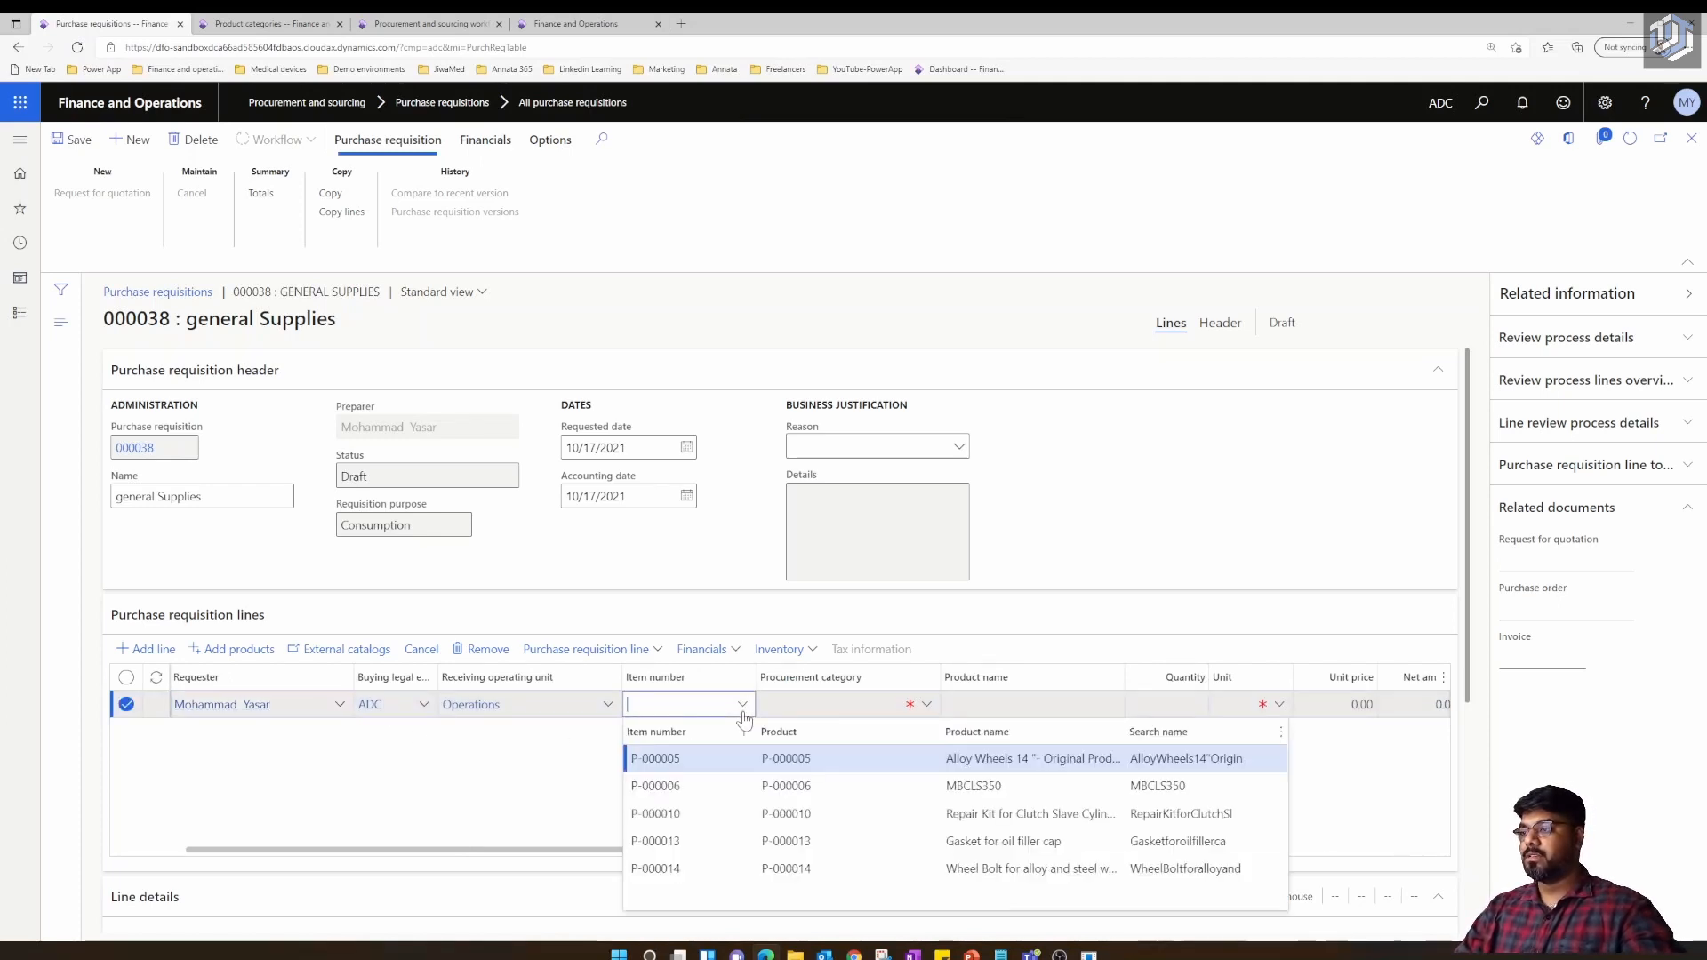
left_click(722, 757)
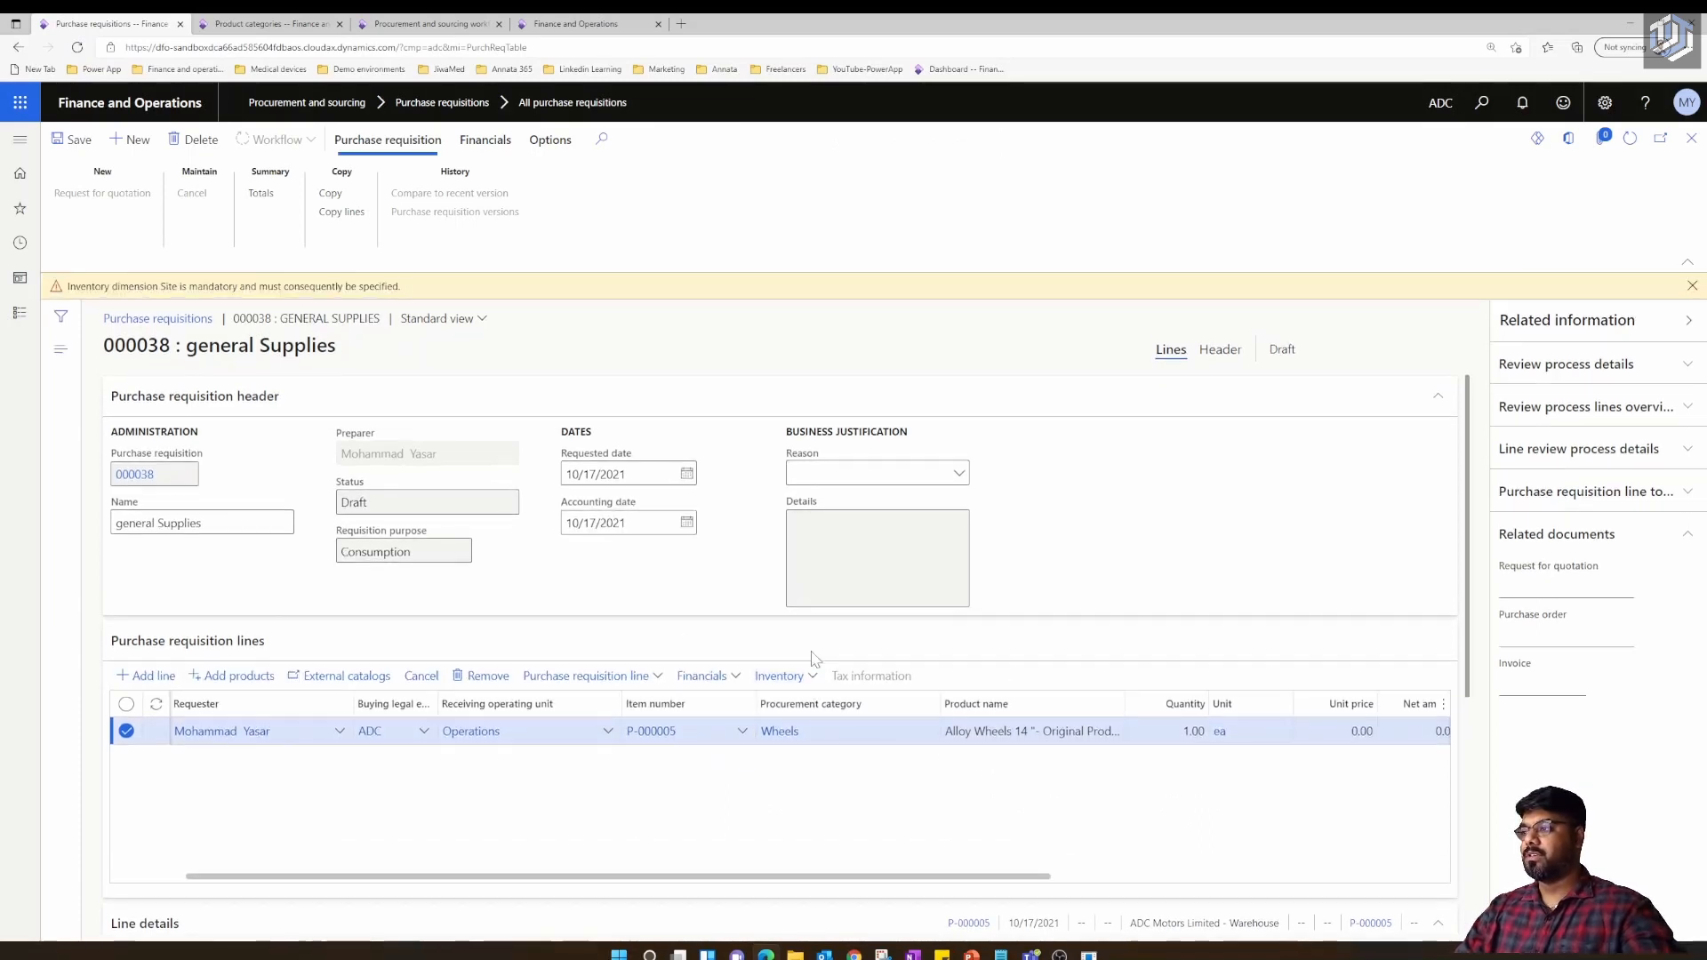
Display the Site and Warehouse inventory dimensions on the requisition lines and save that display setup
left_click(813, 686)
left_click(813, 686)
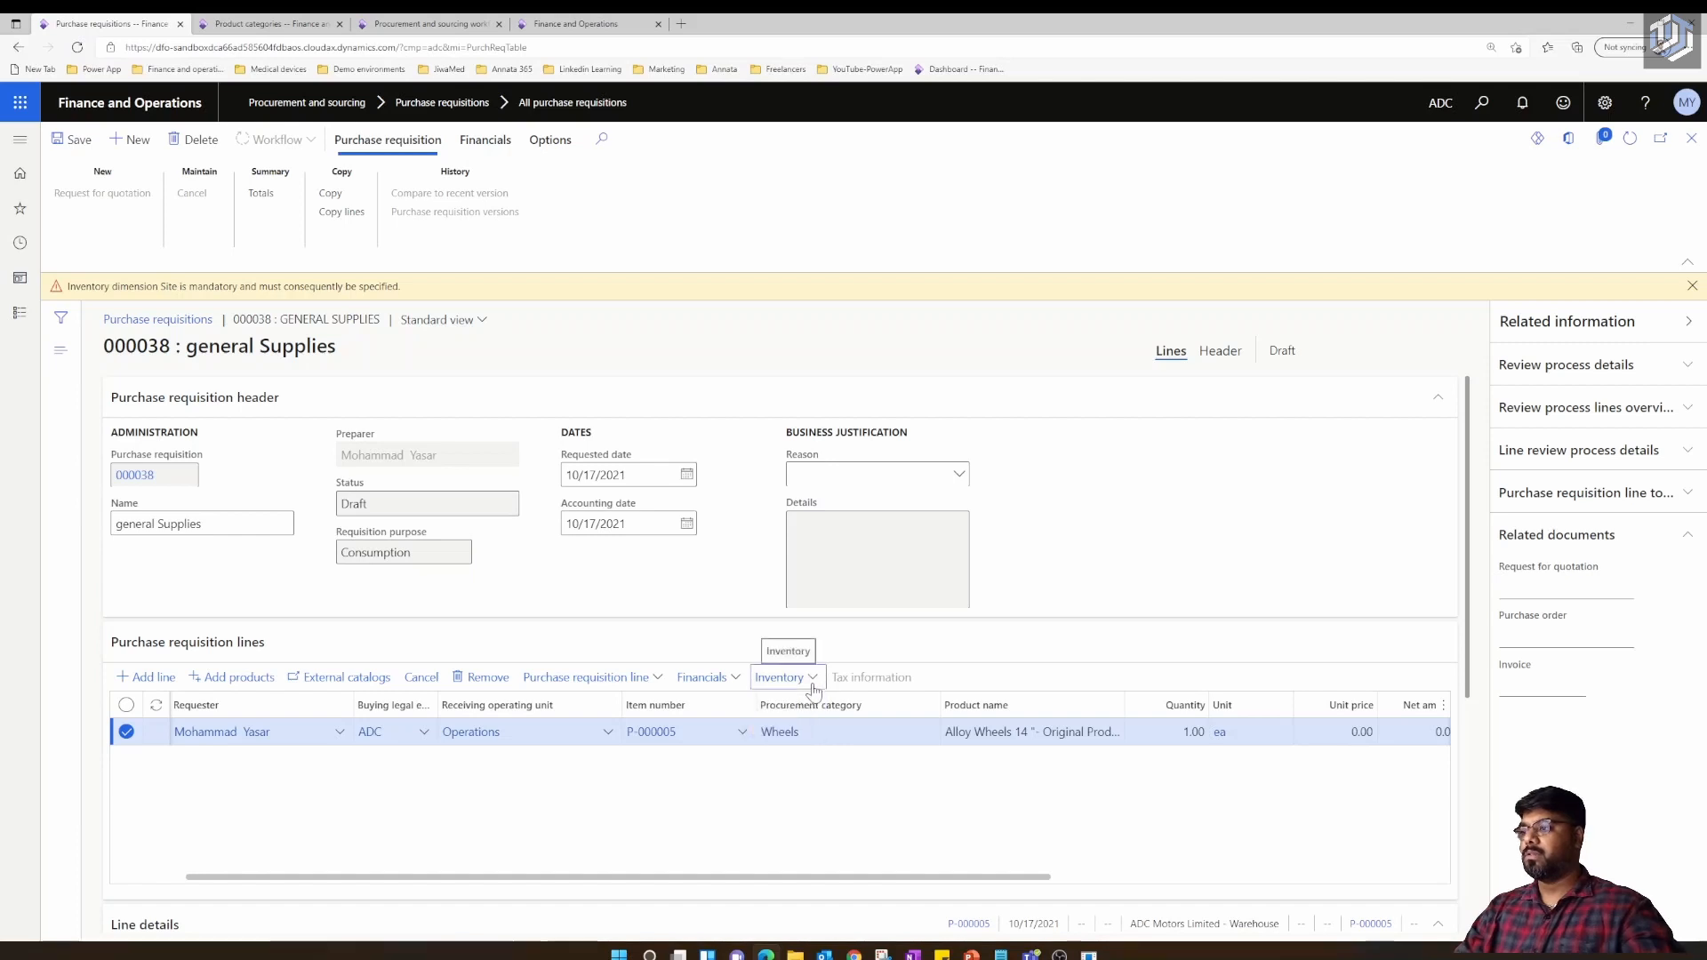
left_click(664, 682)
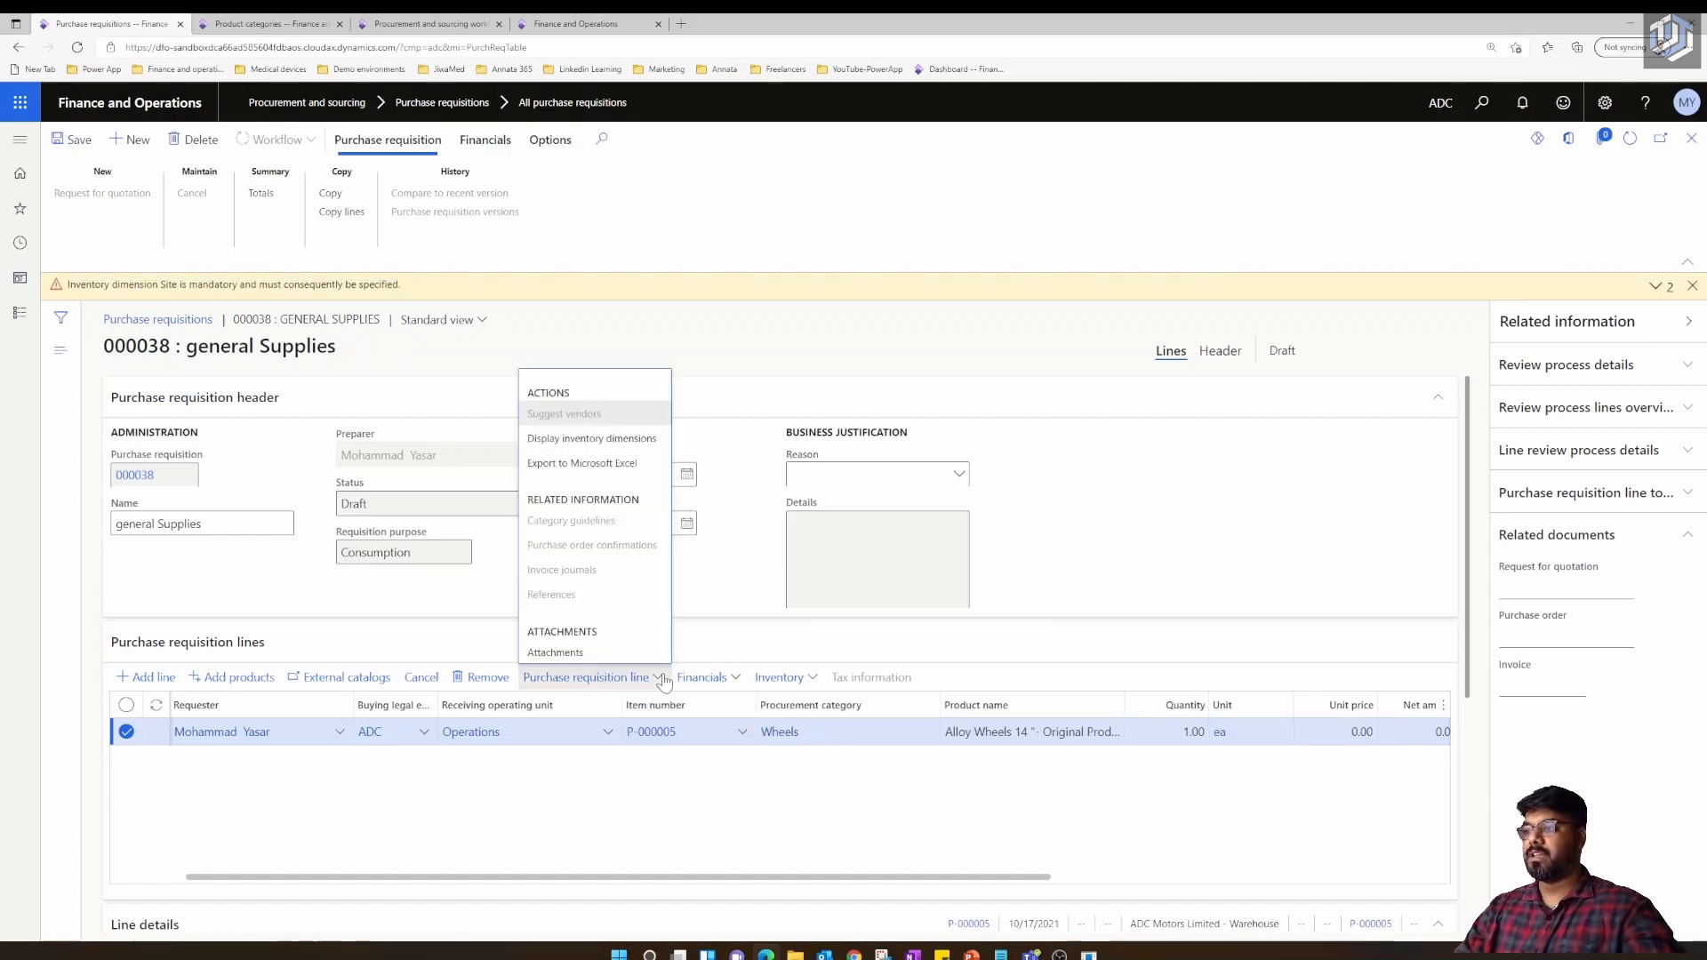
left_click(572, 442)
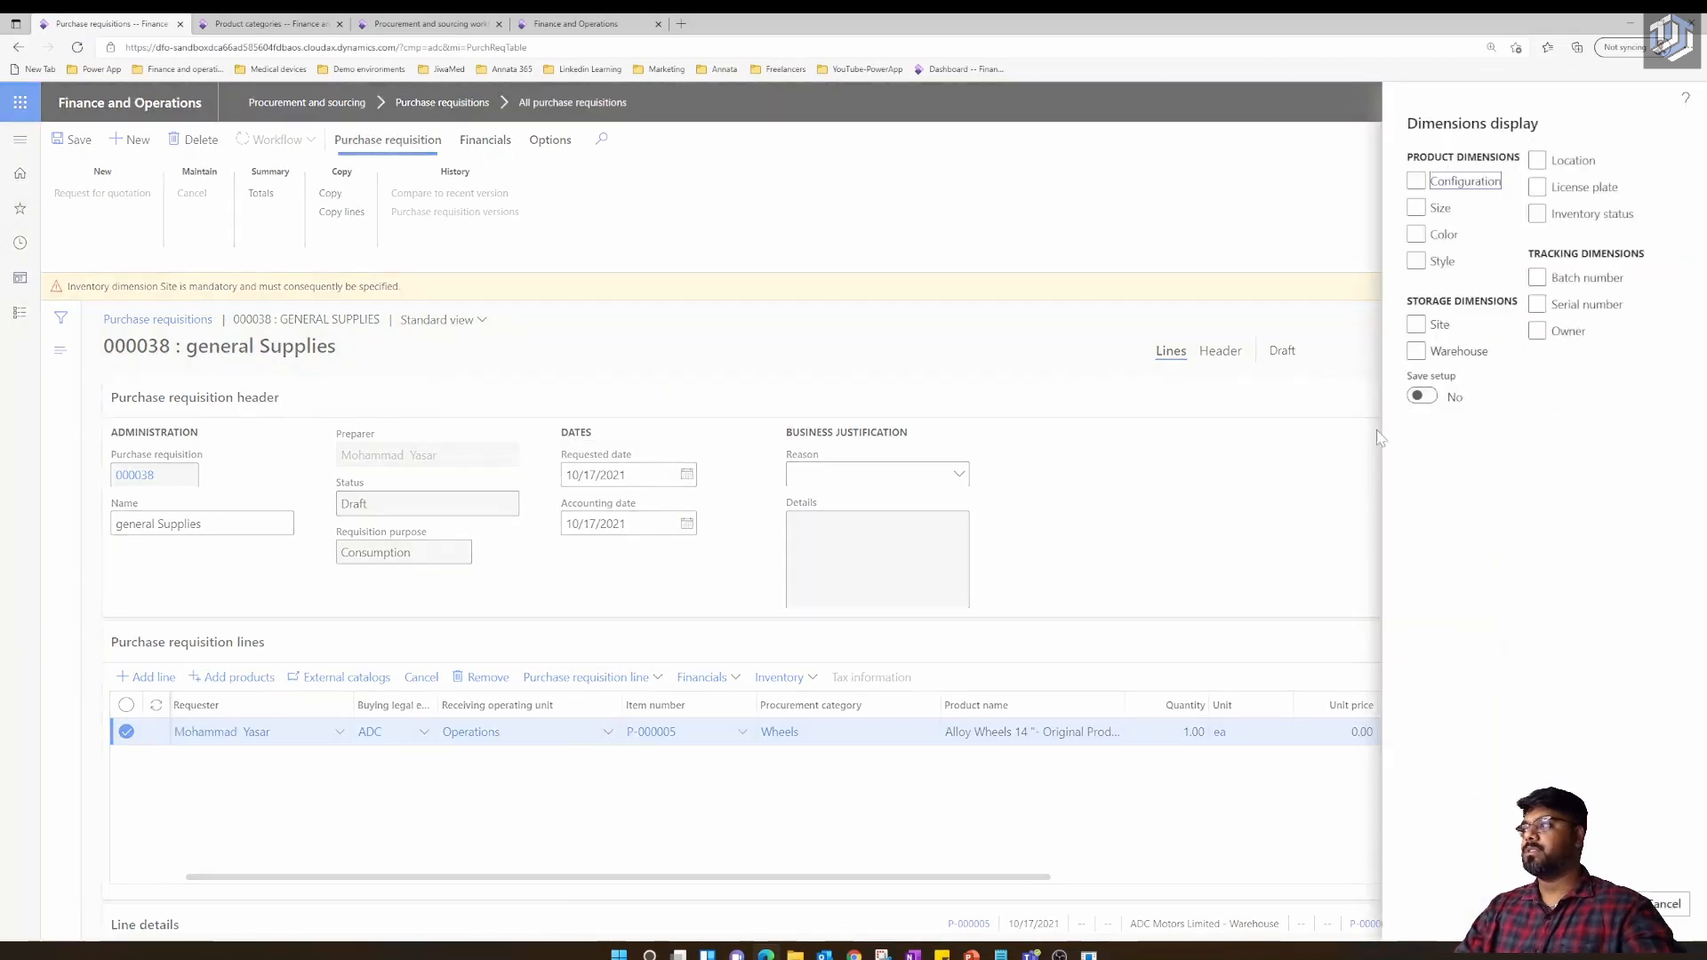
left_click(1416, 351)
left_click(1416, 324)
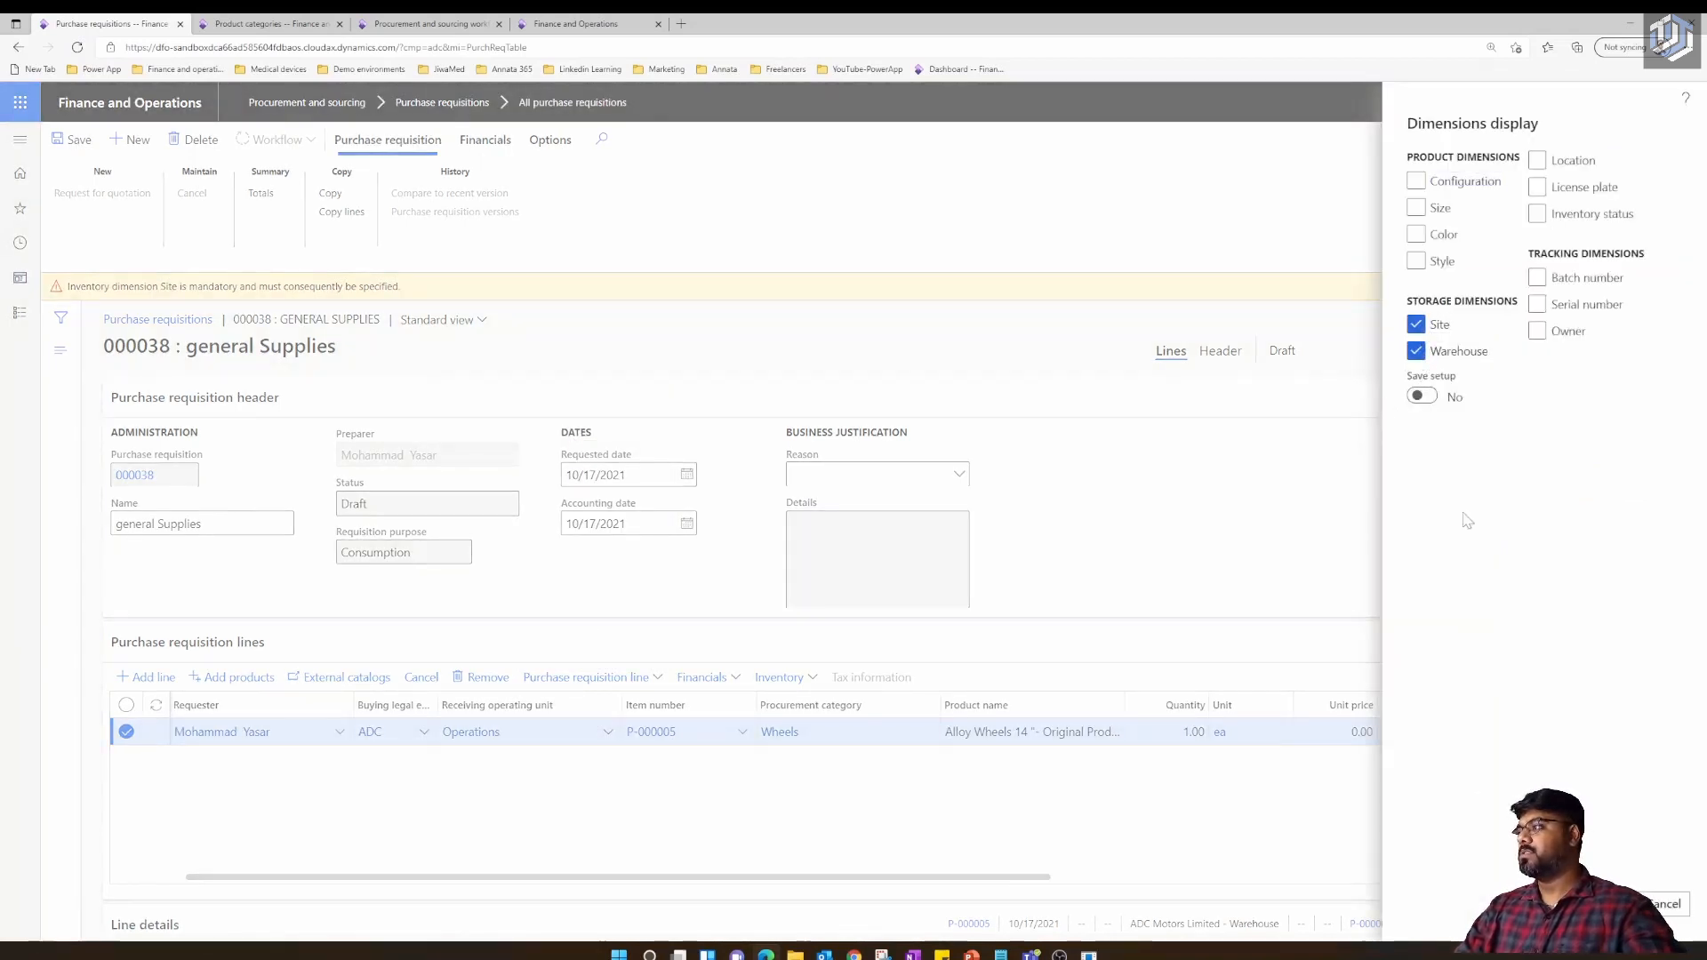
left_click(1420, 396)
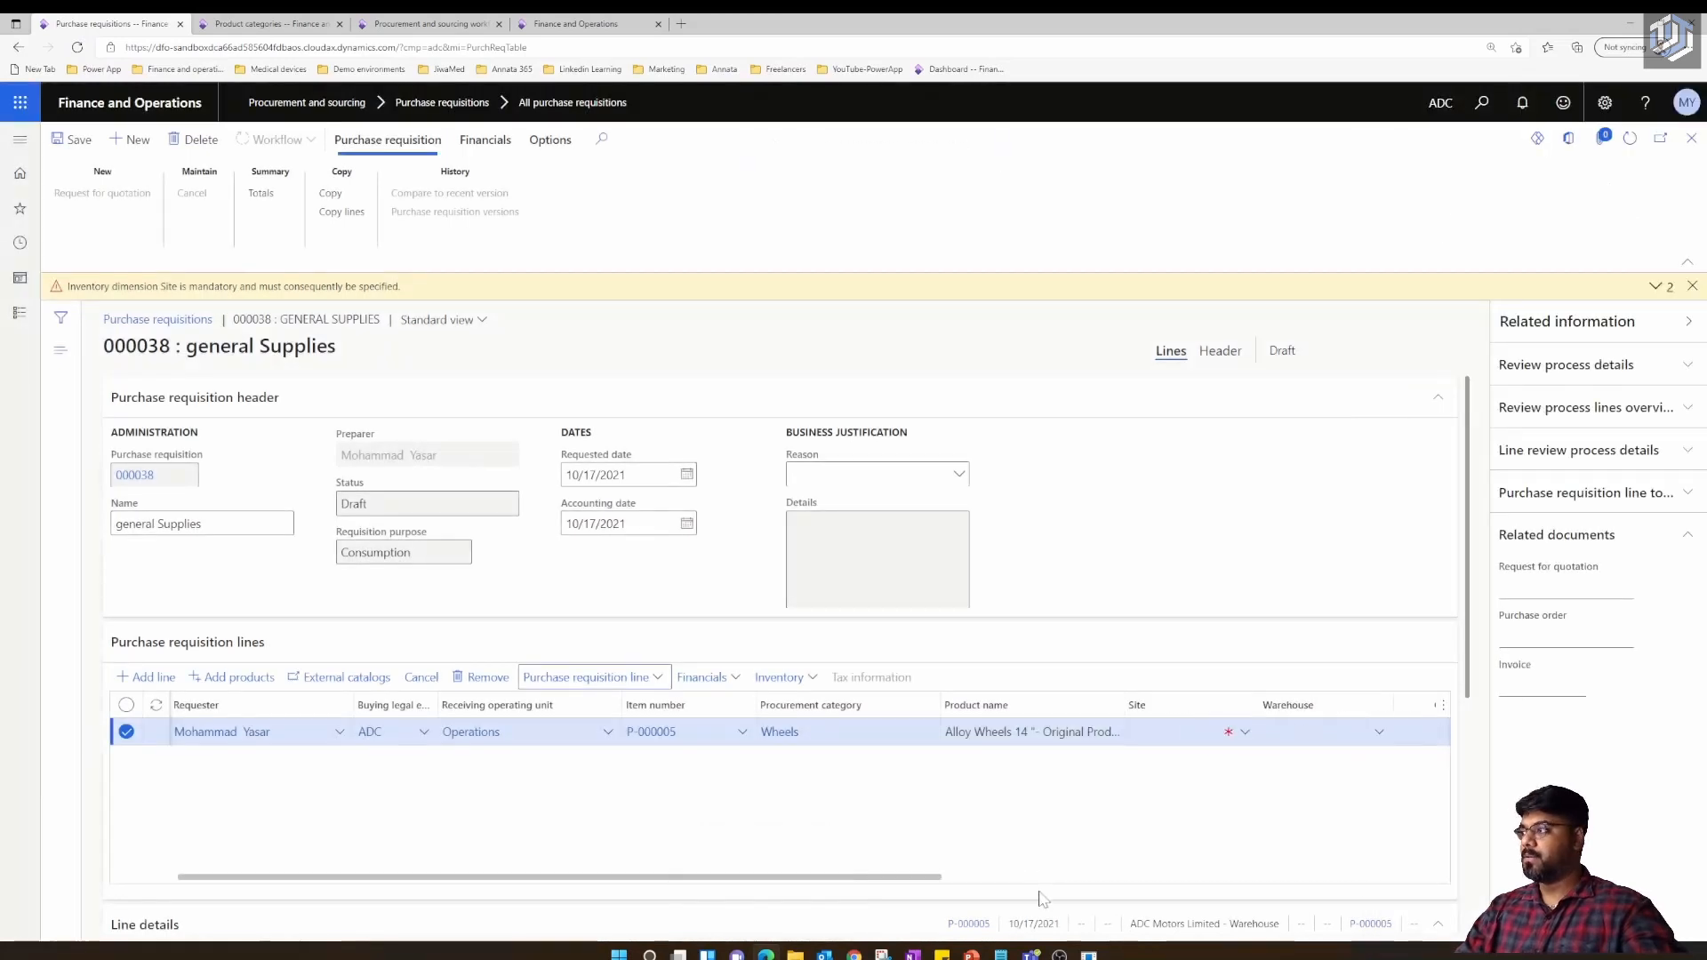
Assign warehouse CS 2 at site 1 to the P-000005 requisition line
left_click_drag(938, 877, 1069, 877)
left_click(1151, 731)
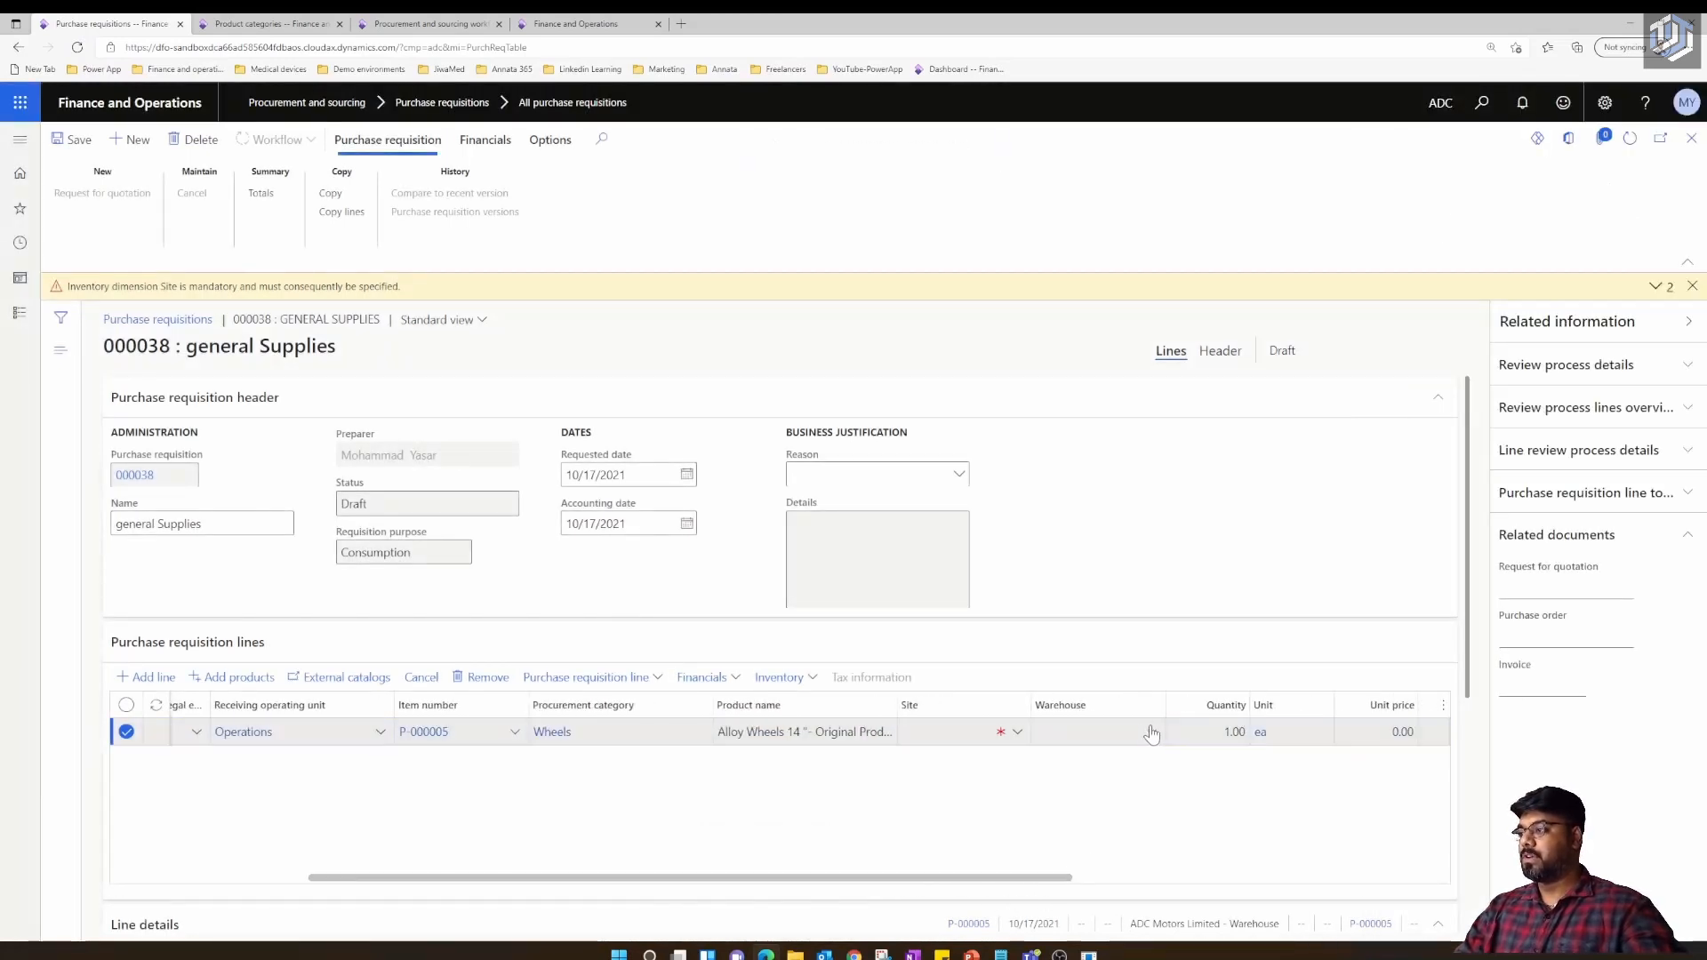
left_click(1152, 731)
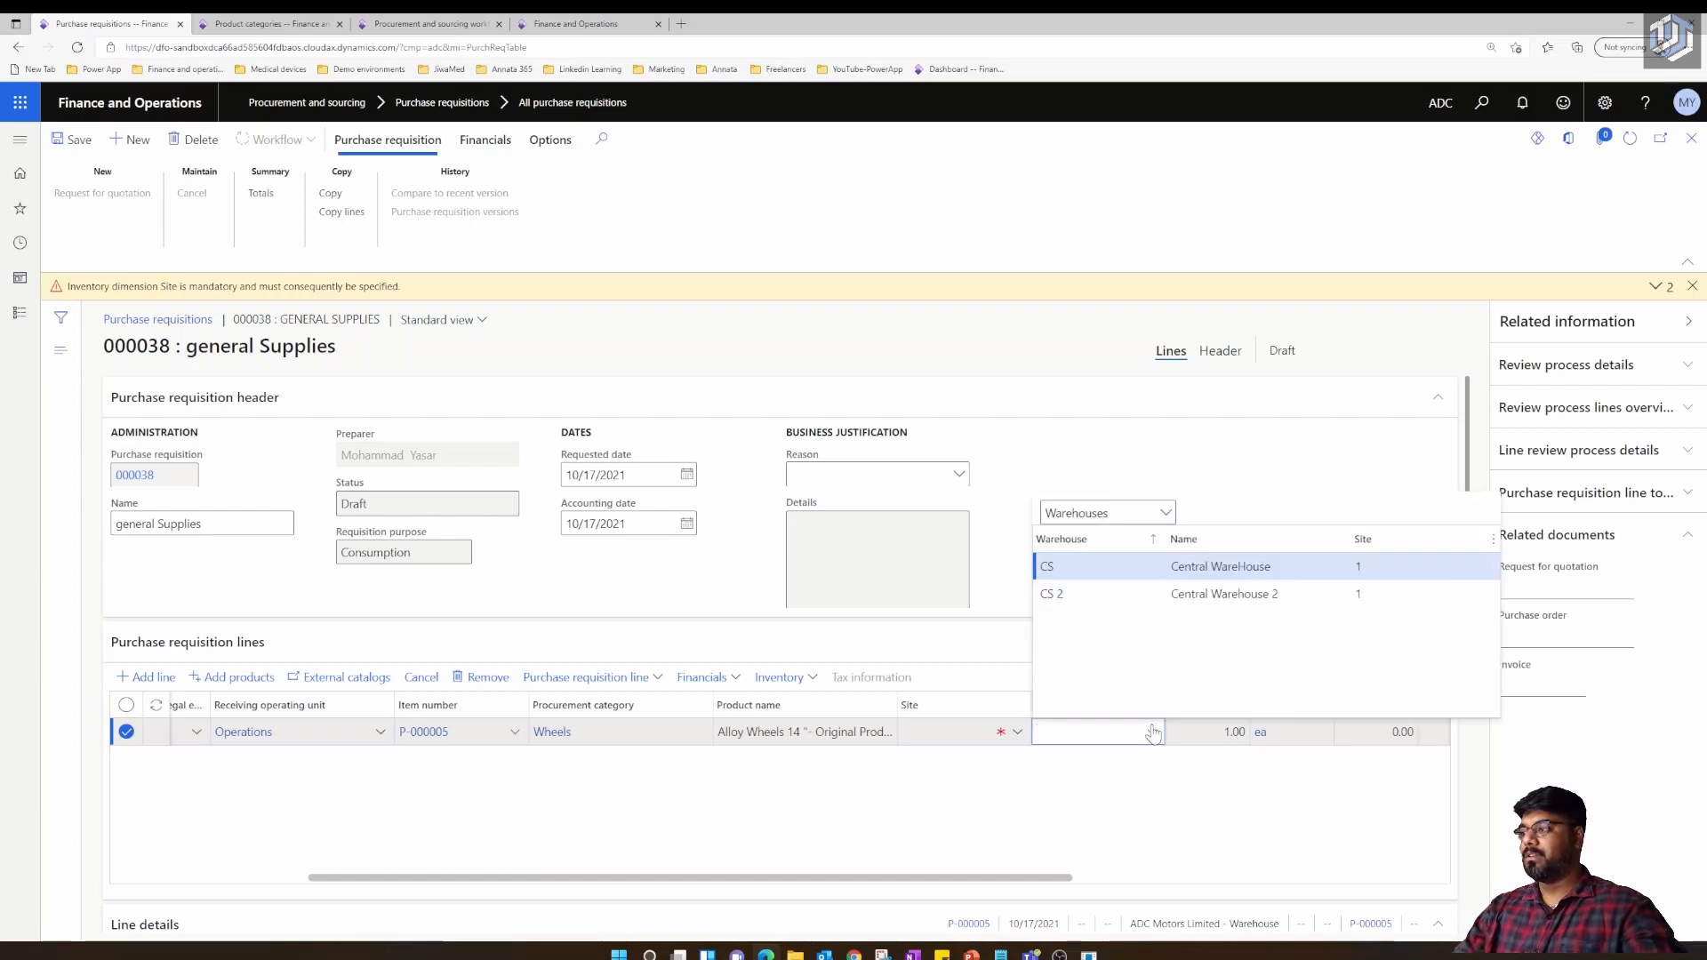
key("Down")
left_click(1061, 597)
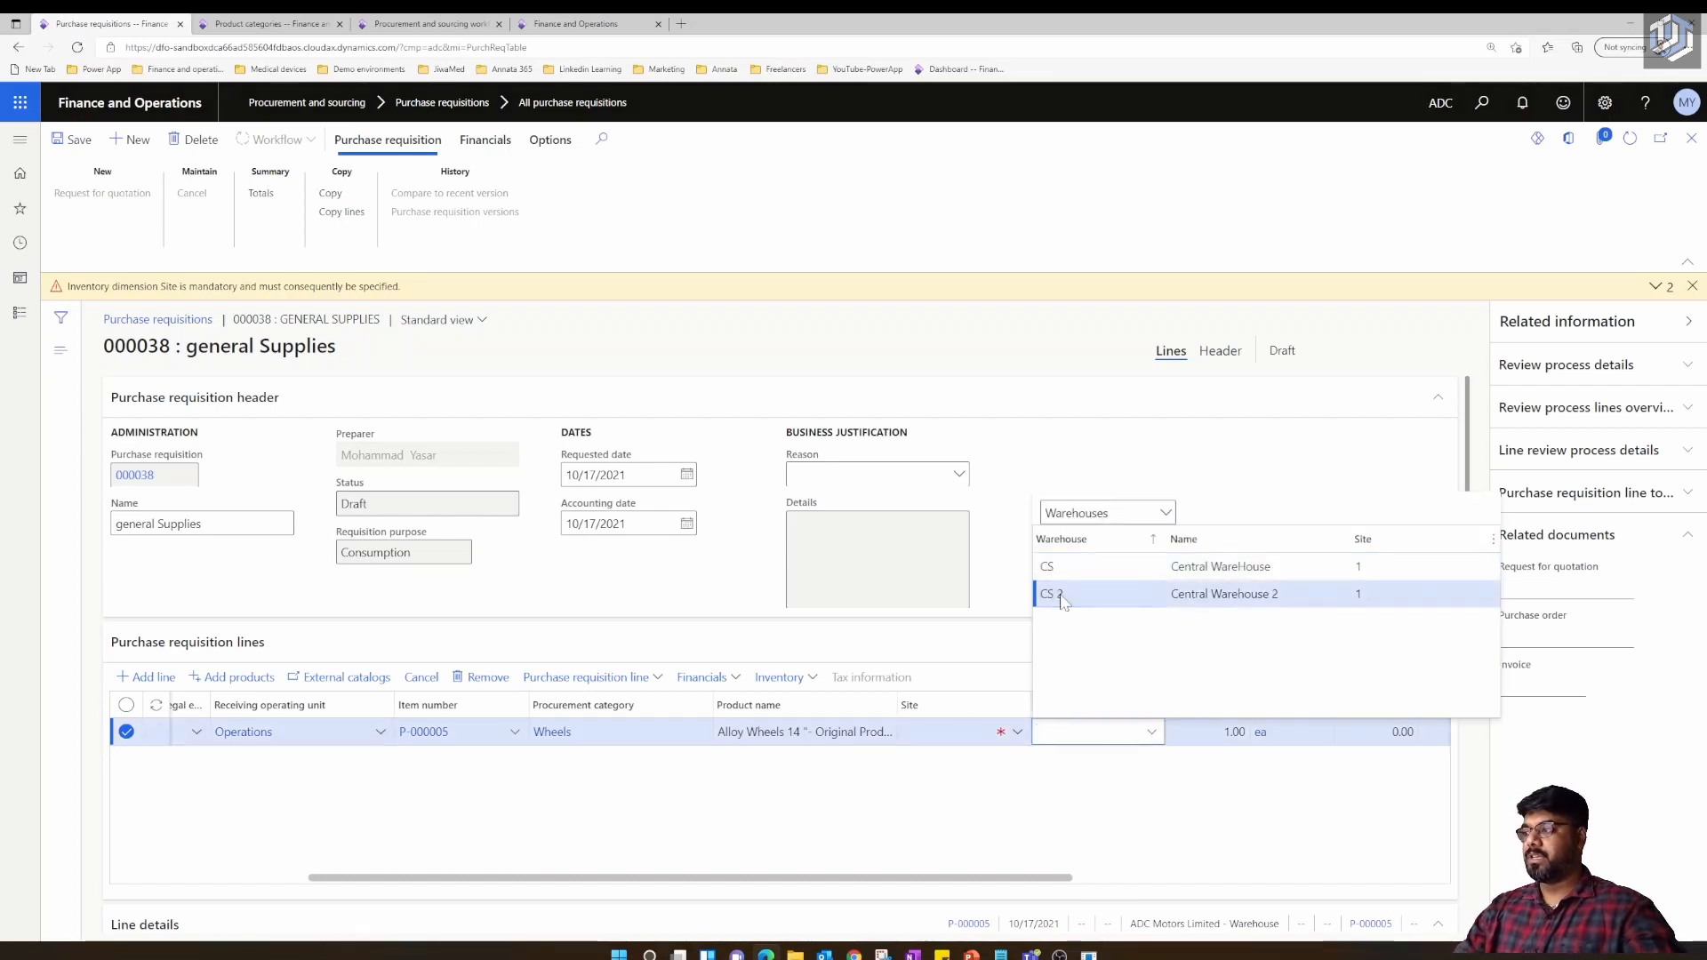
left_click(1061, 596)
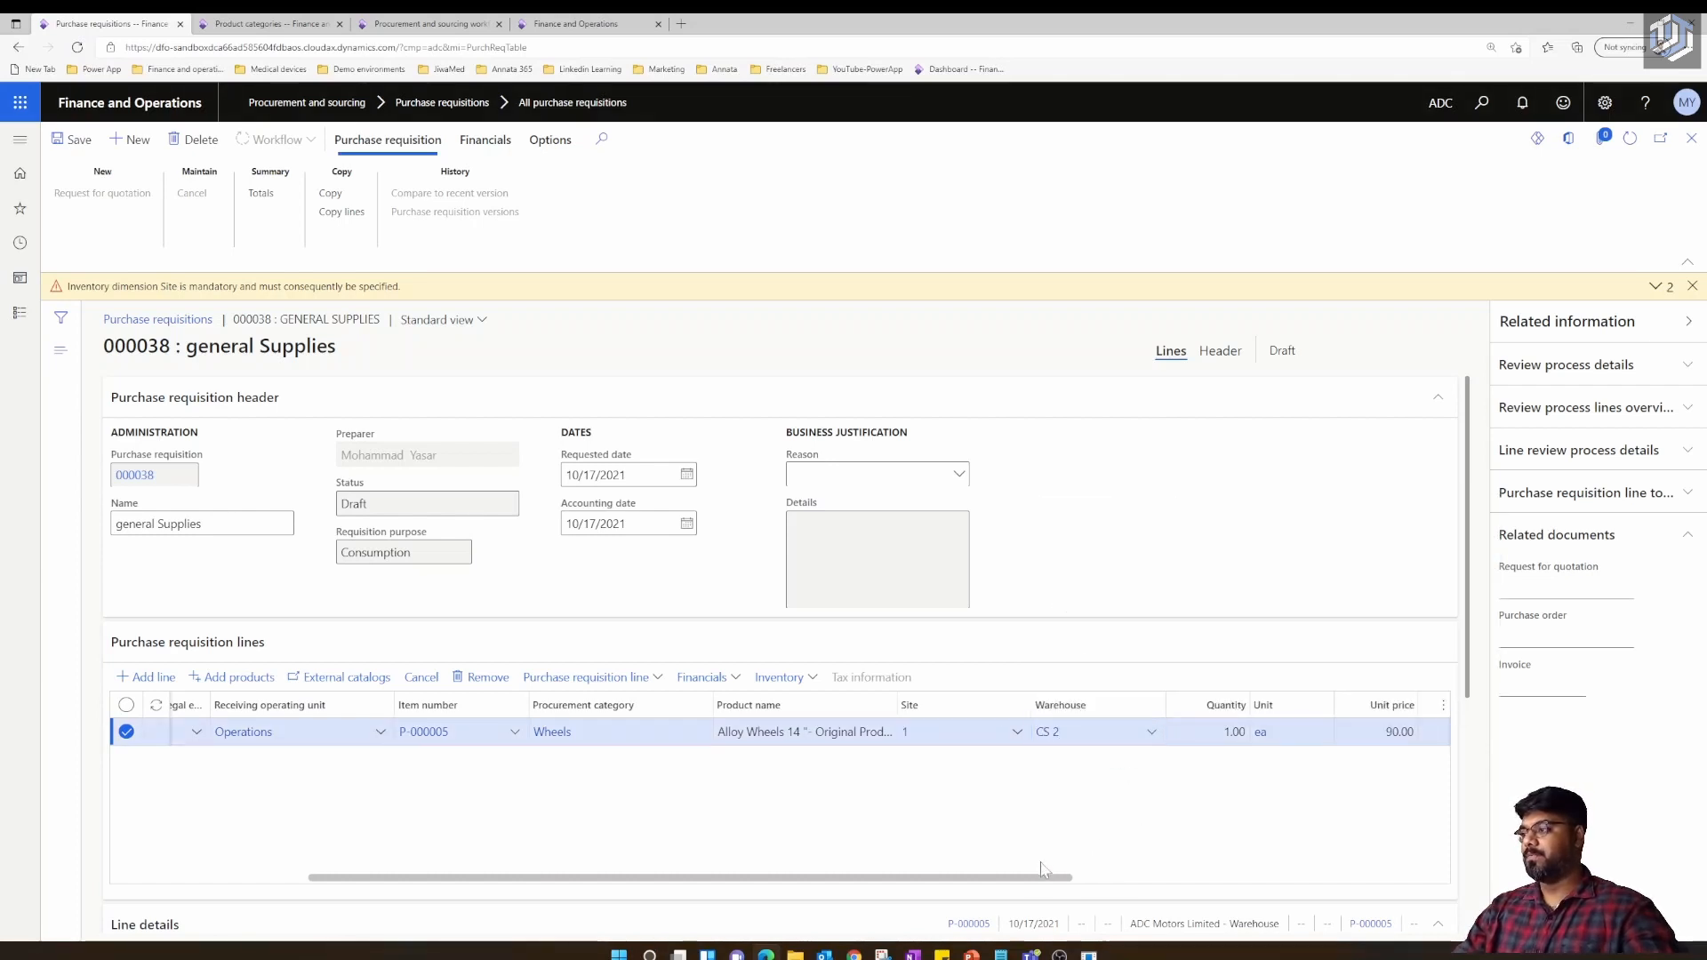
Review the P-000005 line's item, dimension, price and vendor fields, and dismiss the mandatory site warning
left_click_drag(1155, 901, 1202, 909)
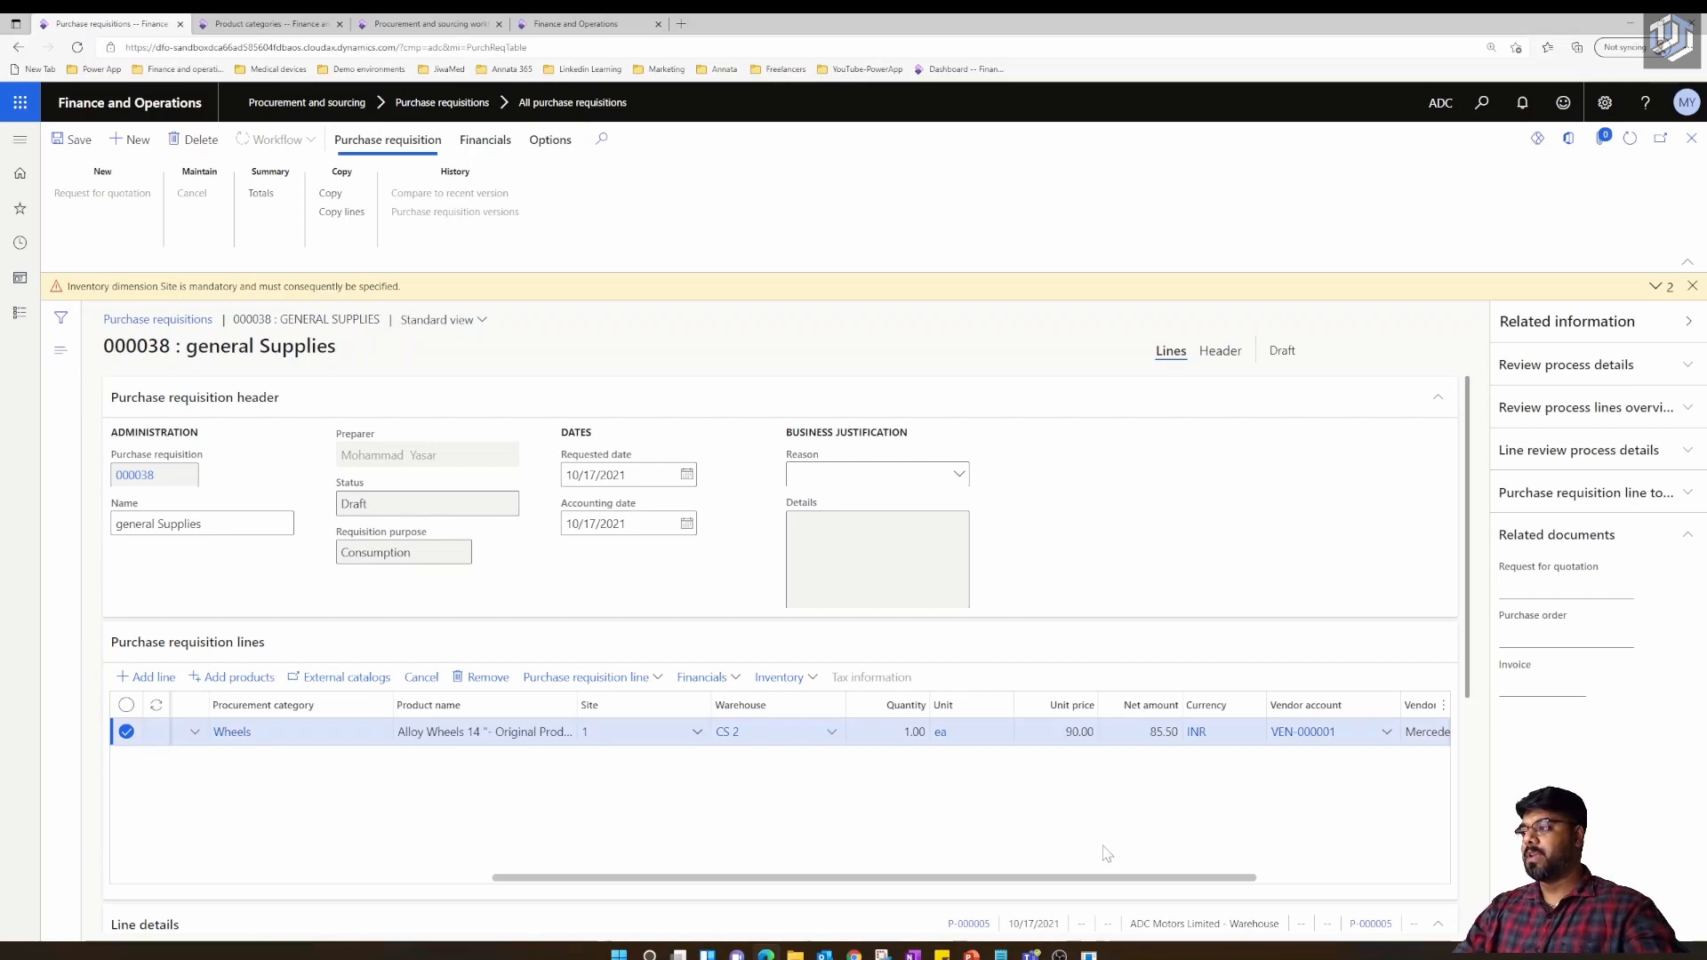
left_click_drag(1104, 878, 1224, 897)
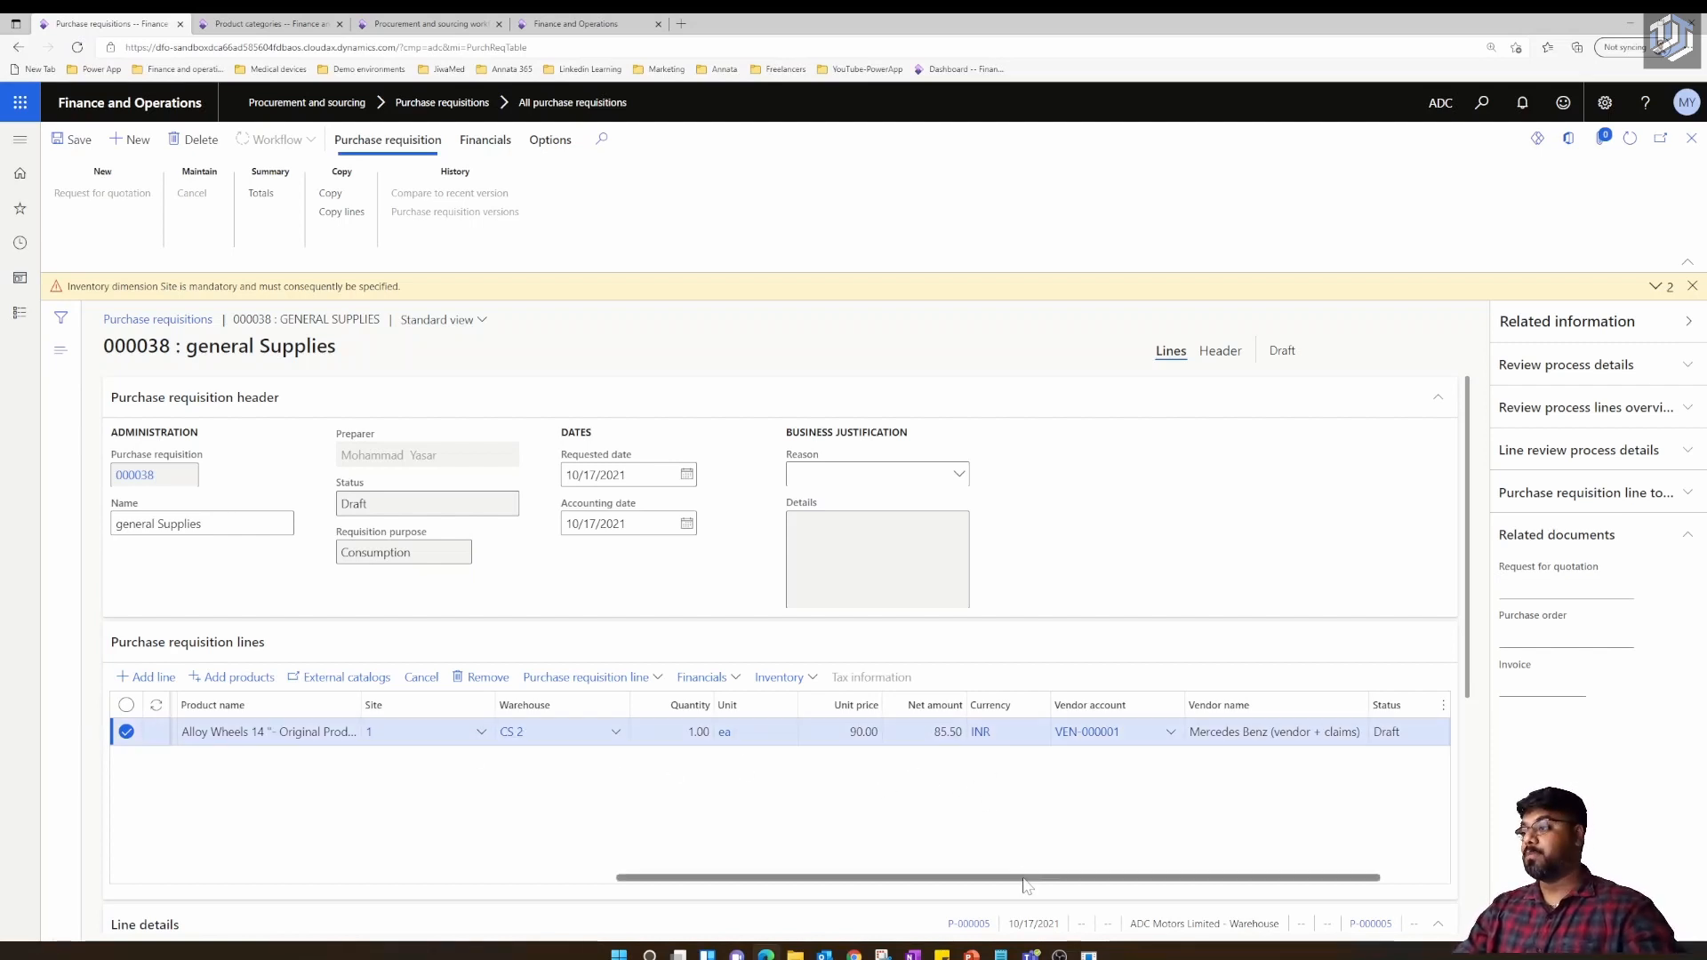
left_click_drag(1025, 885, 424, 851)
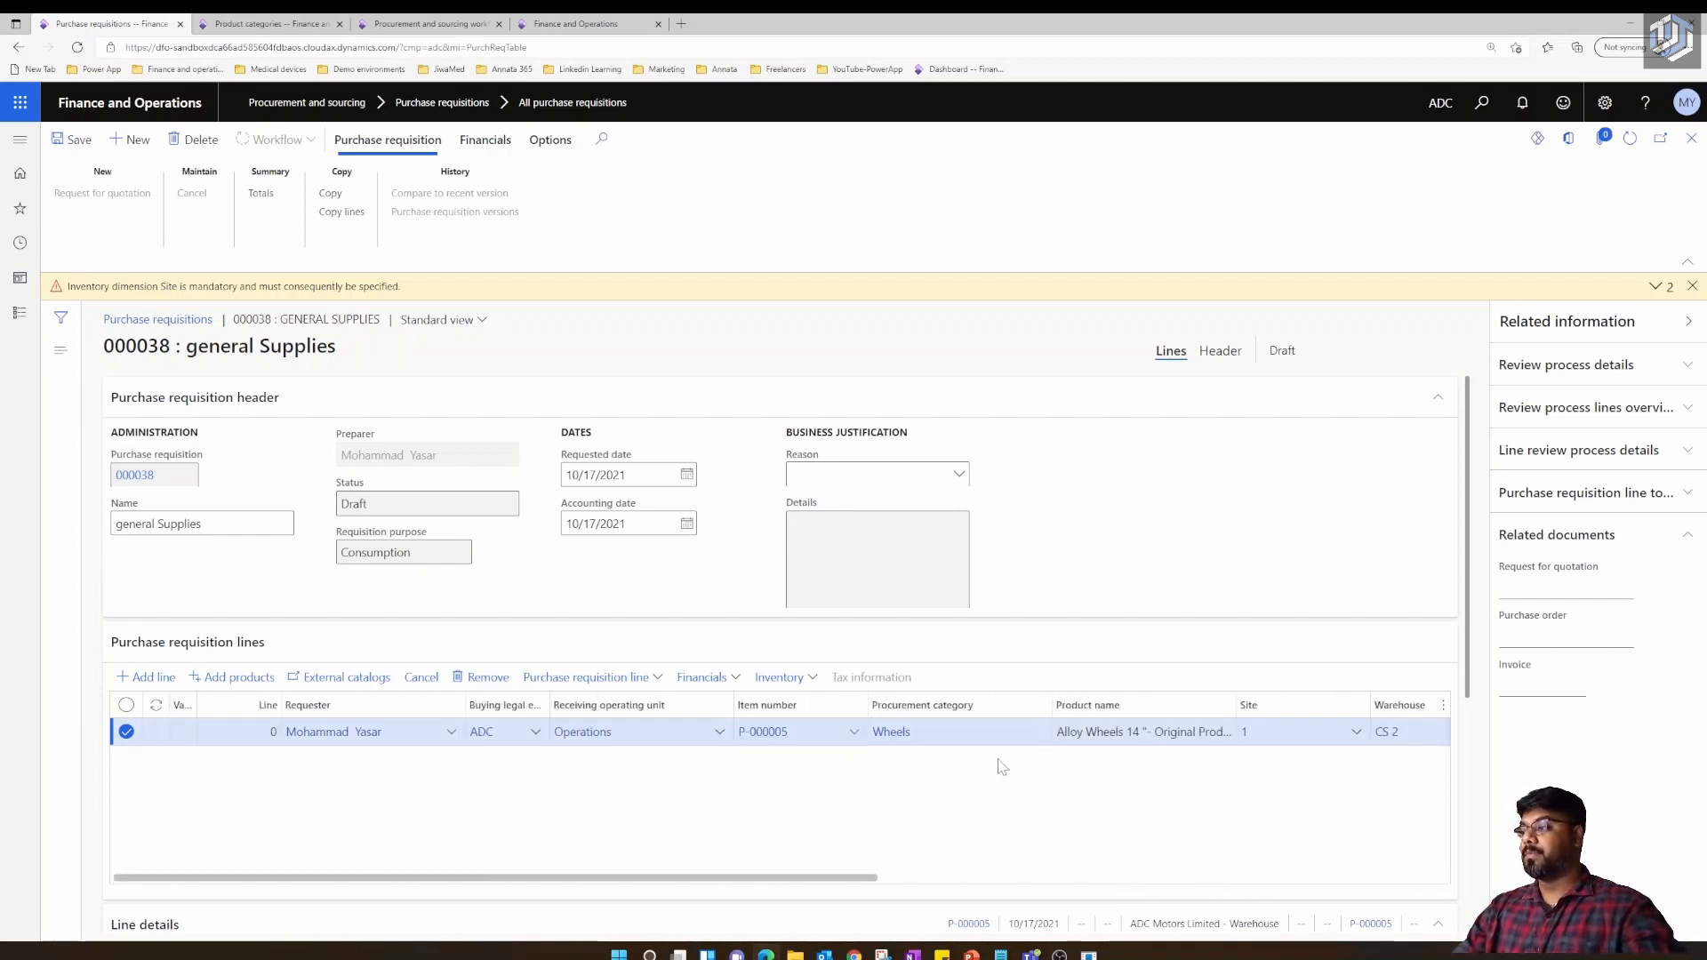
left_click_drag(802, 878, 678, 831)
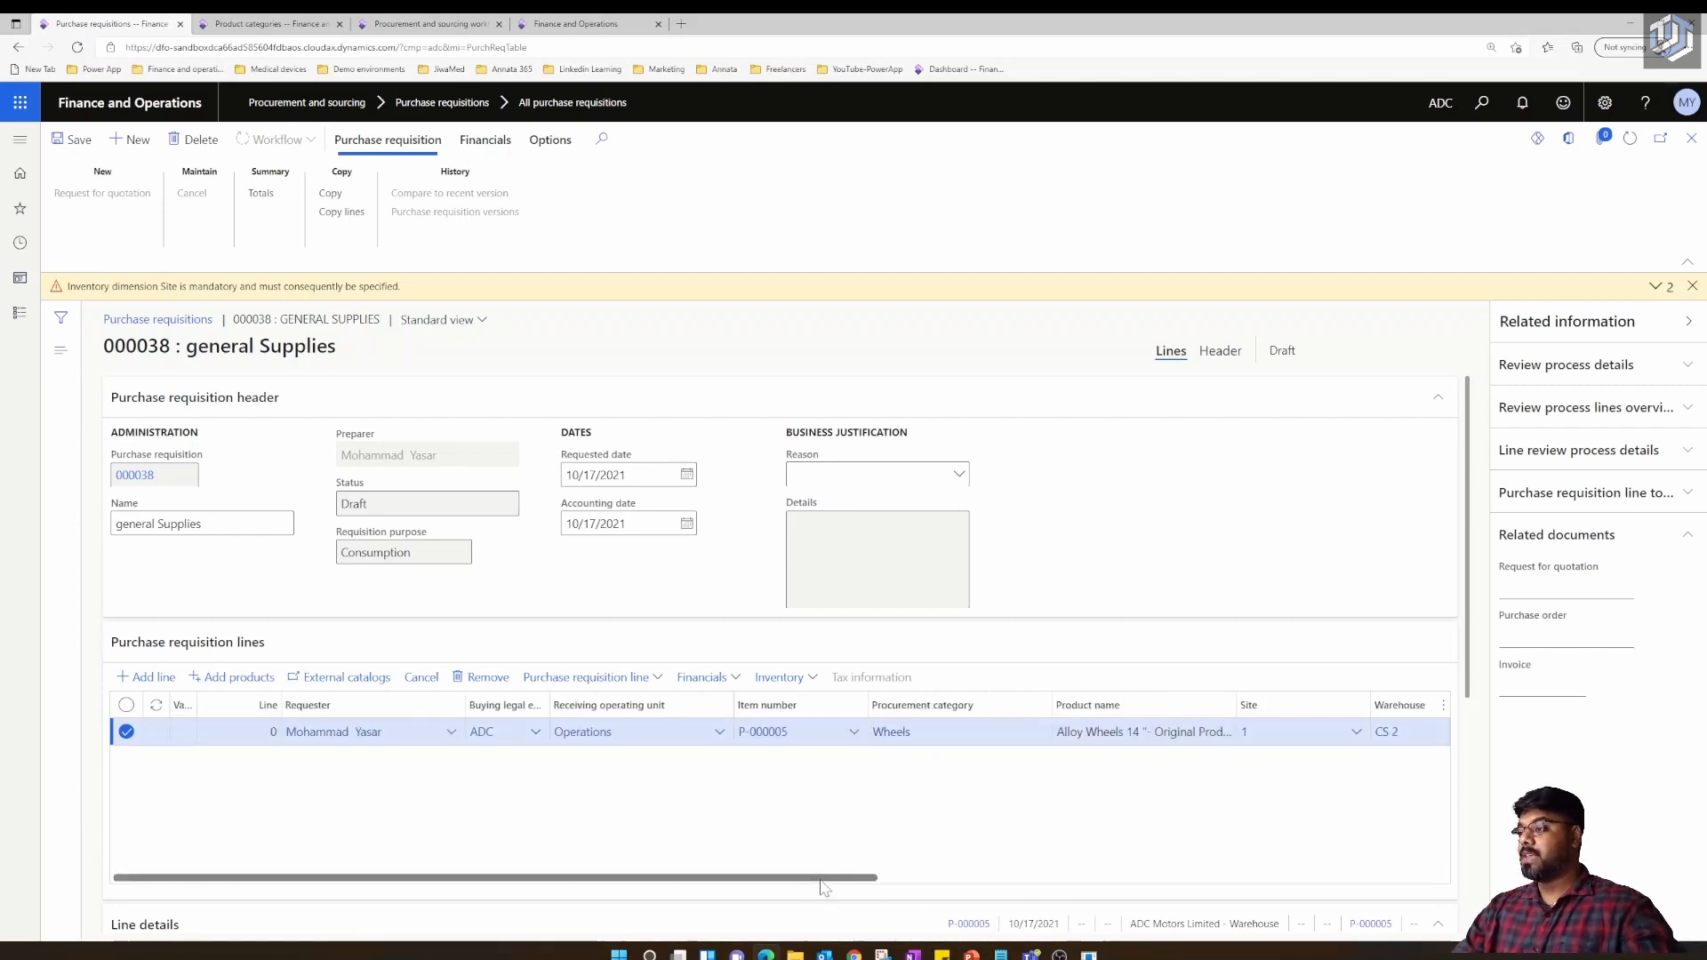
left_click_drag(813, 879, 1314, 876)
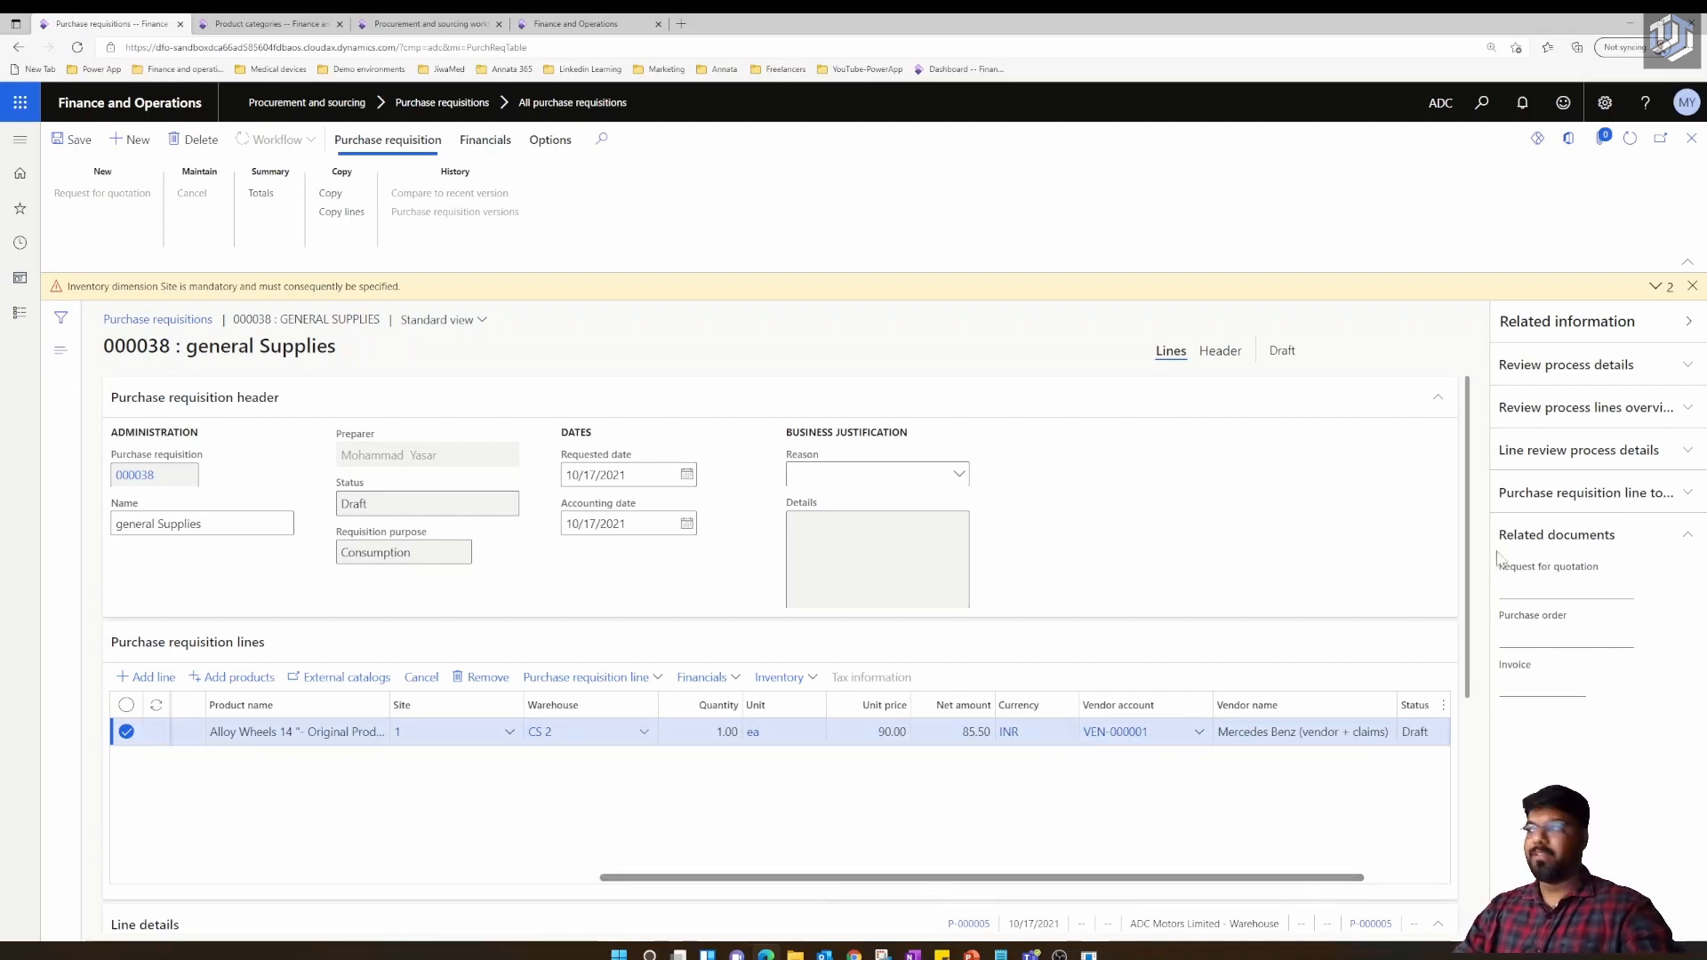
left_click(1691, 286)
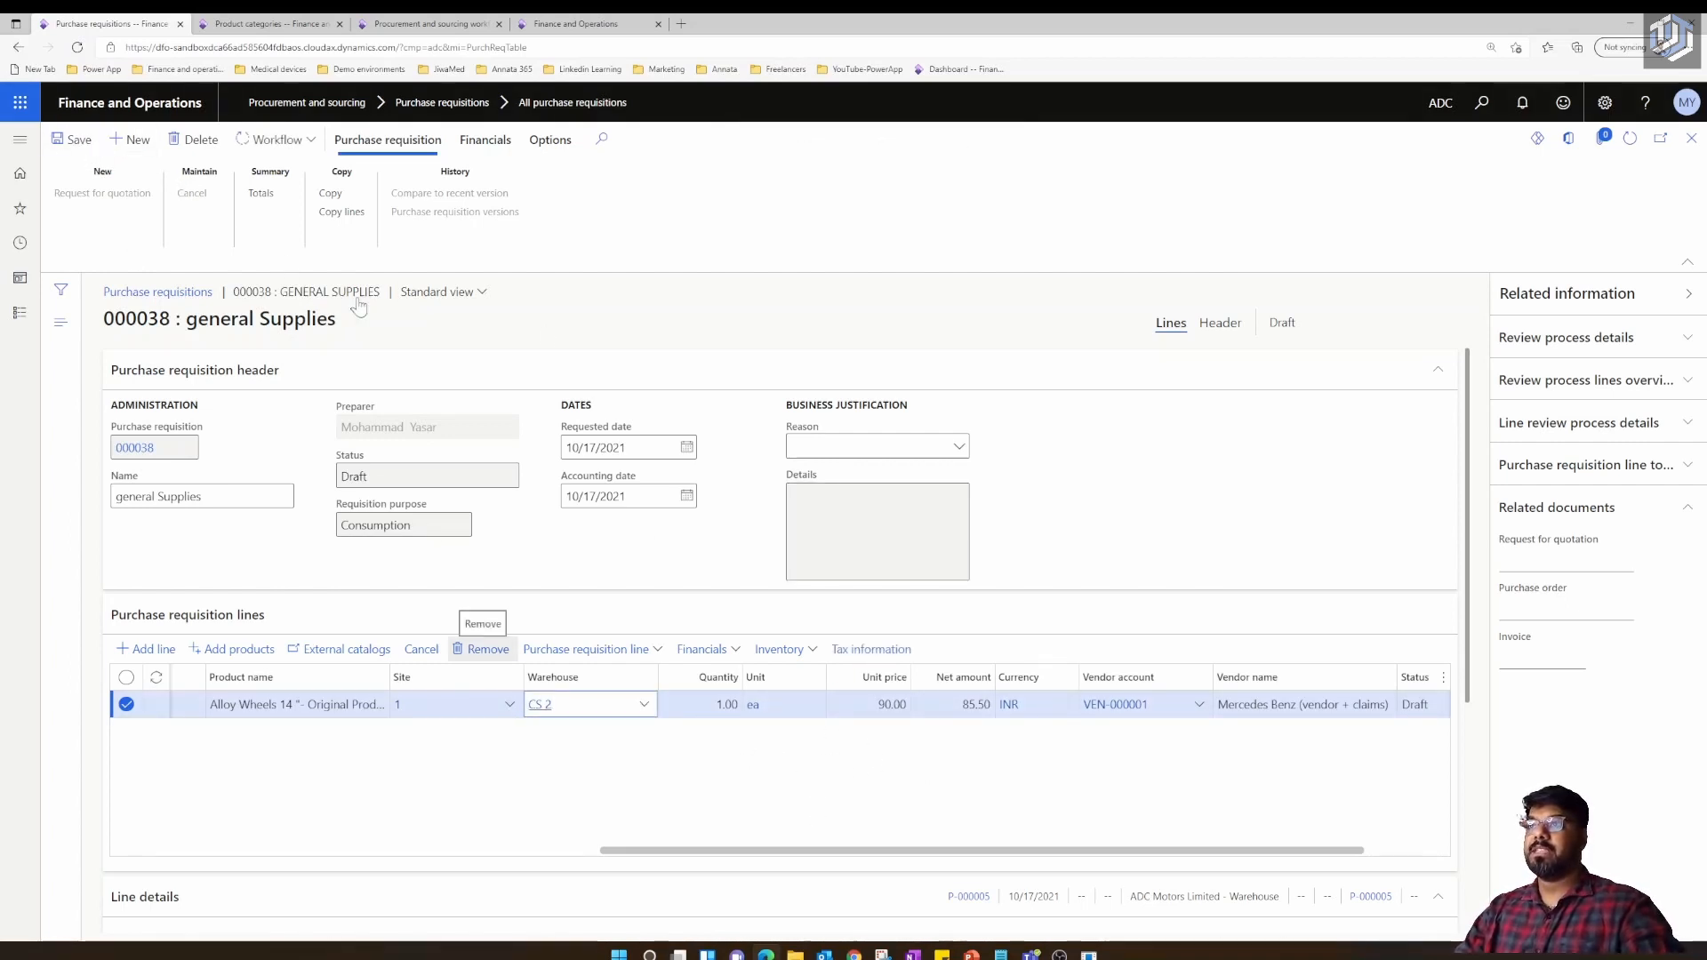
Submit the general Supplies requisition to the review workflow without a comment, check the workflow actions and refresh the record
left_click(306, 146)
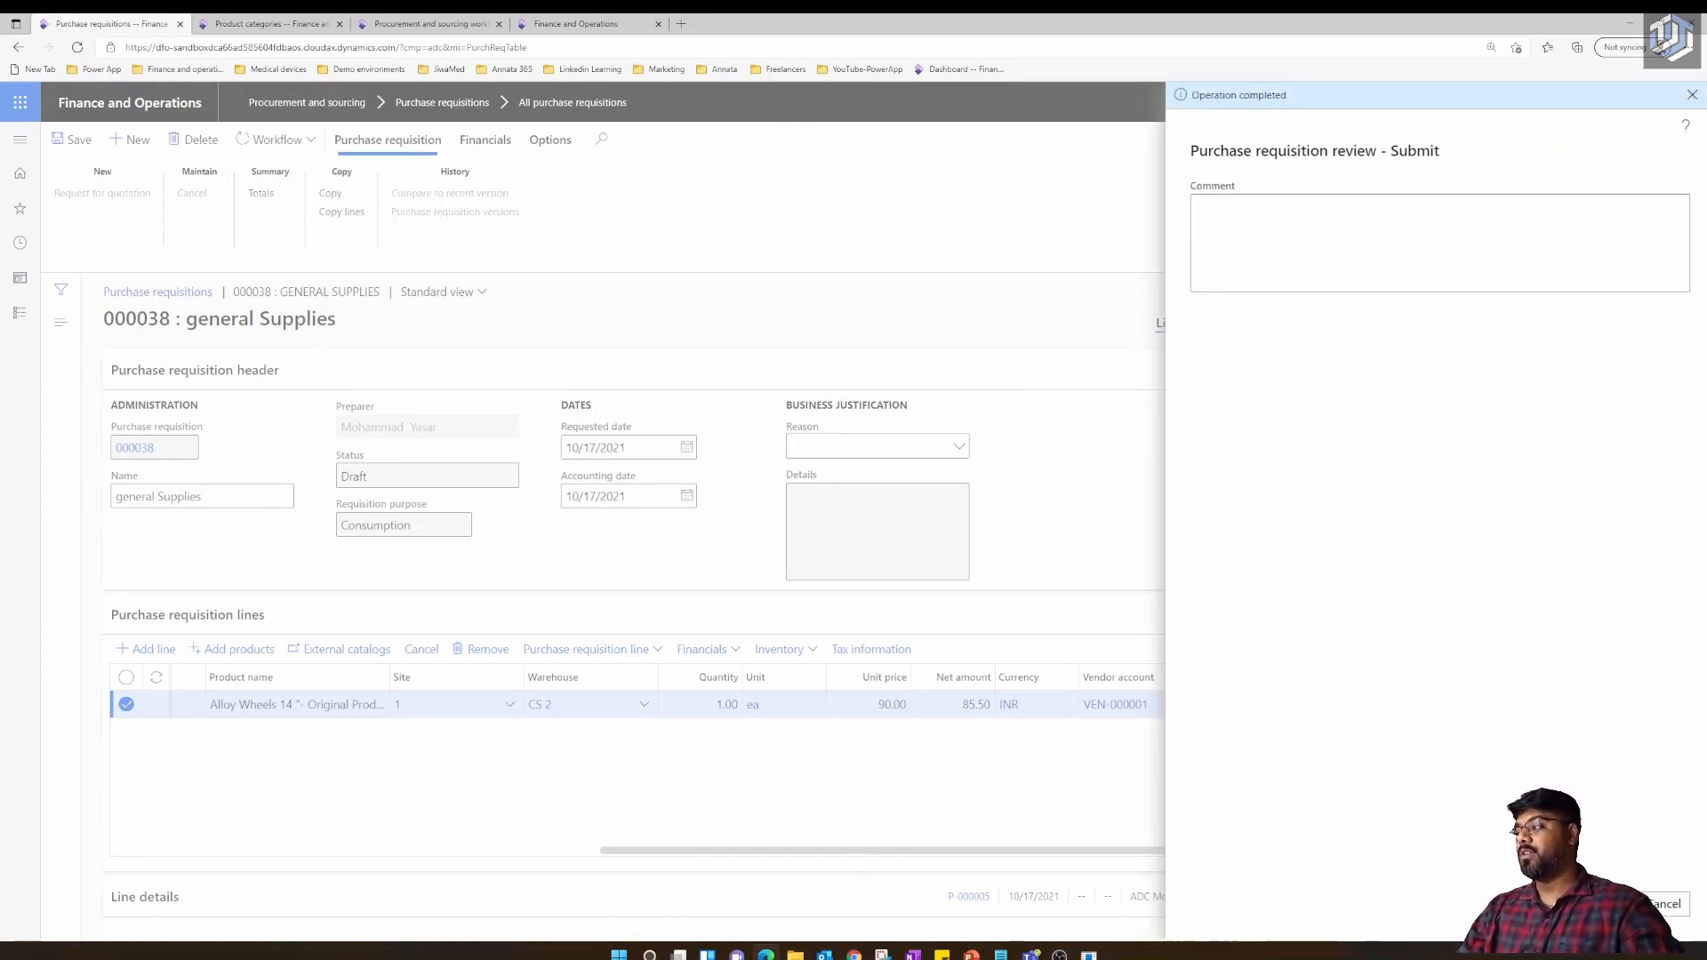
left_click(1591, 903)
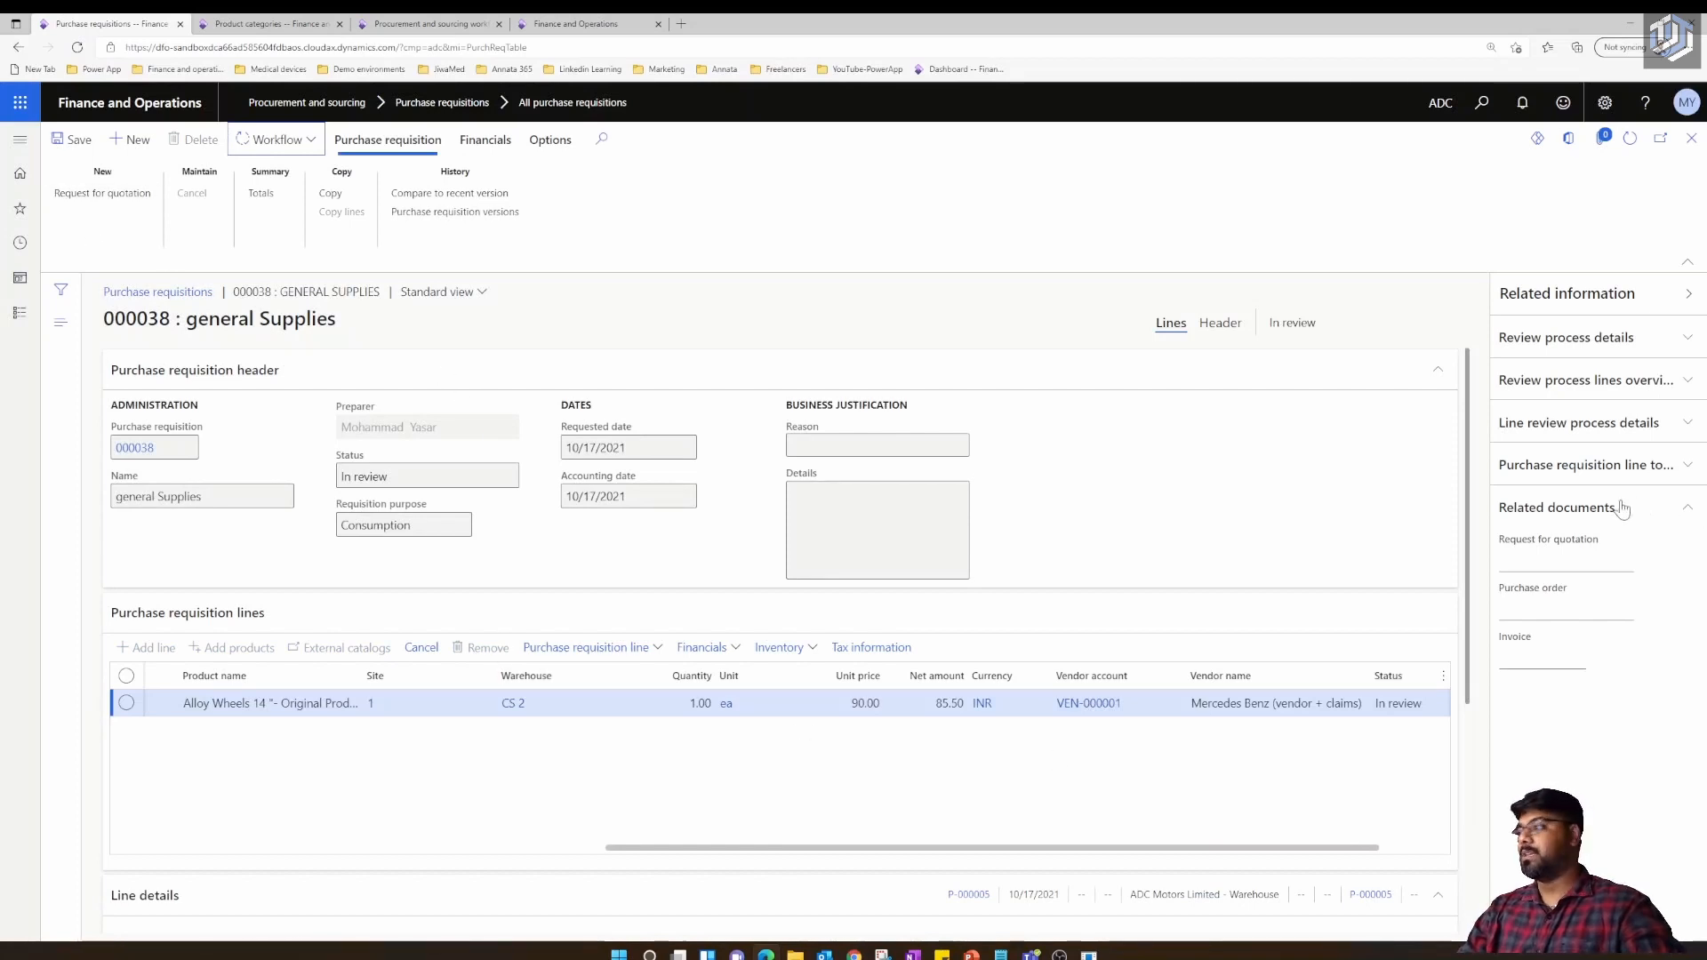
left_click_drag(1469, 527, 1483, 598)
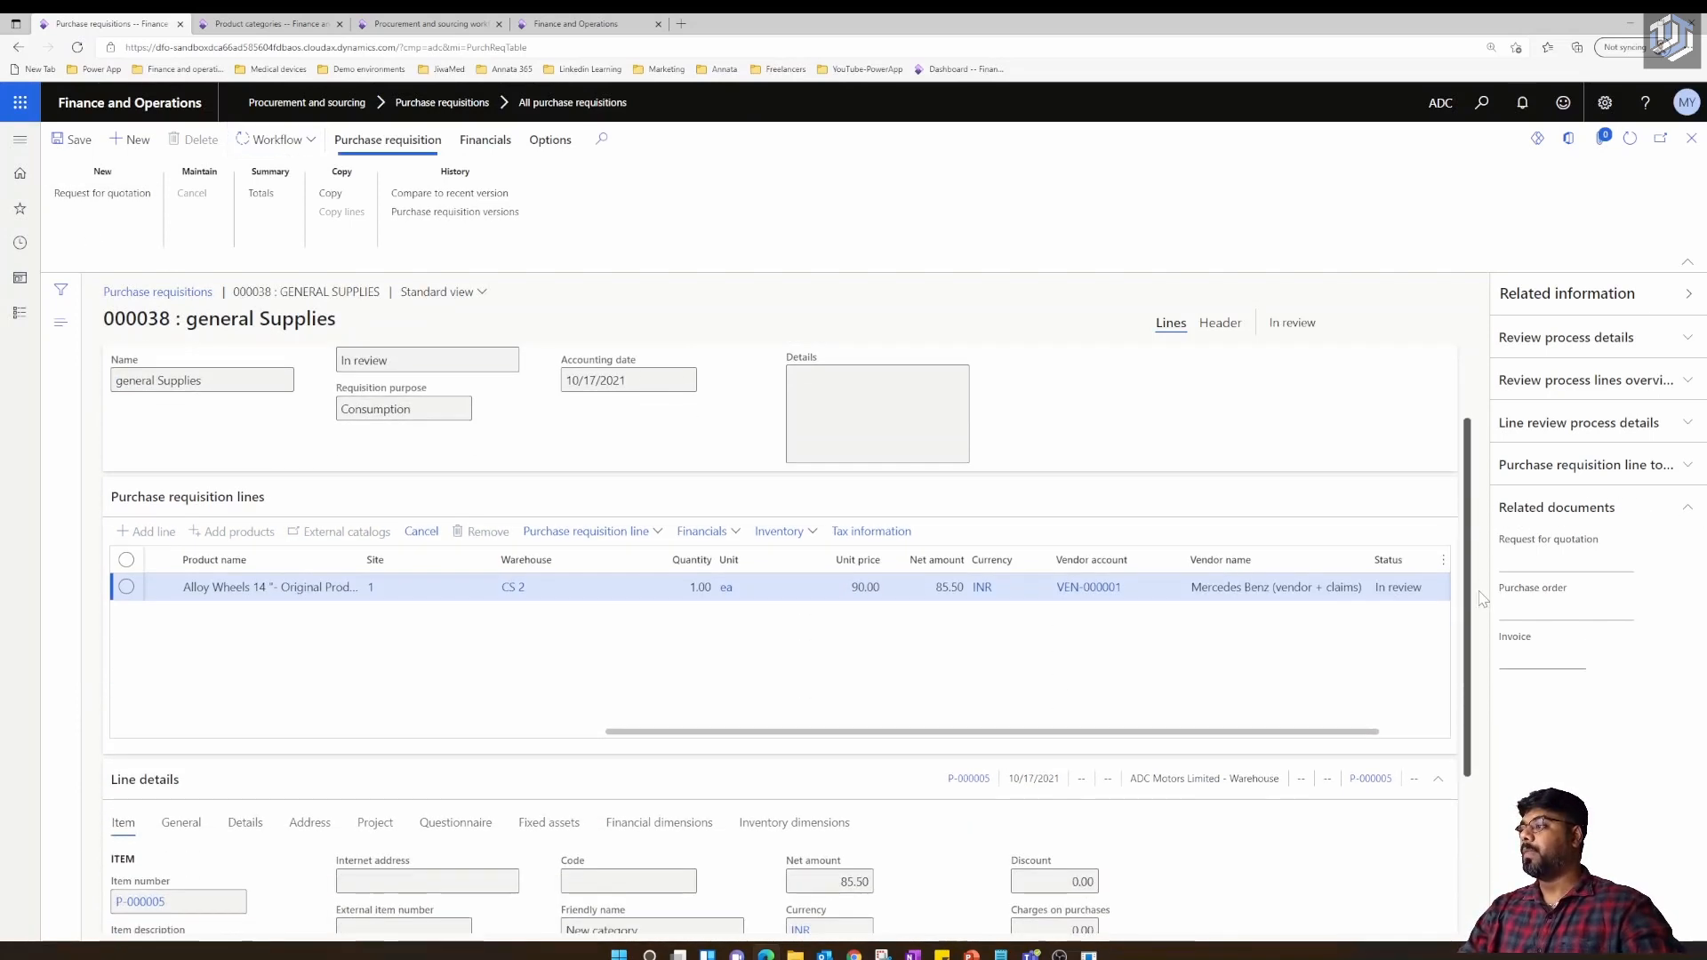
scroll(1483, 599, "up", 1)
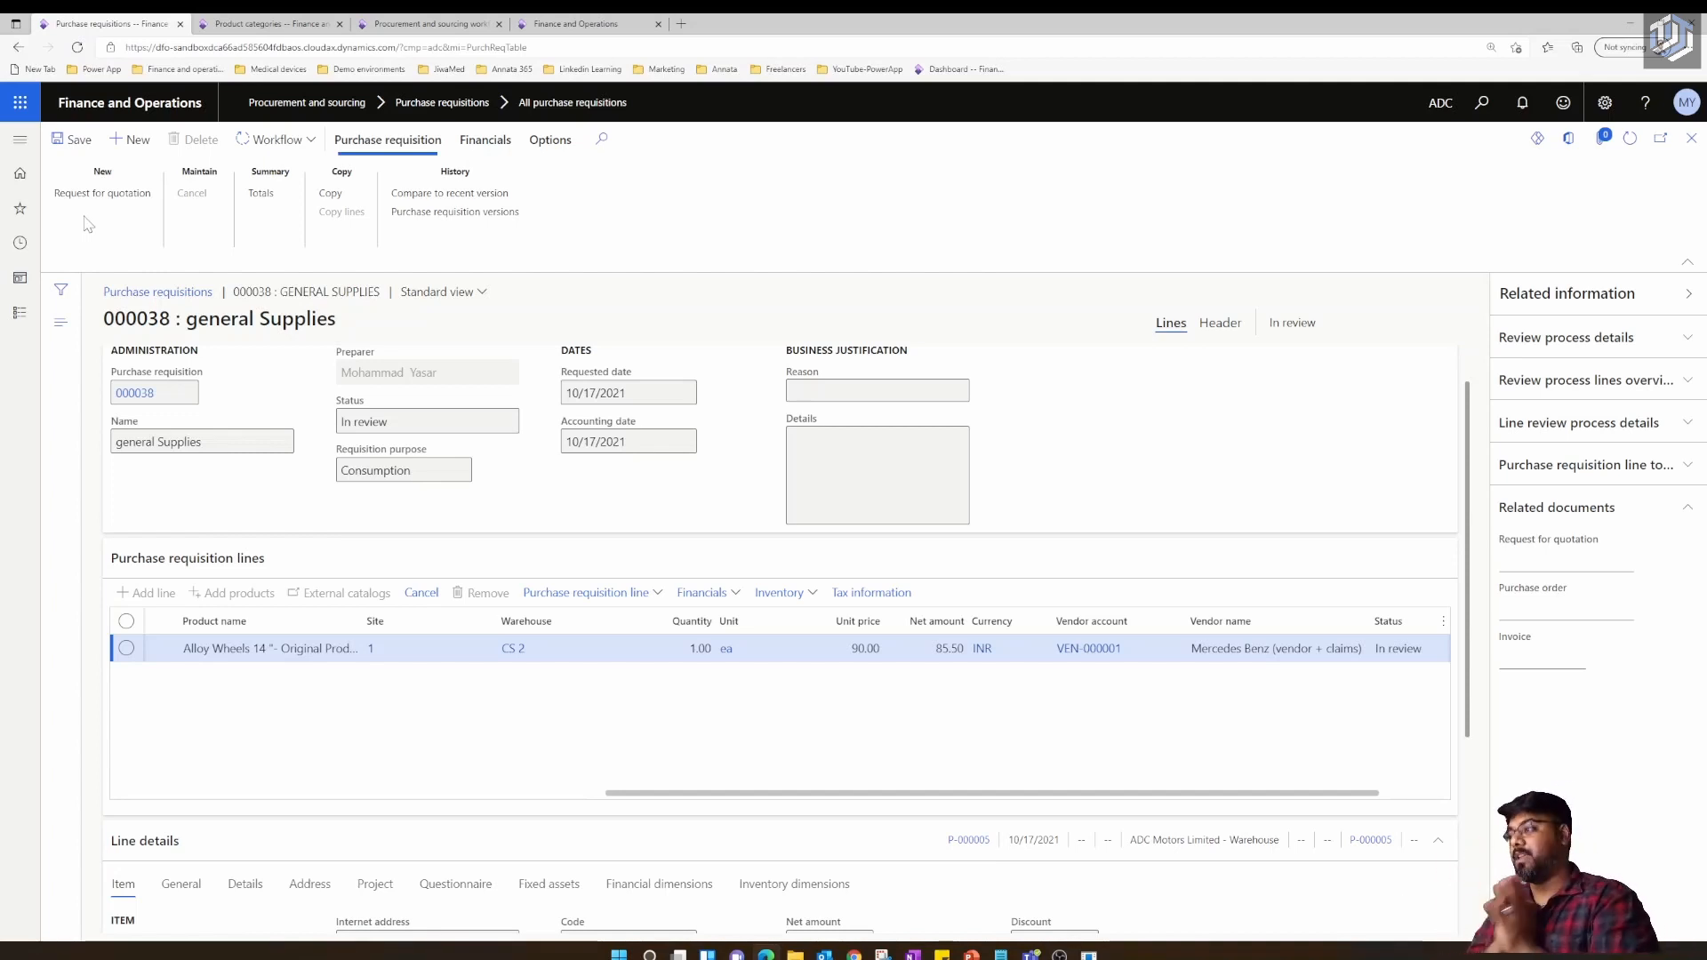
left_click(311, 141)
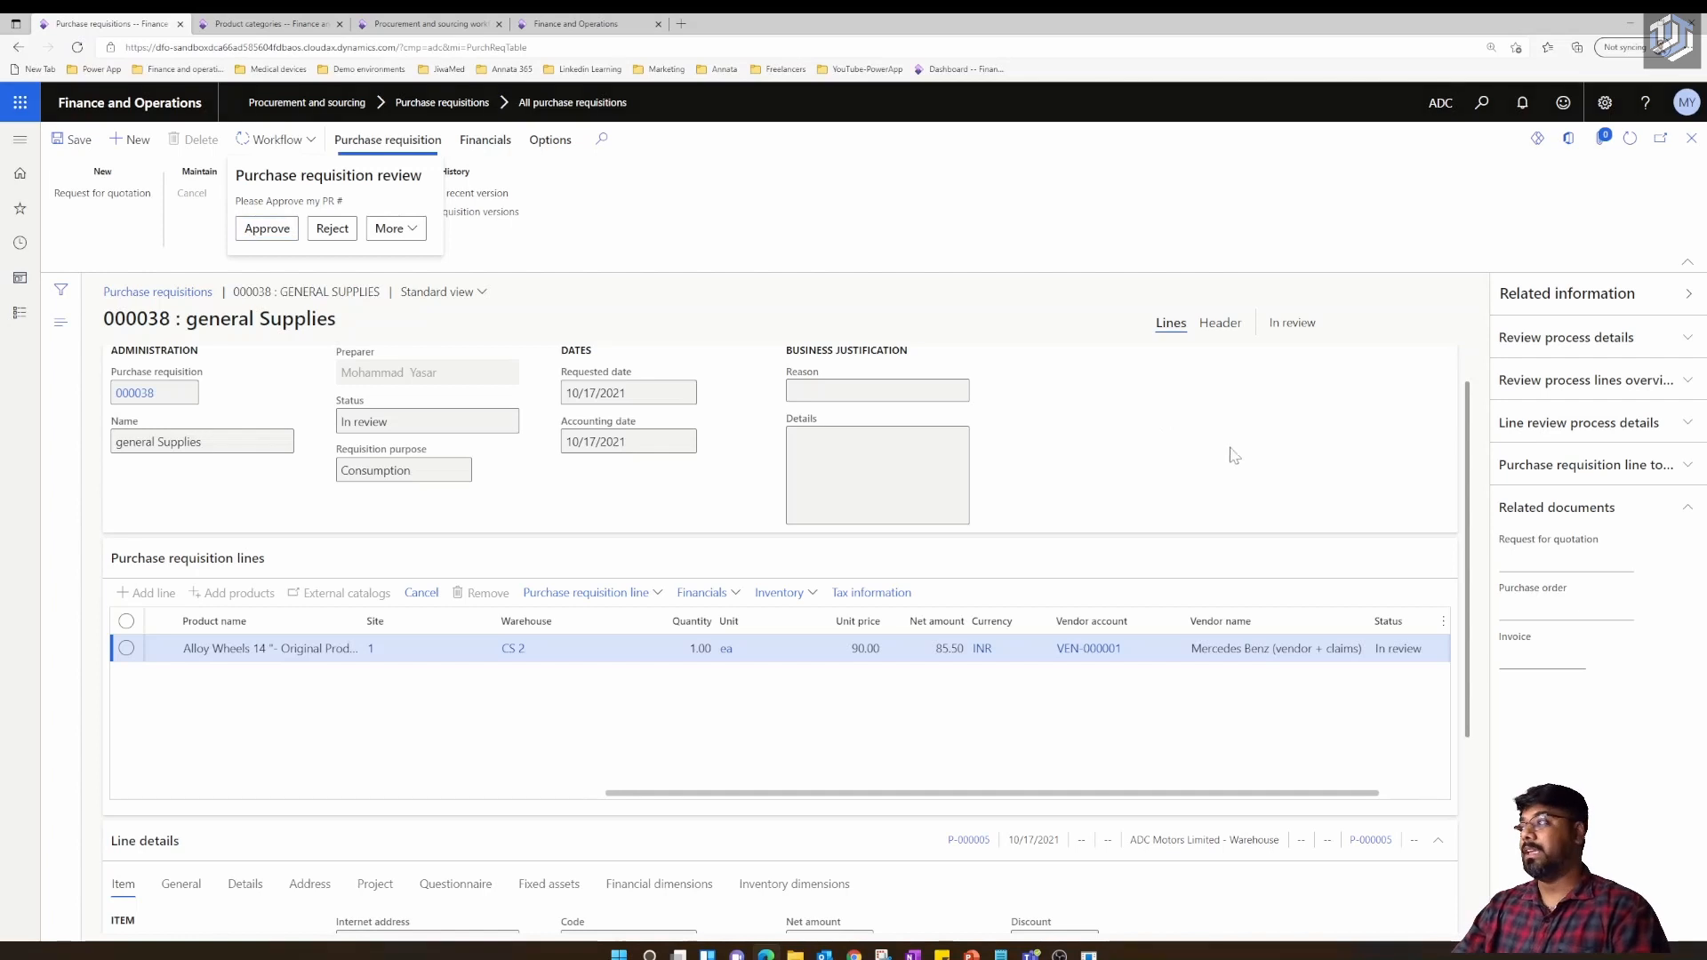
left_click(1630, 138)
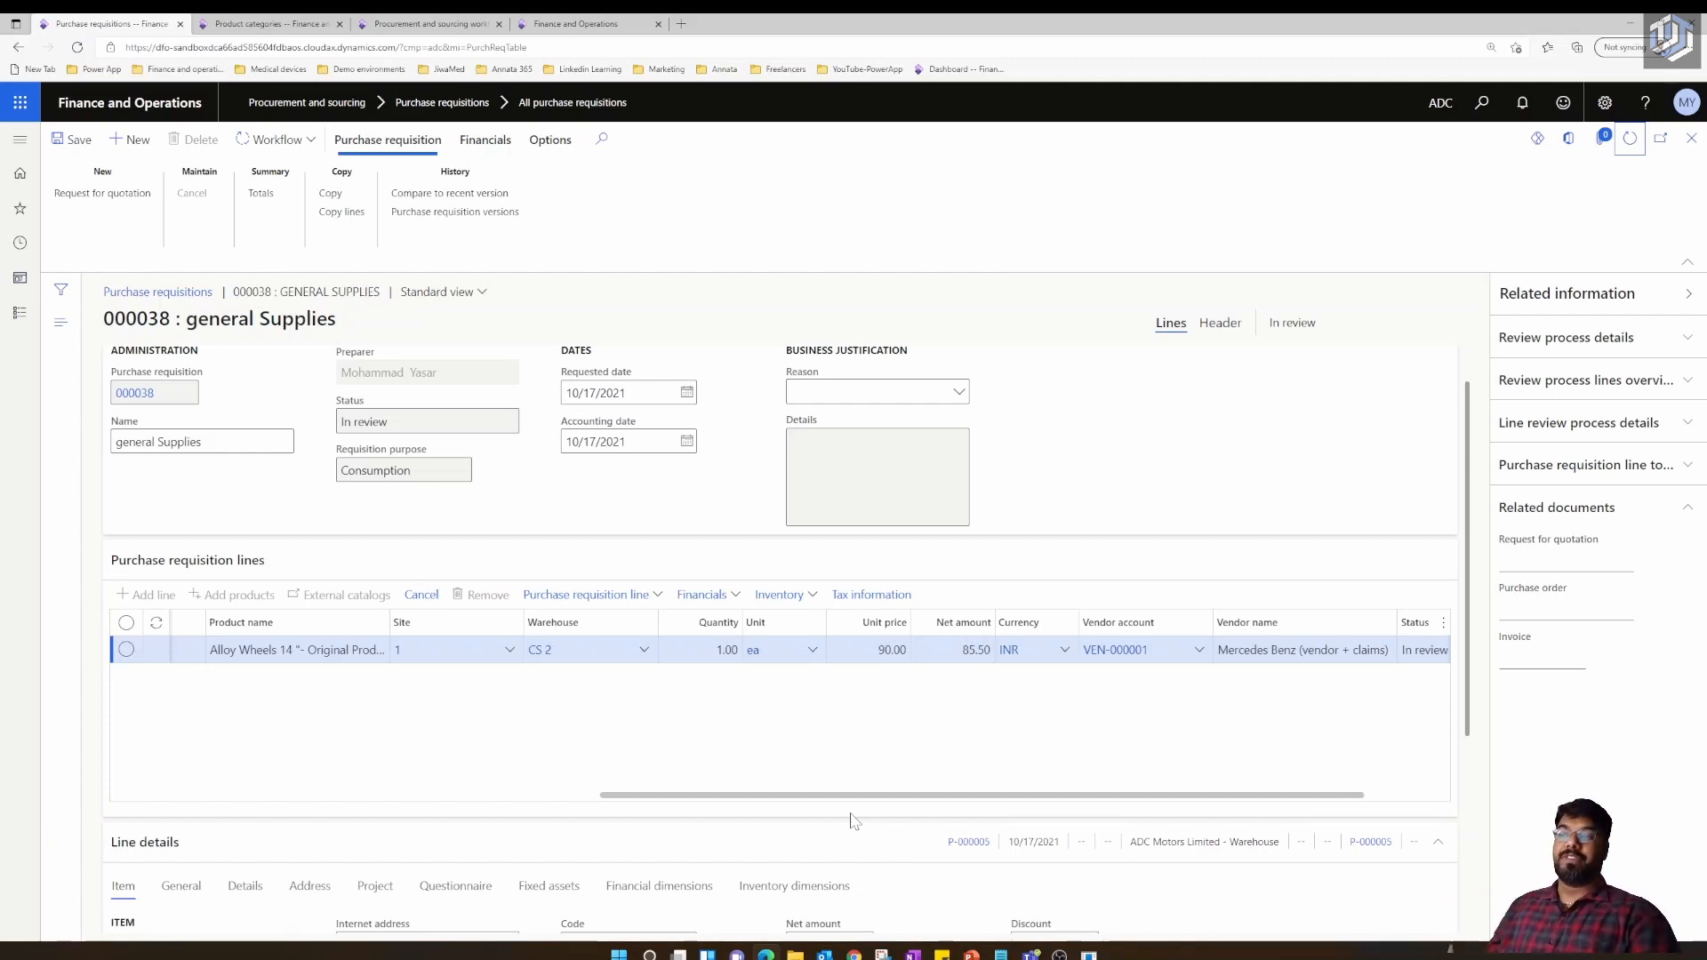
Approve the general Supplies requisition in its review workflow and refresh the record until its status updates
left_click(317, 144)
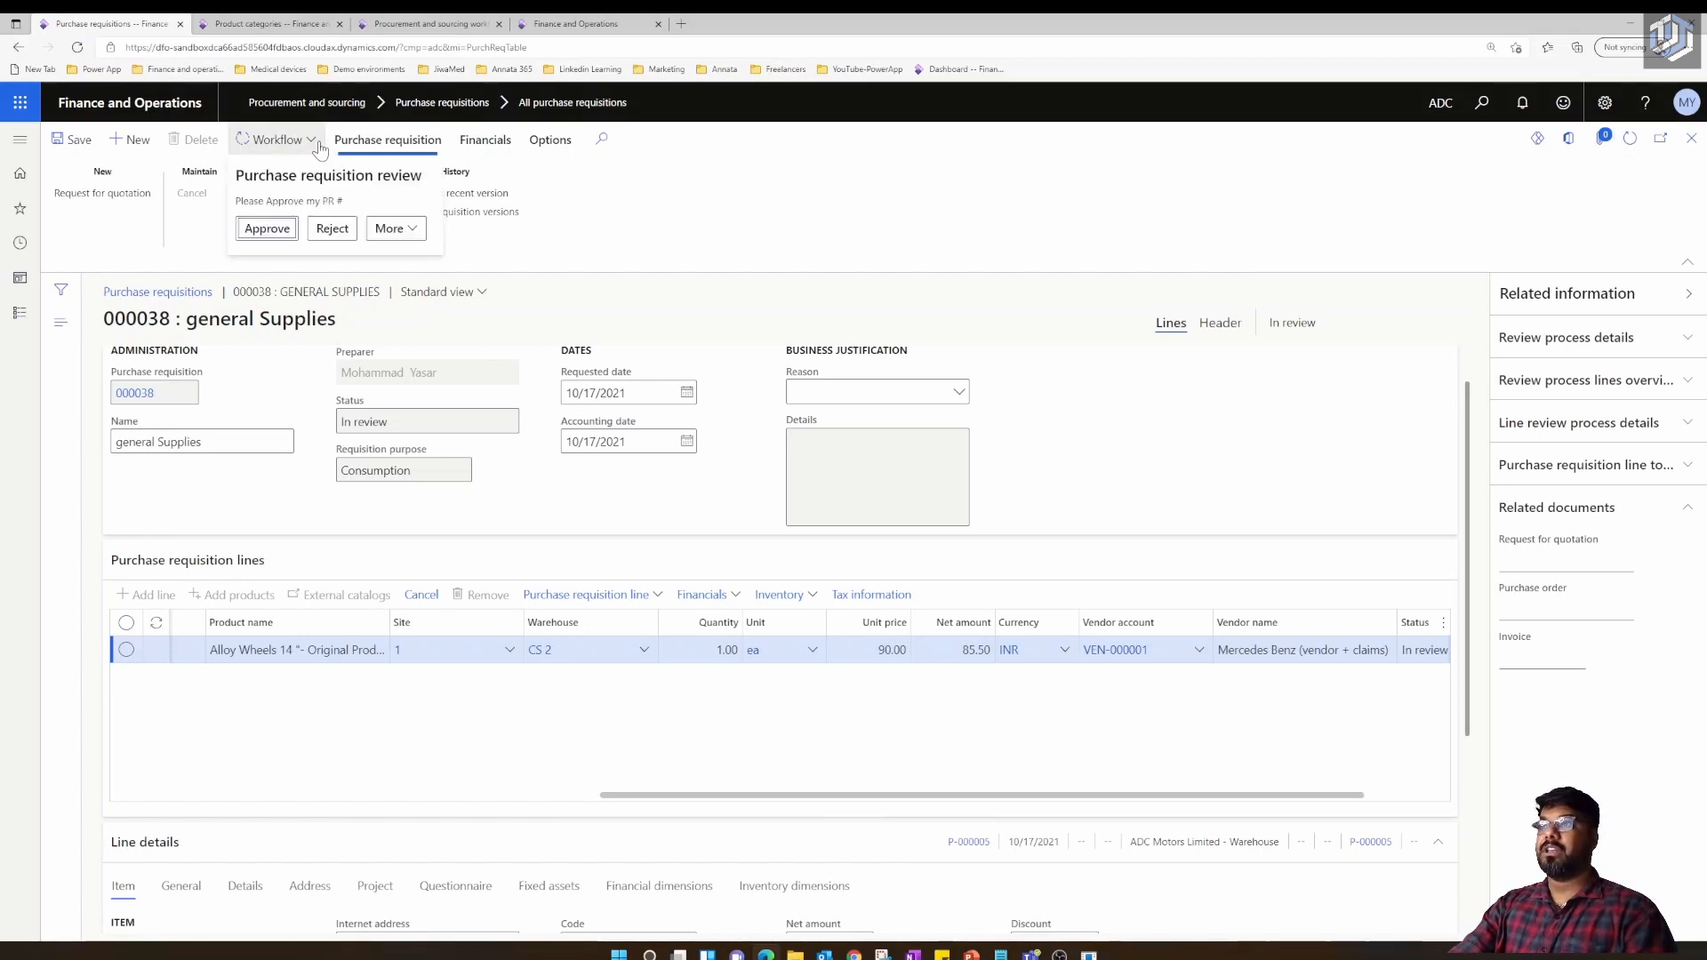
left_click(268, 229)
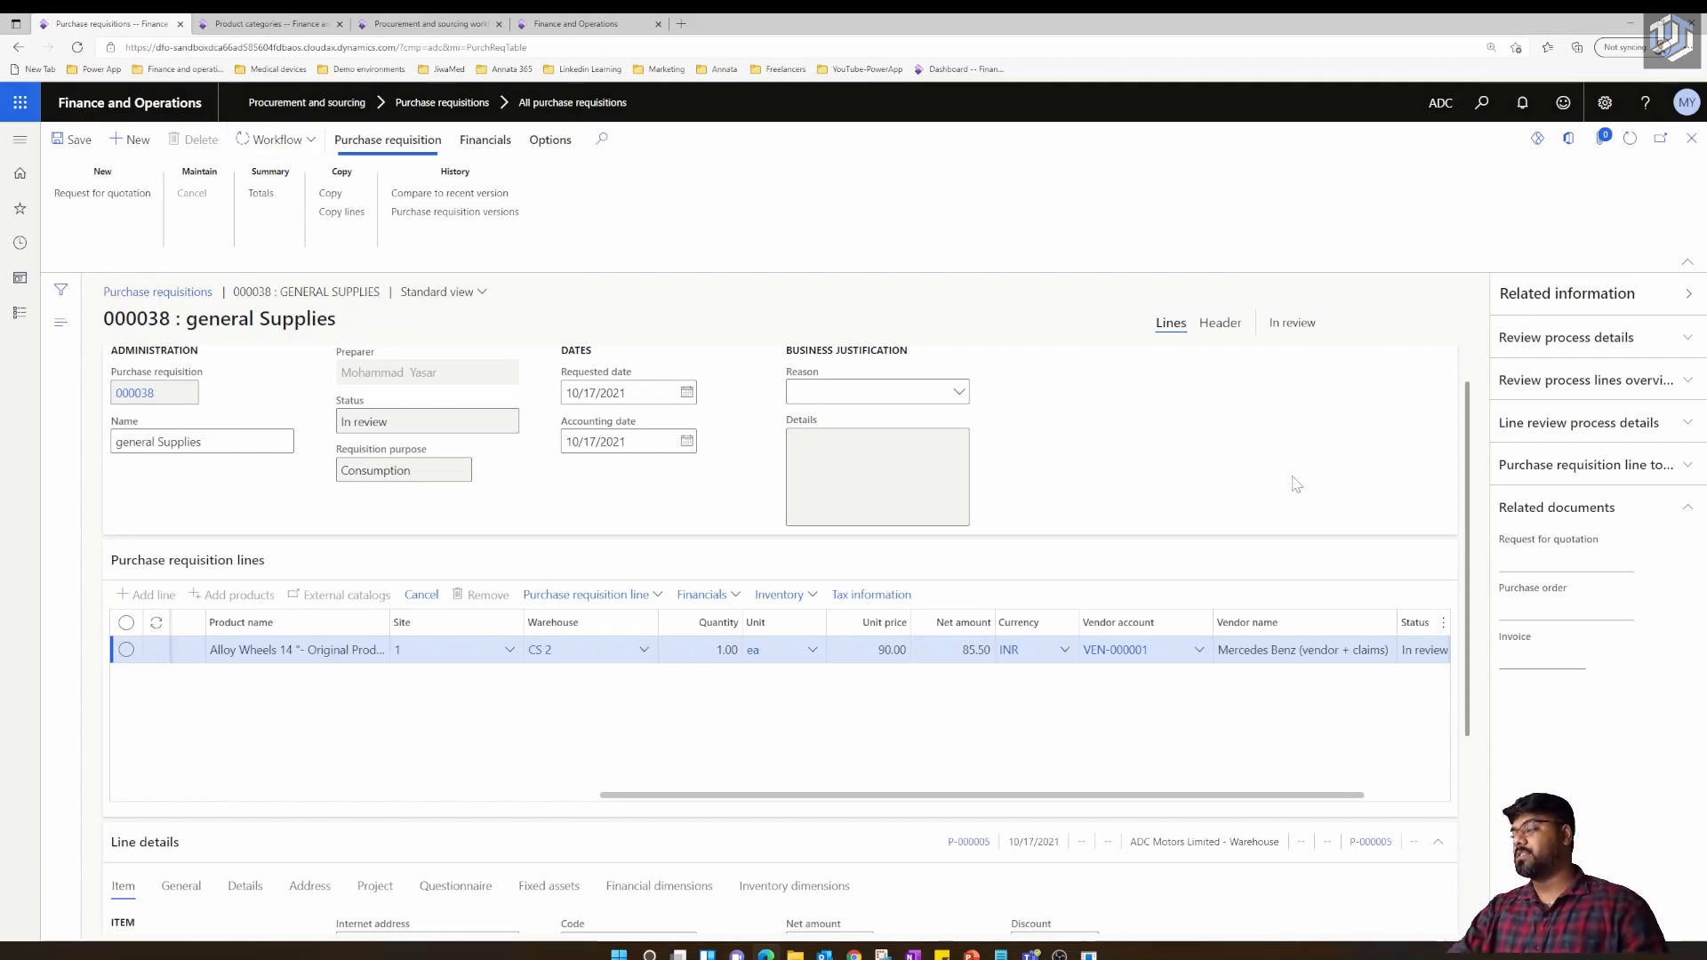
key("shift+F5")
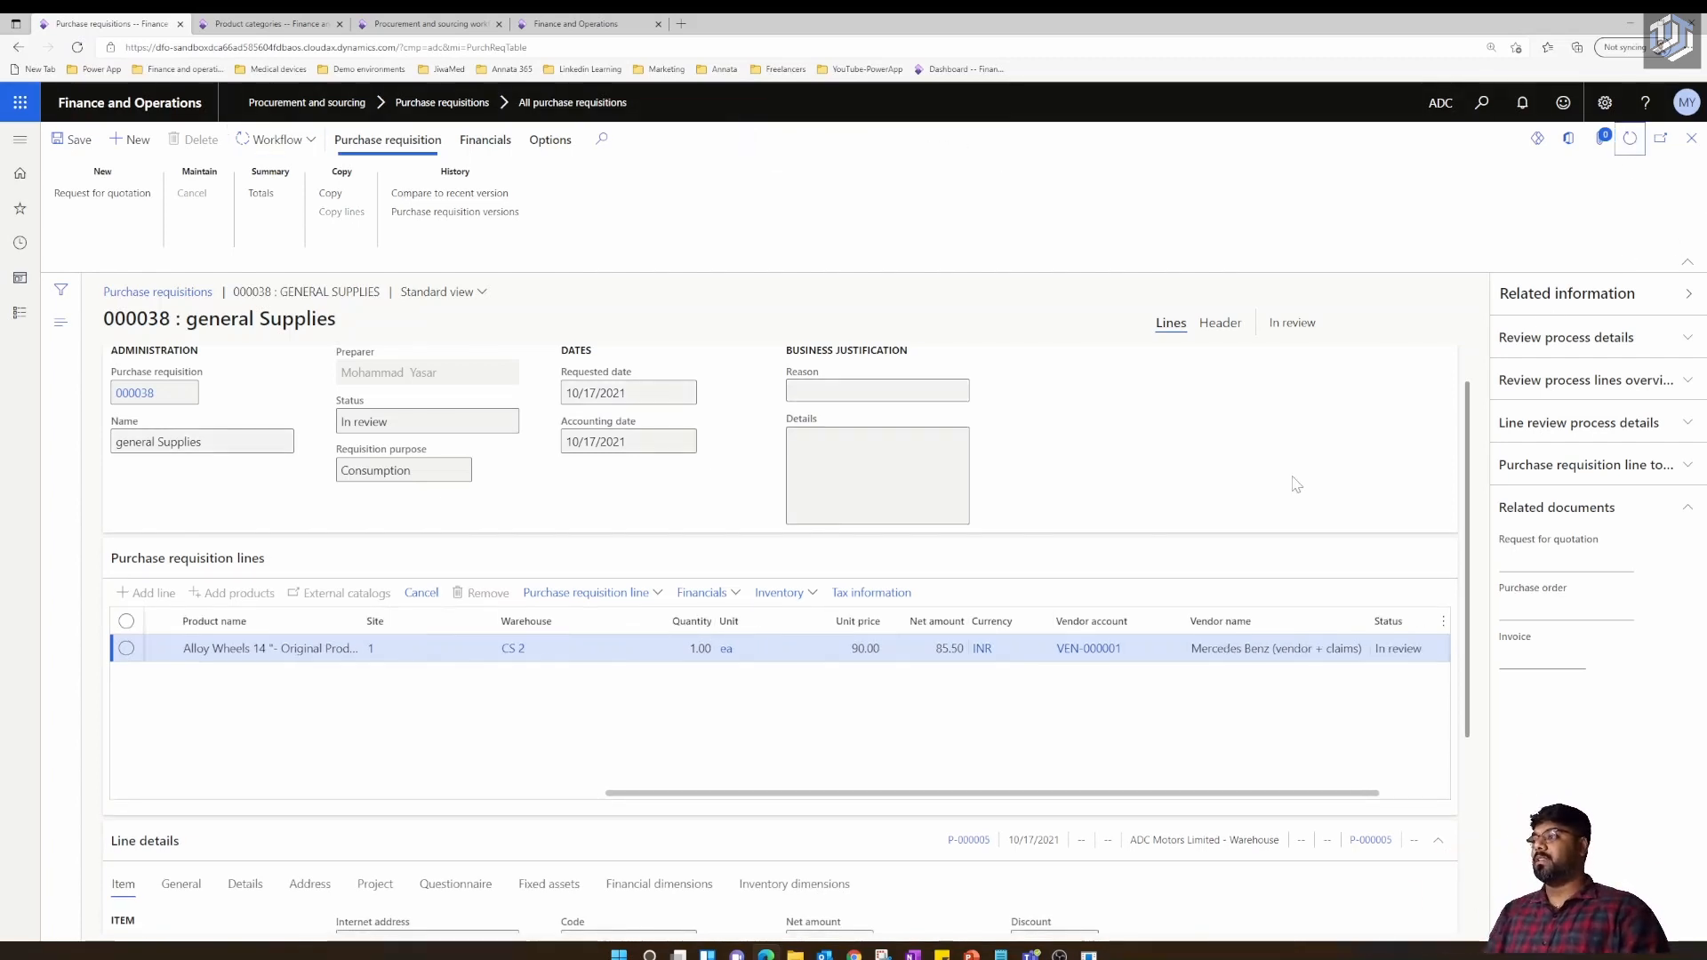
left_click(1628, 147)
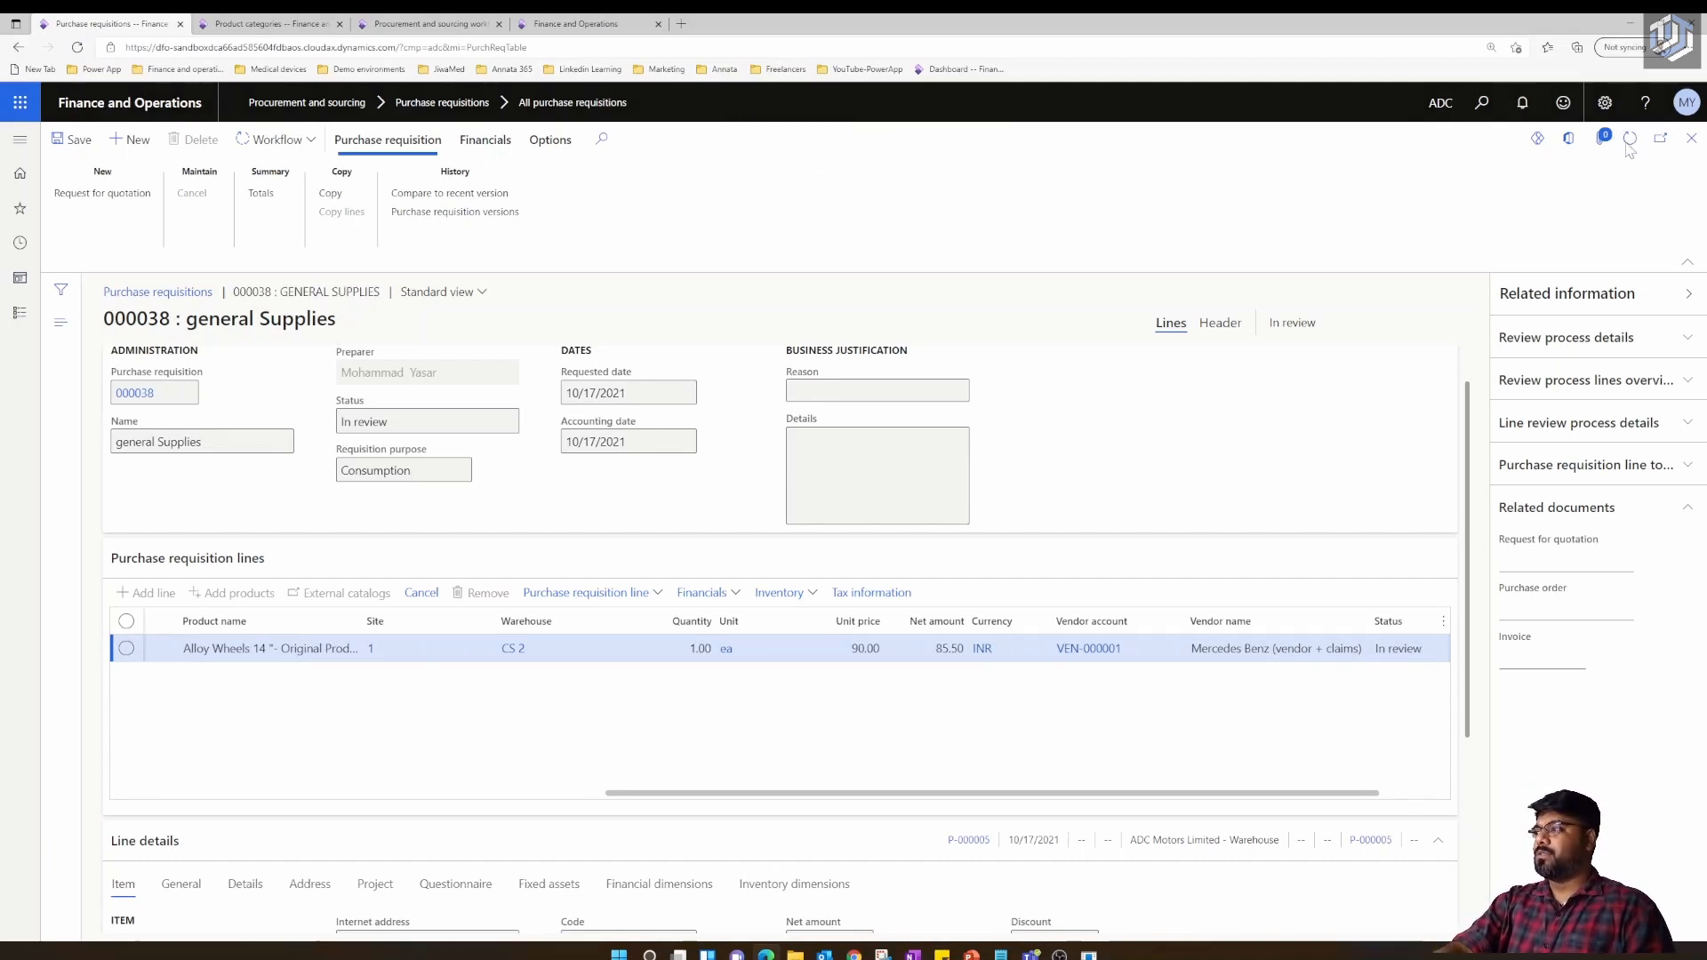
left_click(1628, 147)
left_click(1628, 148)
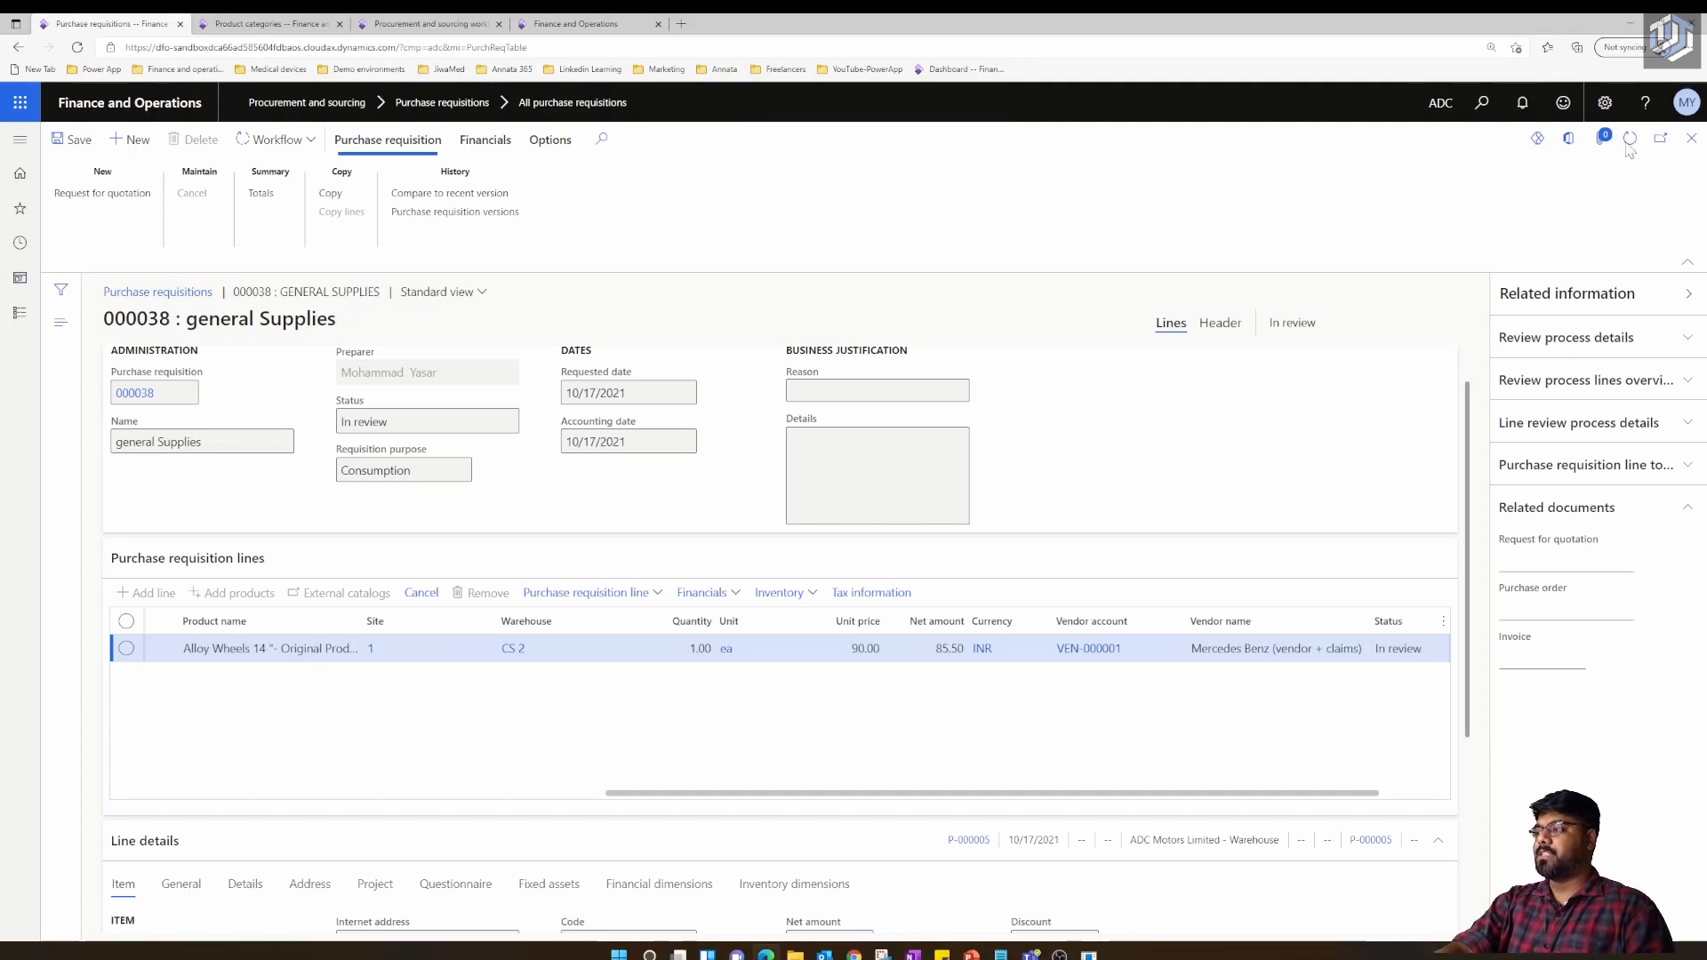
left_click(1628, 147)
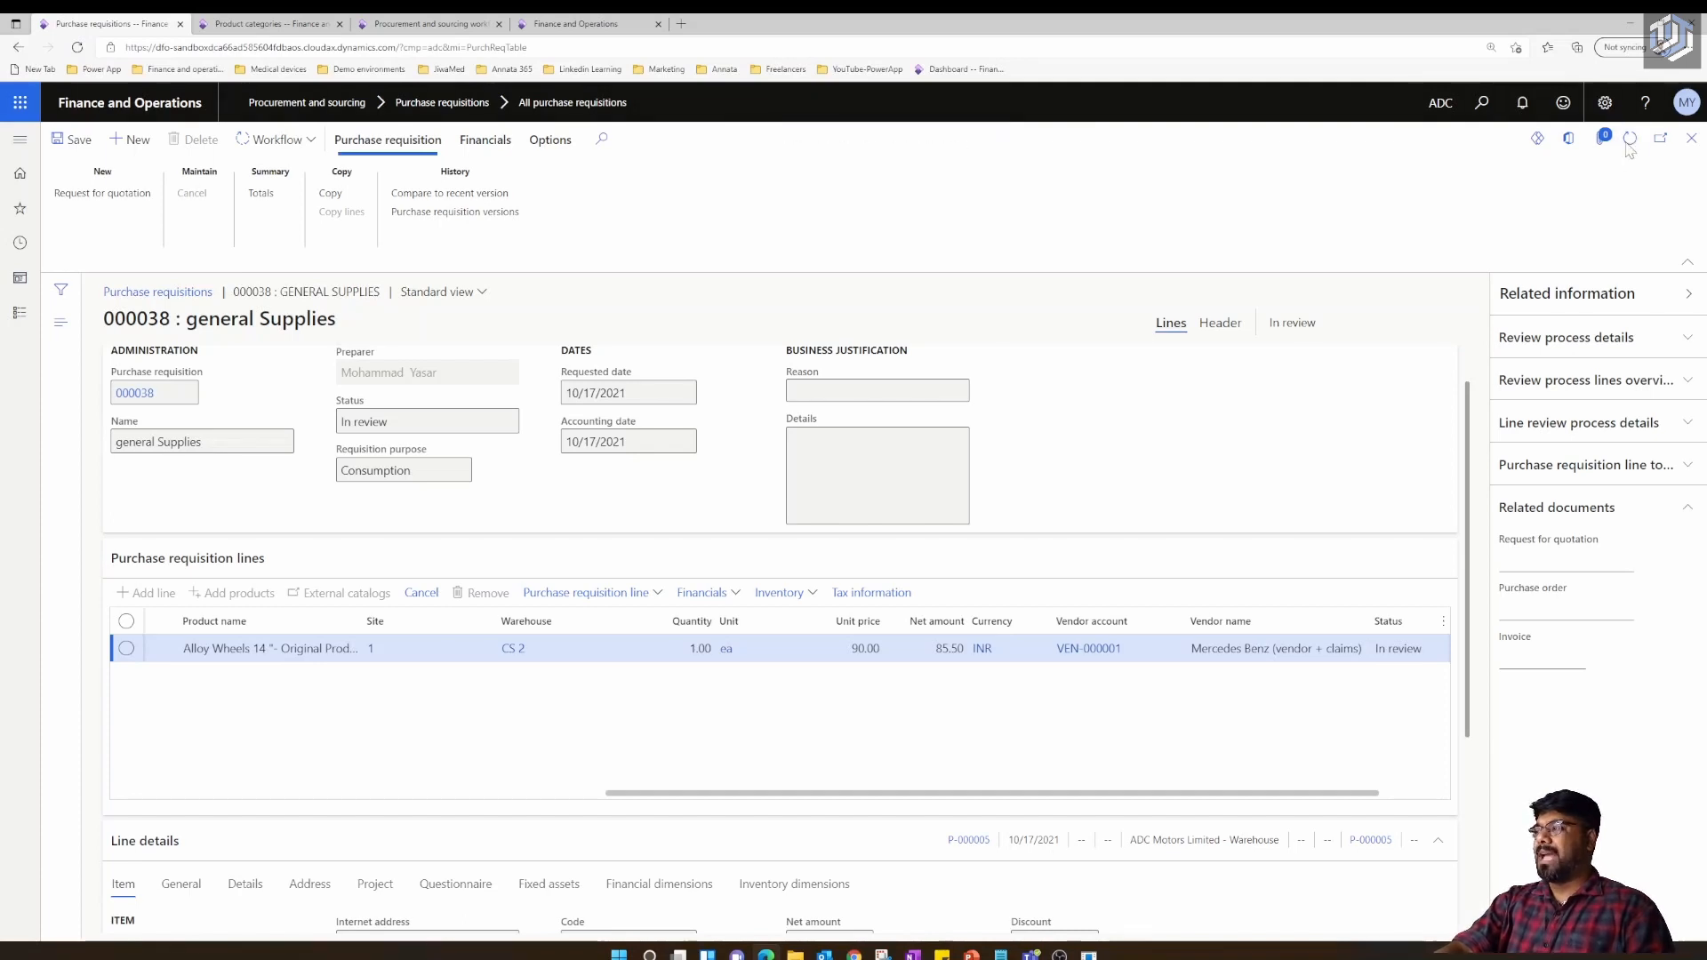
left_click(1628, 148)
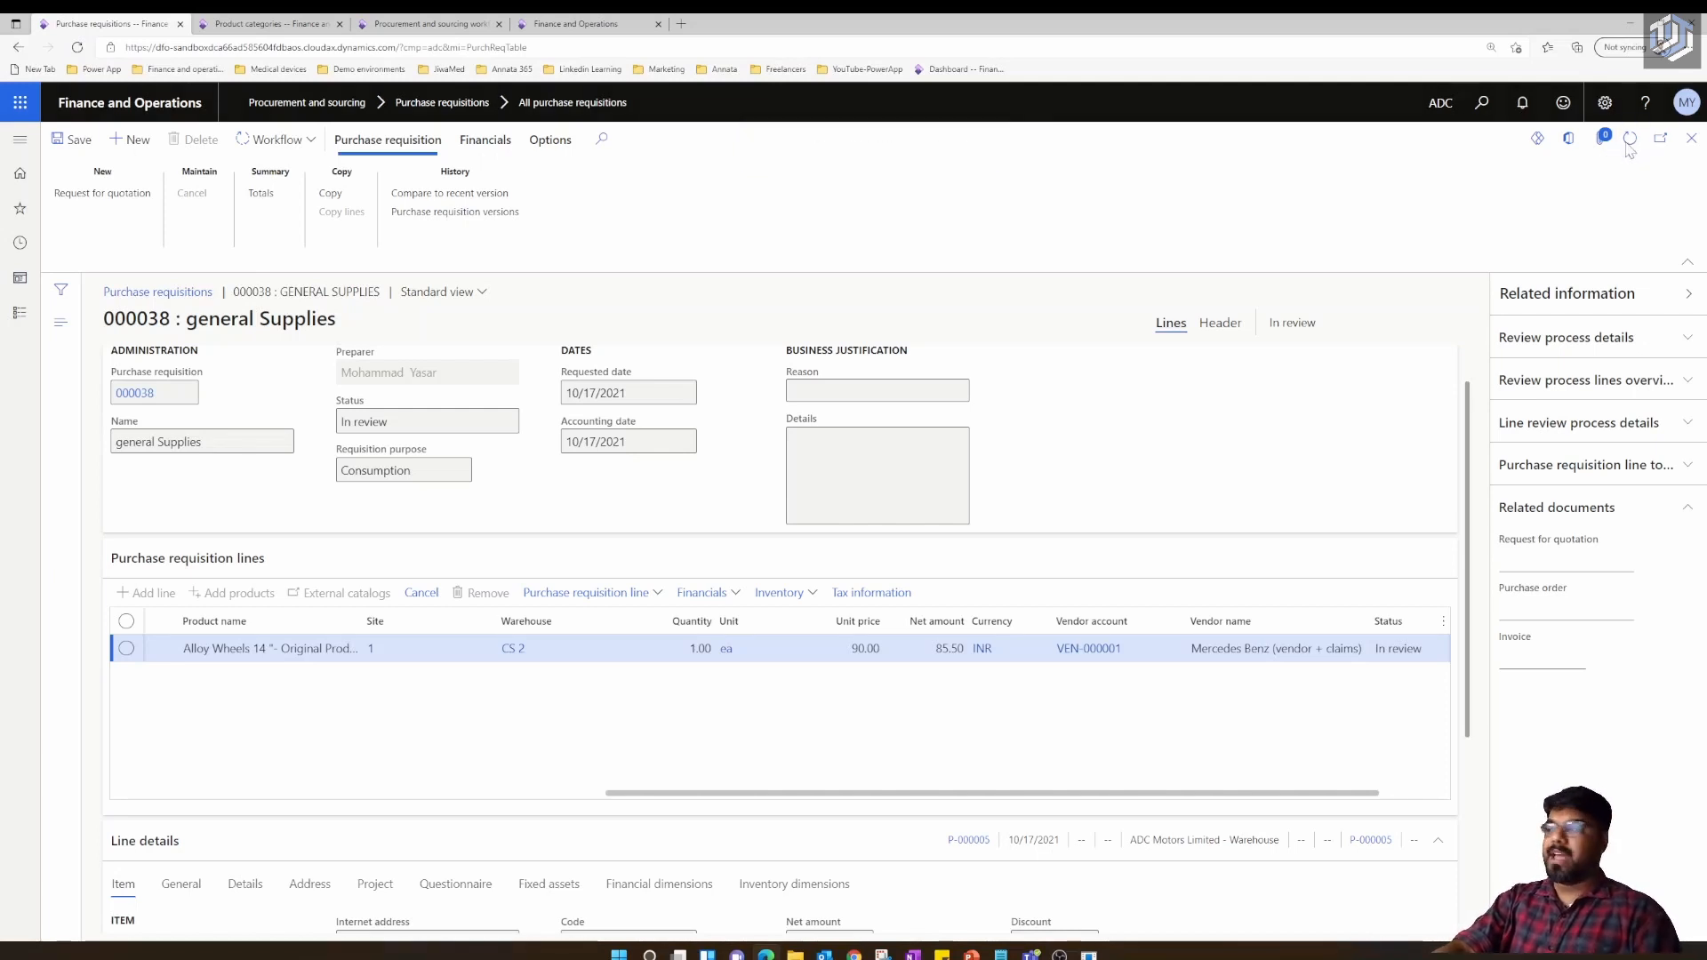
left_click(1628, 147)
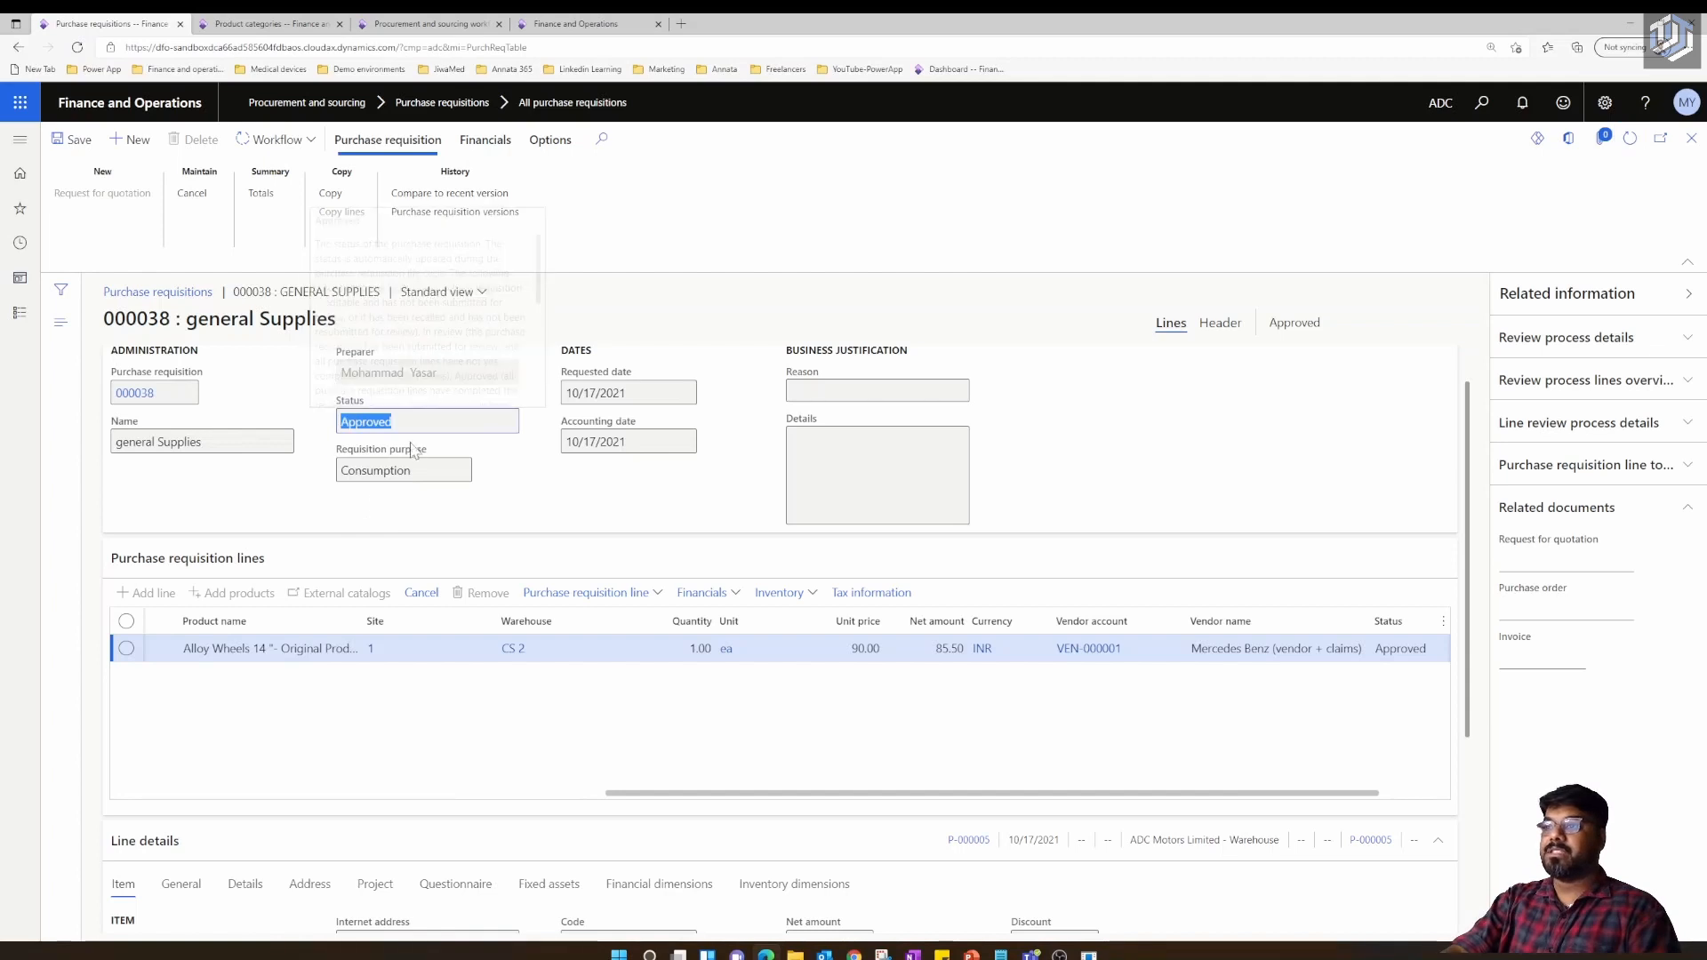
In the Product categories browser tab, open Release approved purchase requisitions from the Procurement and sourcing module
left_click(20, 140)
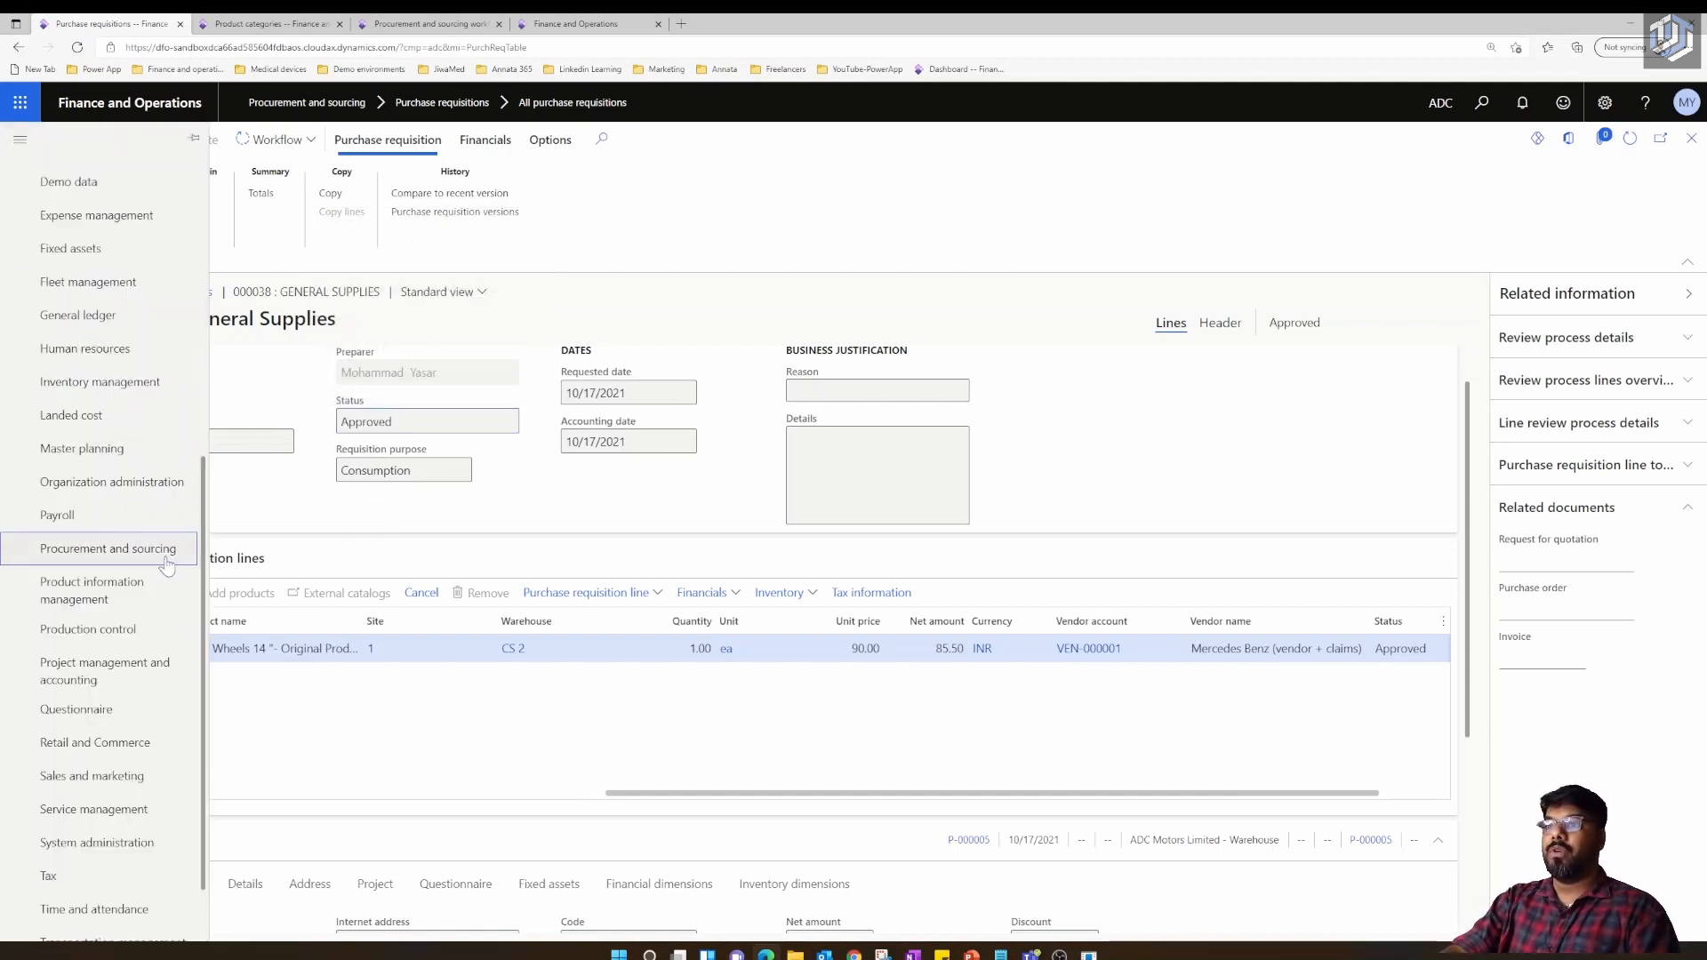
key("ctrl+Tab")
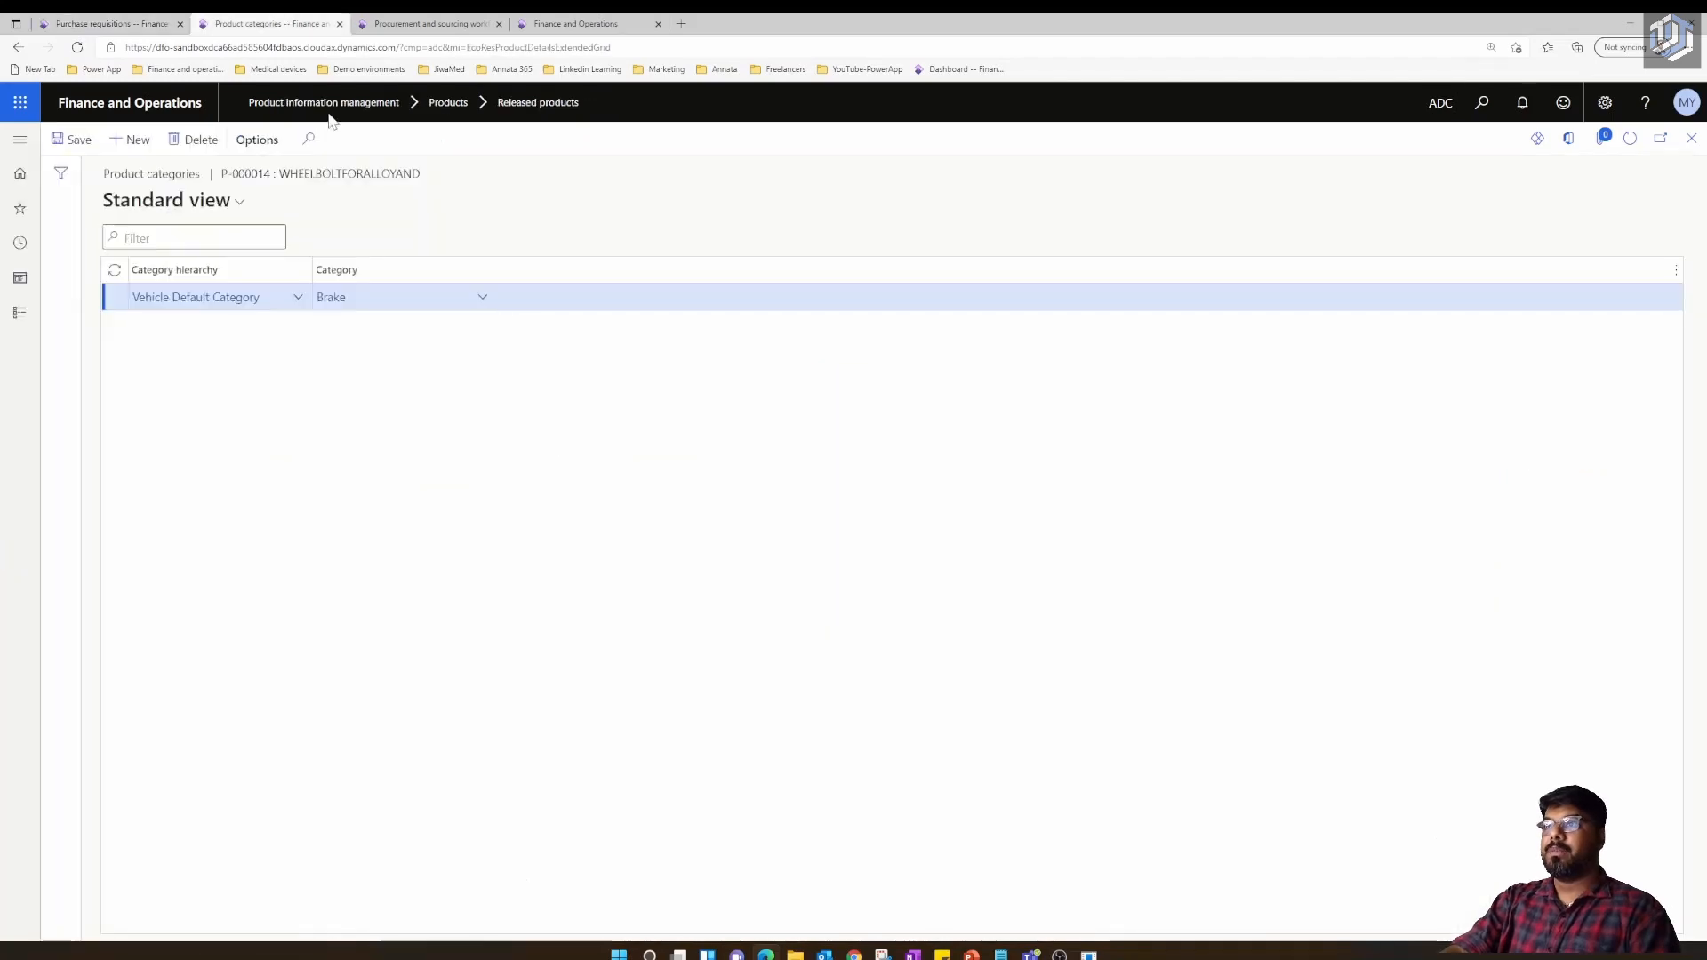
left_click(20, 140)
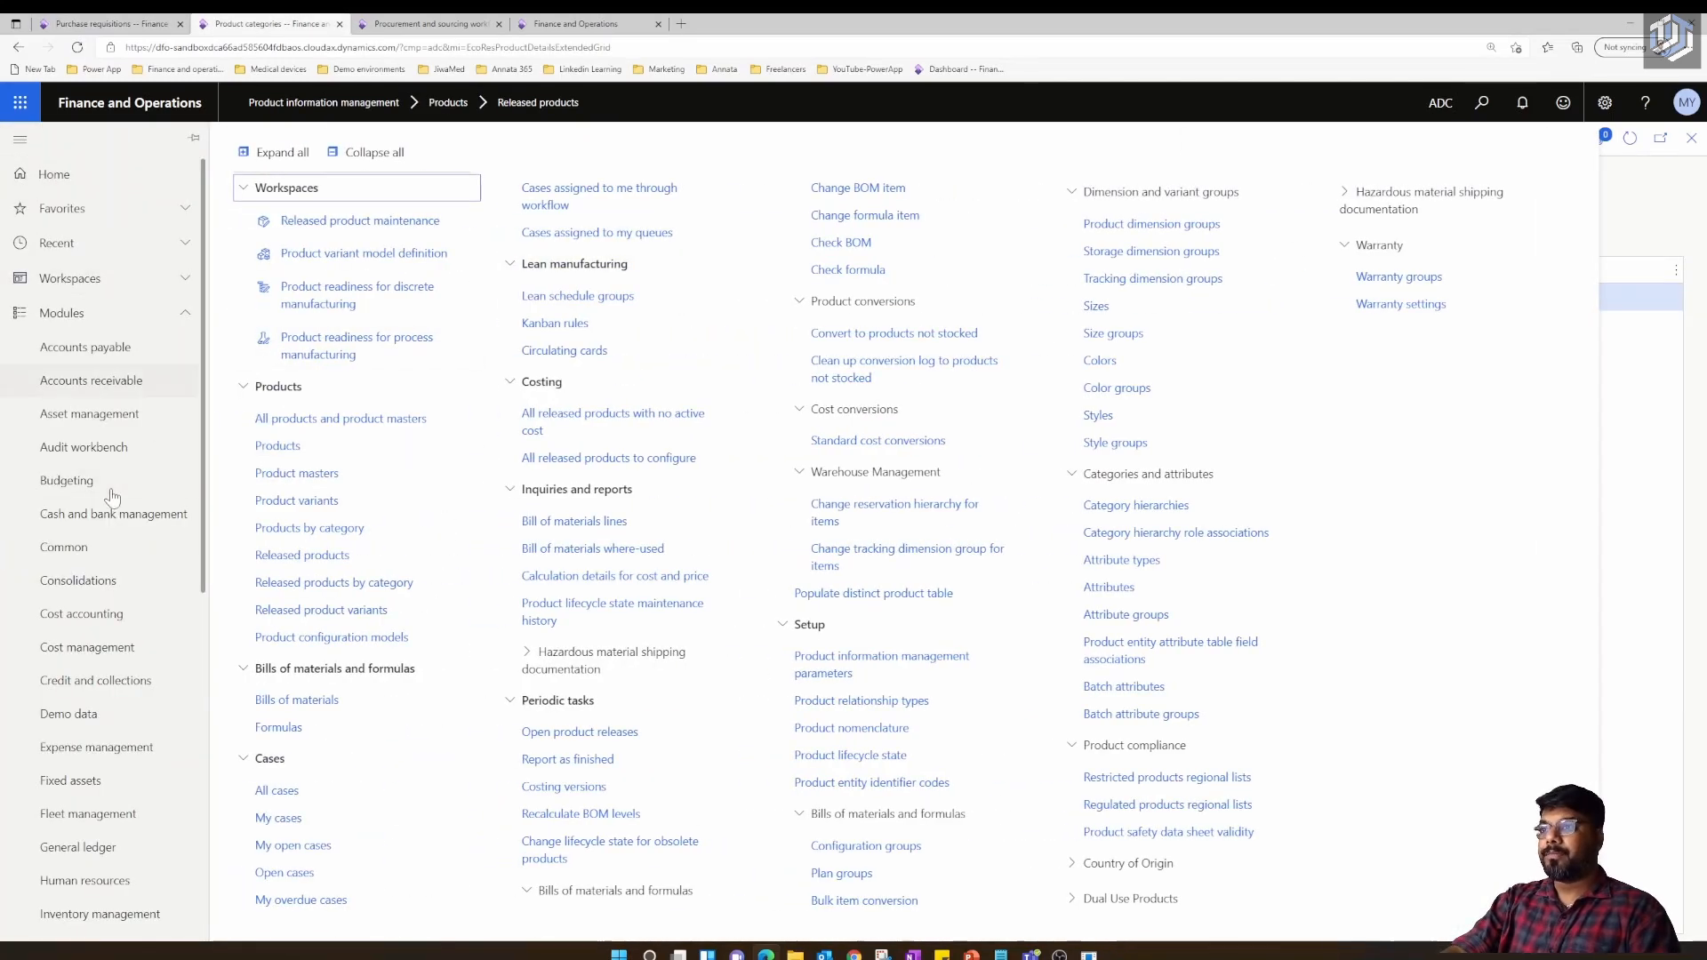
scroll(102, 538, "down", 7)
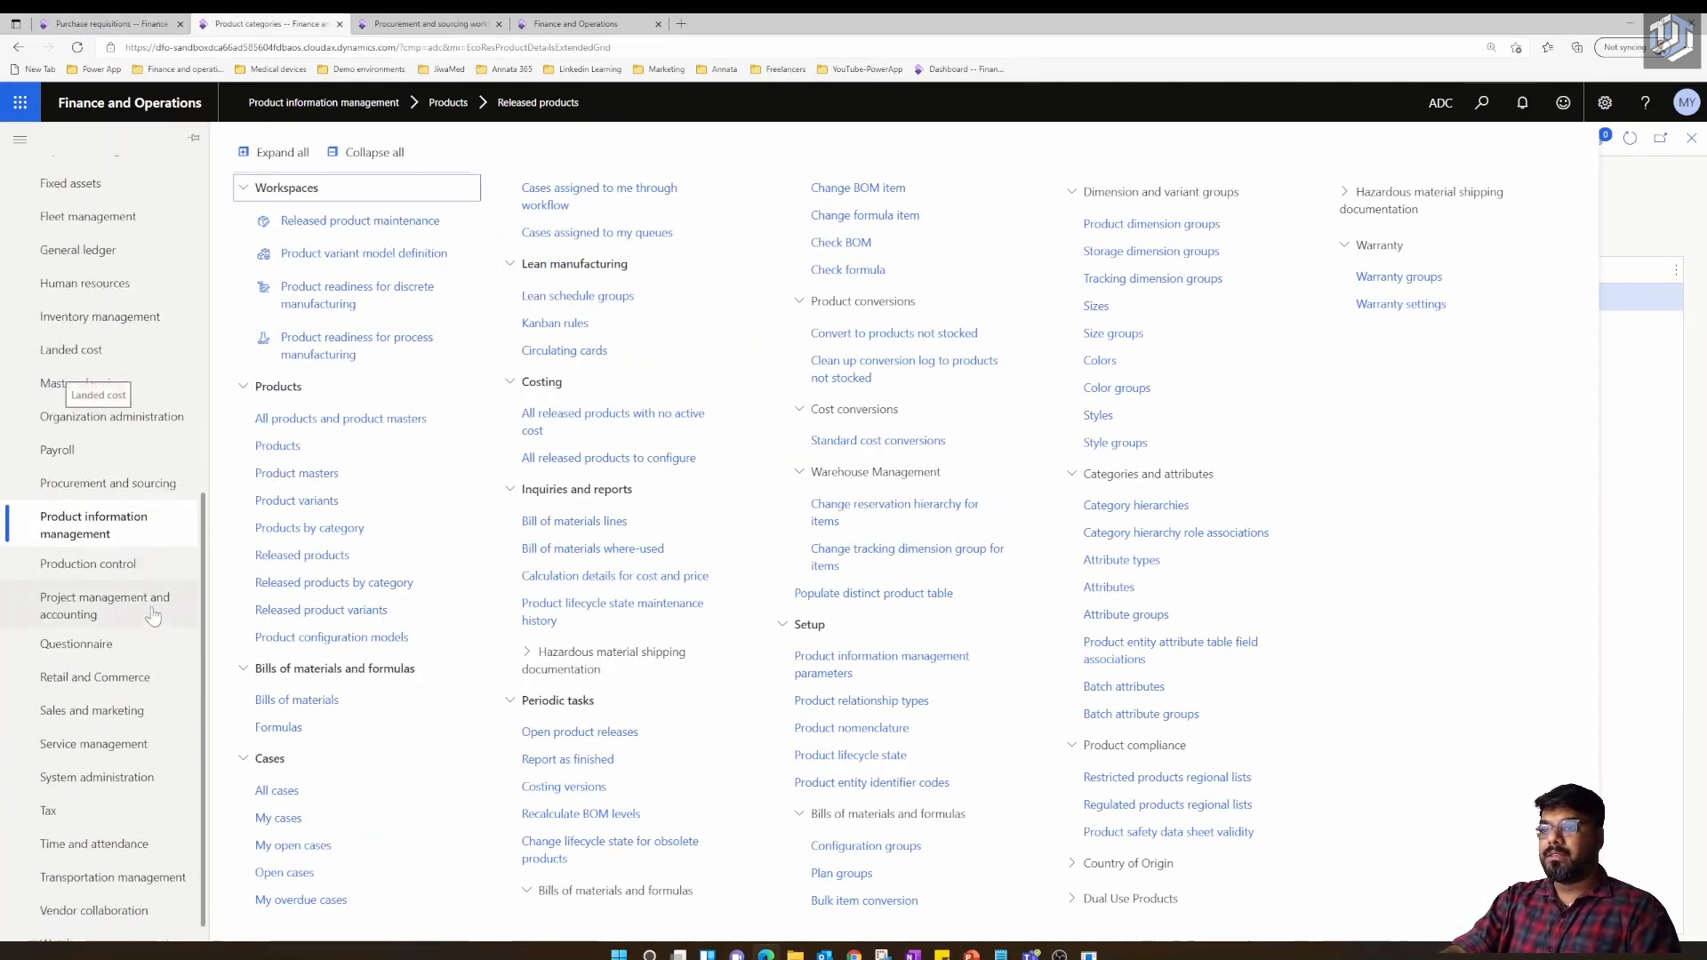
left_click(100, 477)
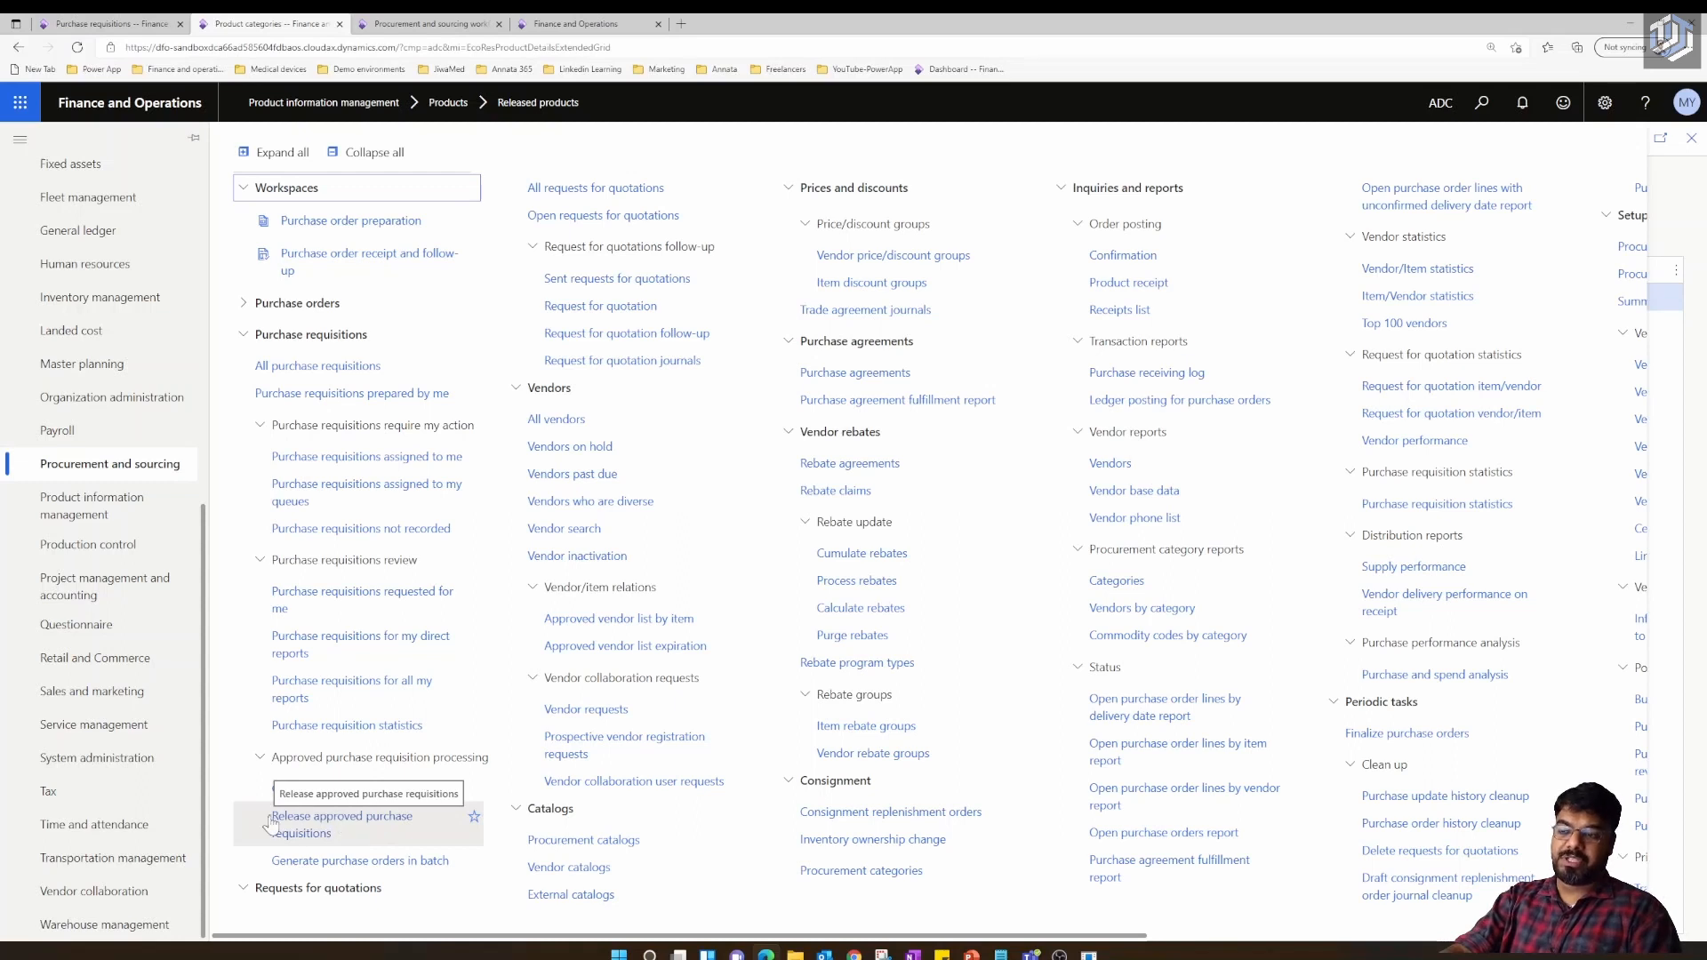
left_click(313, 827)
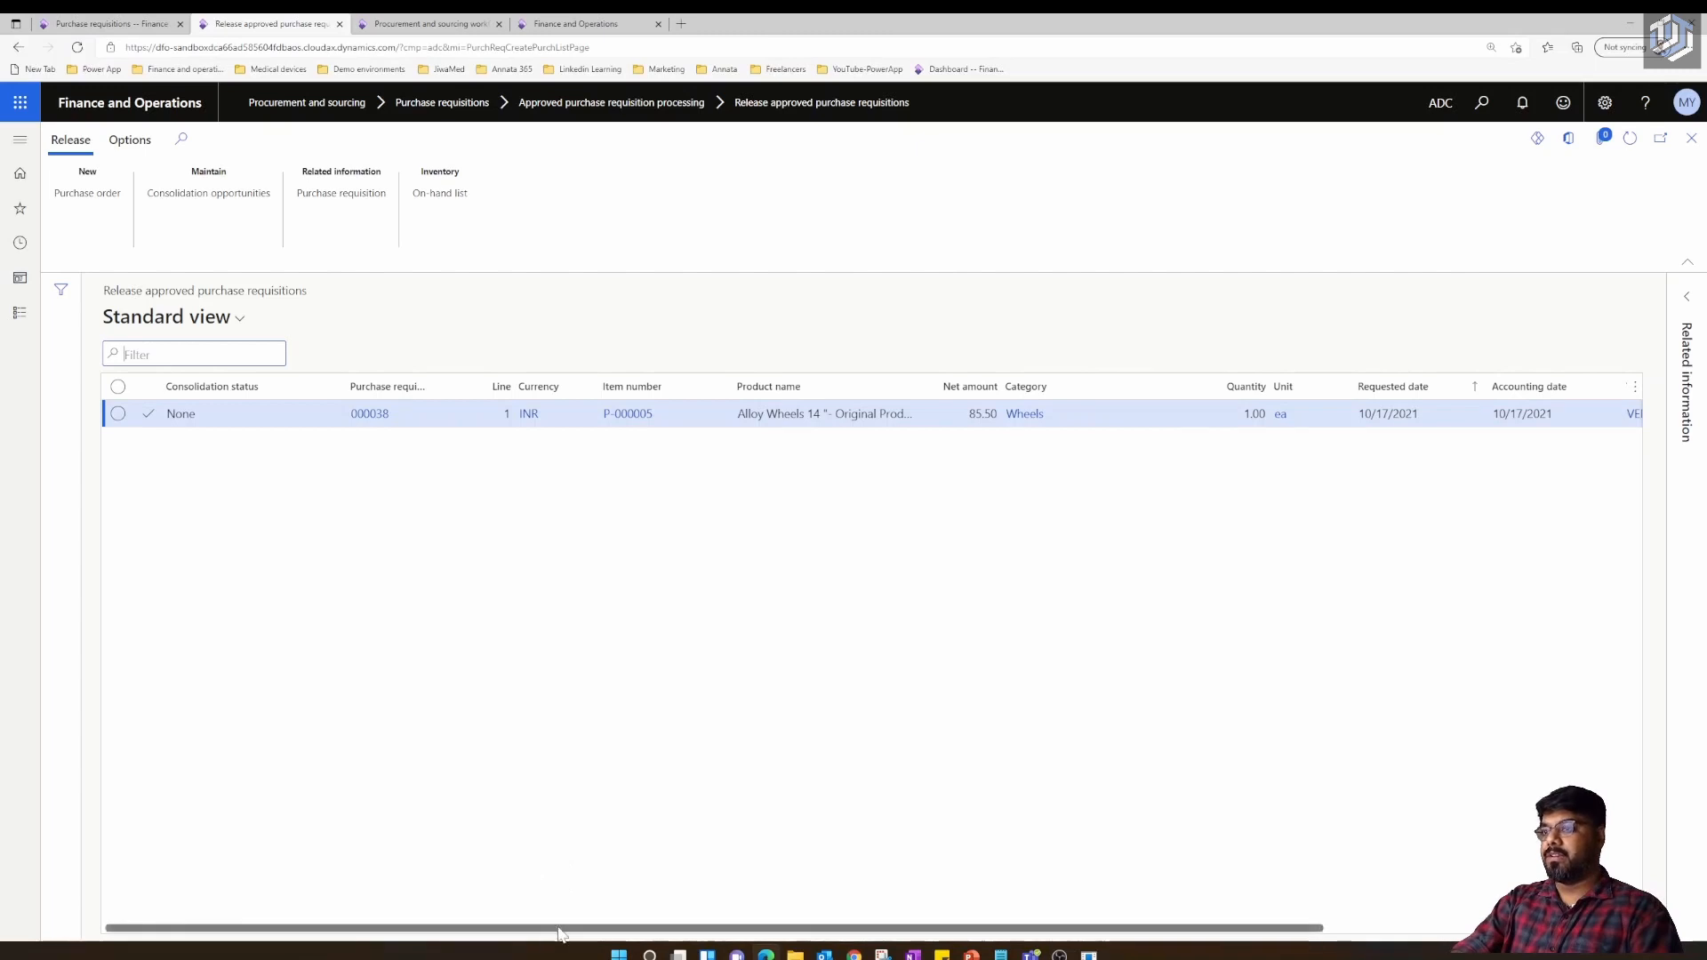
Release the approved P-000005 requisition line to a purchase order and refresh the general Supplies requisition in its own browser tab
left_click_drag(713, 927, 313, 707)
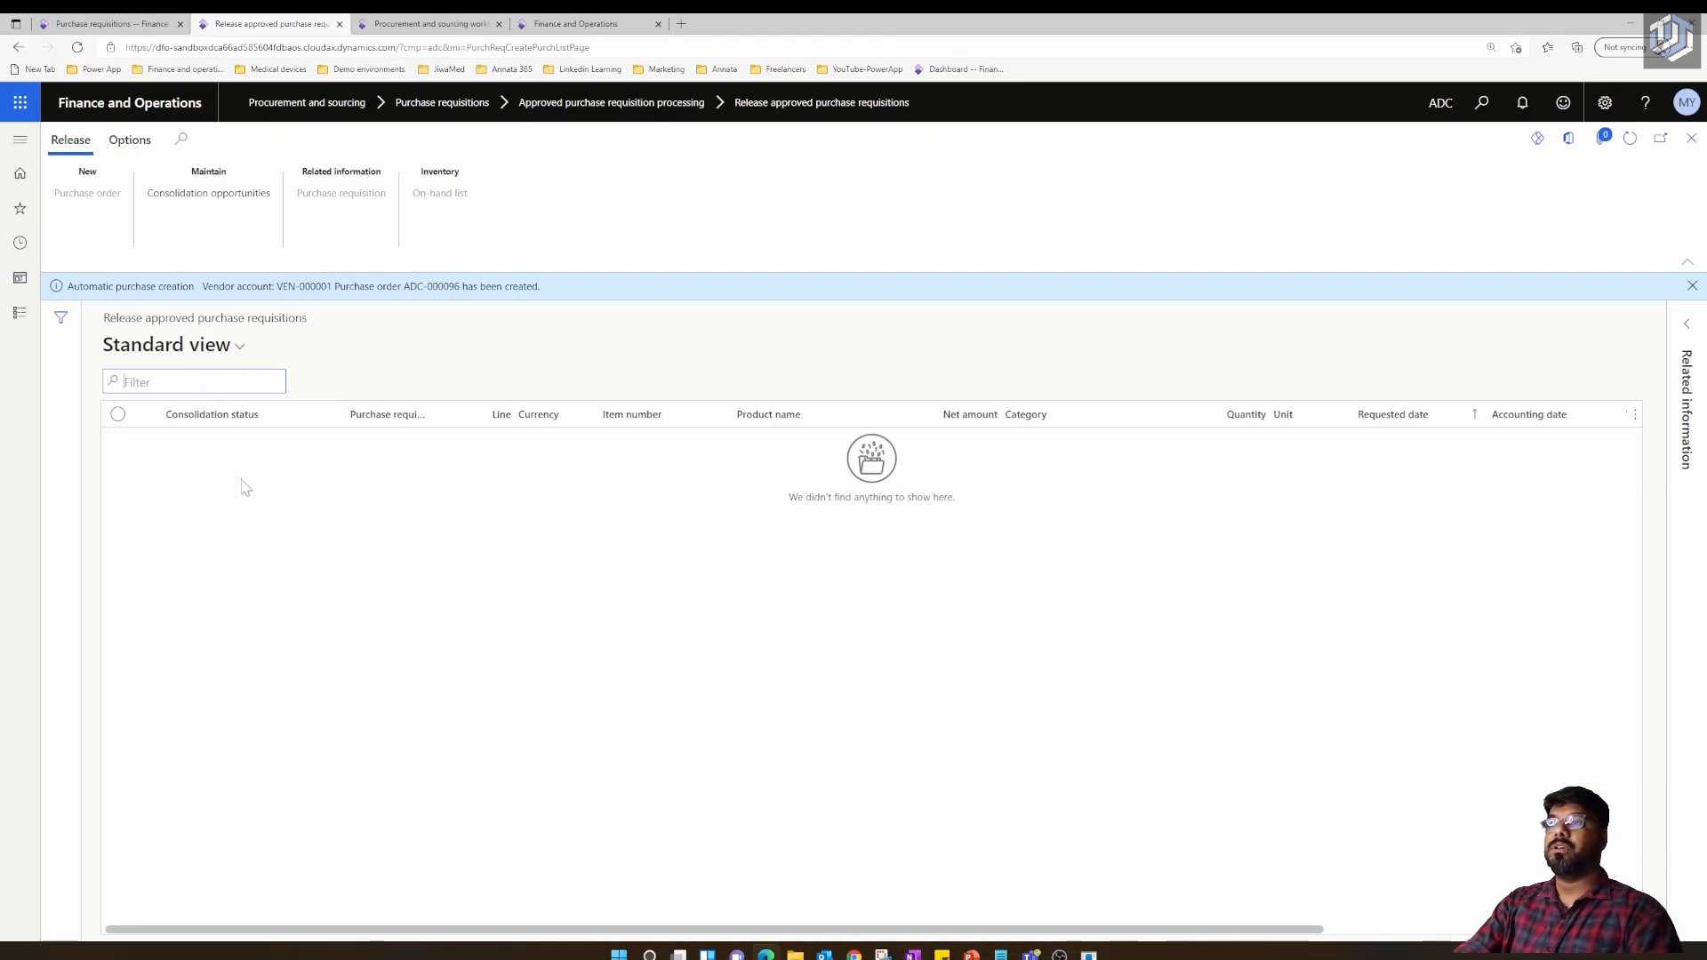
left_click(101, 23)
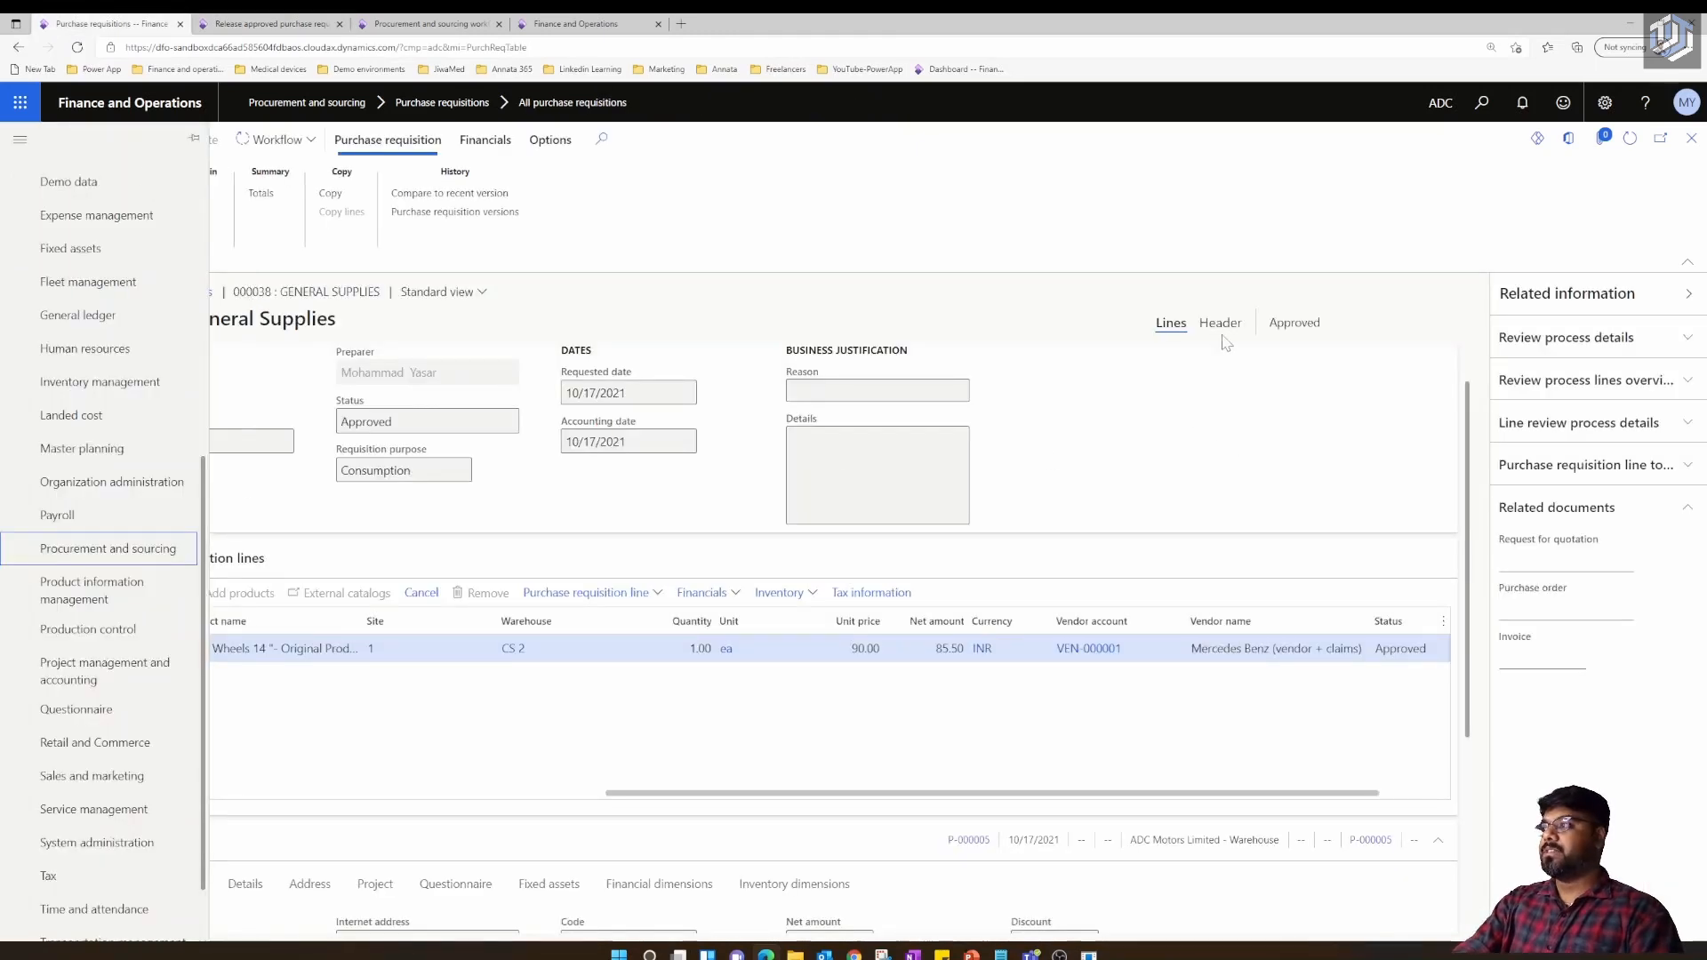
left_click(1630, 141)
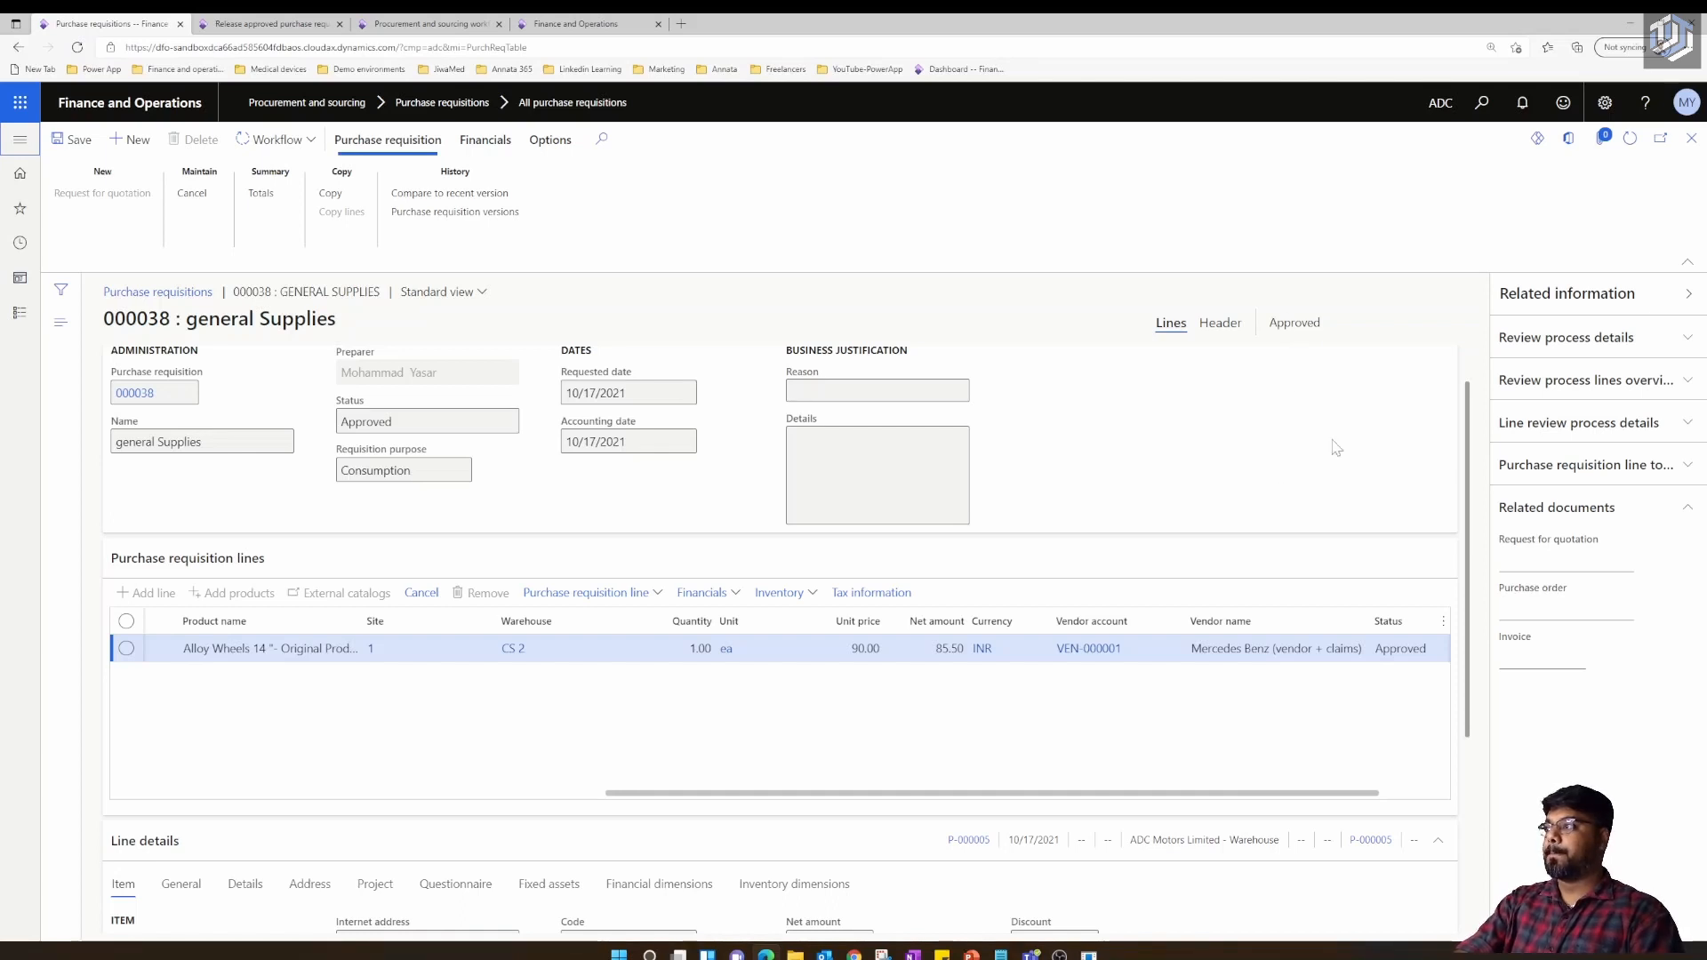
left_click(1630, 138)
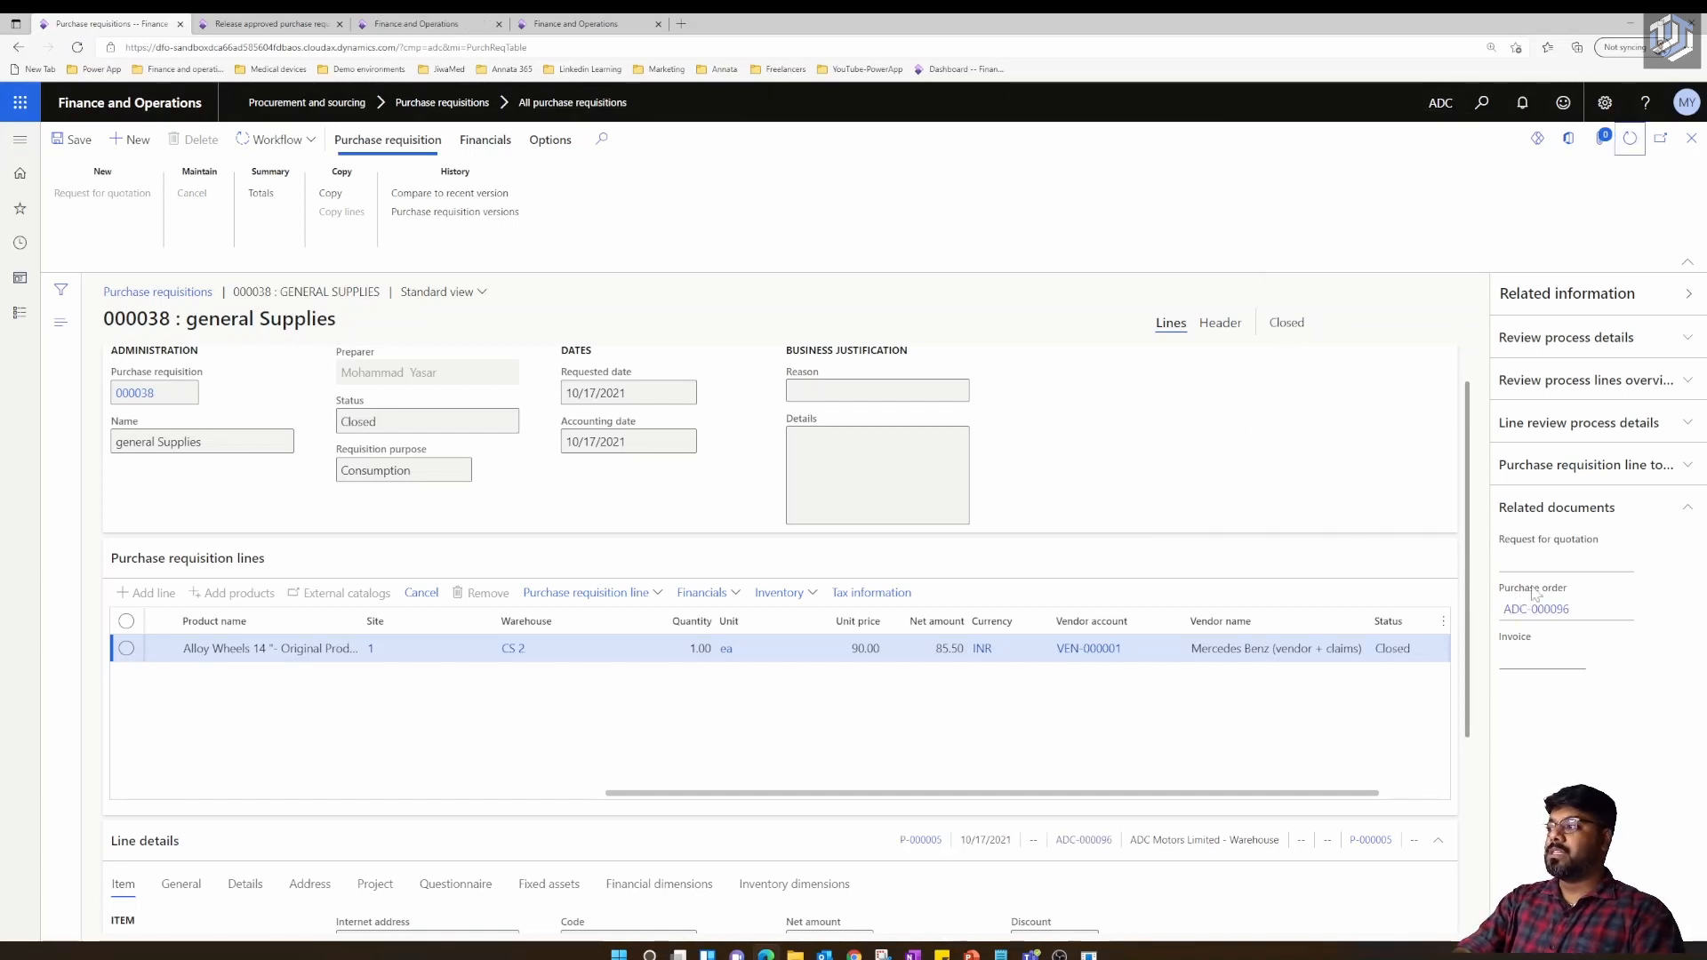
Review the general Supplies requisition line, open its related purchase order to examine the header and lines, and close the order
left_click(300, 26)
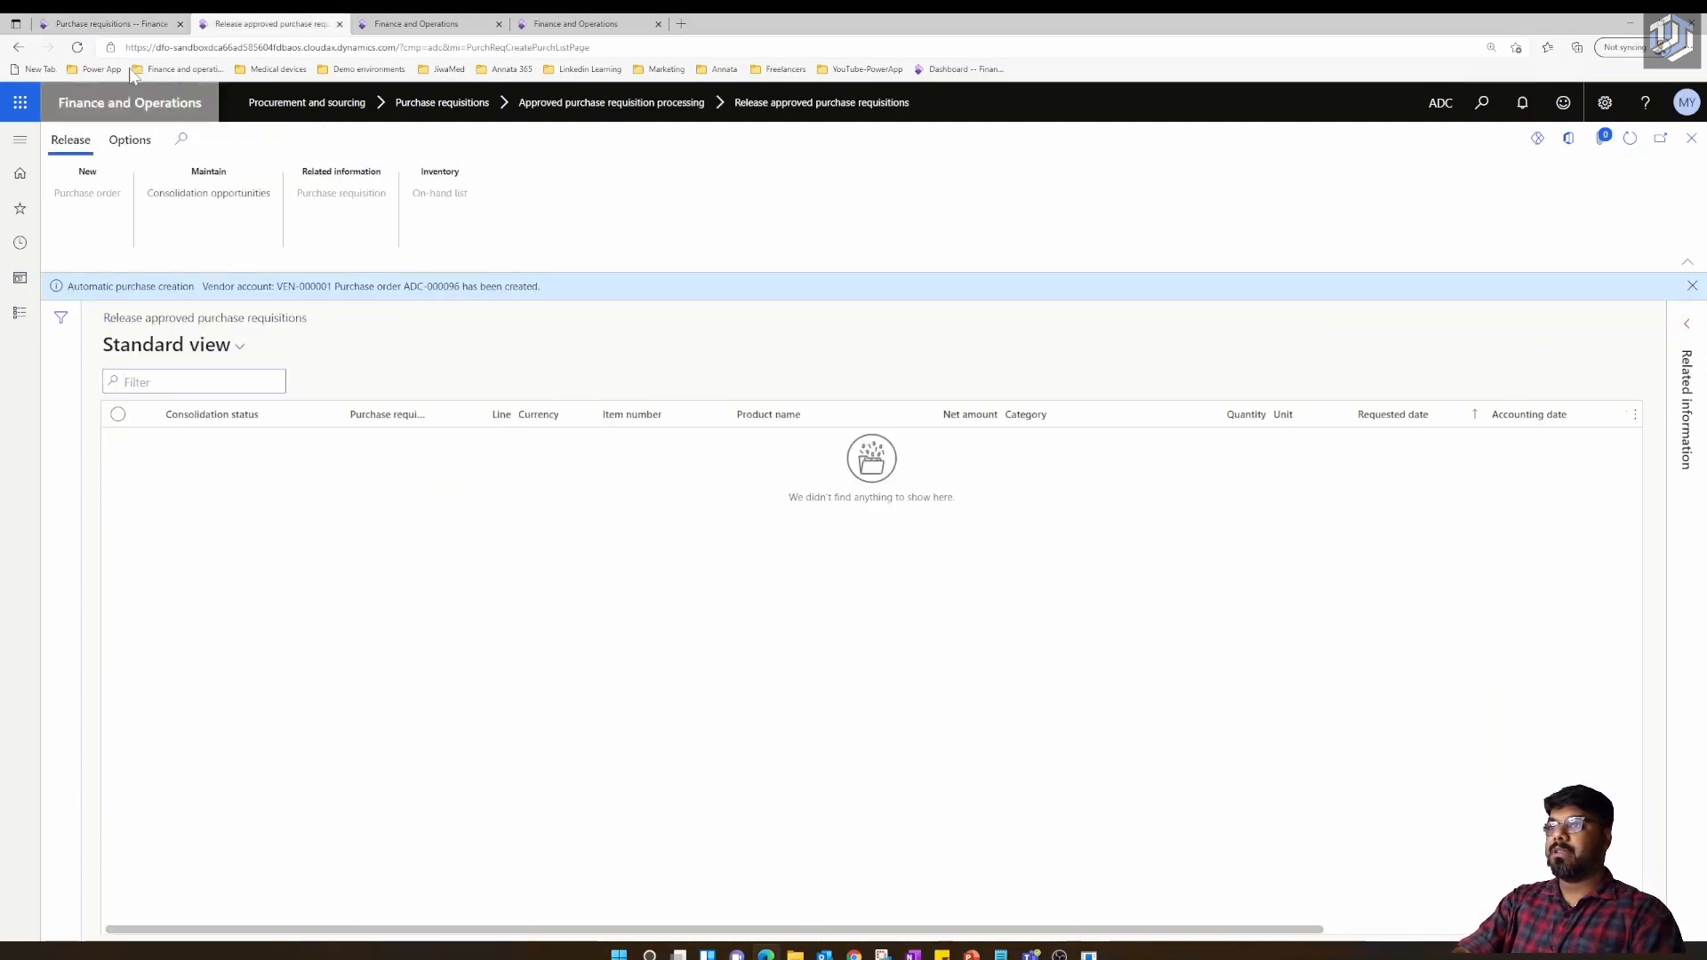
left_click(116, 25)
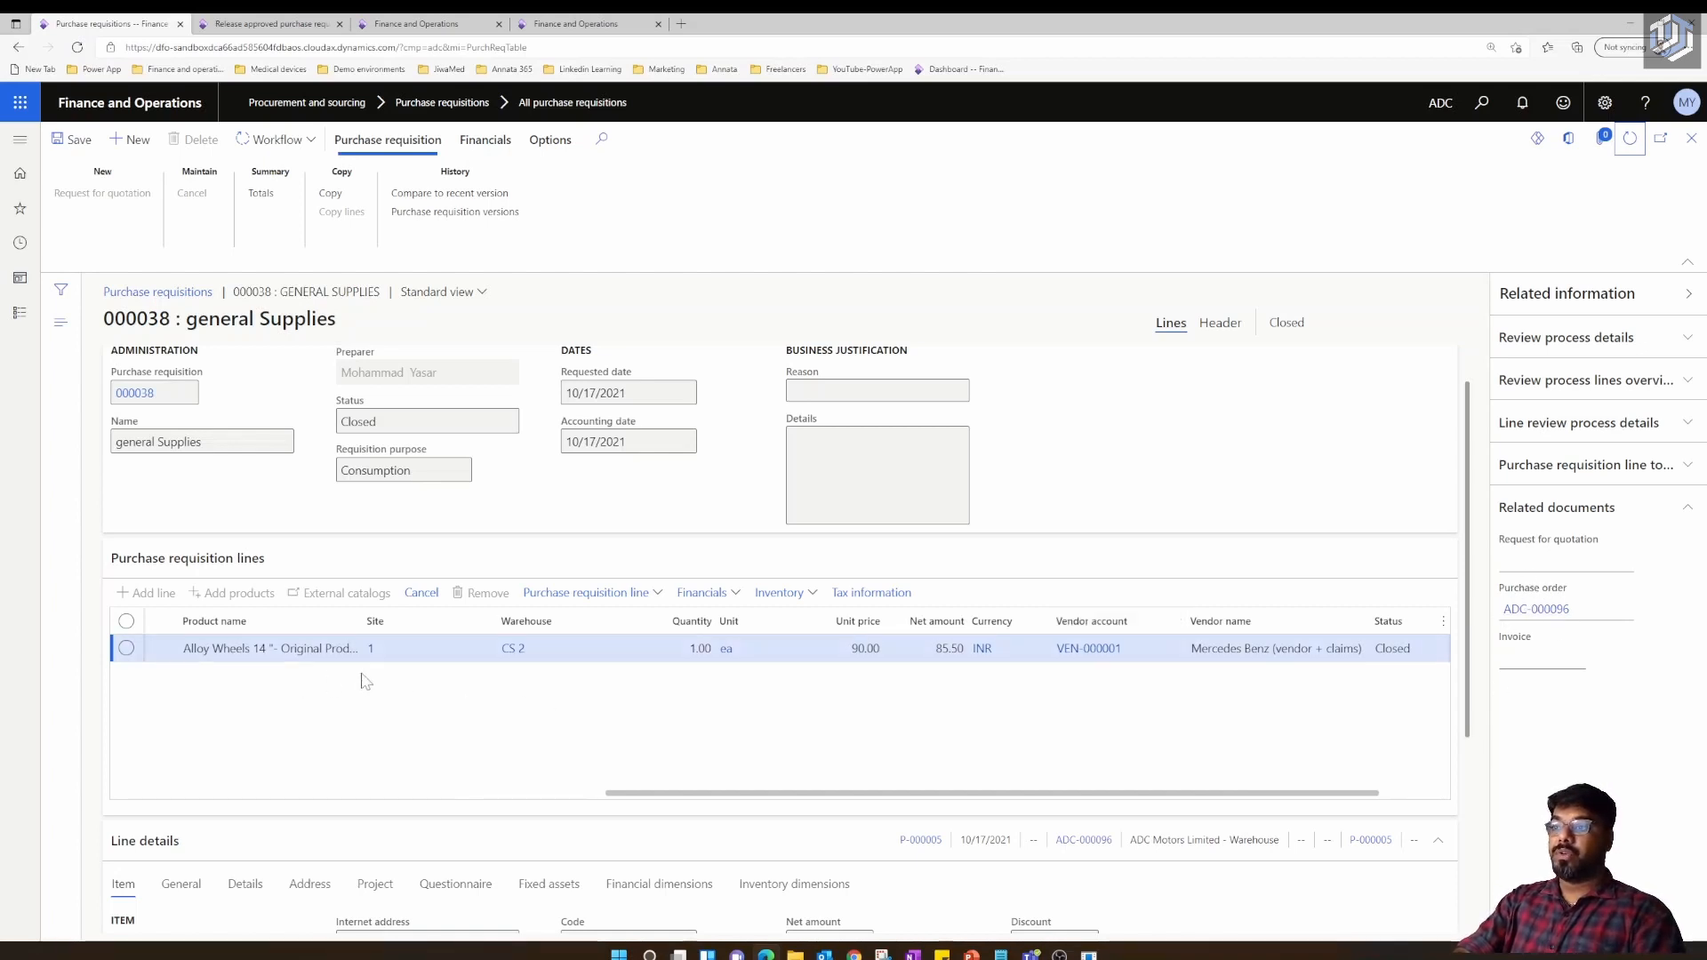
left_click_drag(652, 794, 262, 795)
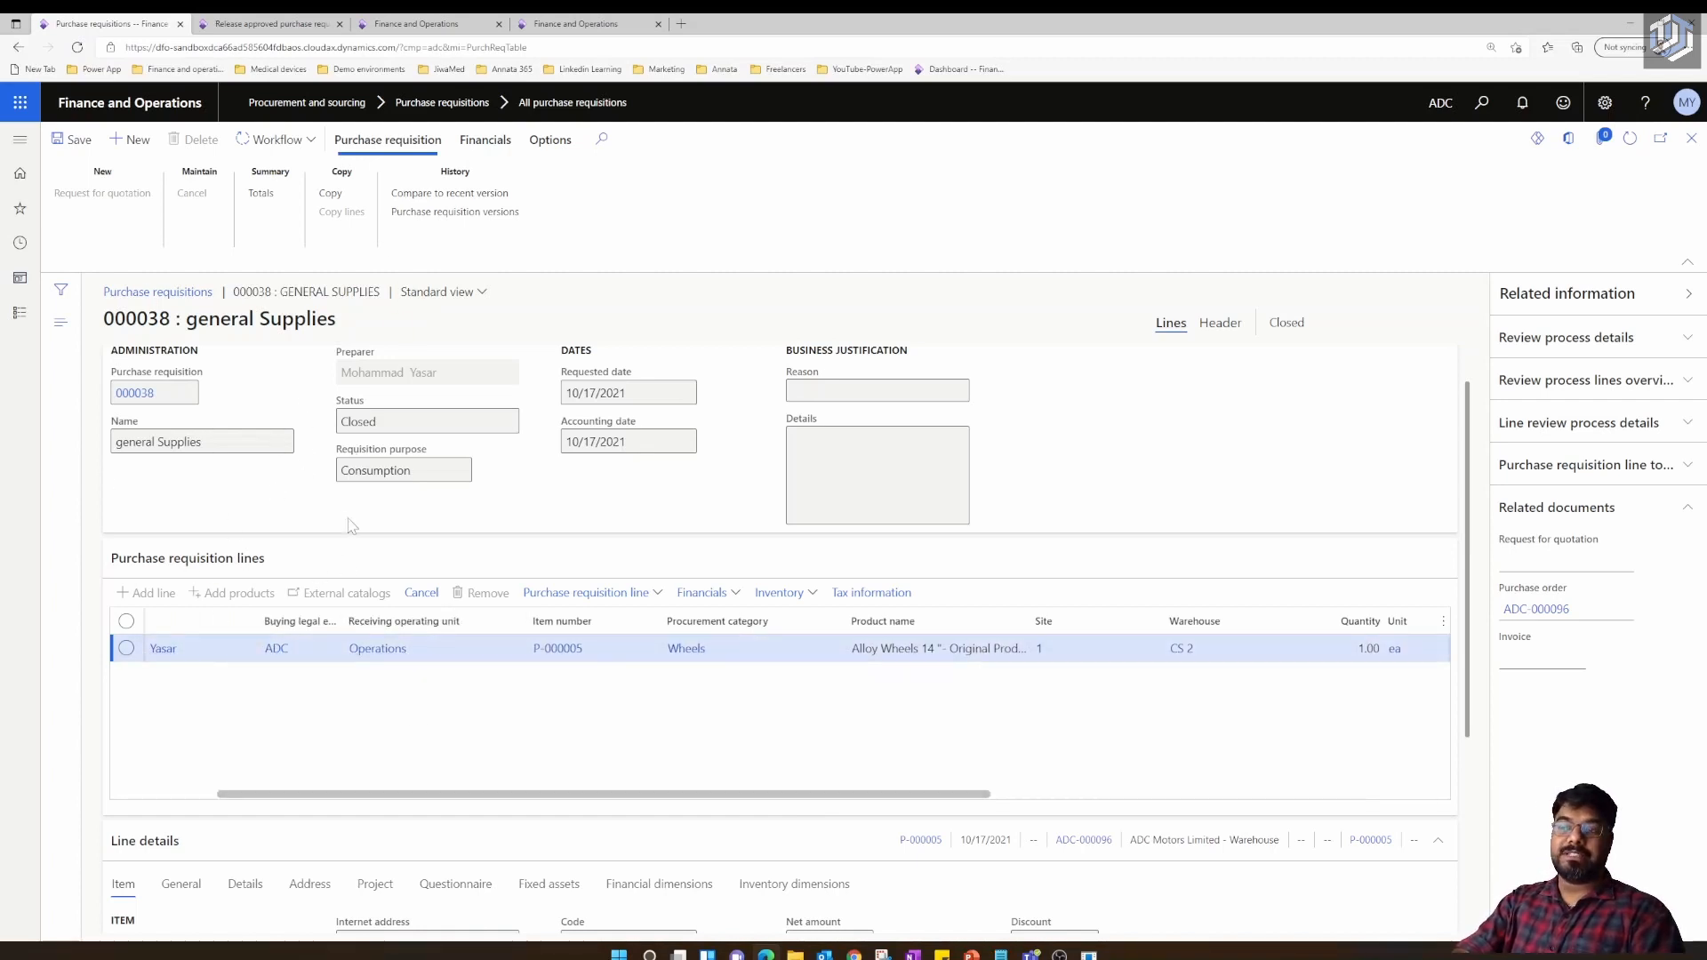
left_click_drag(294, 796, 231, 796)
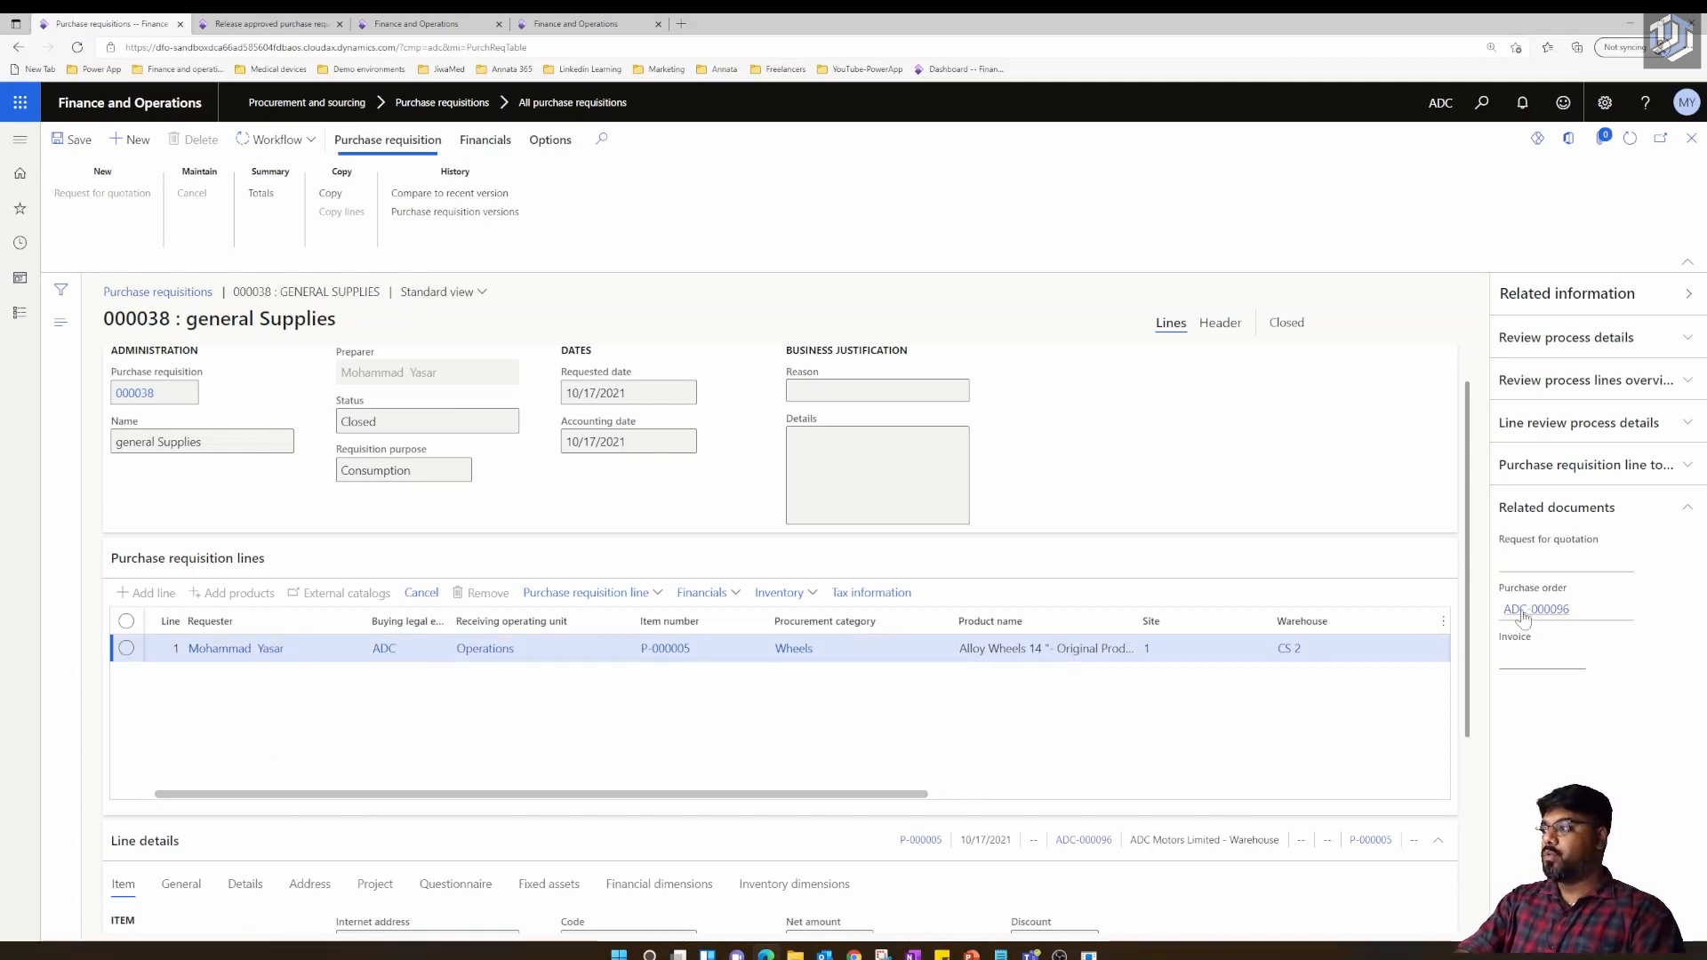
left_click(1529, 610)
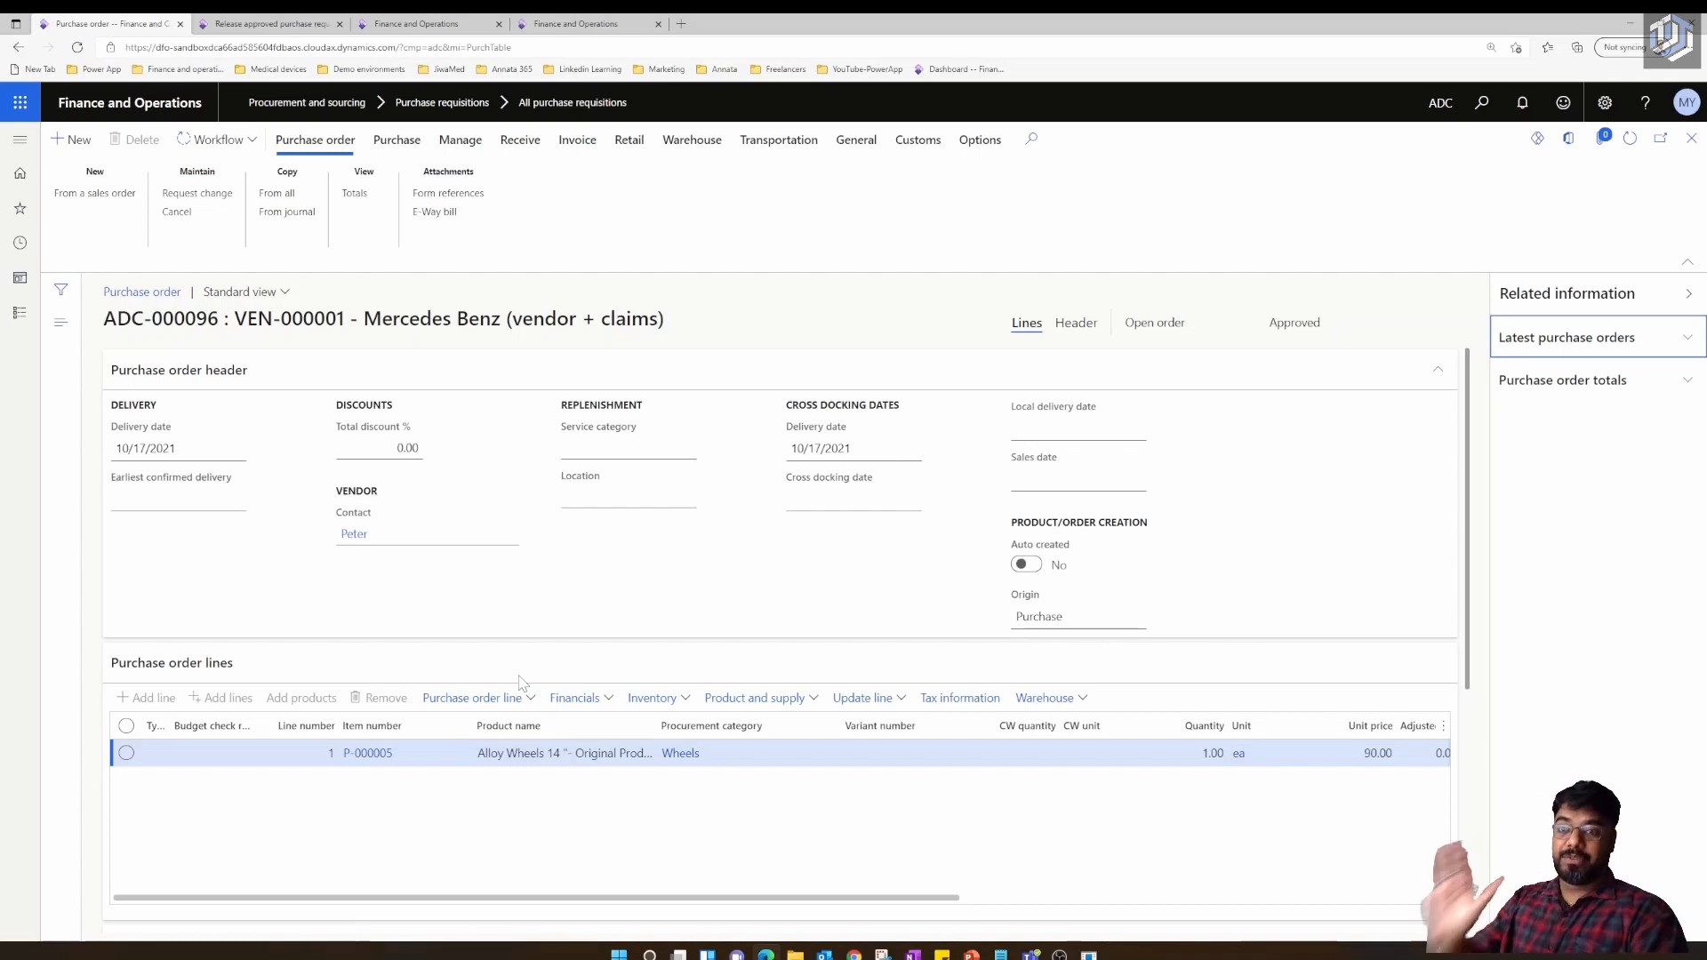
left_click(1692, 139)
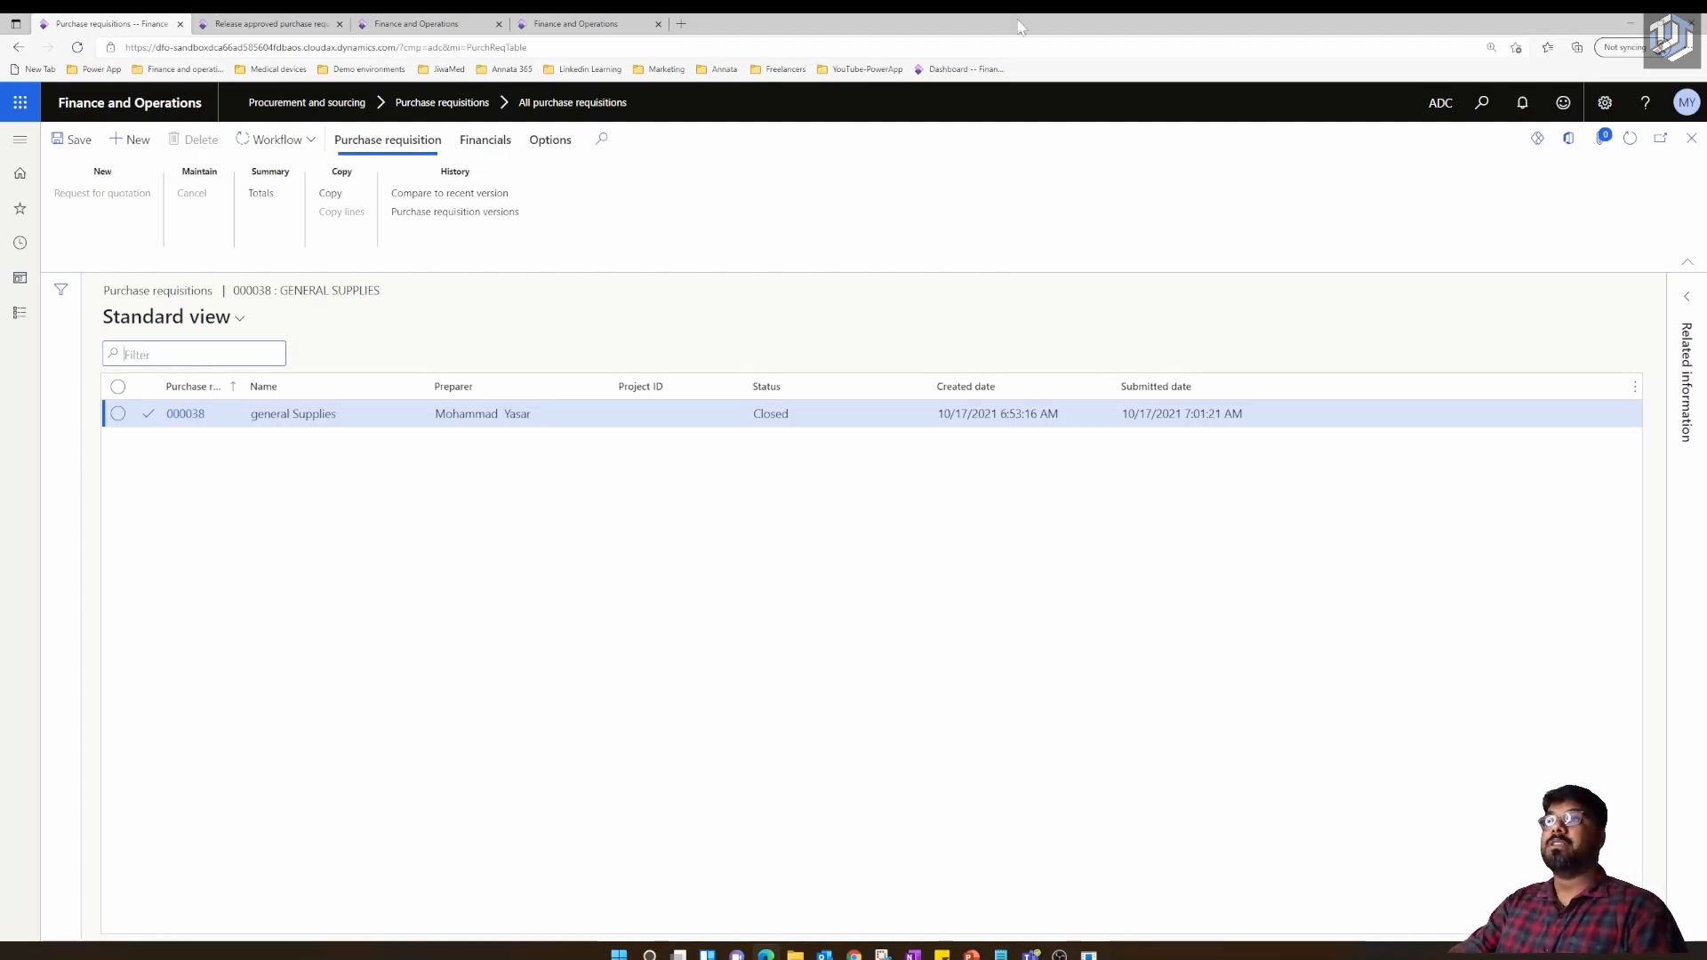
In the Release approved purchase requisitions browser tab, open Purchasing policies from the Procurement and sourcing setup
left_click(294, 27)
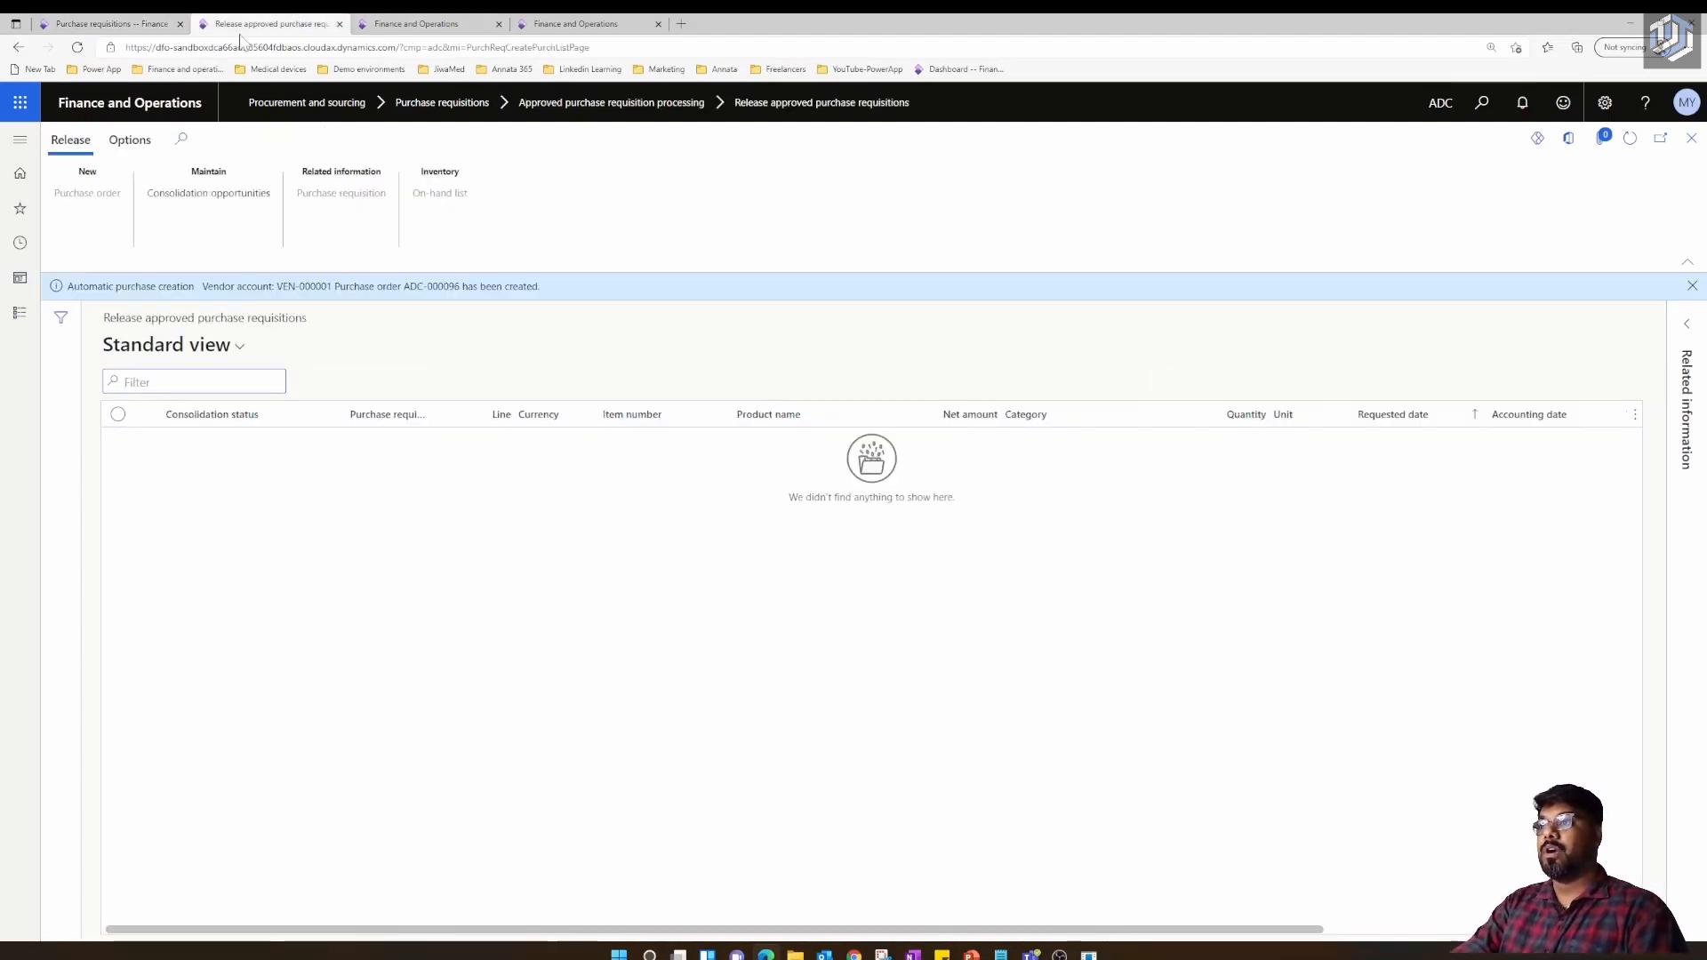
left_click(415, 25)
left_click(286, 25)
left_click(20, 140)
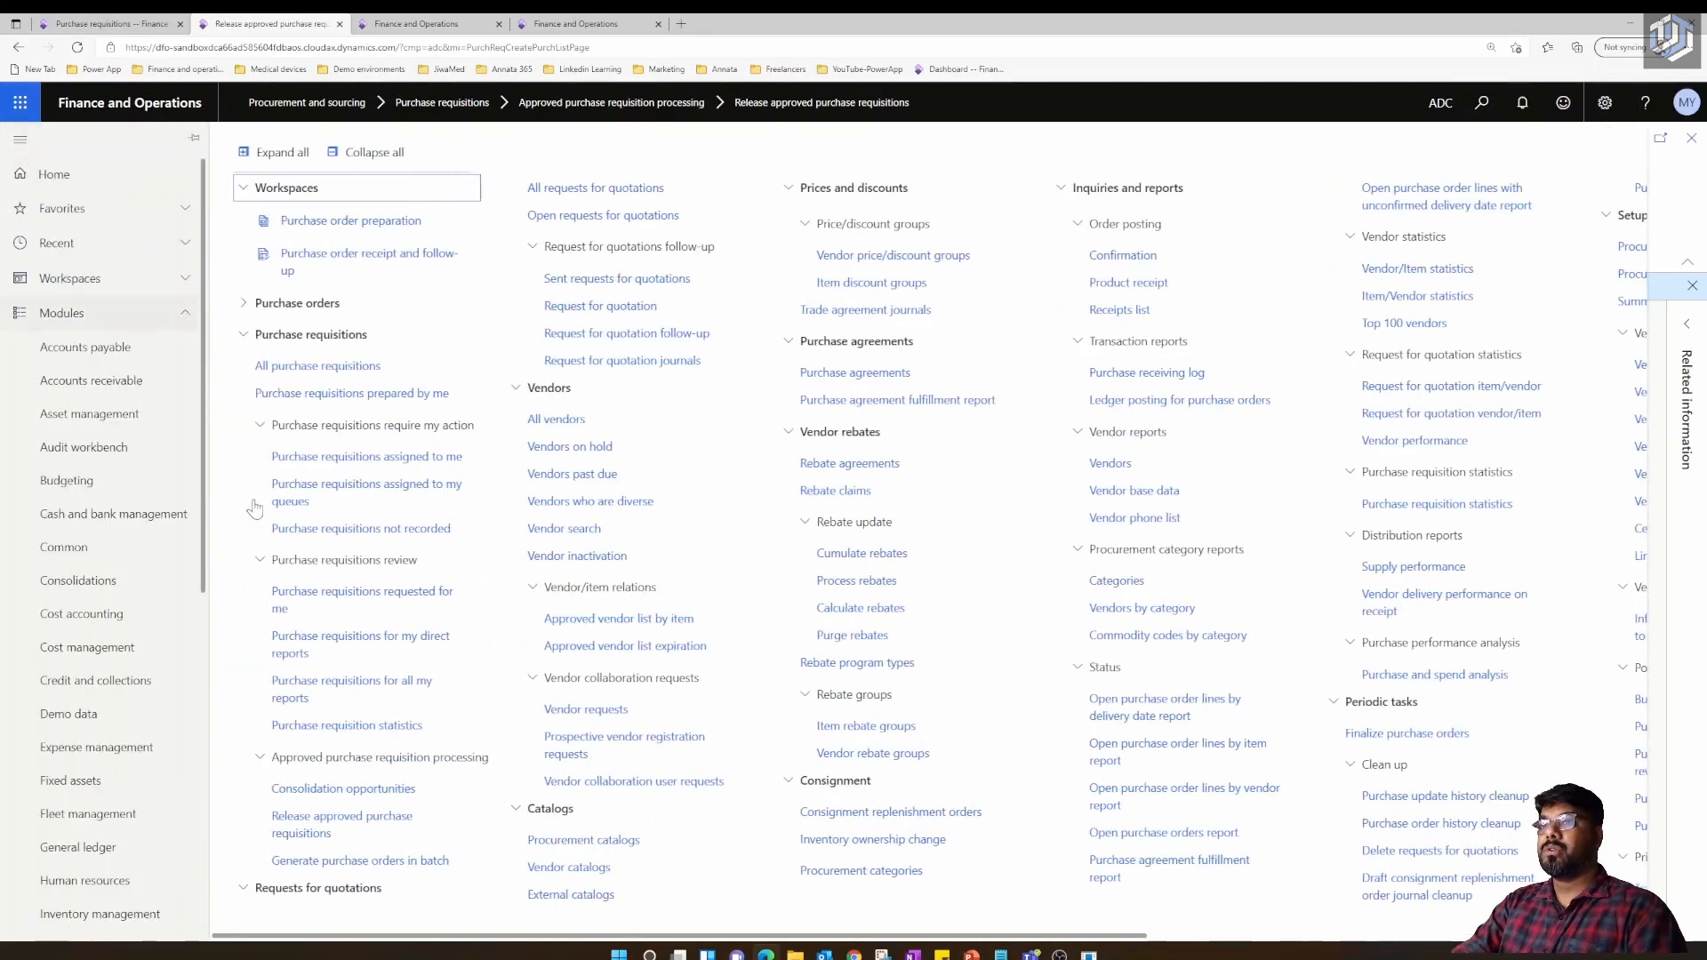
left_click(1315, 938)
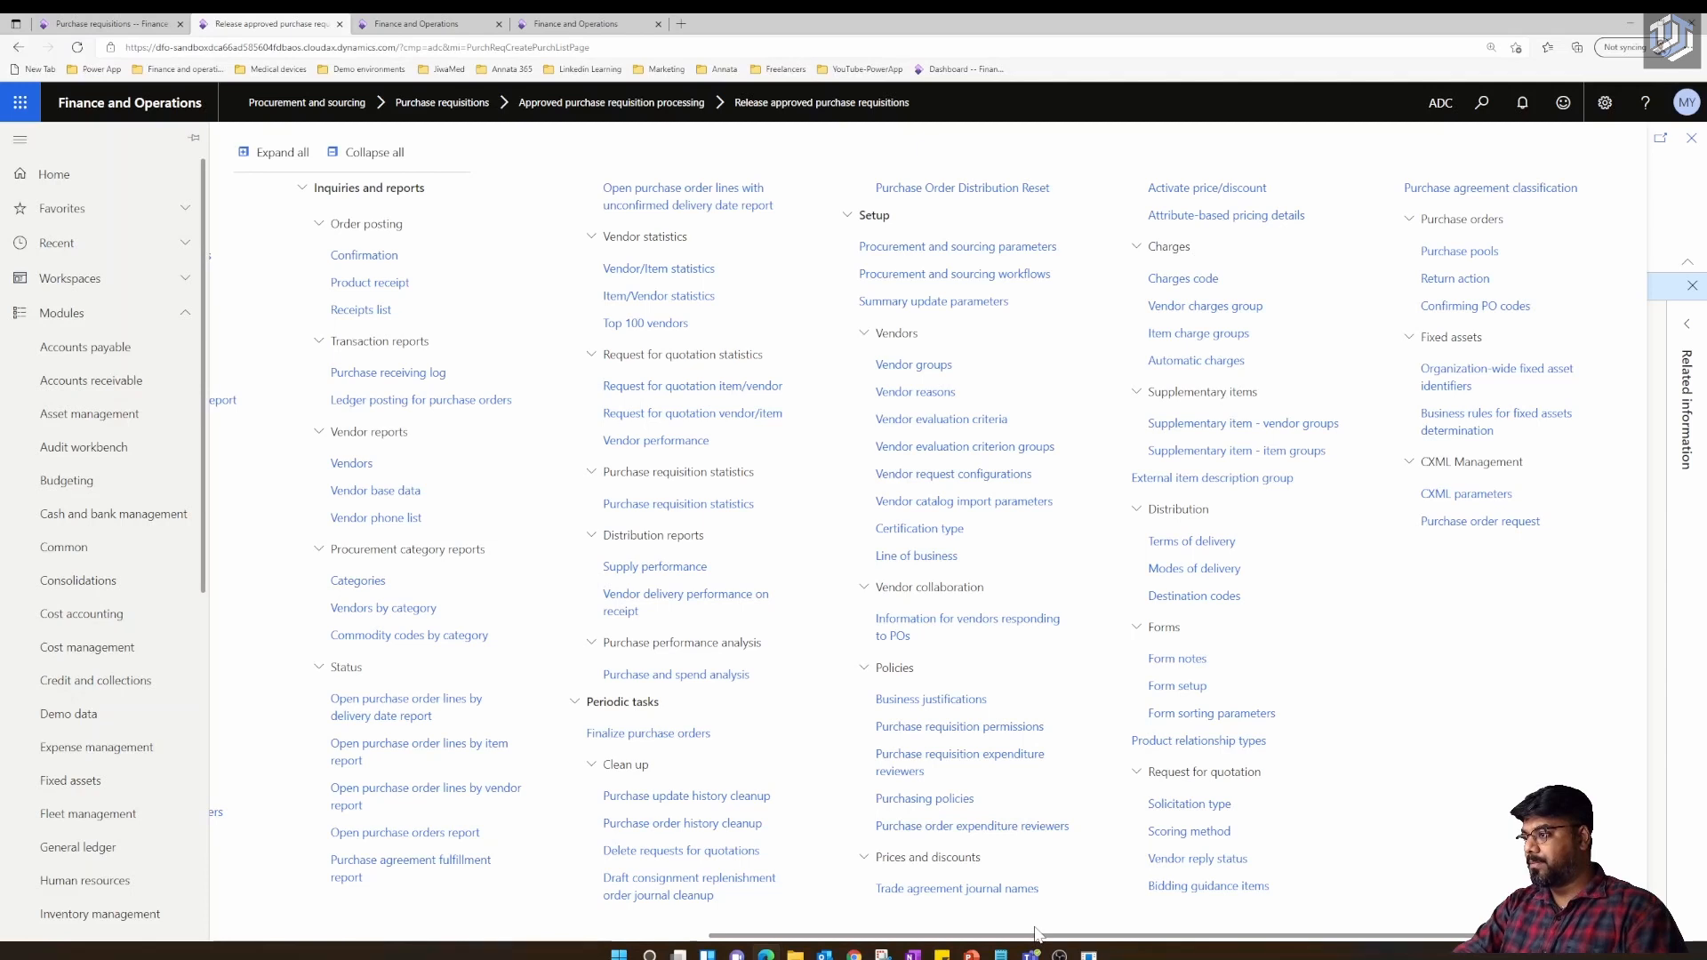
left_click(926, 803)
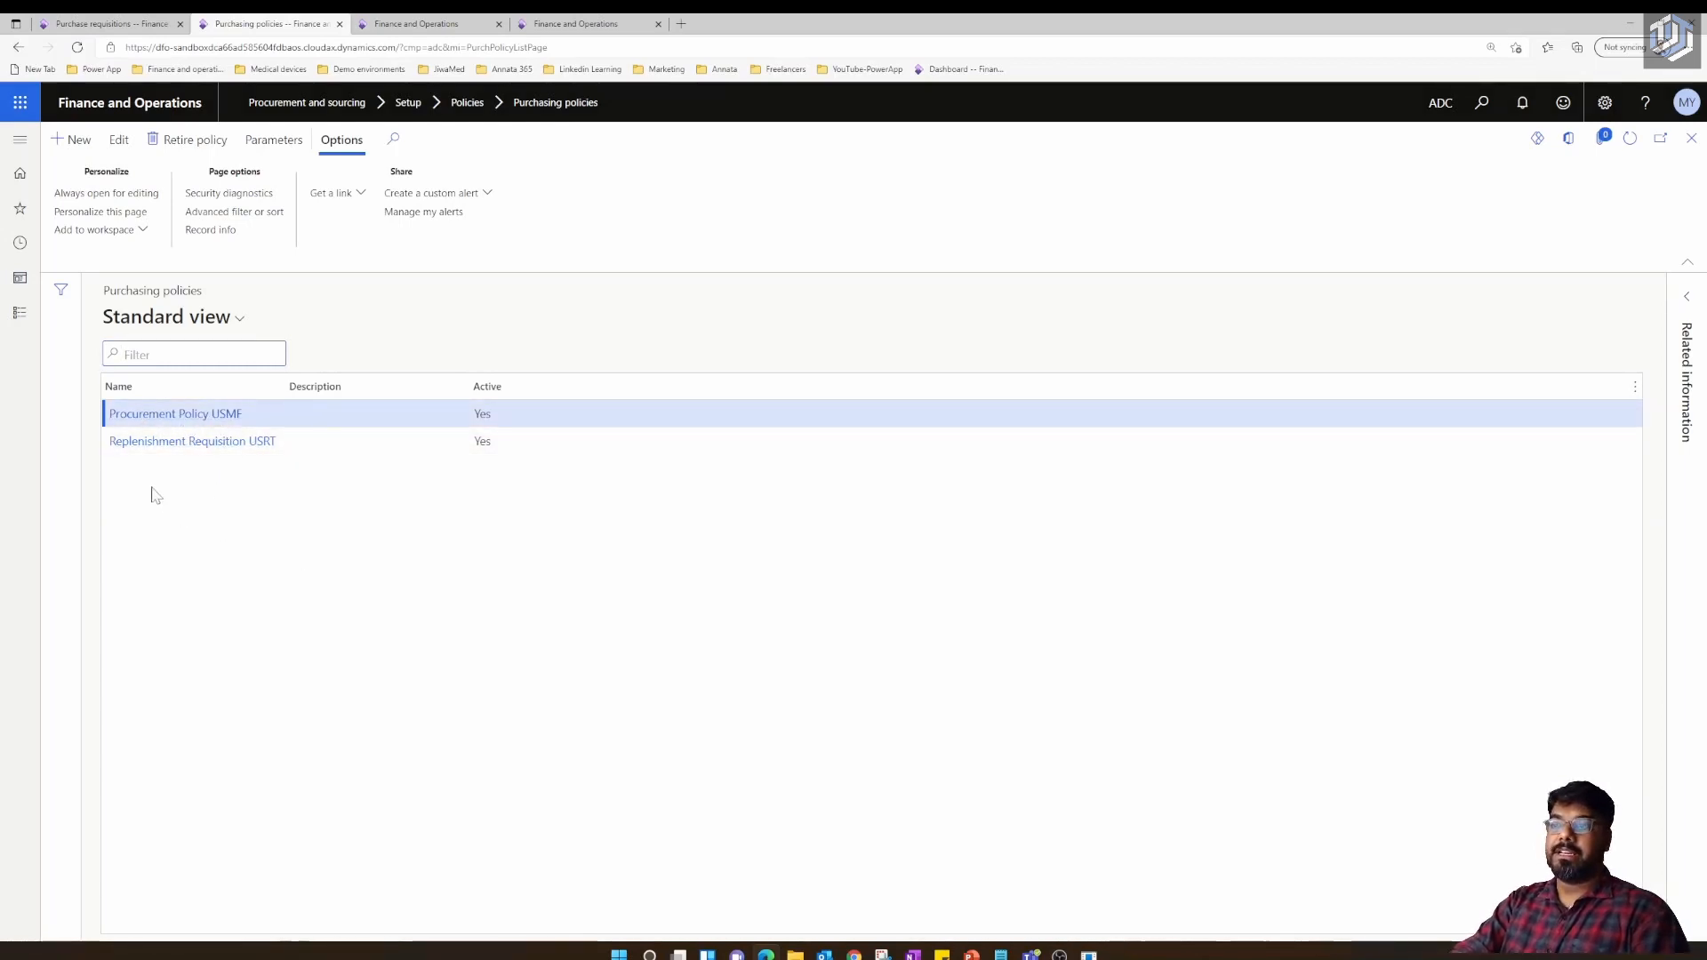
Examine the manual purchase order creation settings in Procurement Policy USMF's purchase order creation and demand consolidation rule
left_click(182, 414)
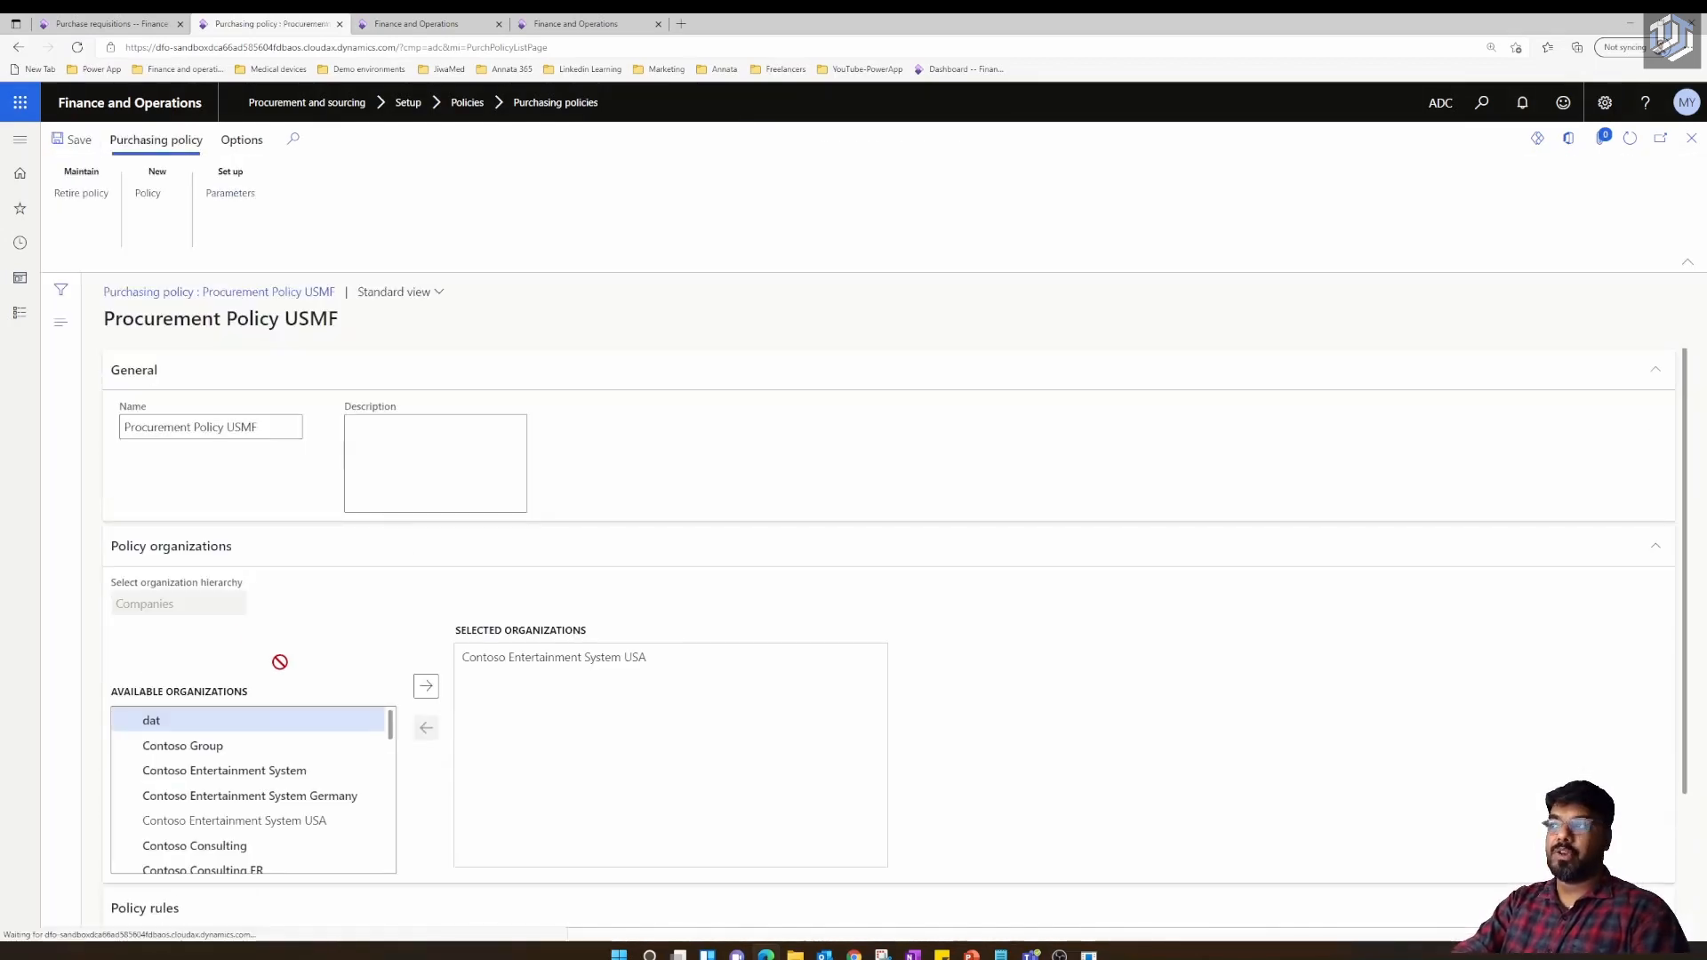
scroll(533, 721, "down", 3)
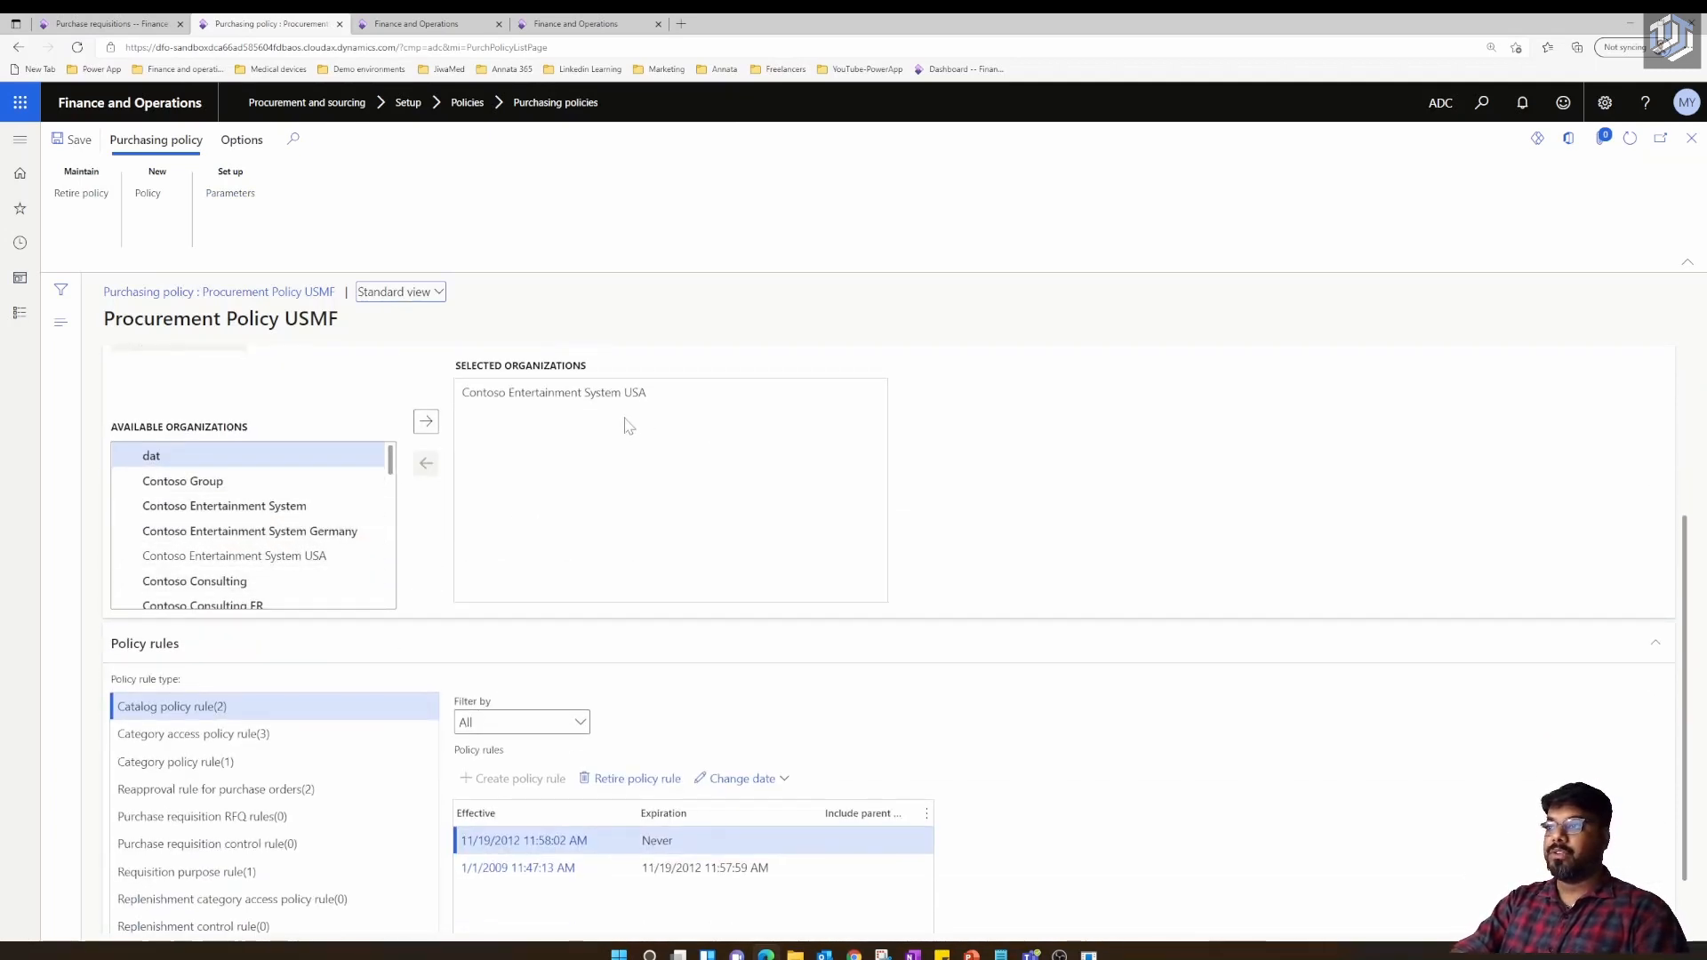
scroll(515, 632, "down", 1)
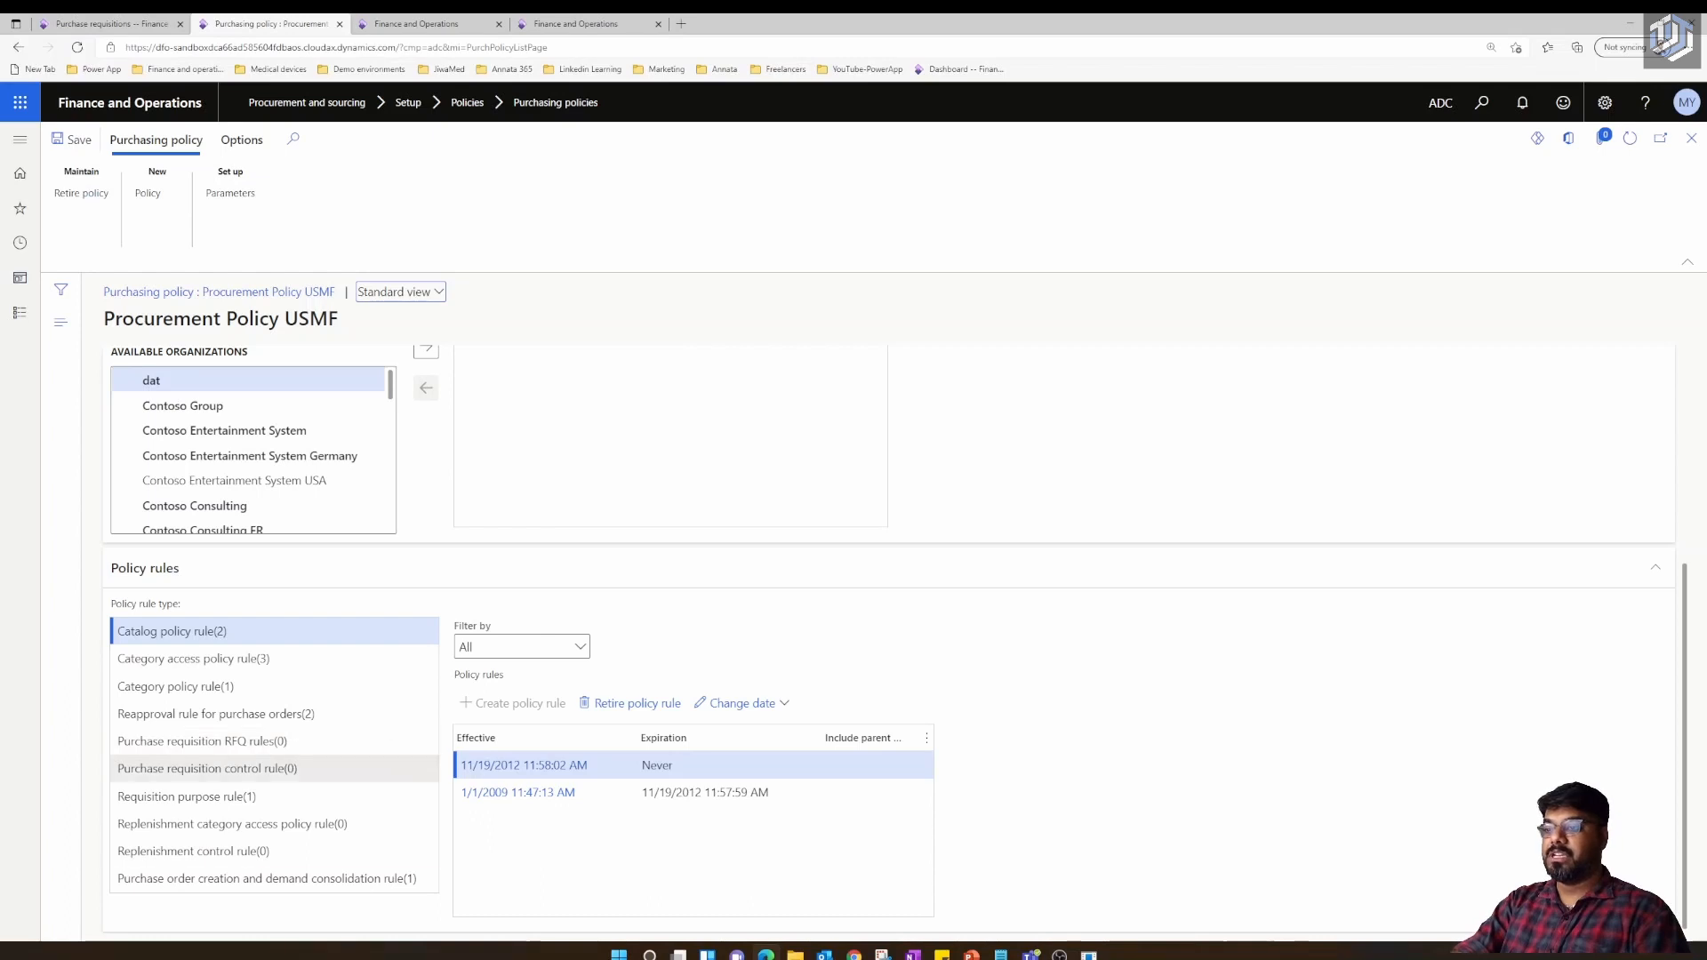
left_click(266, 878)
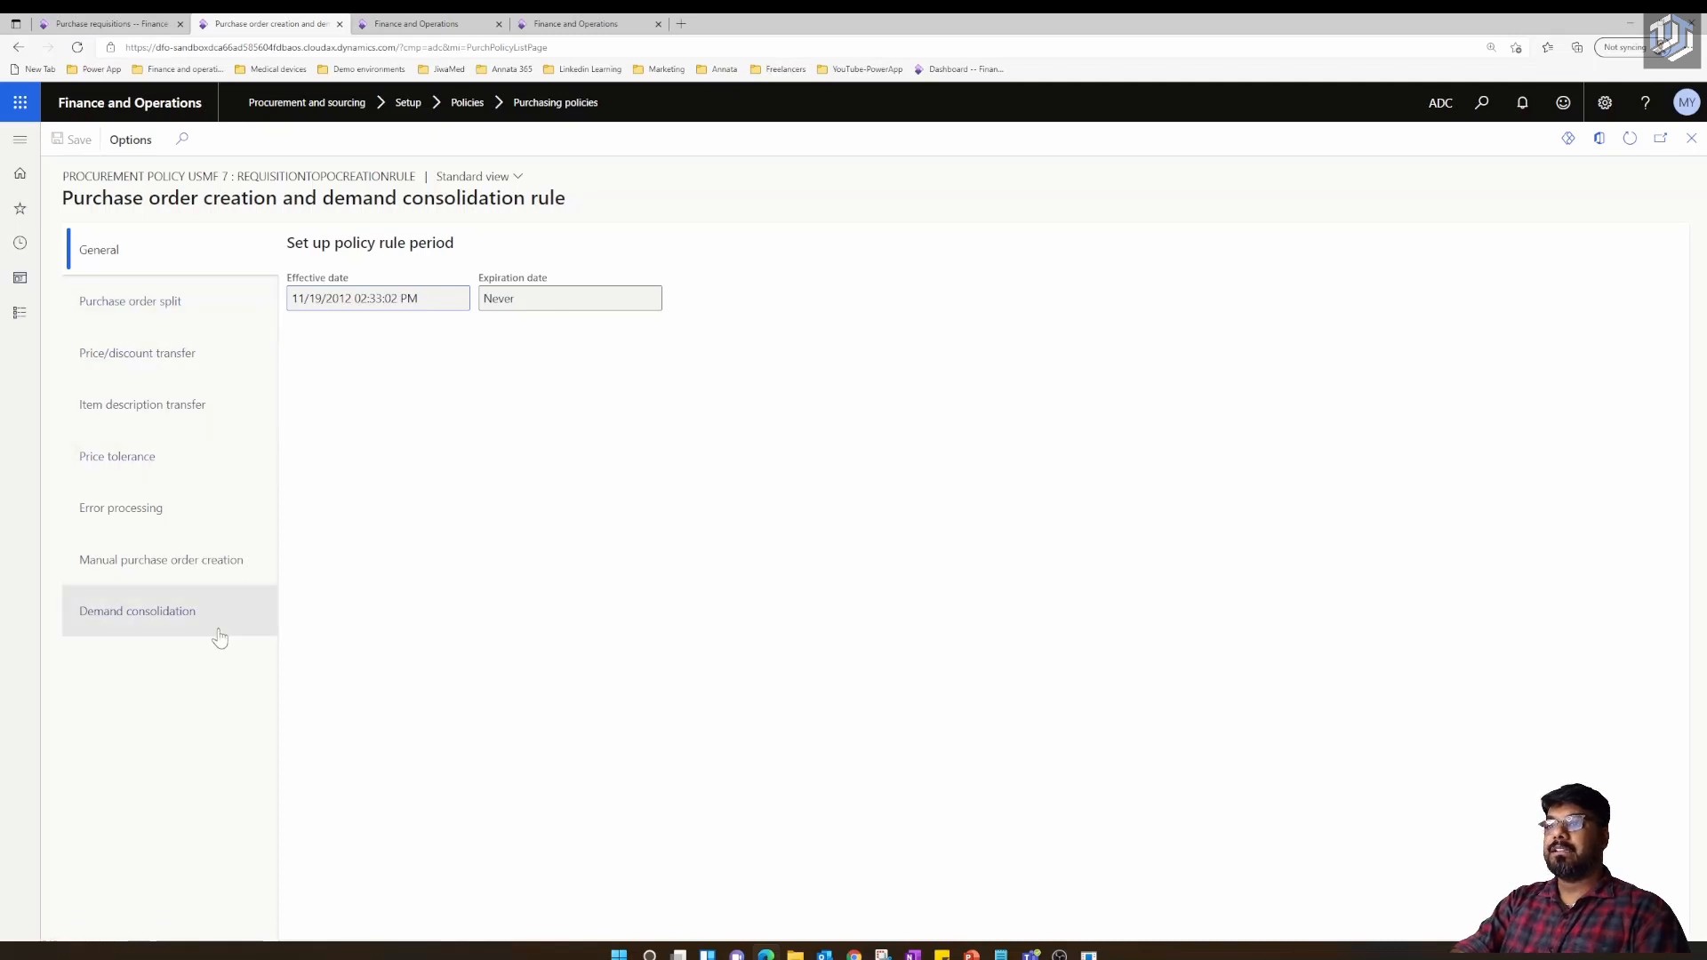
left_click(160, 576)
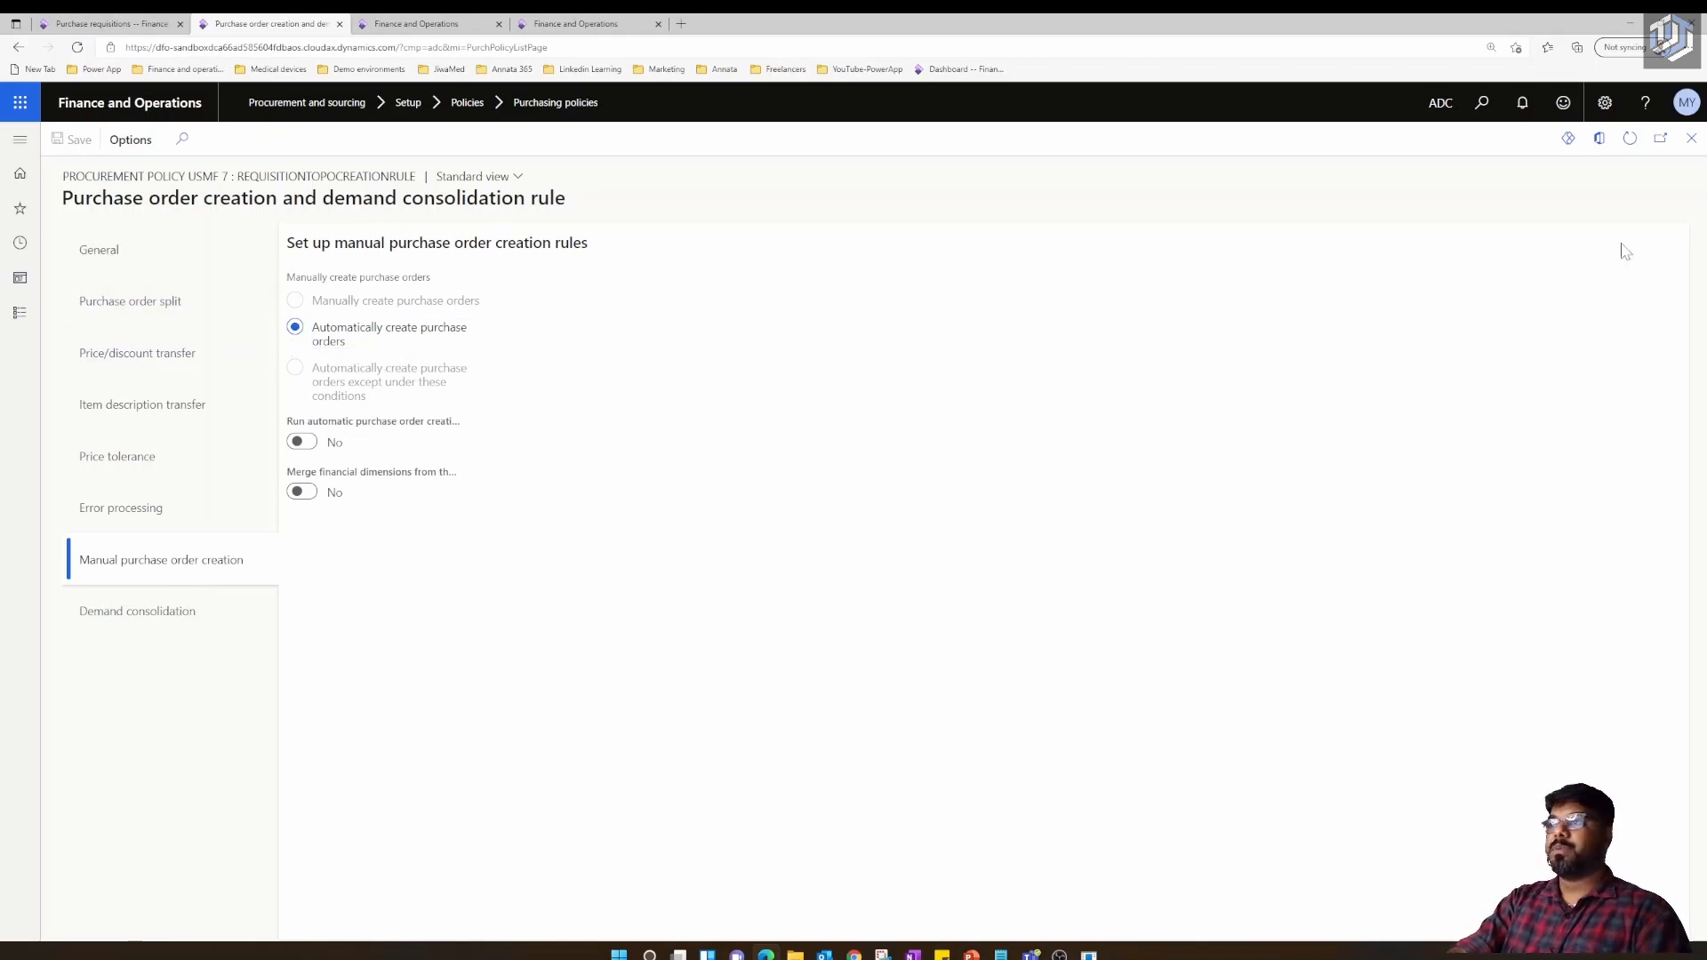
Return to the Purchase requisitions browser tab and show the general Supplies requisition's header and lines
left_click(135, 22)
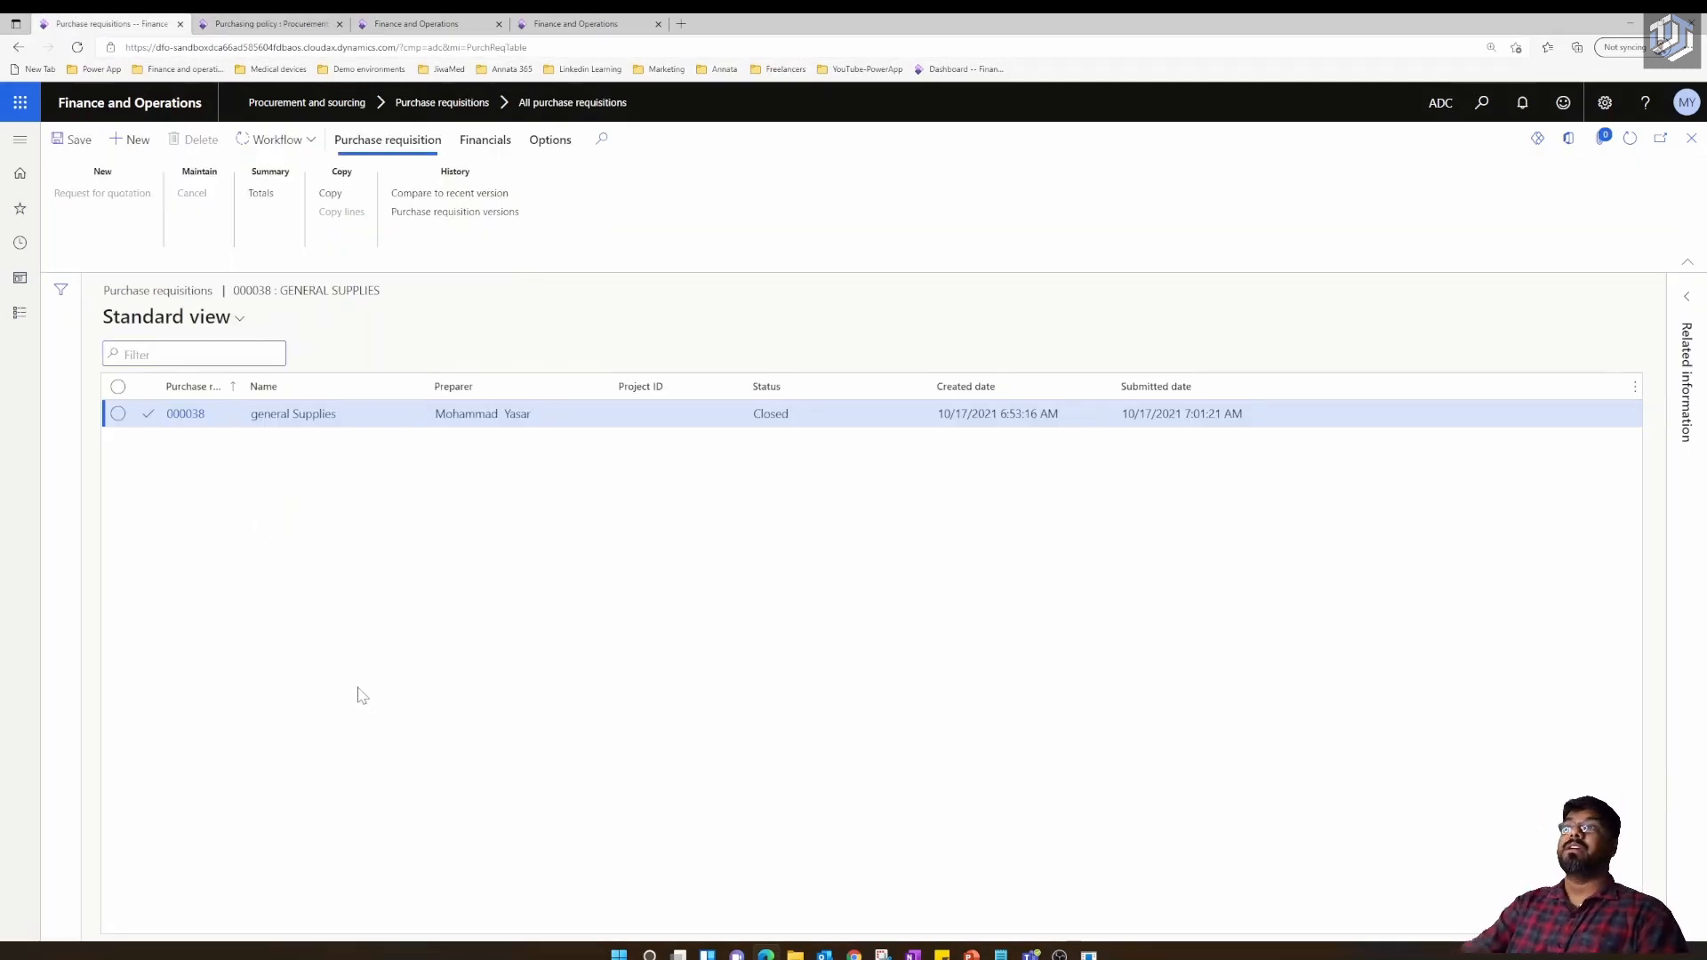
left_click(267, 24)
key("ctrl+Tab")
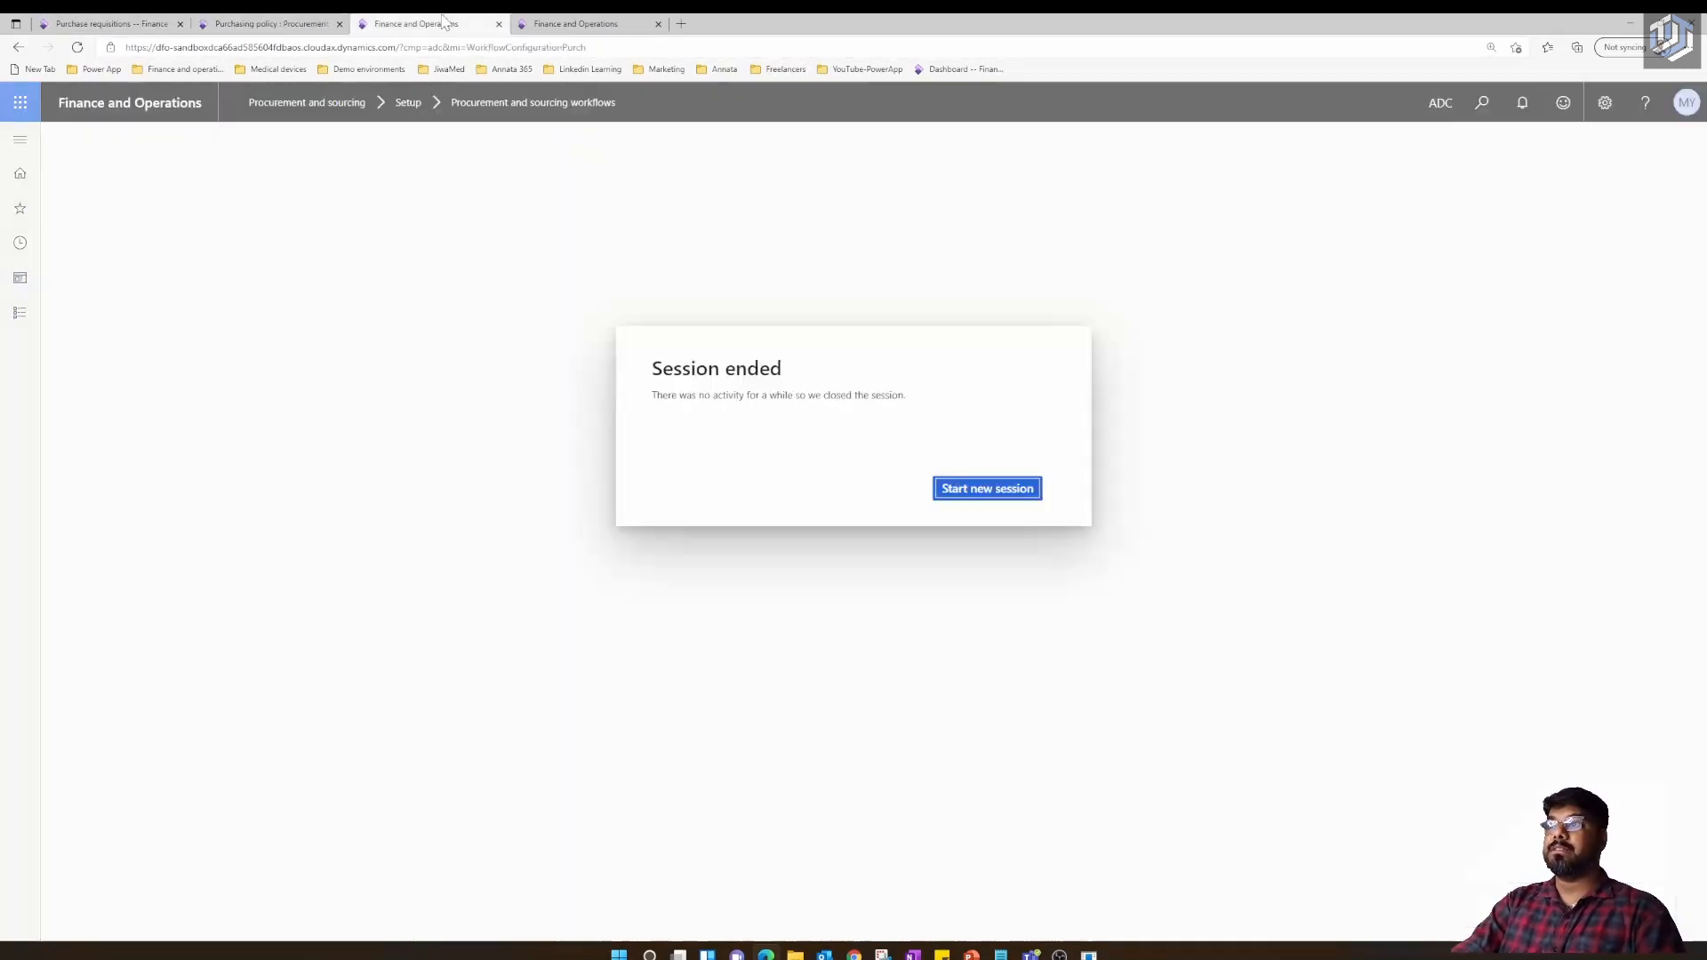
key("ctrl+shift+Tab")
key("ctrl+shift+Tab")
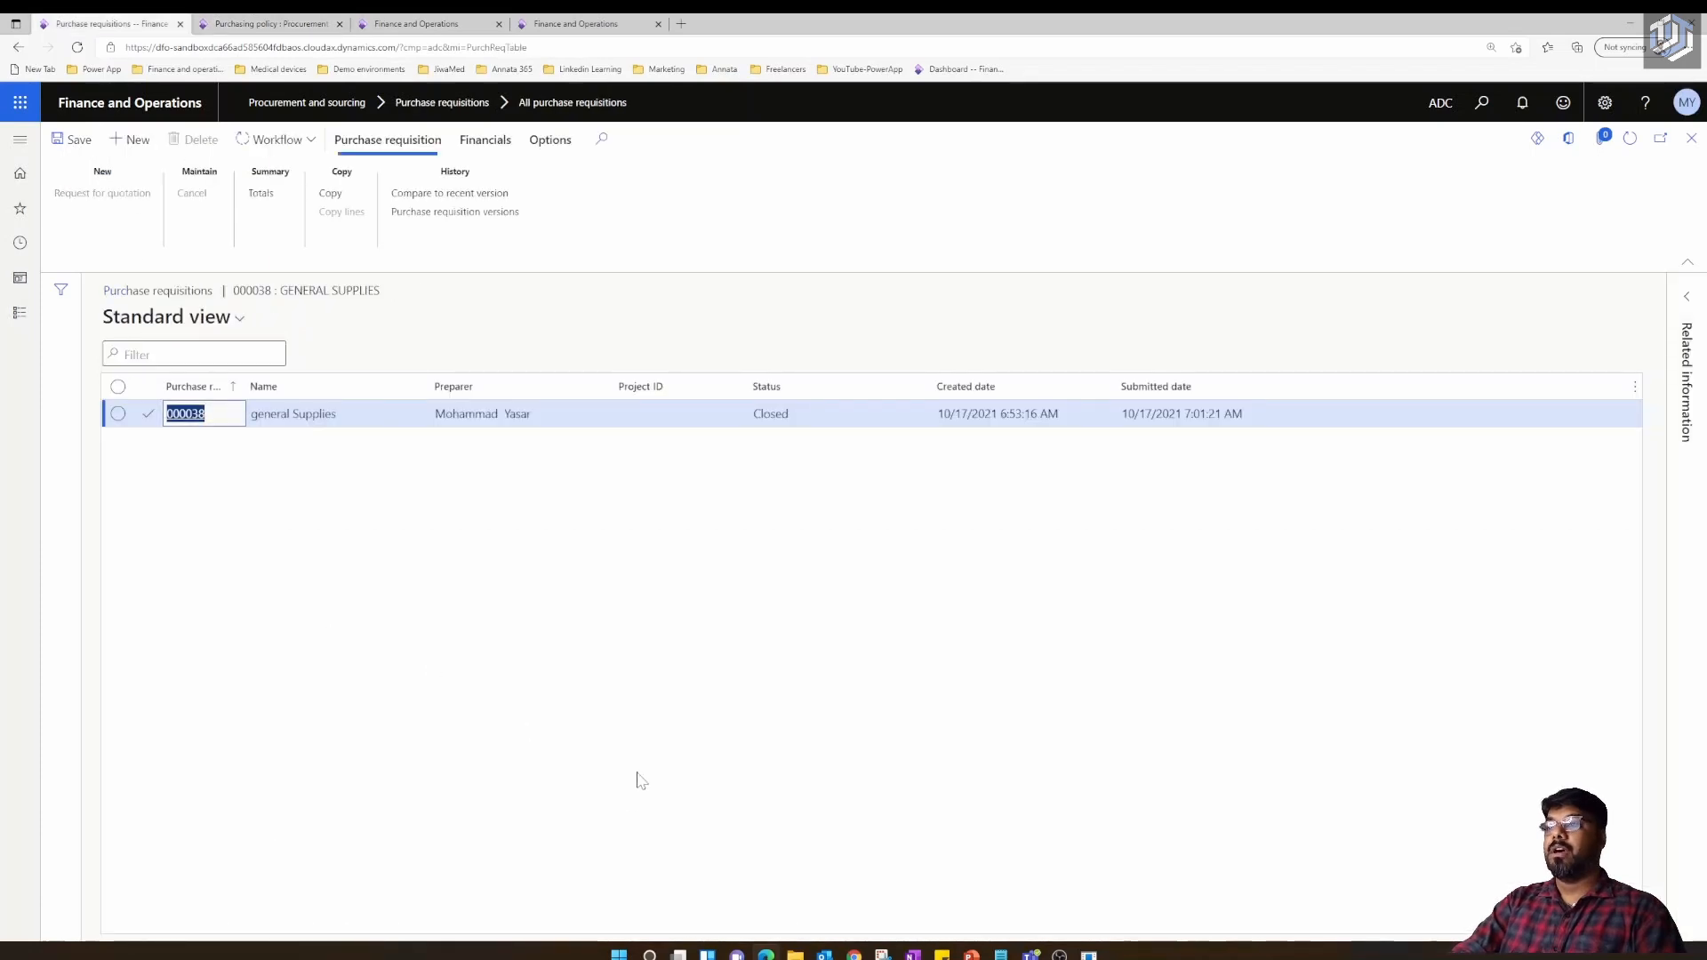
left_click(636, 773)
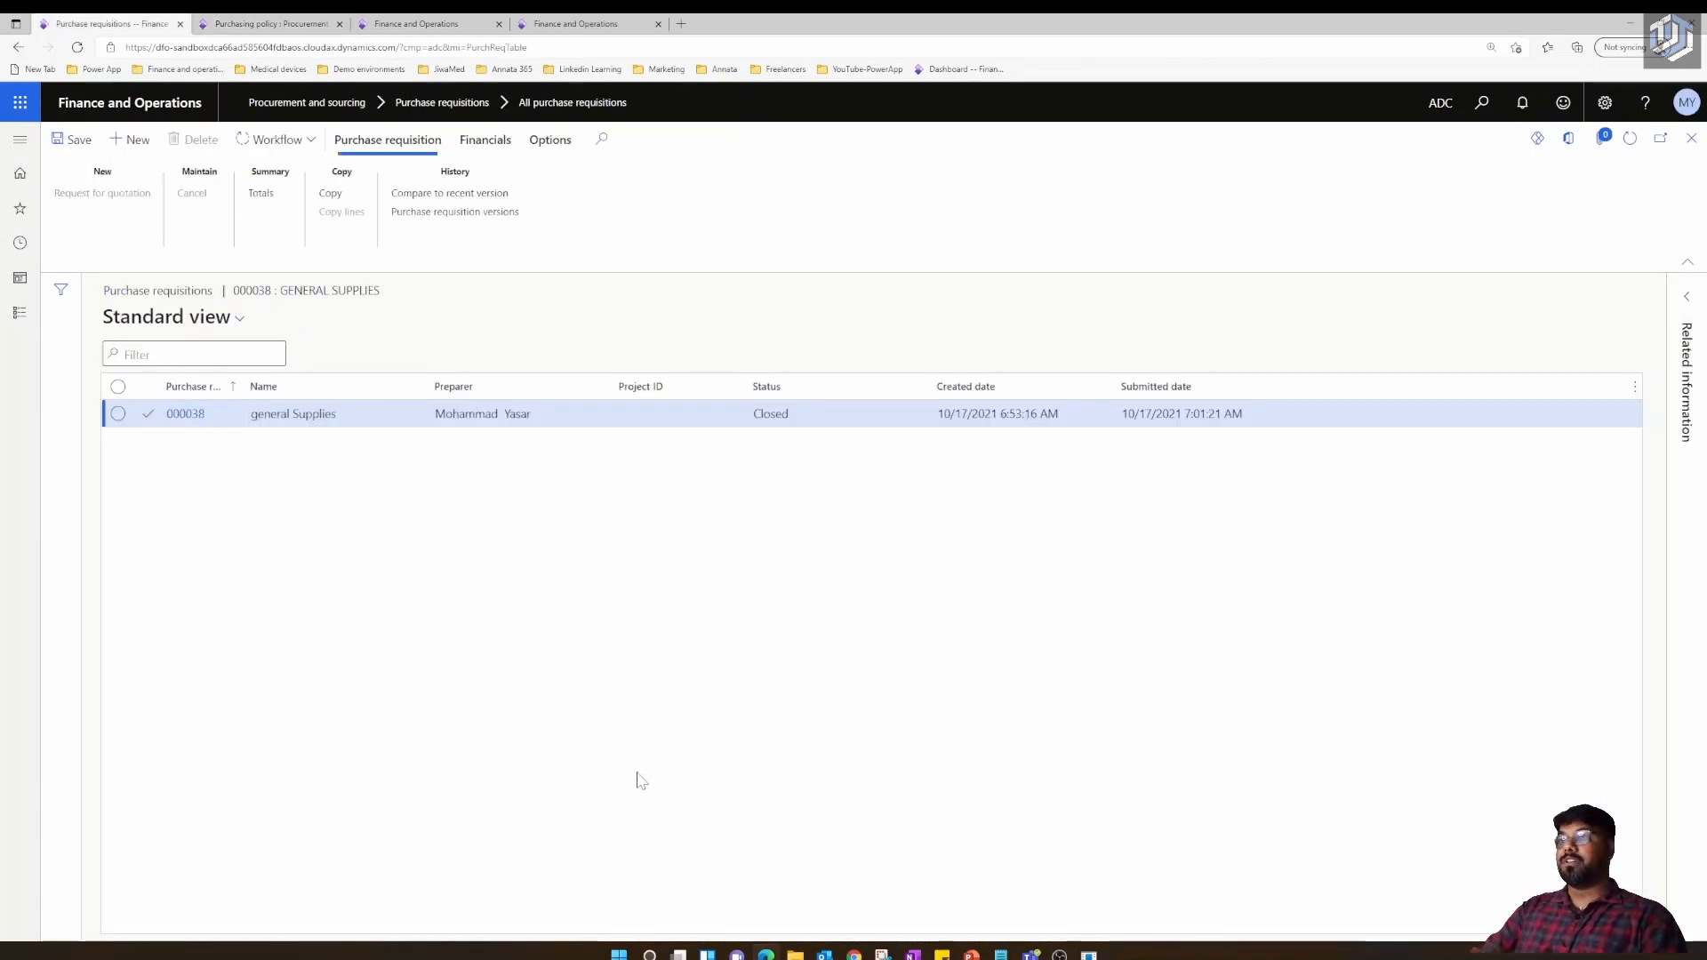
left_click(1693, 141)
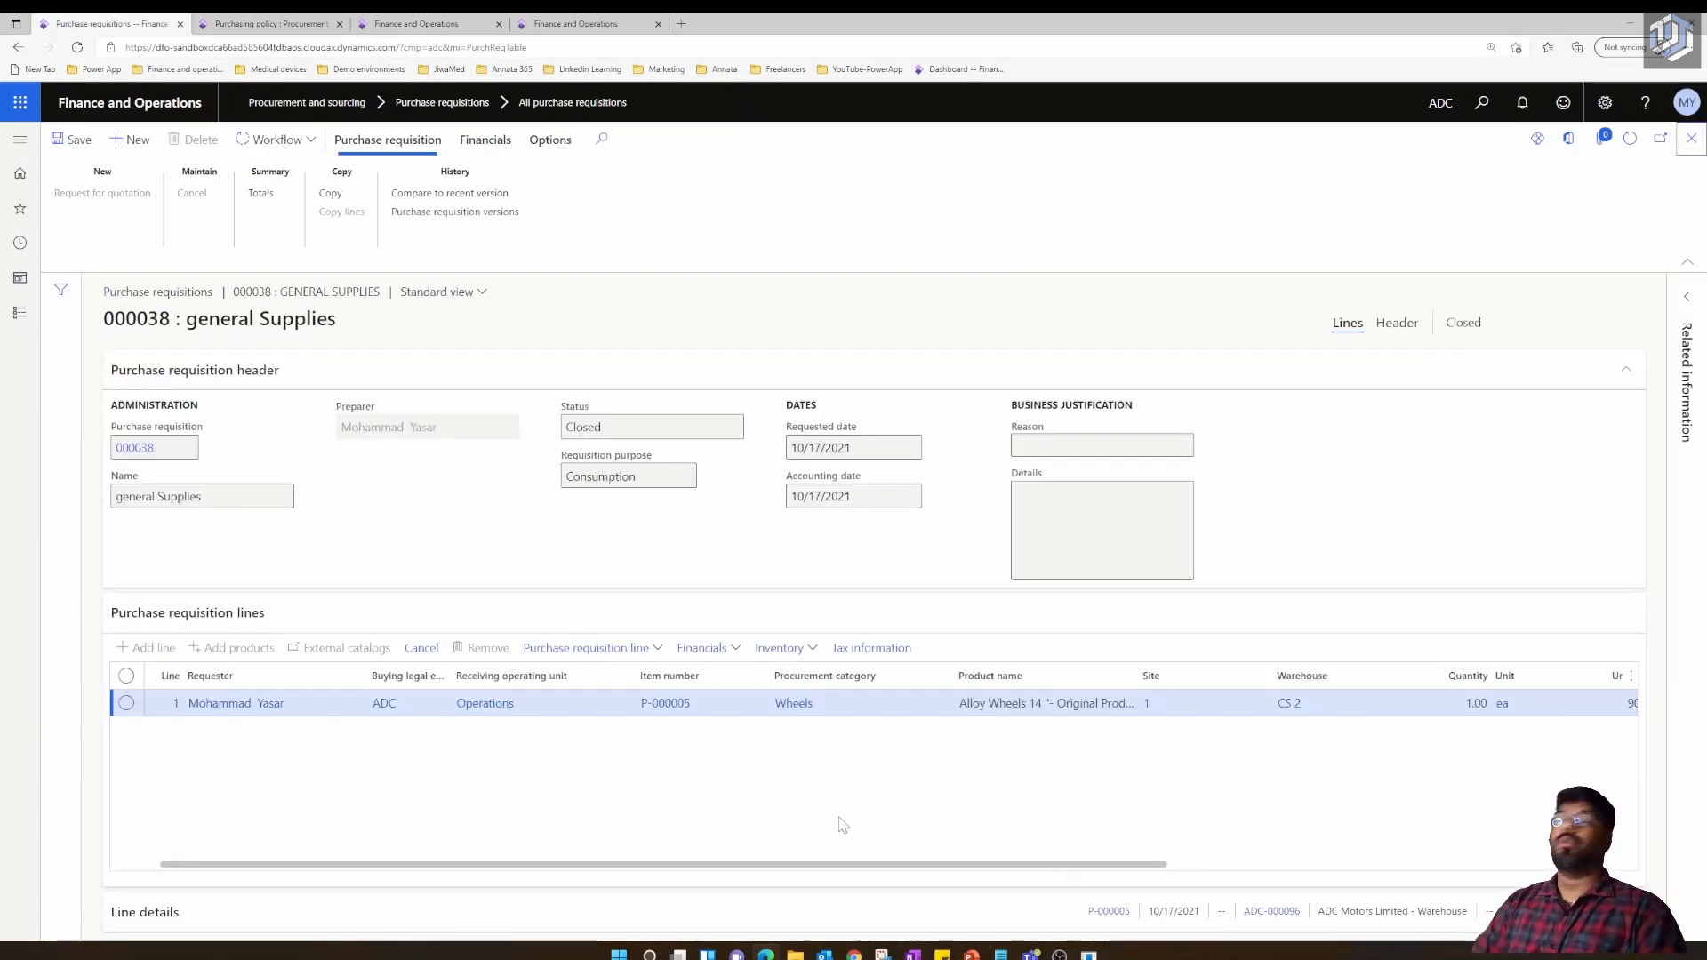